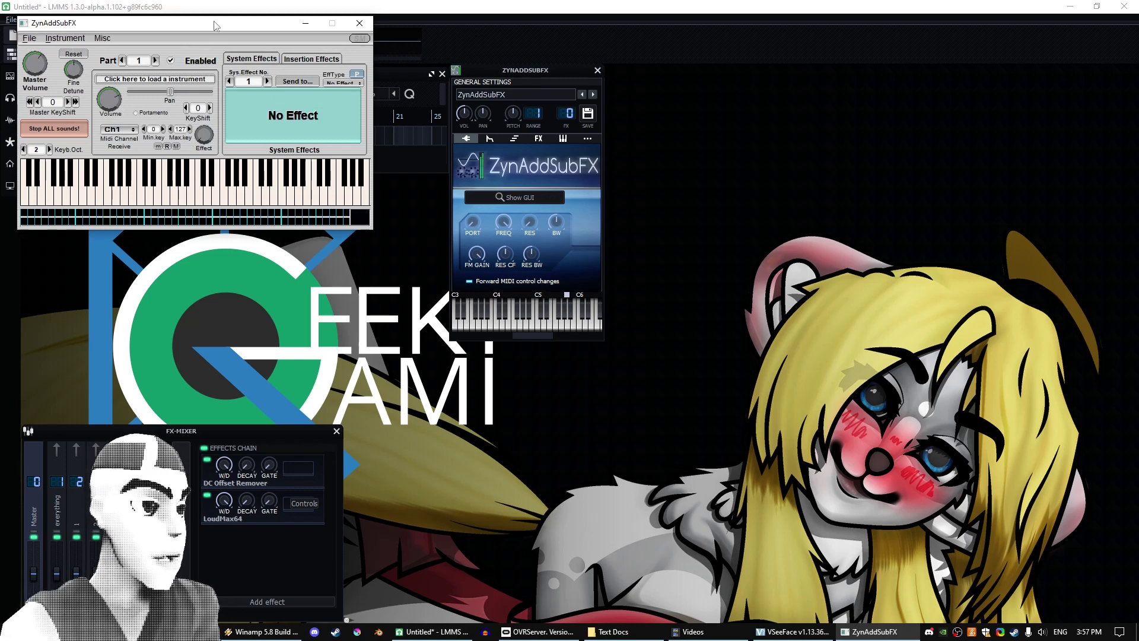
Step: Switch the ZynAddSubFX interface to Advanced mode and reposition its window below the LMMS toolbar
drag(215, 22, 394, 87)
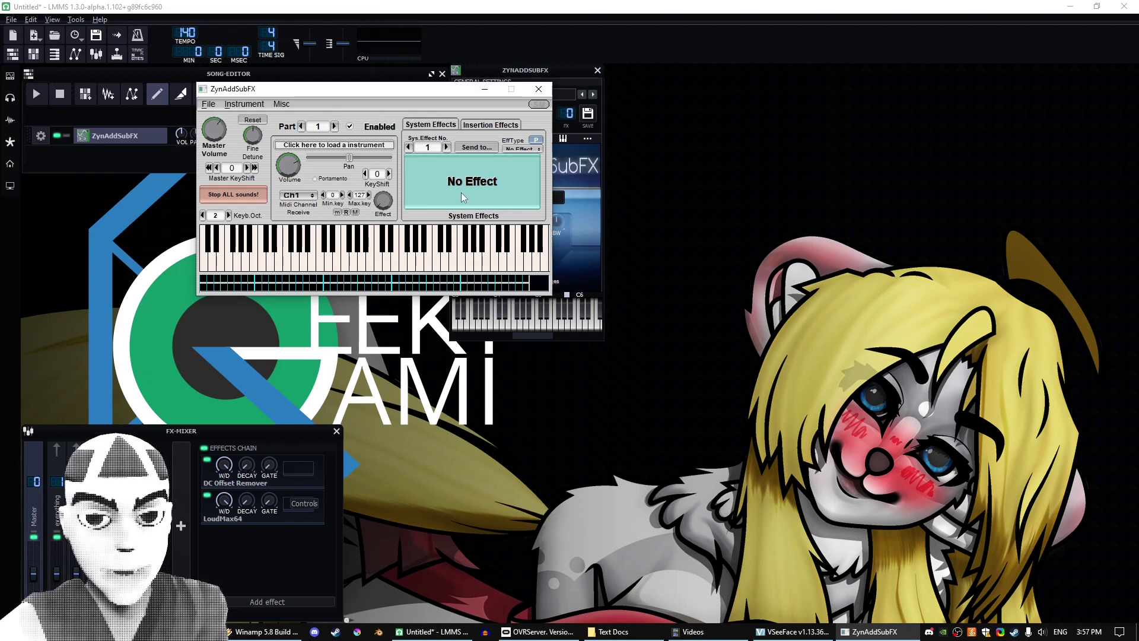
click(284, 105)
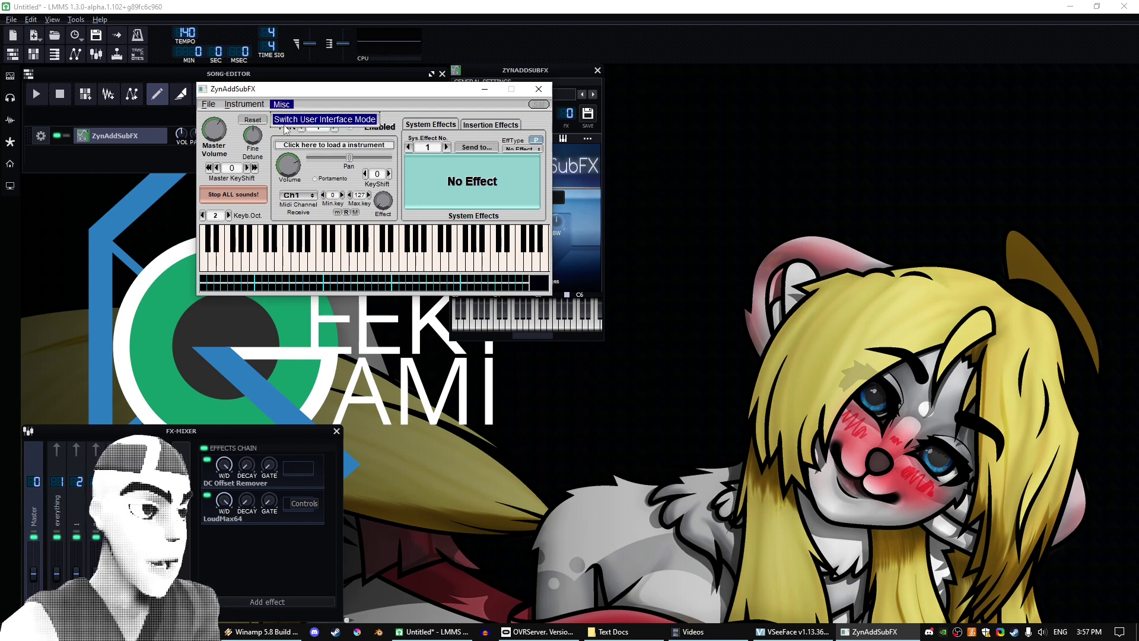
click(336, 120)
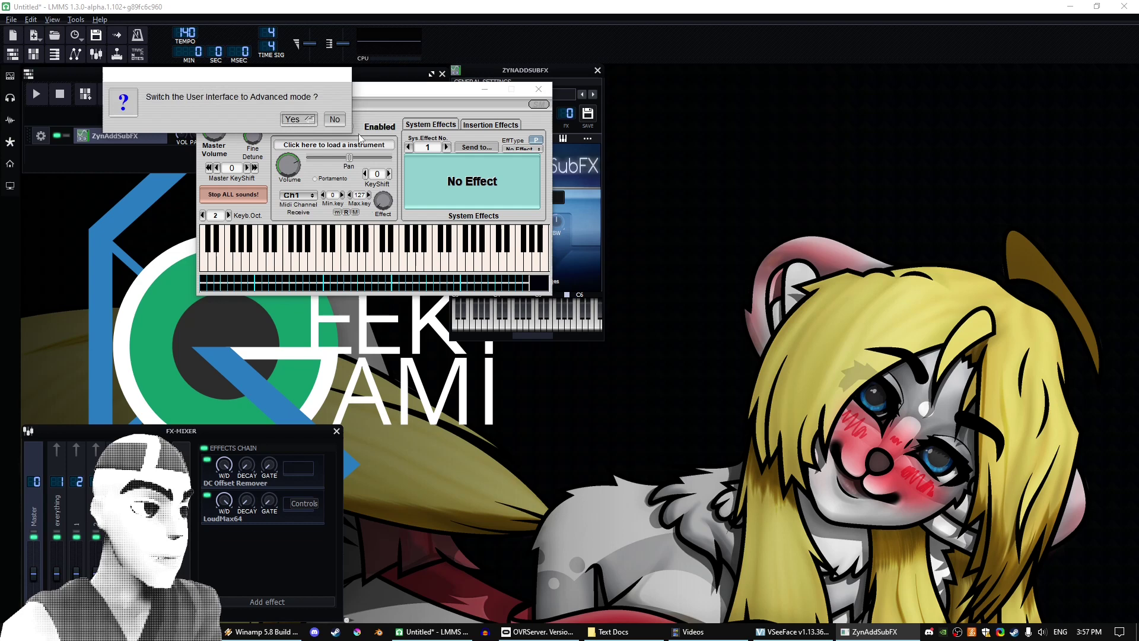
click(300, 118)
drag(135, 41, 195, 79)
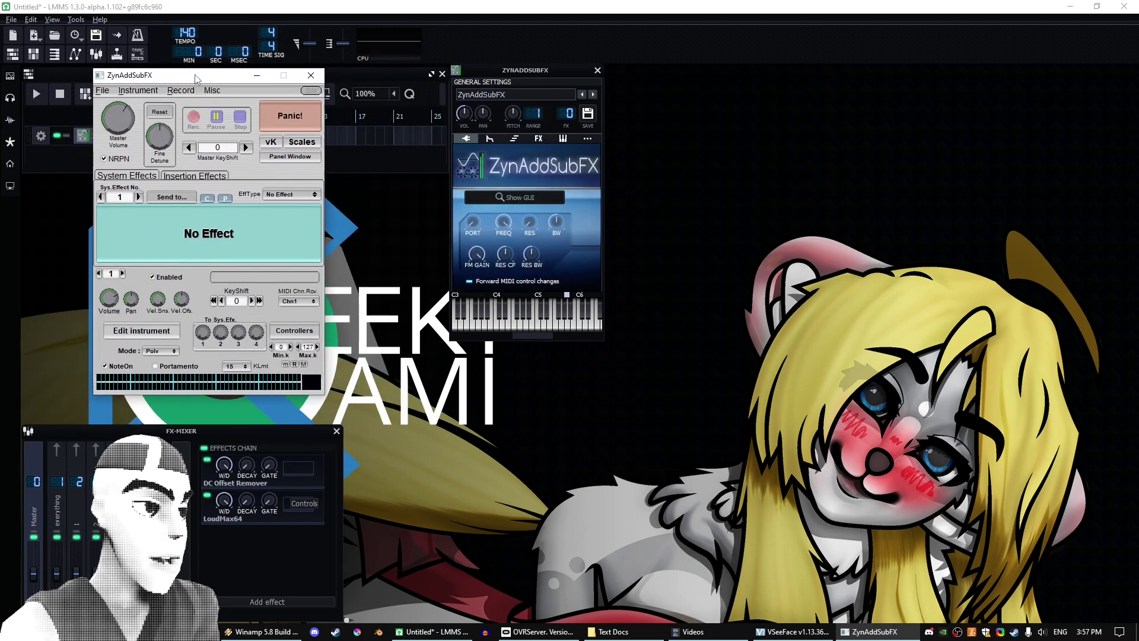
Step: Open the synth's virtual keyboard and place it below the other windows
click(271, 141)
drag(338, 117, 602, 430)
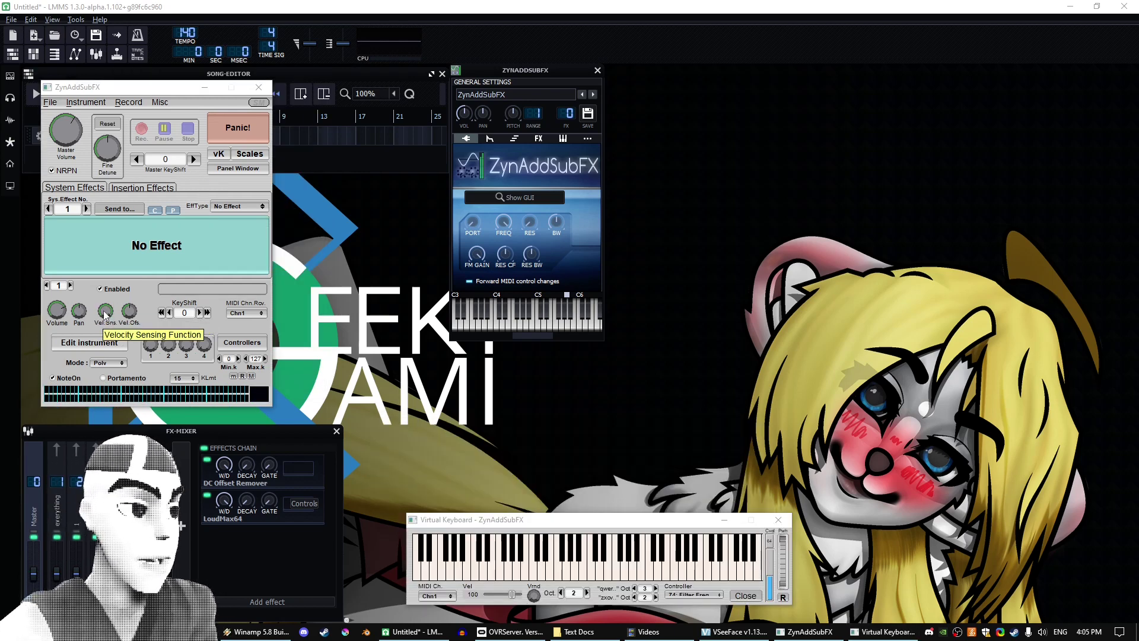
click(127, 219)
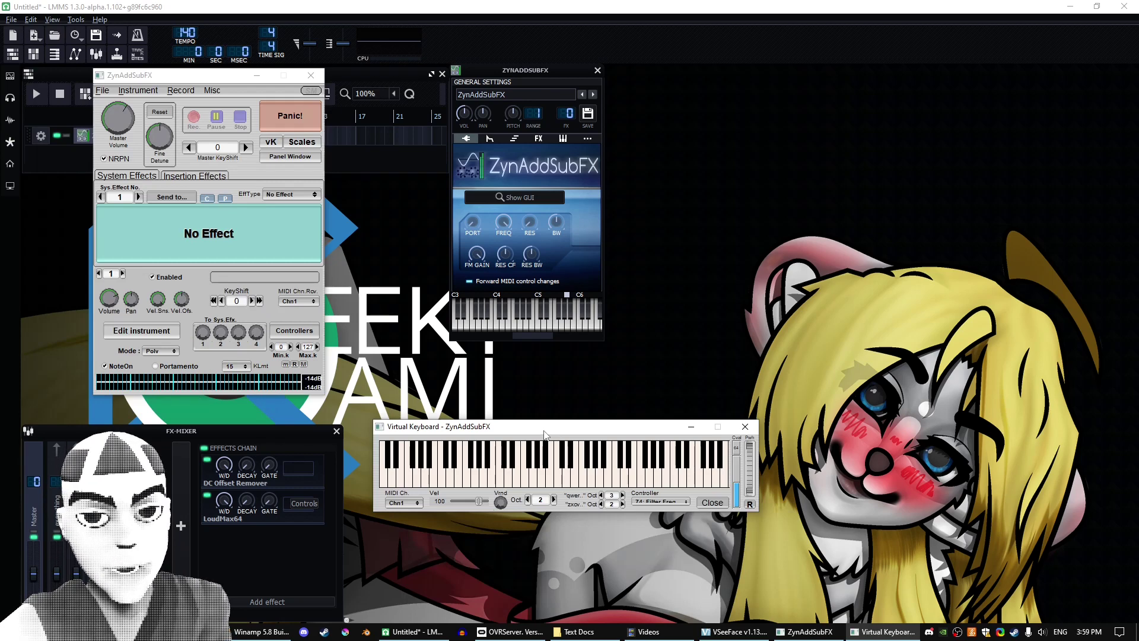
Step: Open the instrument editor and move it clear of the main synth window
click(132, 331)
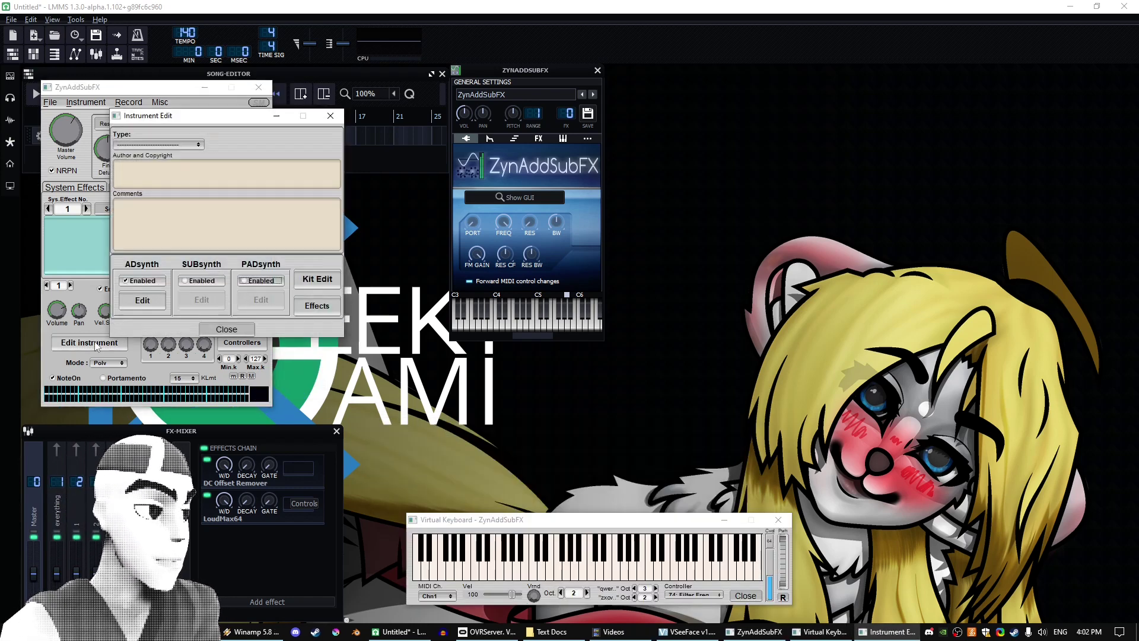
drag(227, 117, 680, 94)
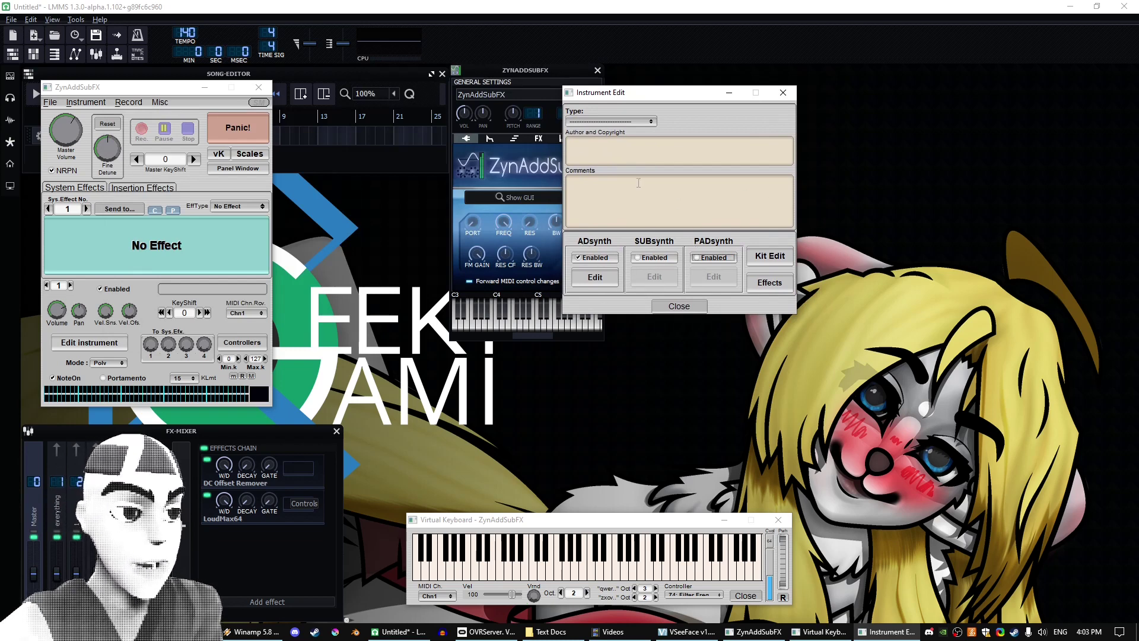
Step: Enable the SUBsynth and PADsynth engines in turn, switching each one off again
click(654, 258)
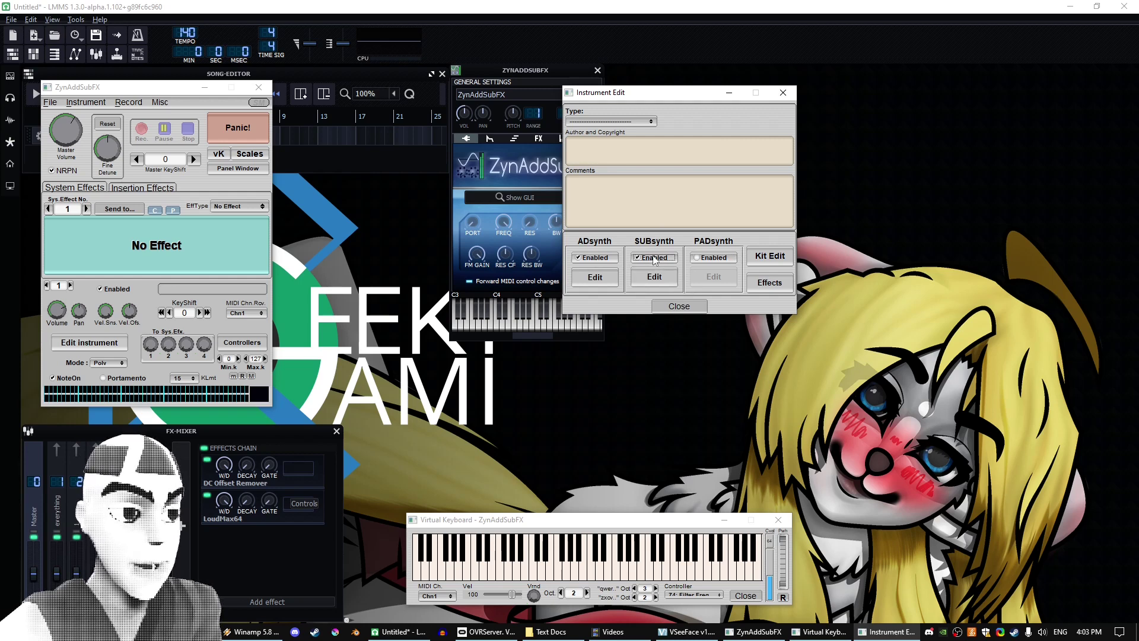
click(654, 258)
click(712, 258)
click(712, 257)
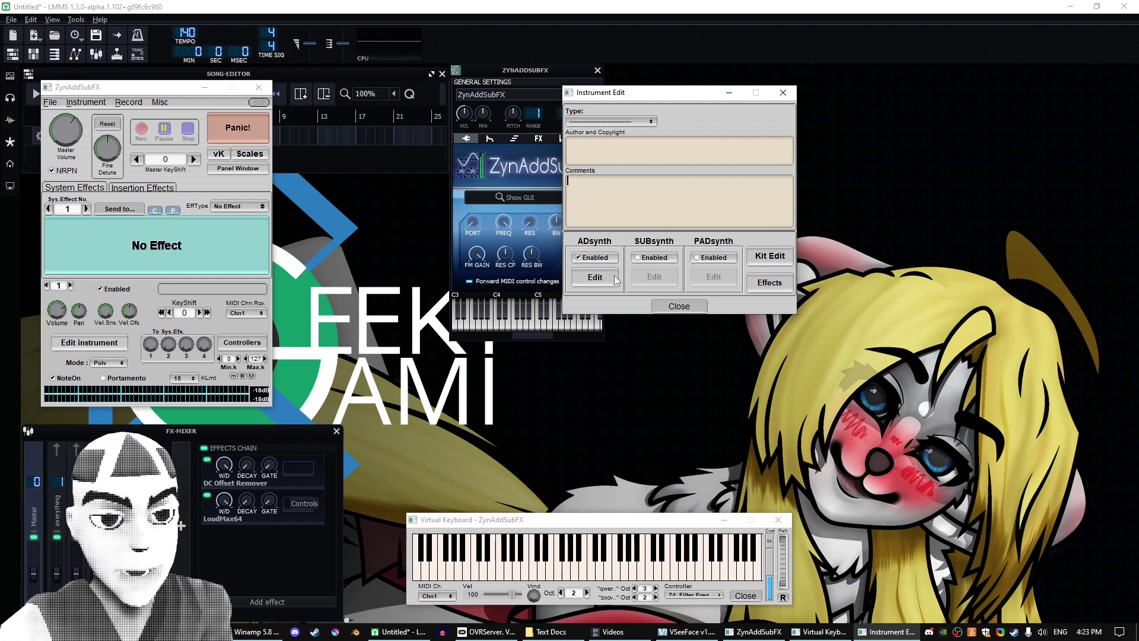
Step: Open the ADsynth global parameters beside the main synth window and play a test note on the virtual keyboard
click(595, 279)
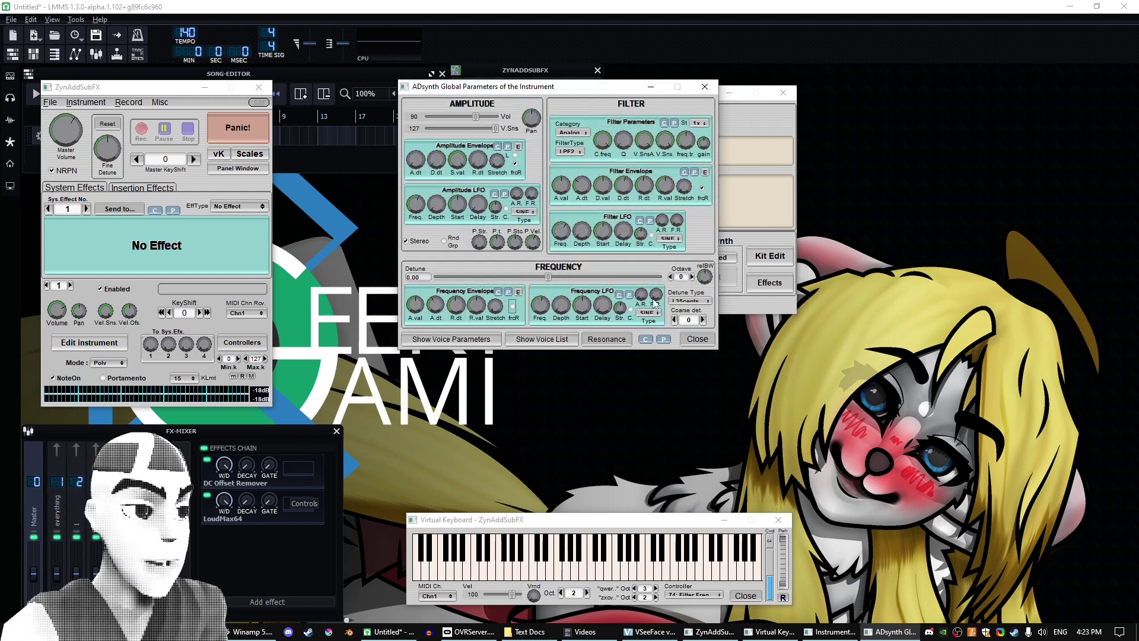
drag(605, 88, 553, 95)
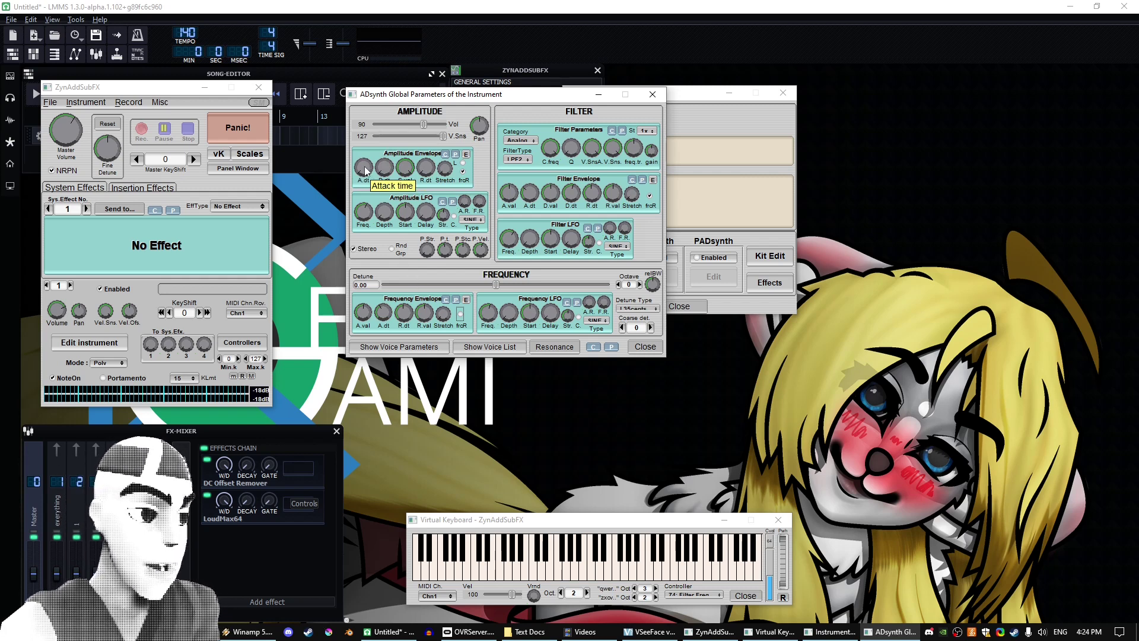
click(559, 522)
key(y)
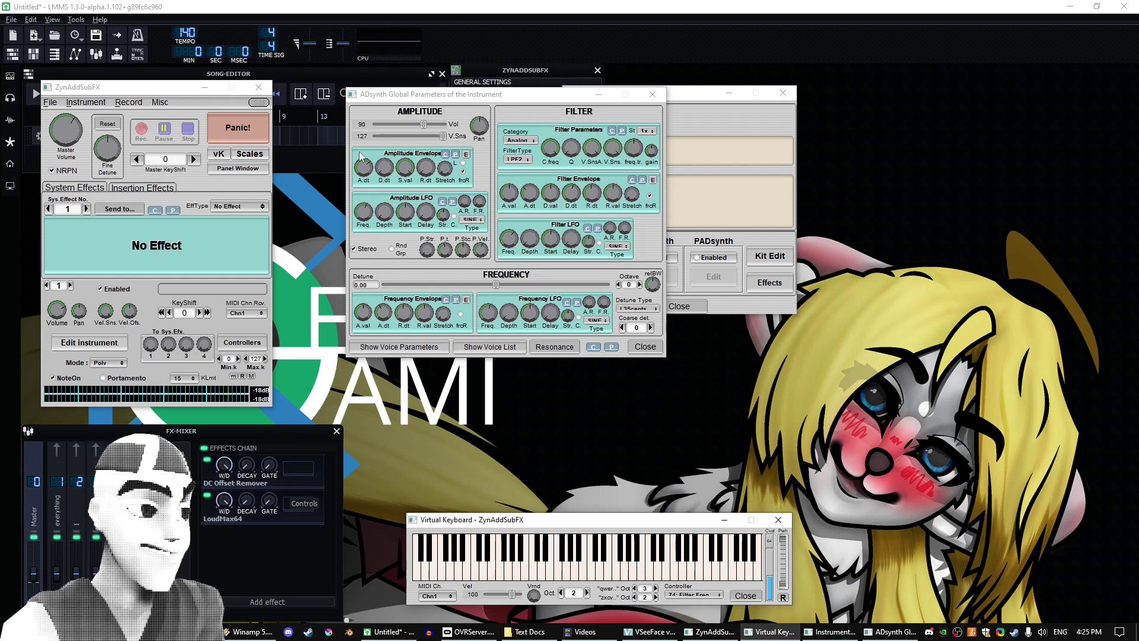
Step: Lower the amplitude envelope's attack time and sustain value, raise its decay time to 92.71, and play test notes
drag(361, 166, 362, 258)
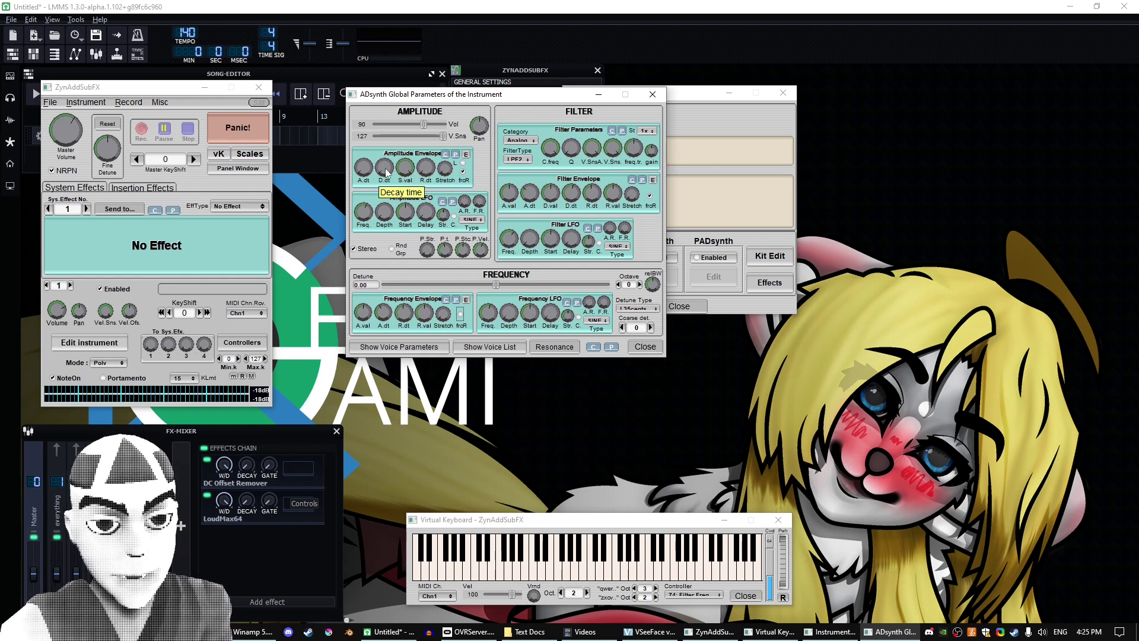
drag(405, 169, 404, 213)
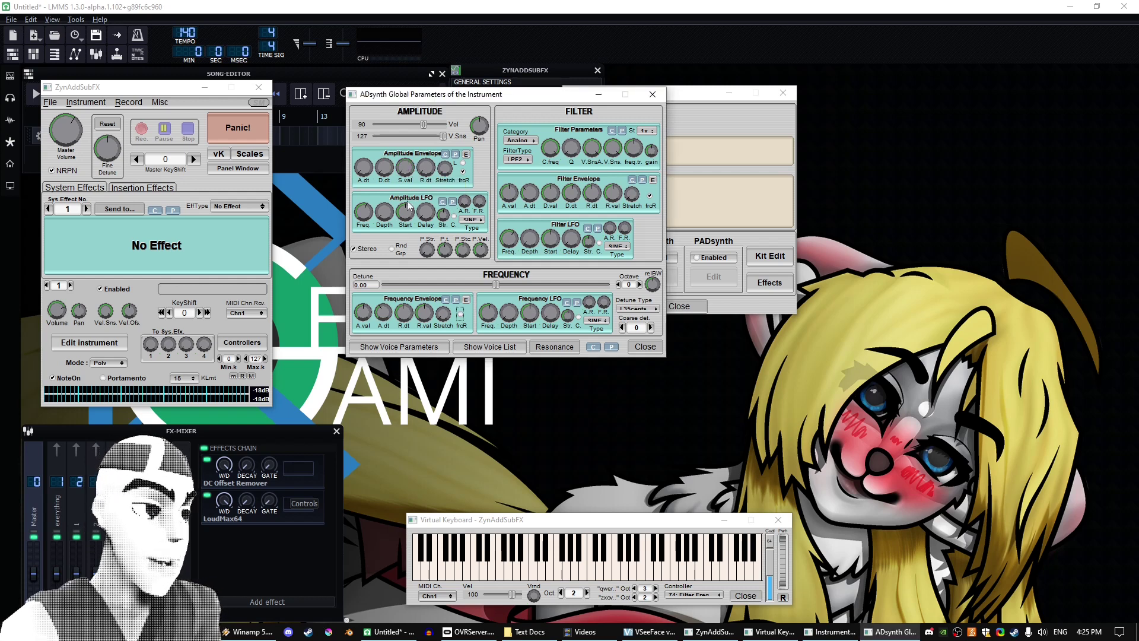
drag(381, 170, 382, 83)
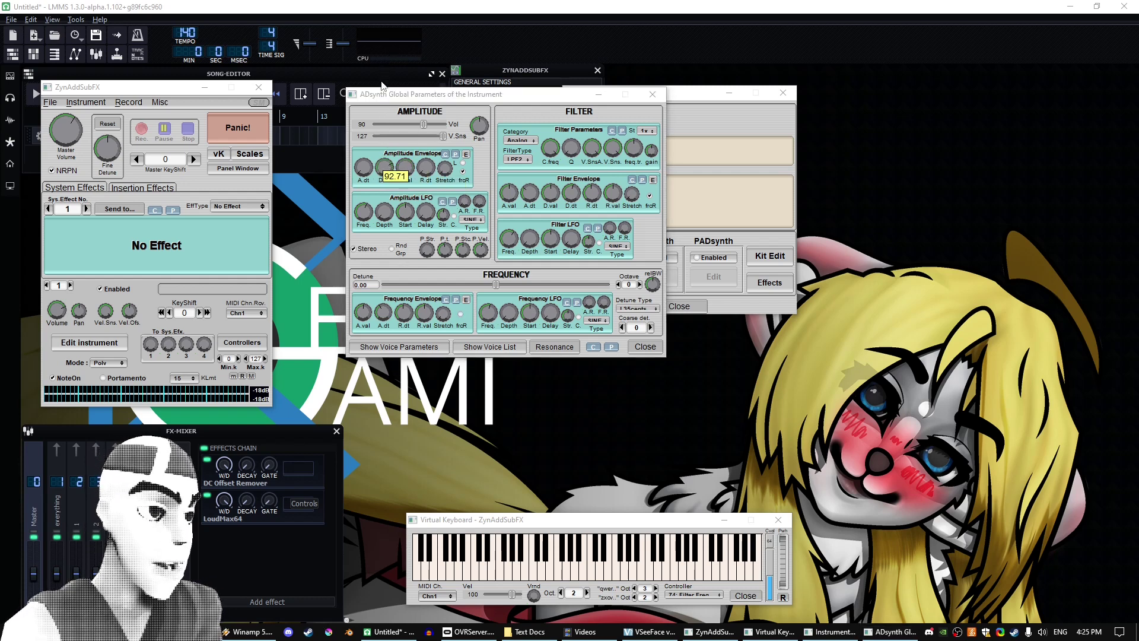
click(575, 520)
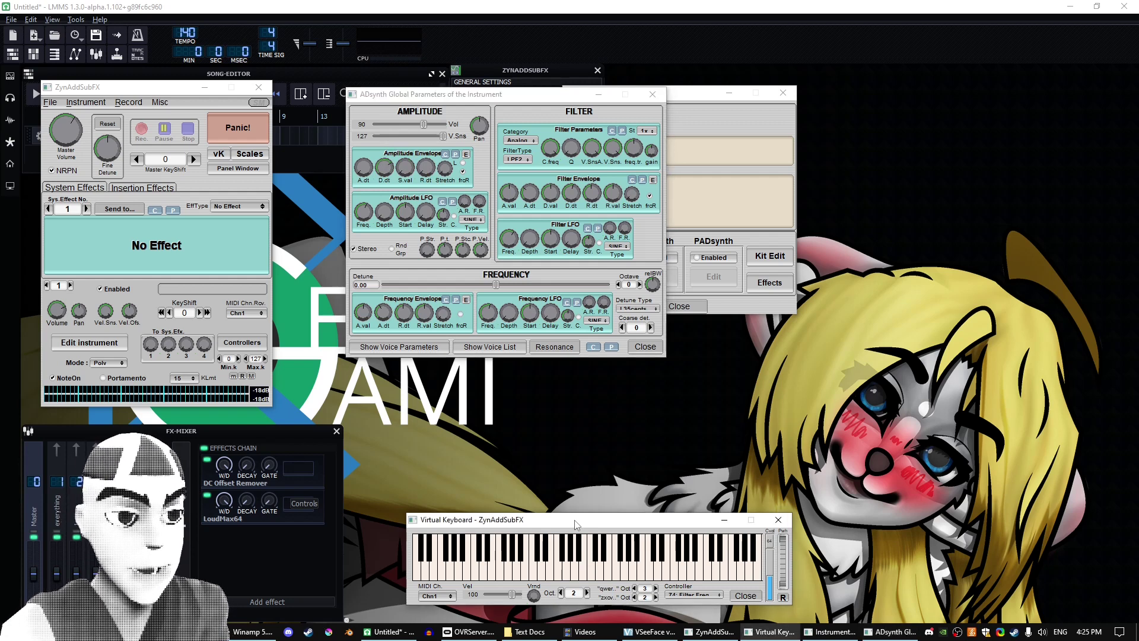
key(y)
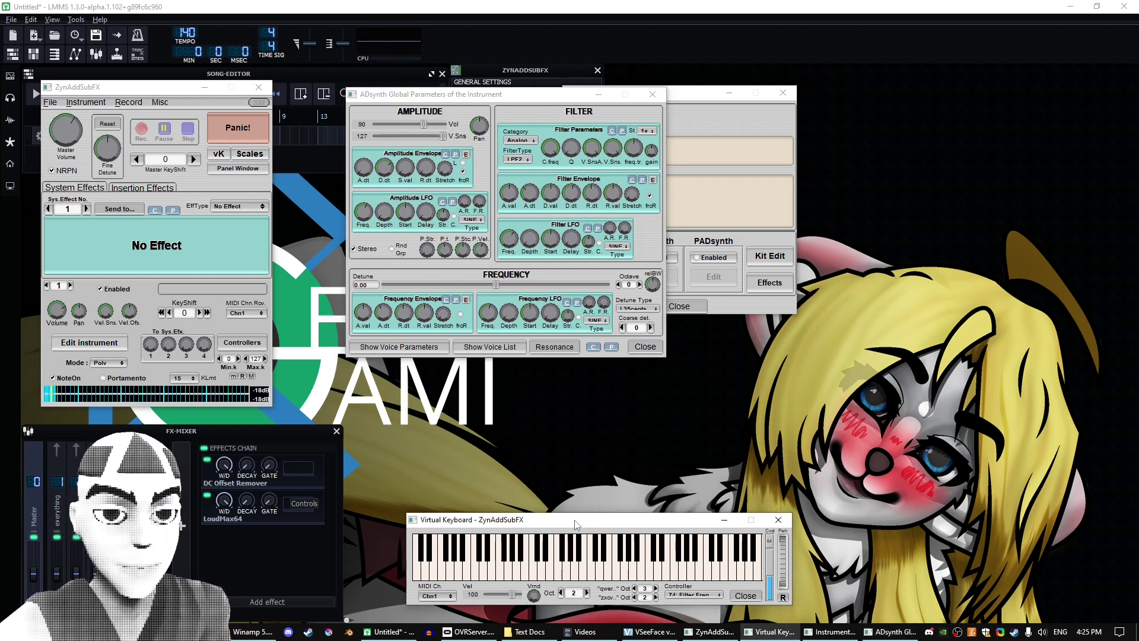
key(y)
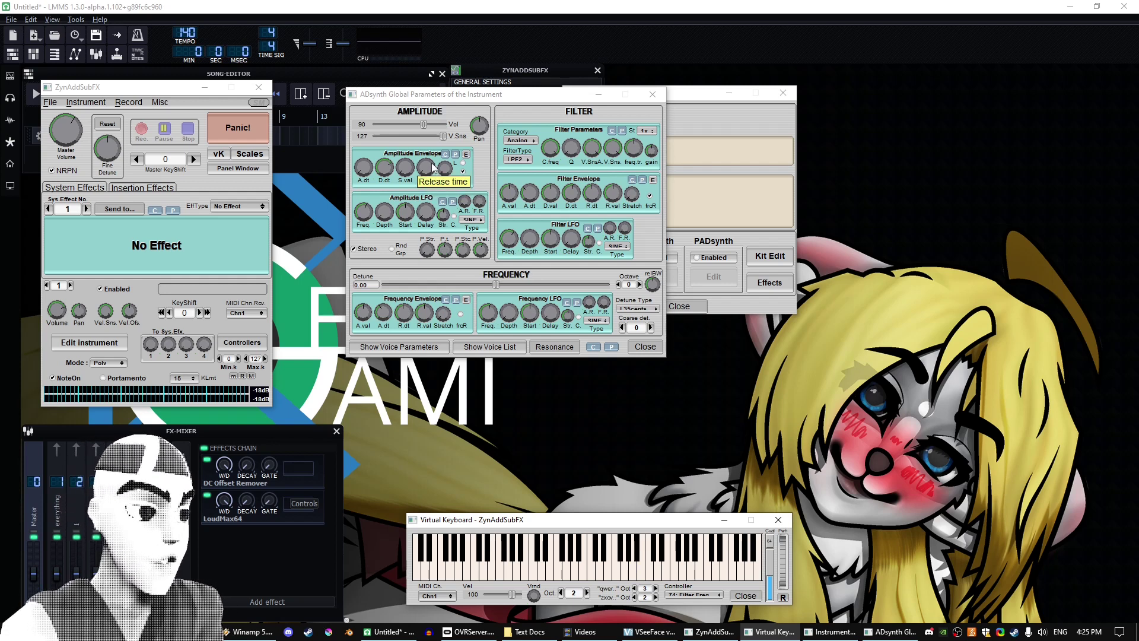
Step: Adjust the amplitude envelope's release time and play test notes on the virtual keyboard
drag(429, 69, 430, 84)
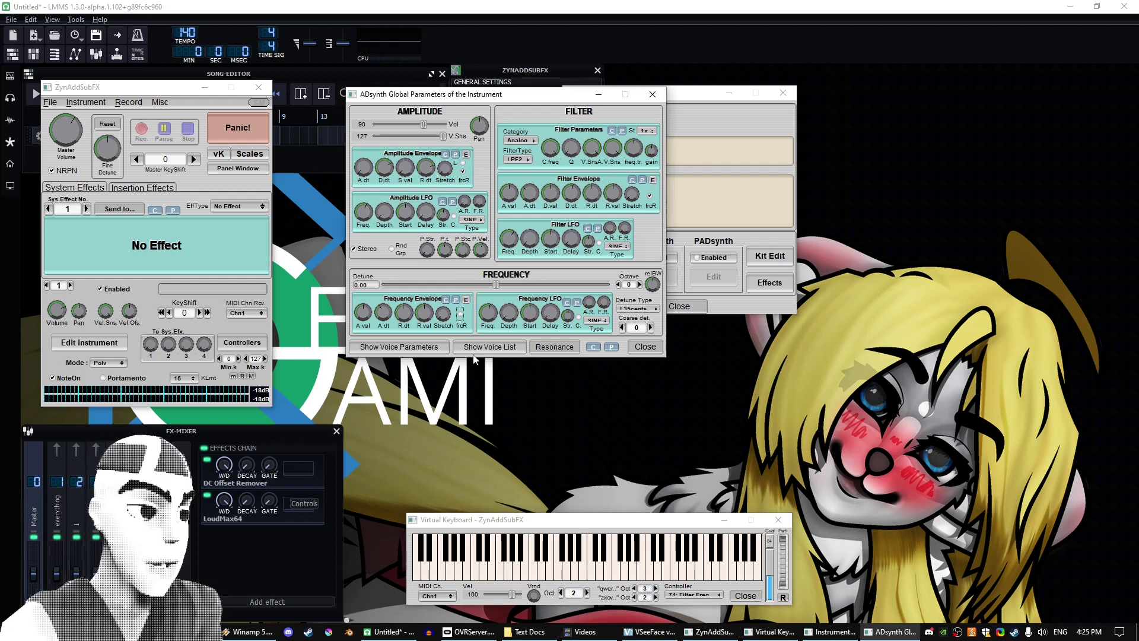
click(553, 522)
key(y)
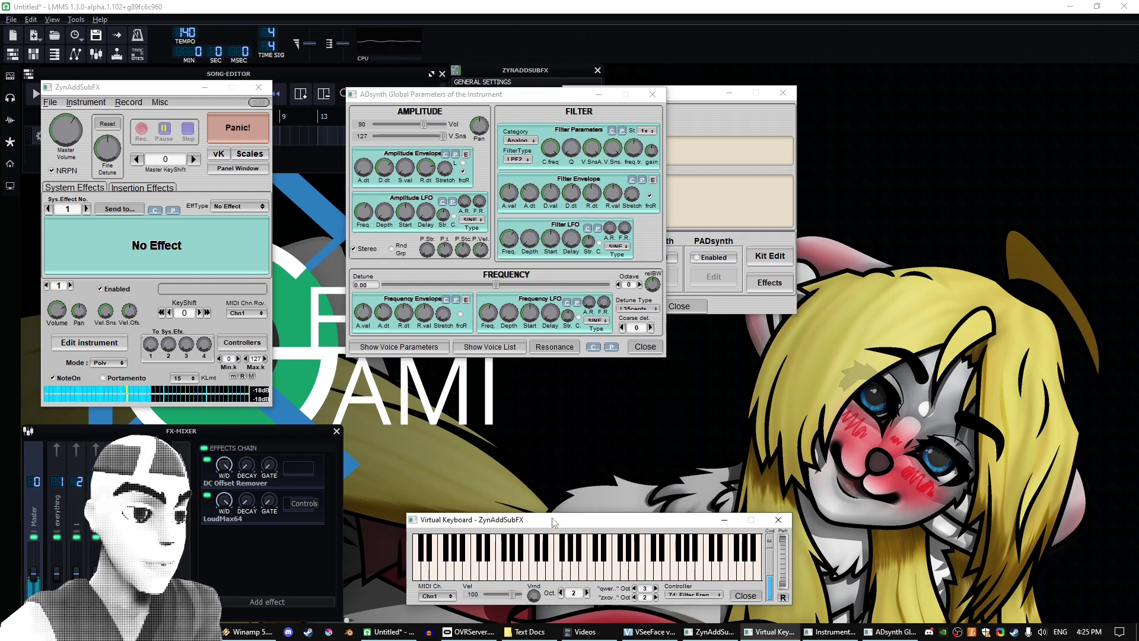
key(c)
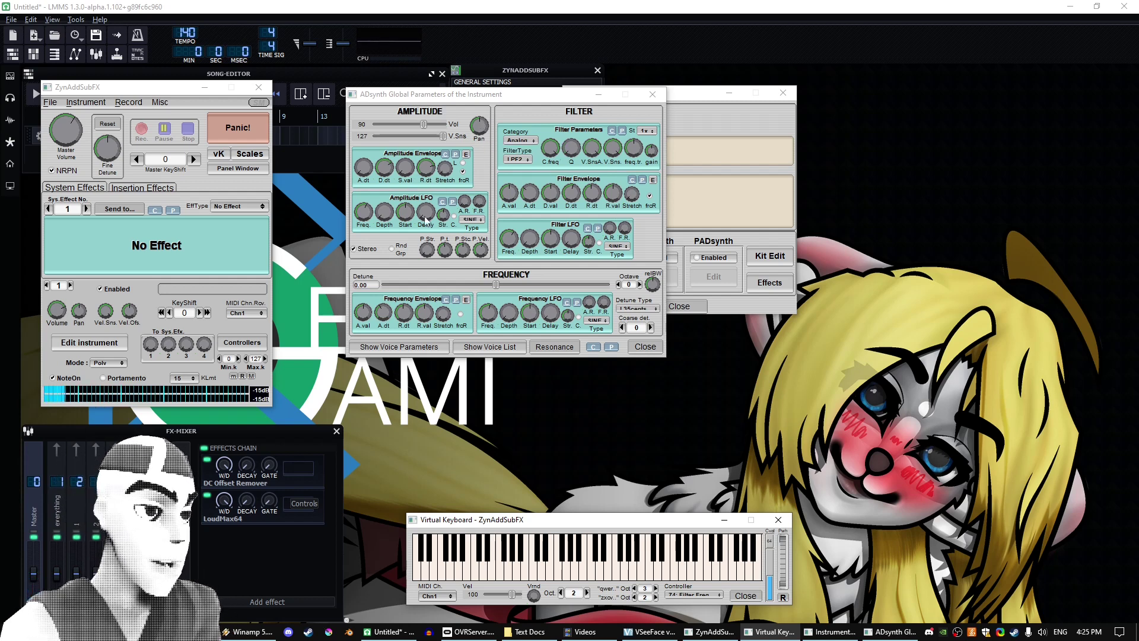
Step: Readjust the amplitude envelope's release time and raise its sustain value
click(427, 169)
drag(413, 168, 410, 86)
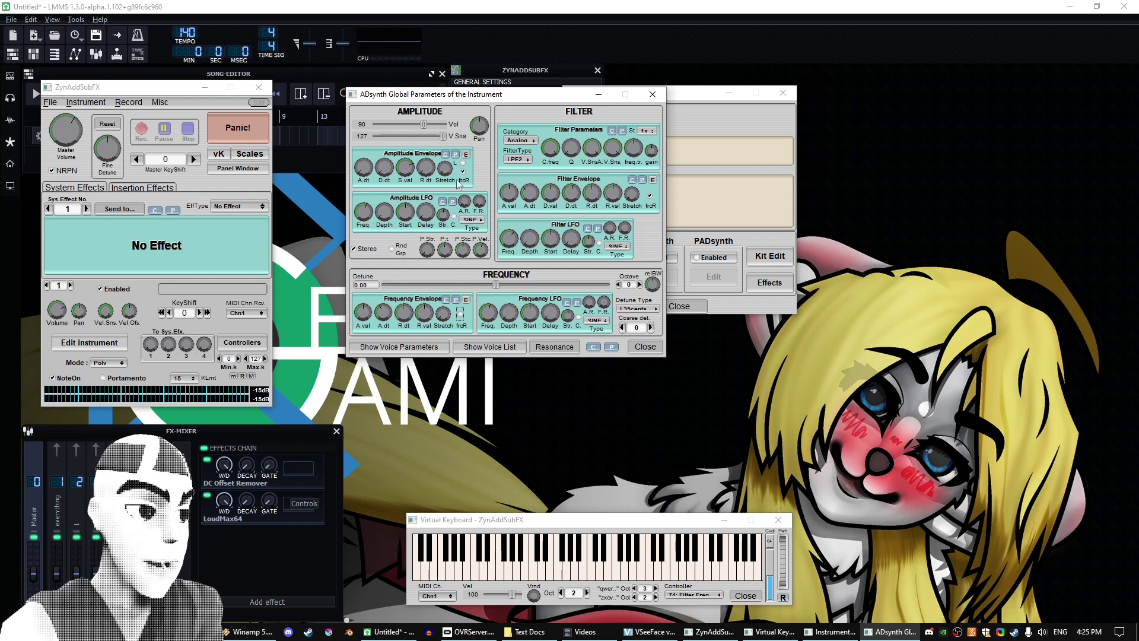
Step: Raise the Amplitude LFO's depth and change its frequency, playing a test note after each change
drag(384, 214, 377, 109)
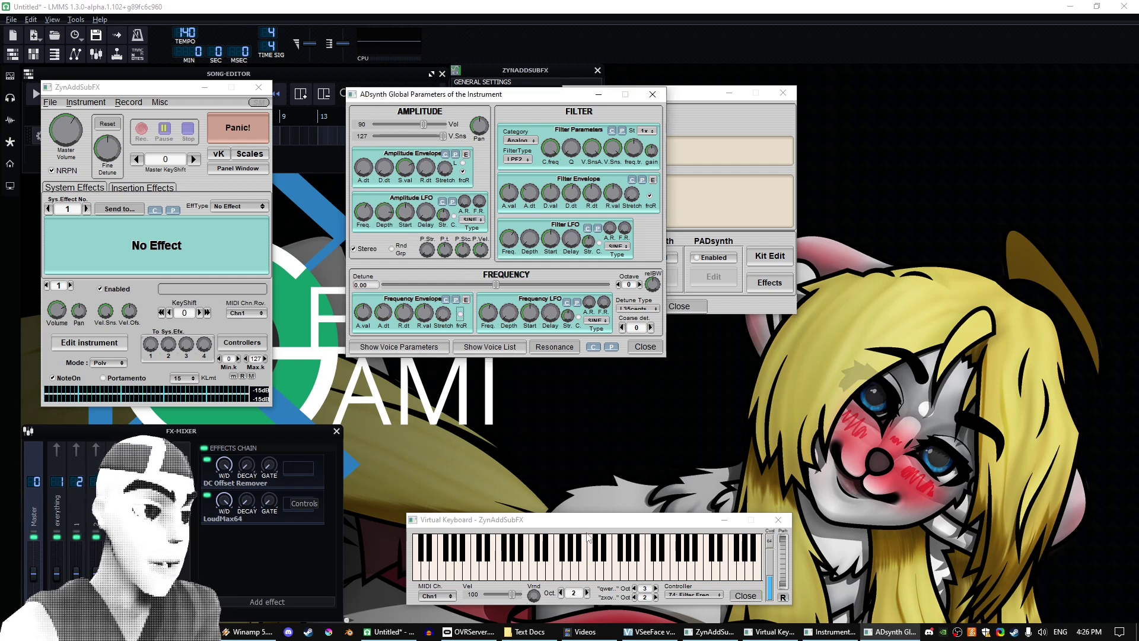
click(558, 520)
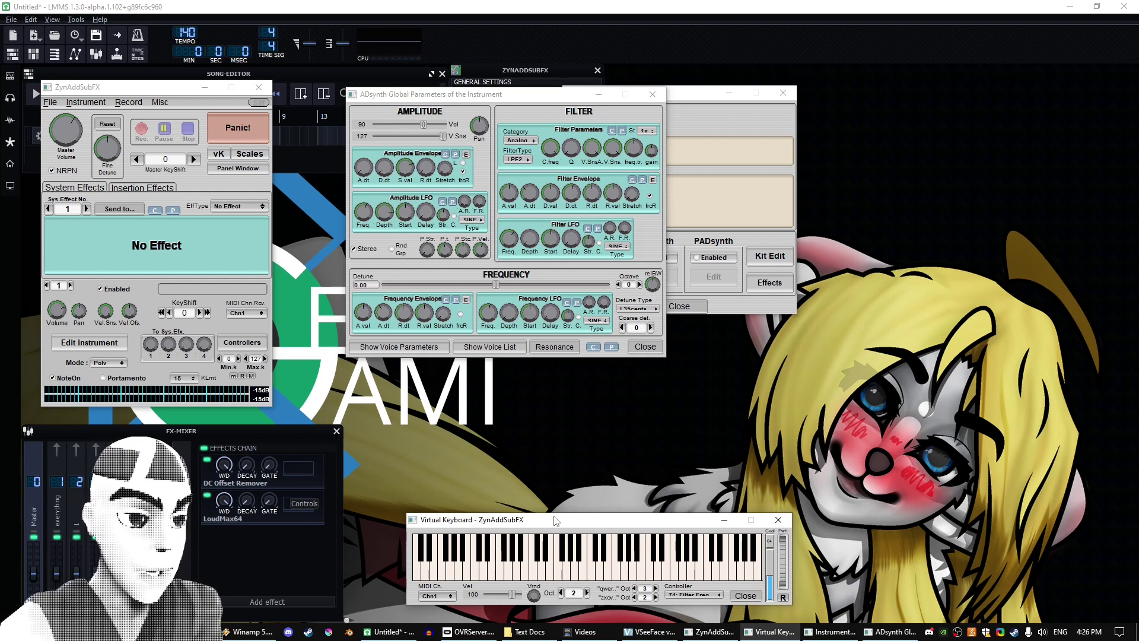
key(y)
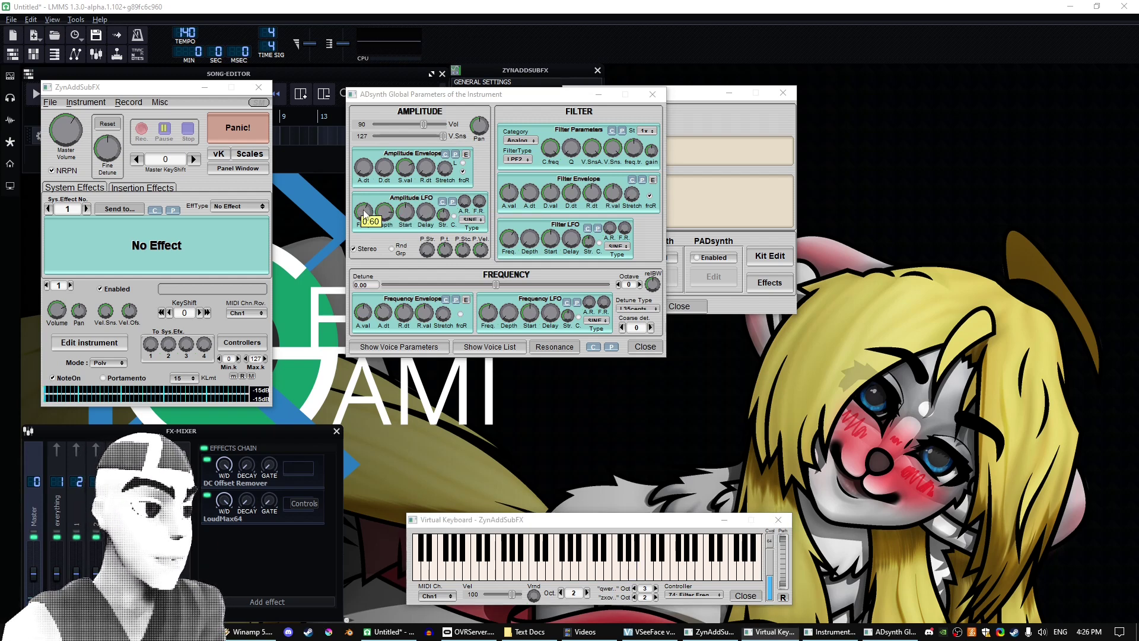
click(367, 244)
click(490, 522)
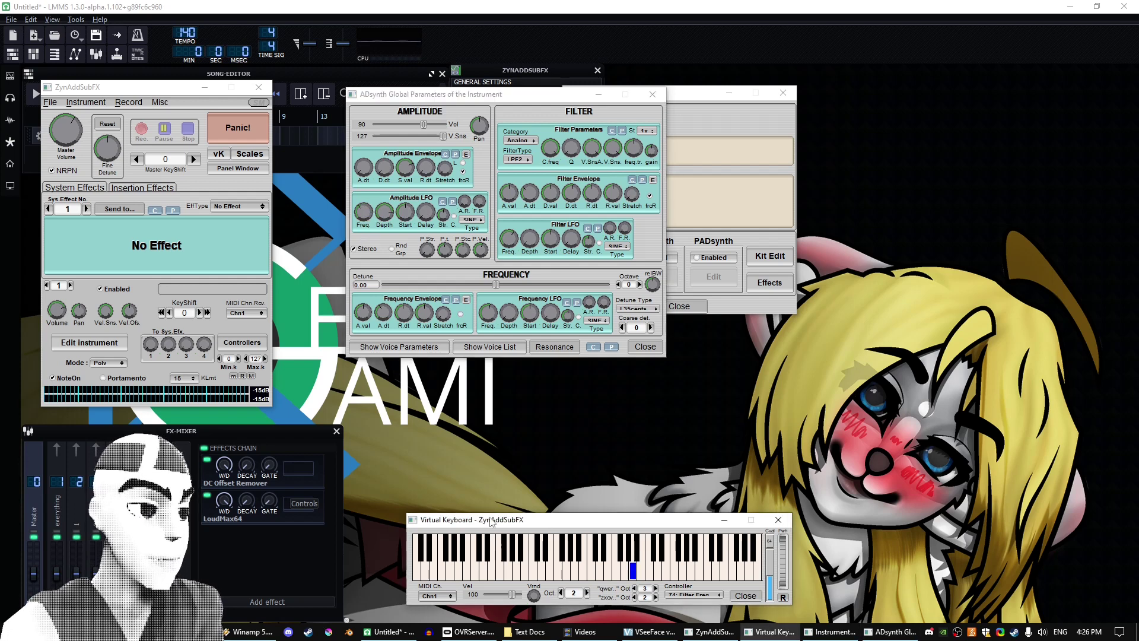
key(y)
Step: Adjust the Amplitude LFO's depth and delay, playing a test note after each change
drag(385, 216, 392, 201)
click(584, 525)
key(y)
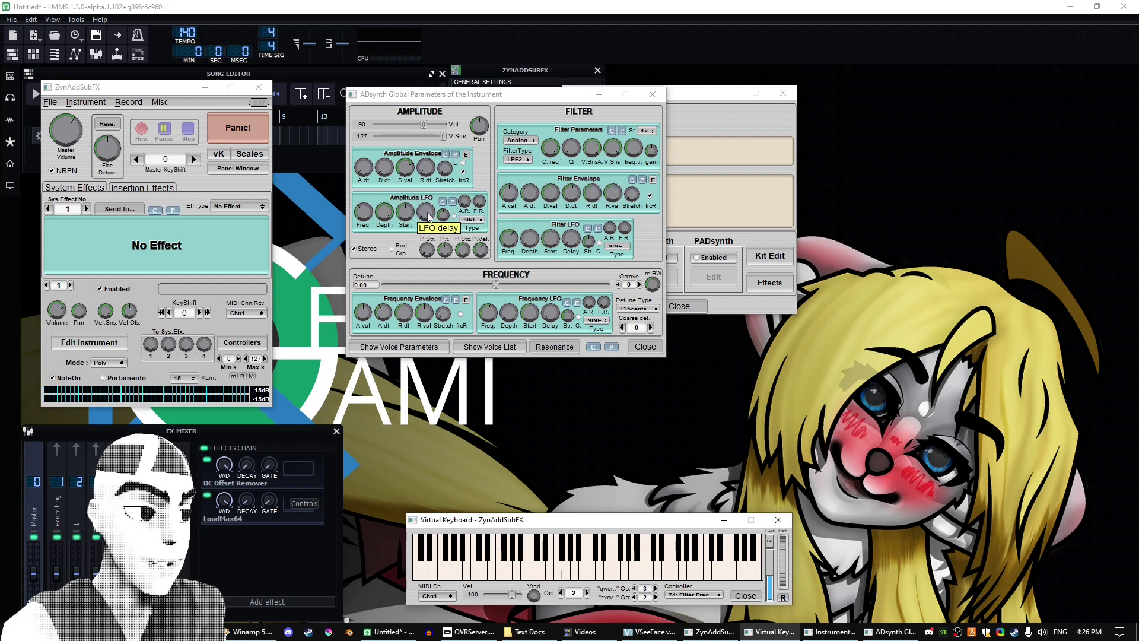
drag(426, 220, 427, 196)
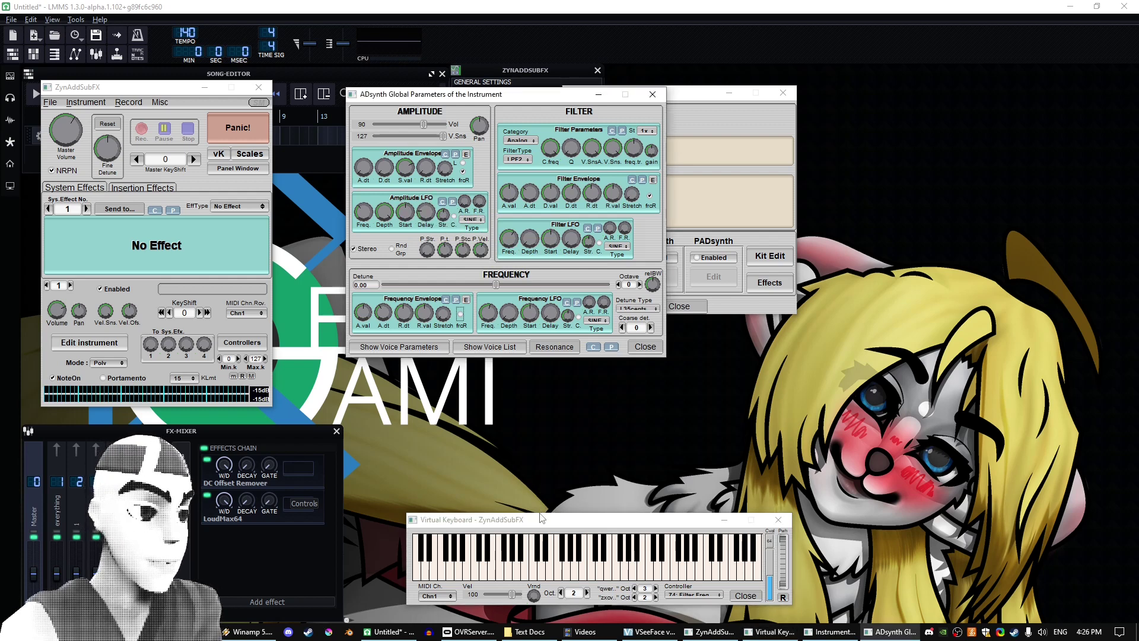
drag(540, 514, 540, 517)
key(y)
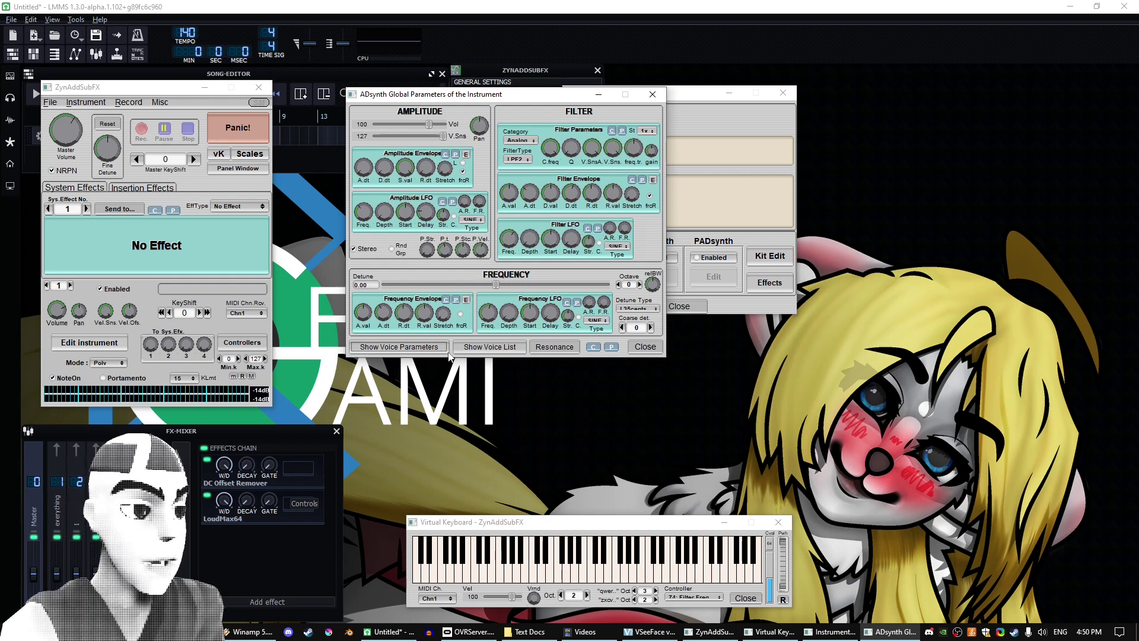
Step: Open the ADsynth voice parameters for voice 1 and place the window beside the global parameters
click(407, 349)
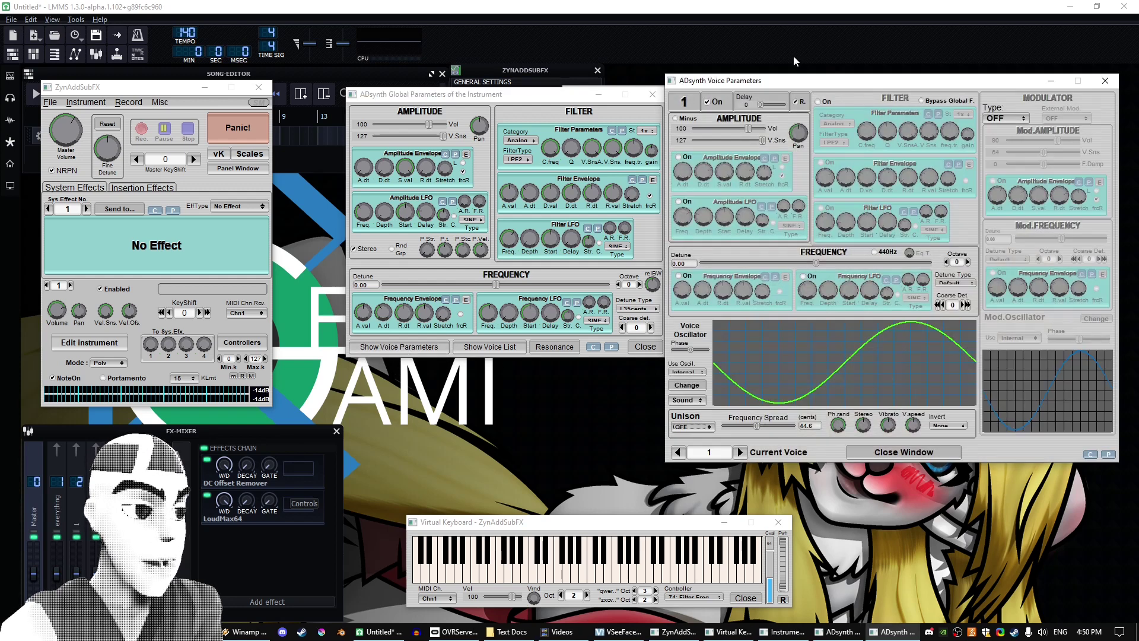
drag(764, 77, 644, 89)
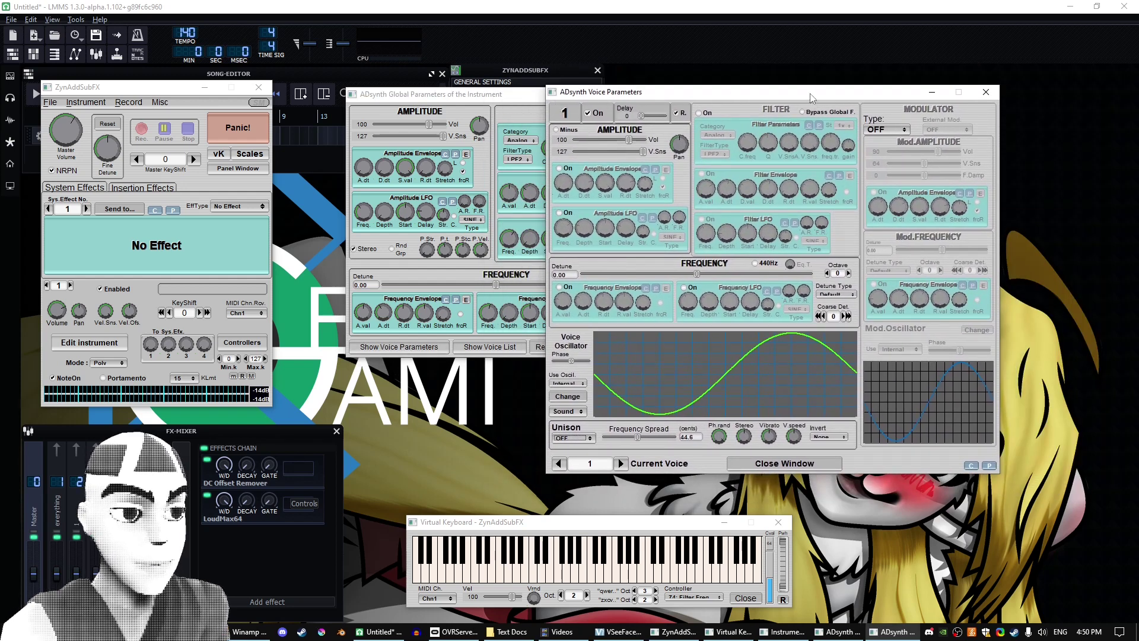
drag(810, 94, 929, 87)
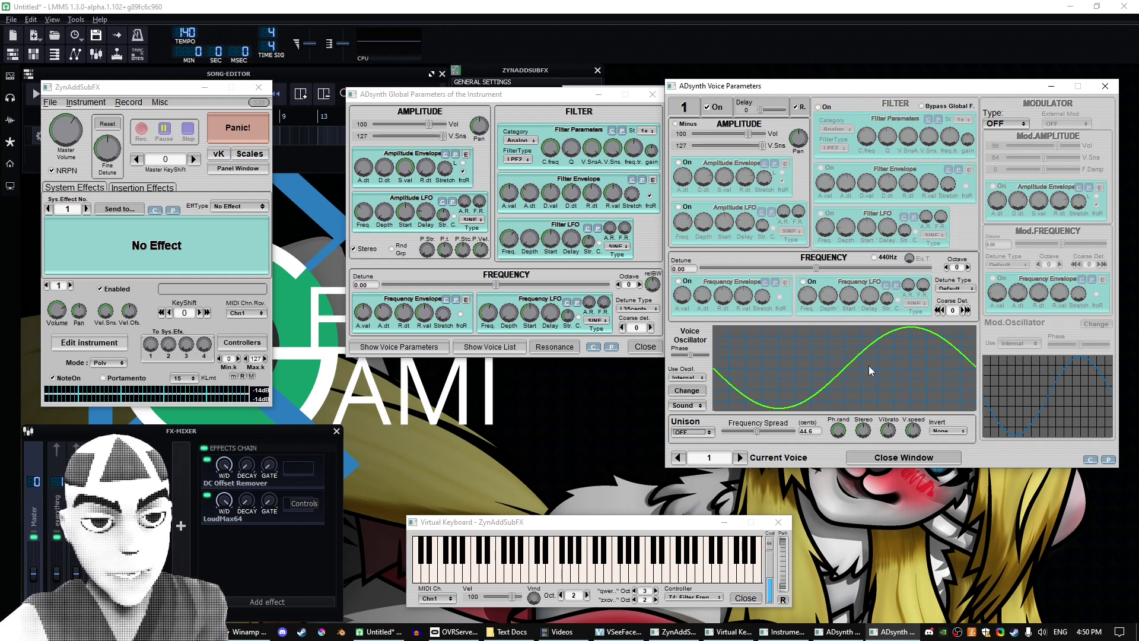
Step: Set the unison of voice 1 to size 4
click(694, 433)
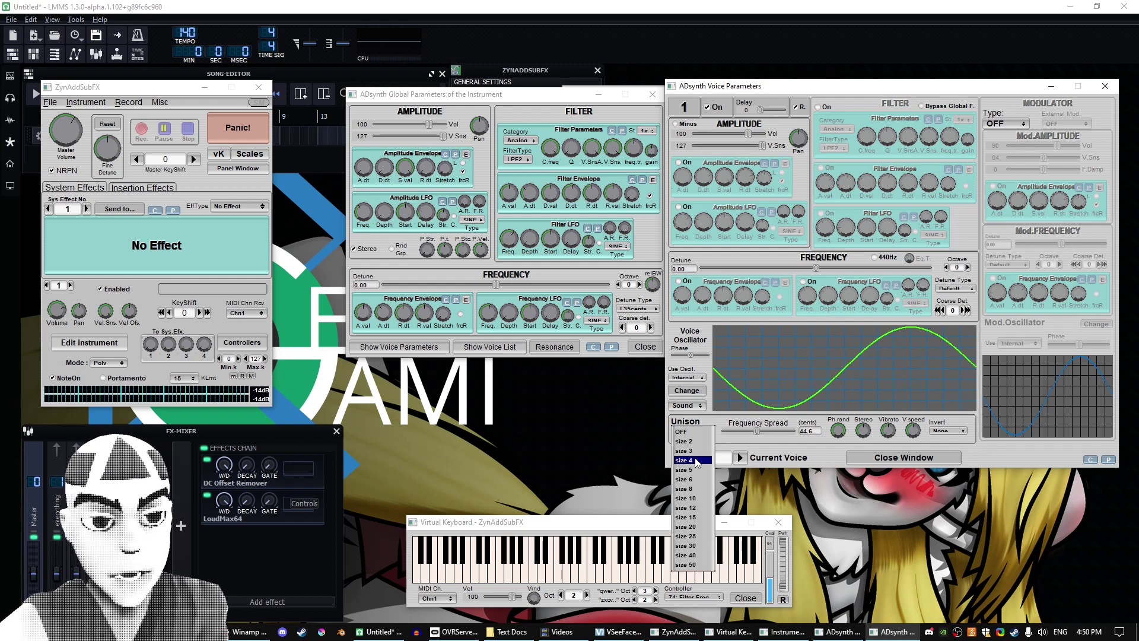
click(693, 460)
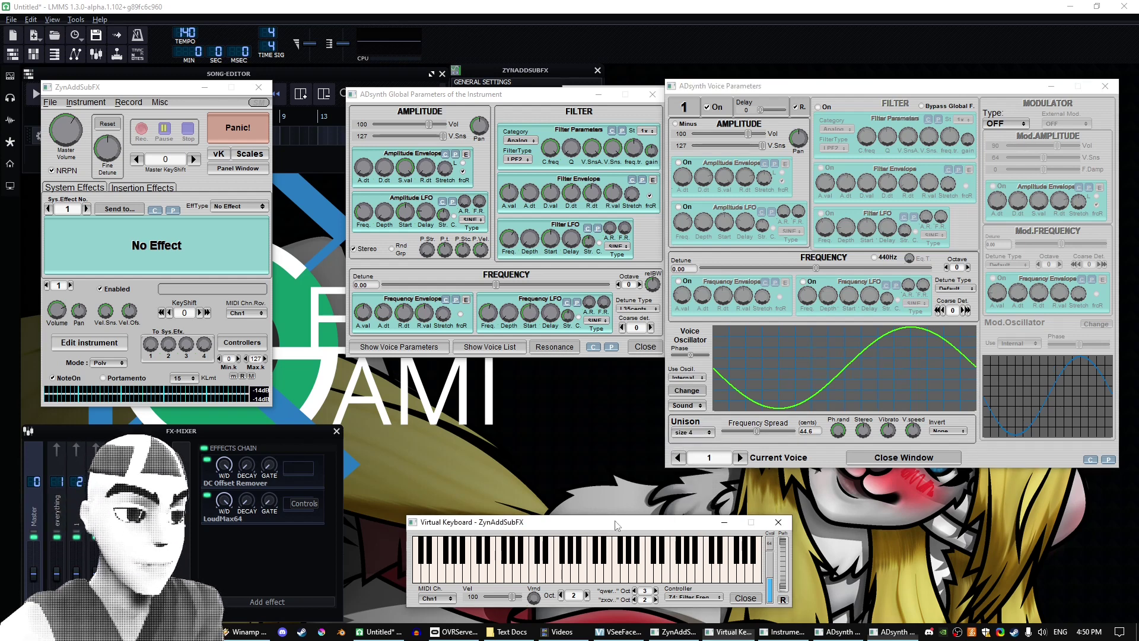
Step: Play a test note with unison on, turn voice 1's unison OFF and play the note again to compare
click(617, 525)
key(y)
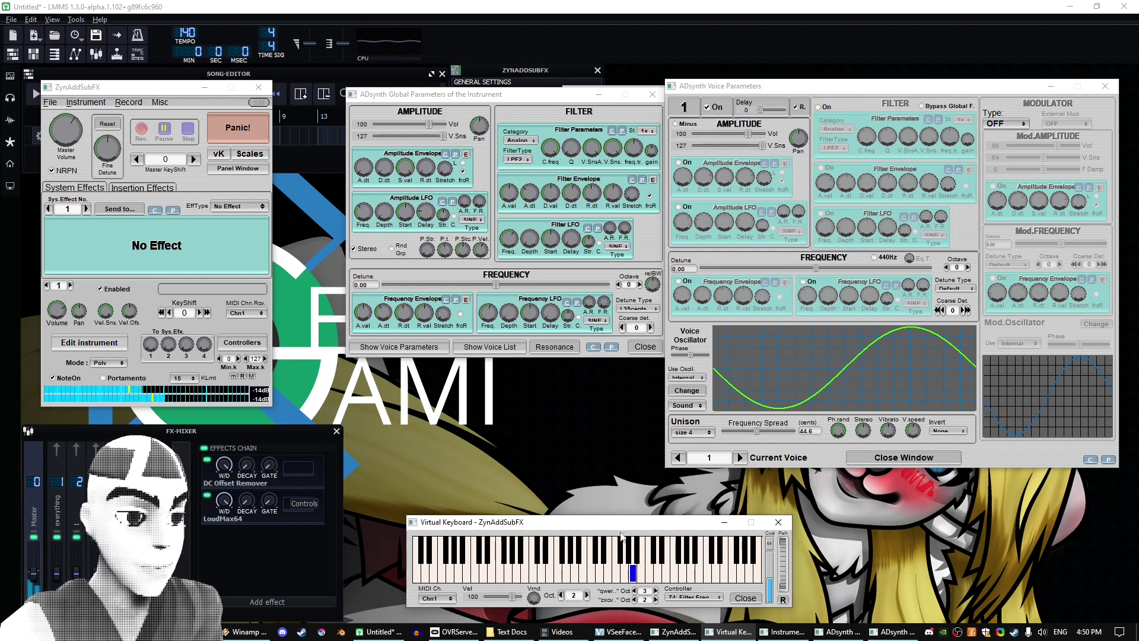
click(708, 435)
click(698, 403)
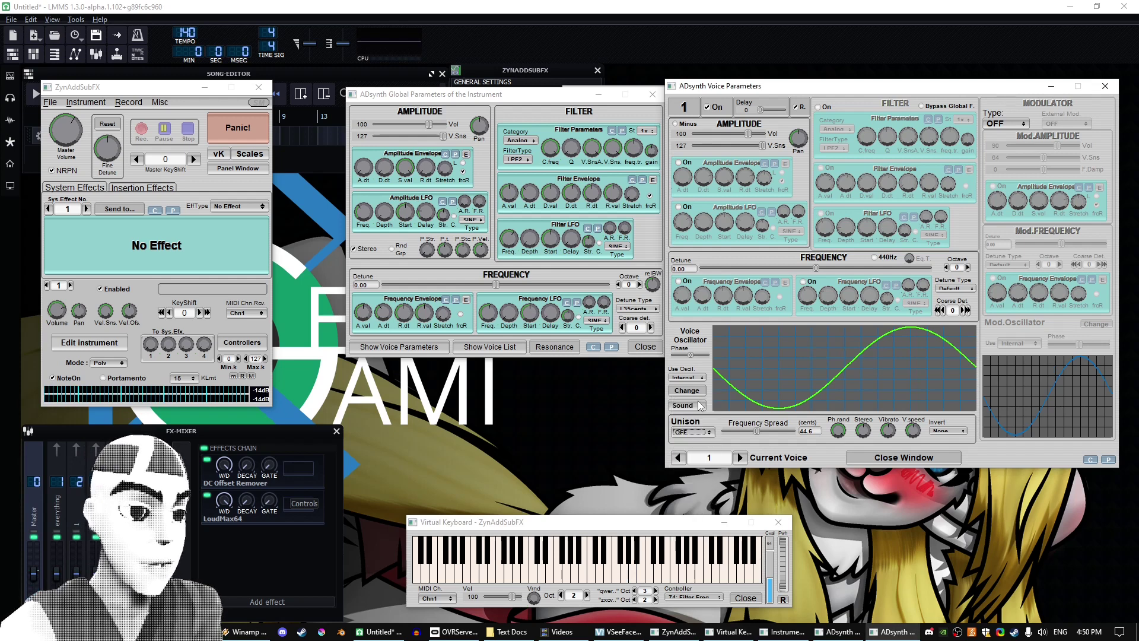
click(671, 520)
key(y)
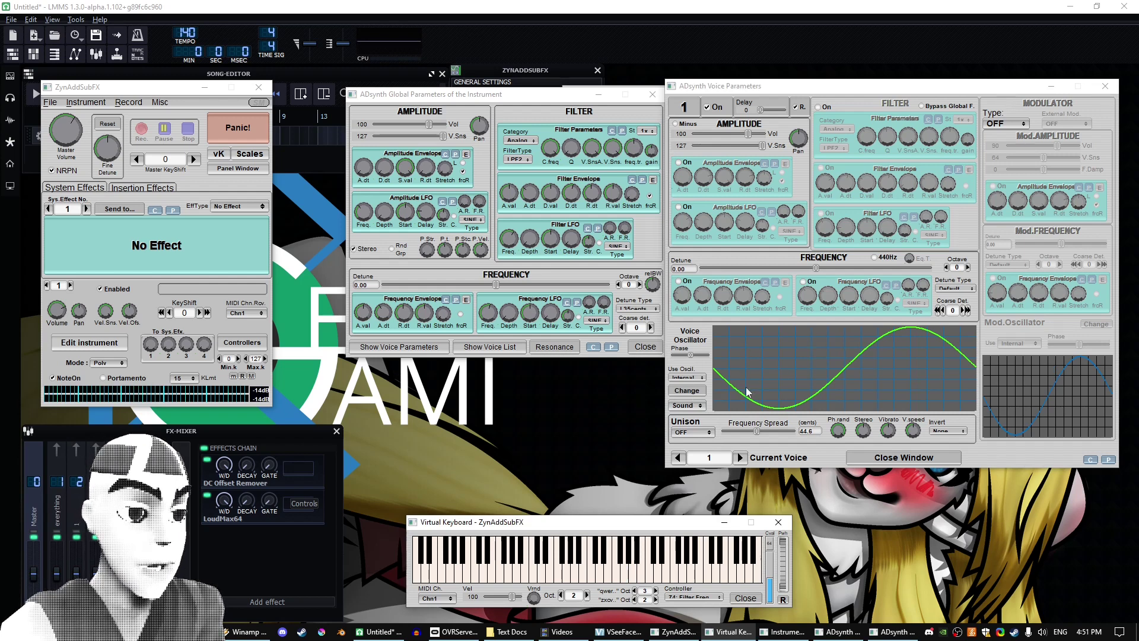
Step: Open the oscillator editor for voice 1, set the base function to Power and try its parameter knob
click(697, 393)
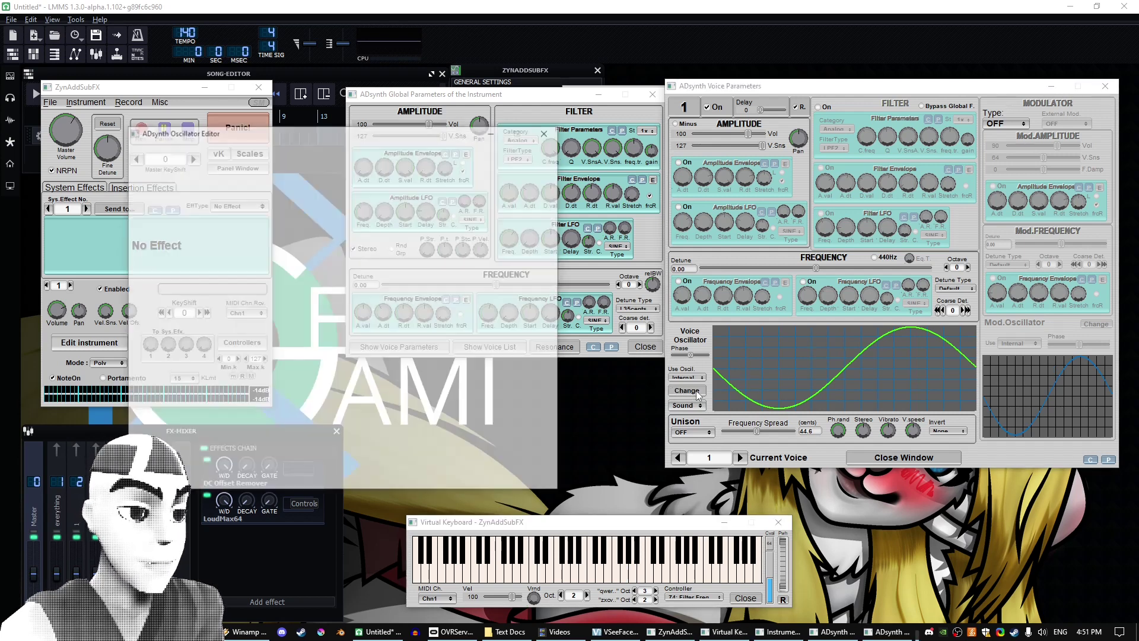
drag(330, 129, 571, 80)
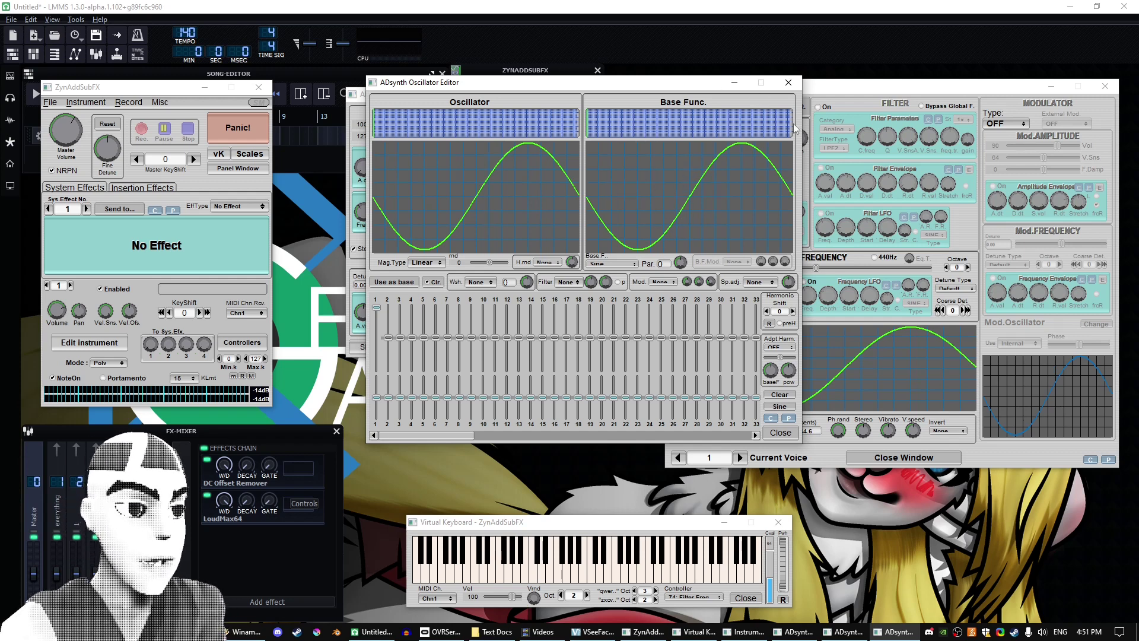
click(612, 263)
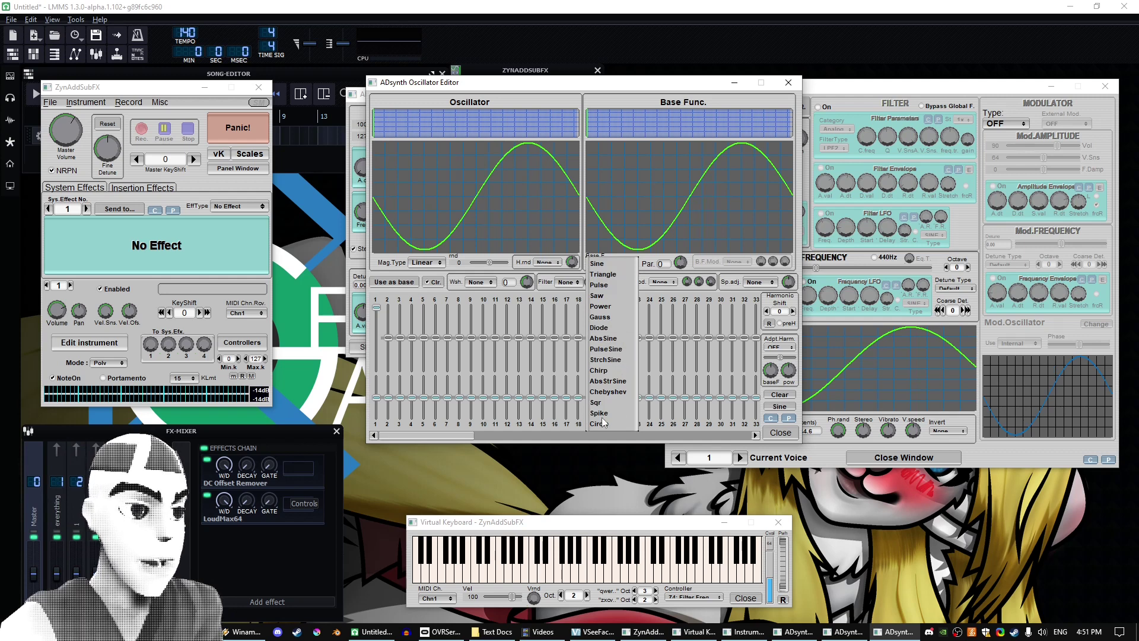
click(613, 309)
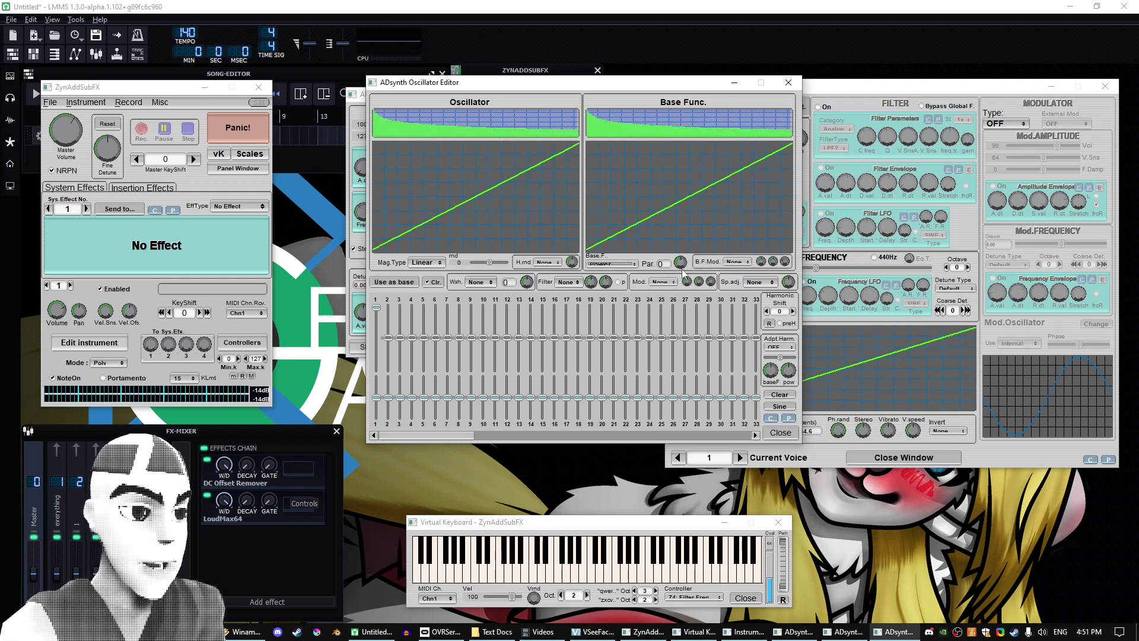
mouse_move(684, 262)
mouse_down()
mouse_move(689, 213)
mouse_move(687, 291)
mouse_move(685, 249)
mouse_move(683, 265)
mouse_up()
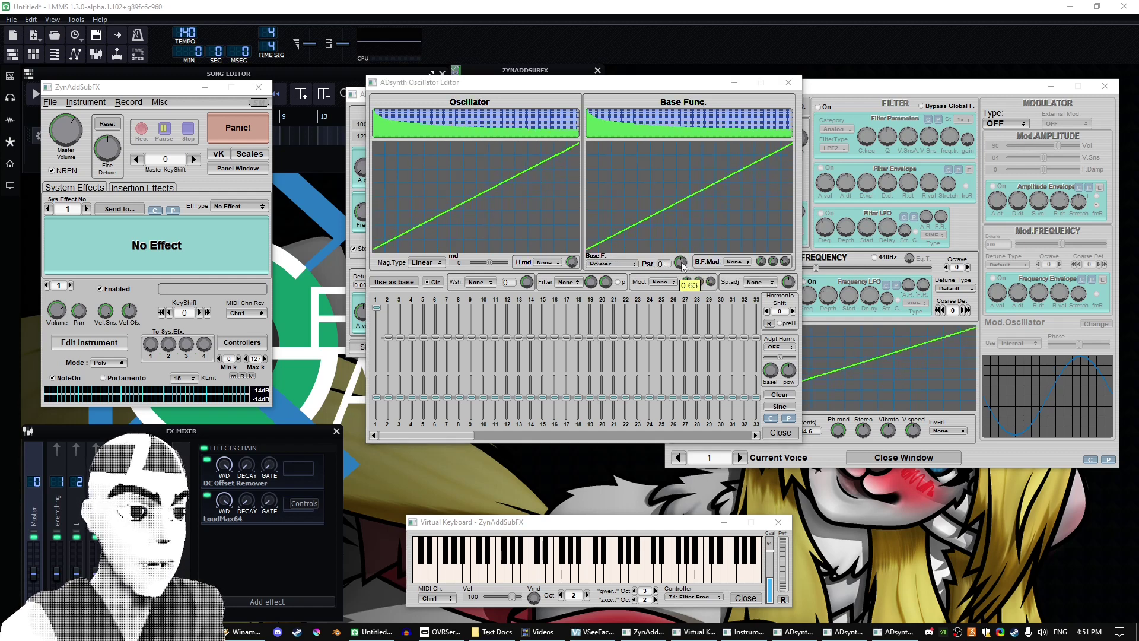
Step: Try a base function modulation, adjust its first parameter, and restore the modulation to None
click(734, 262)
click(735, 271)
mouse_move(767, 264)
mouse_down()
mouse_move(768, 233)
mouse_move(760, 259)
mouse_up()
click(736, 261)
click(734, 251)
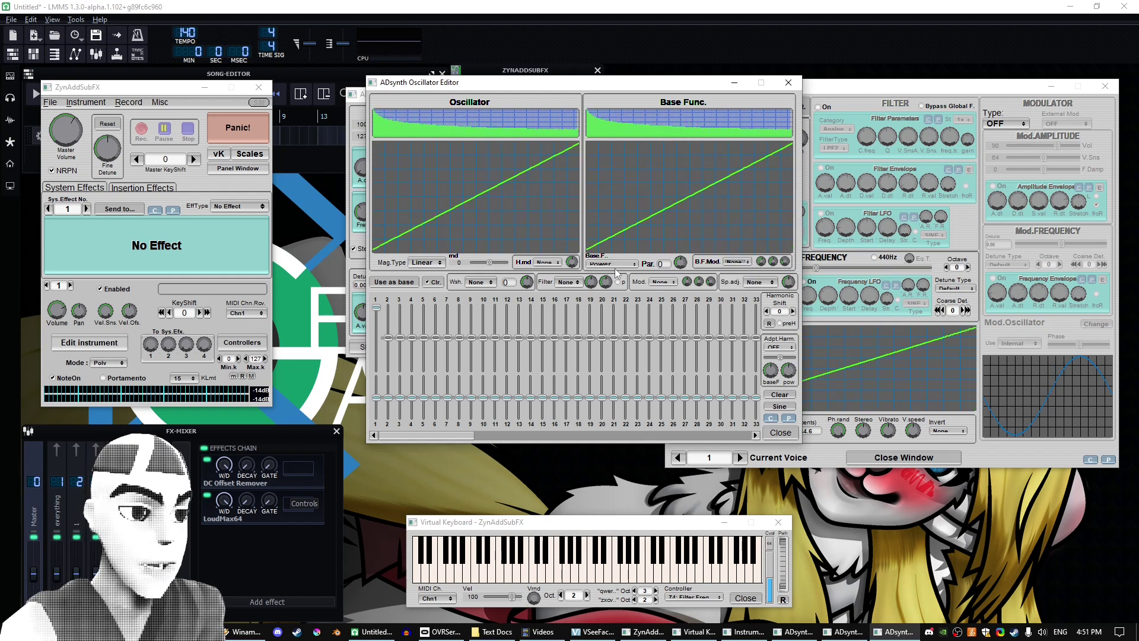
Step: Set the base function to Sine, raise the magnitude of harmonic 3 and lower that of harmonic 5
click(612, 263)
click(618, 219)
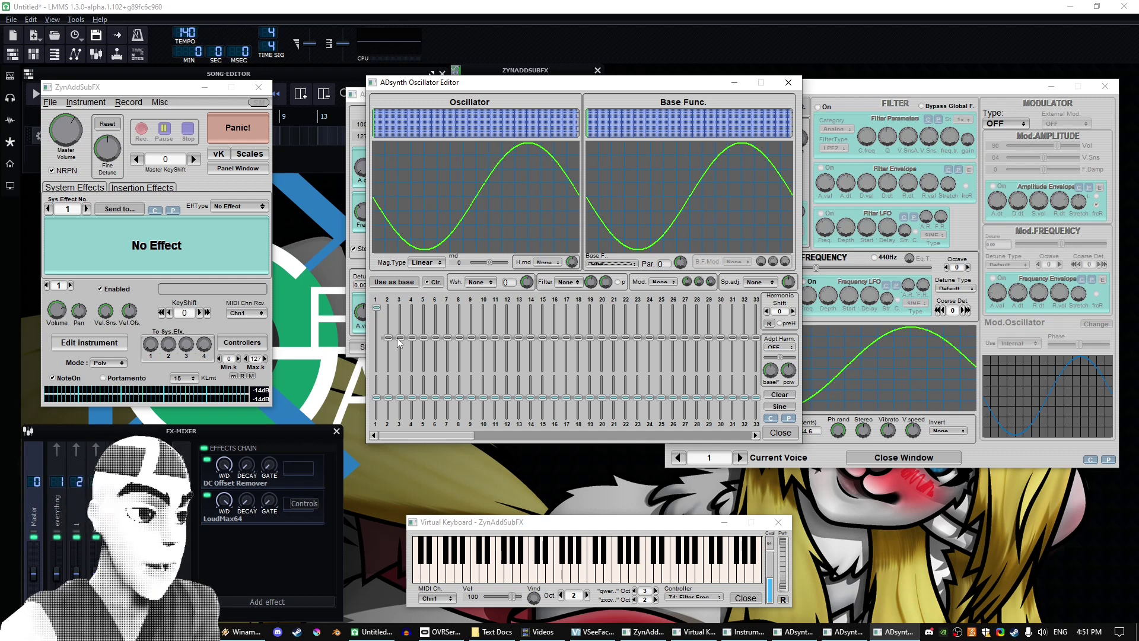
drag(401, 343, 424, 363)
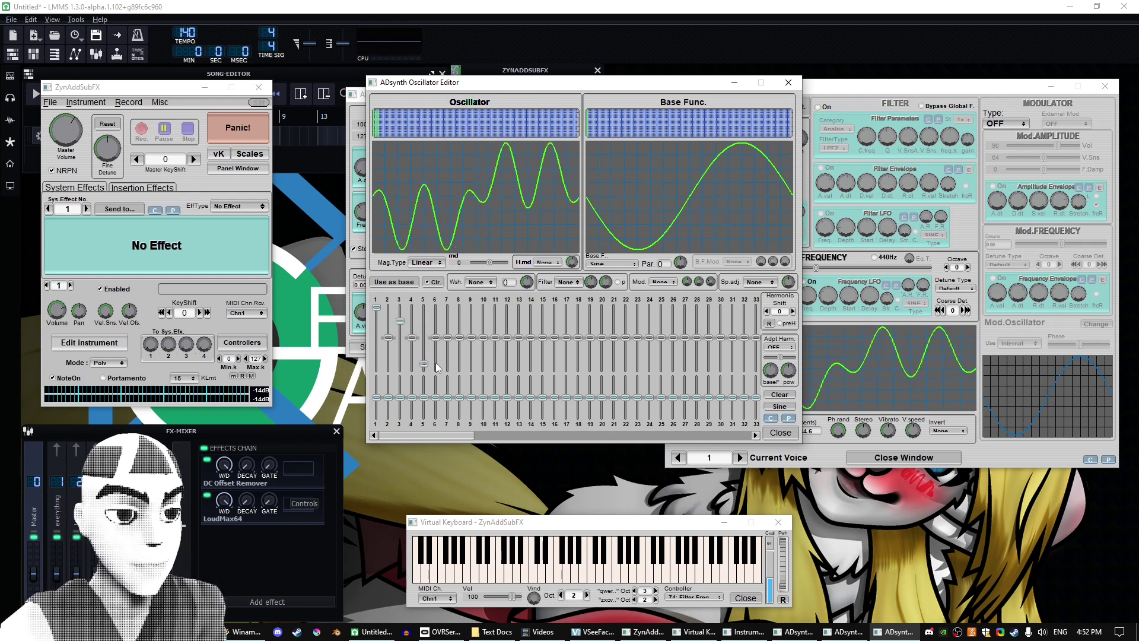
Step: Set the base function to Power and shift the phase of harmonic 5
click(606, 262)
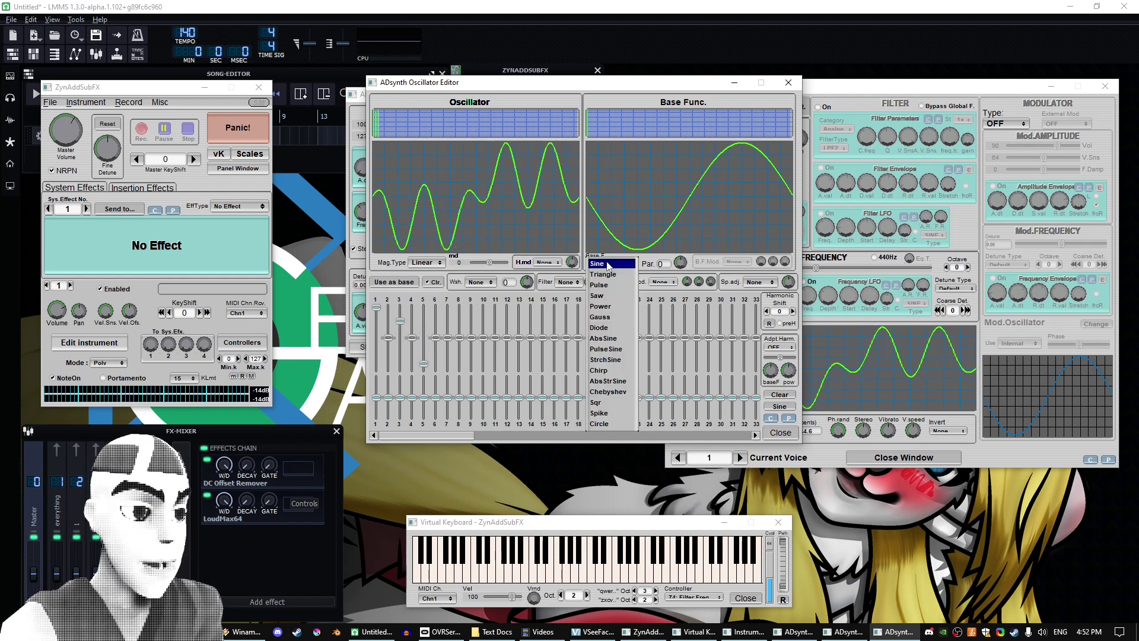
click(611, 326)
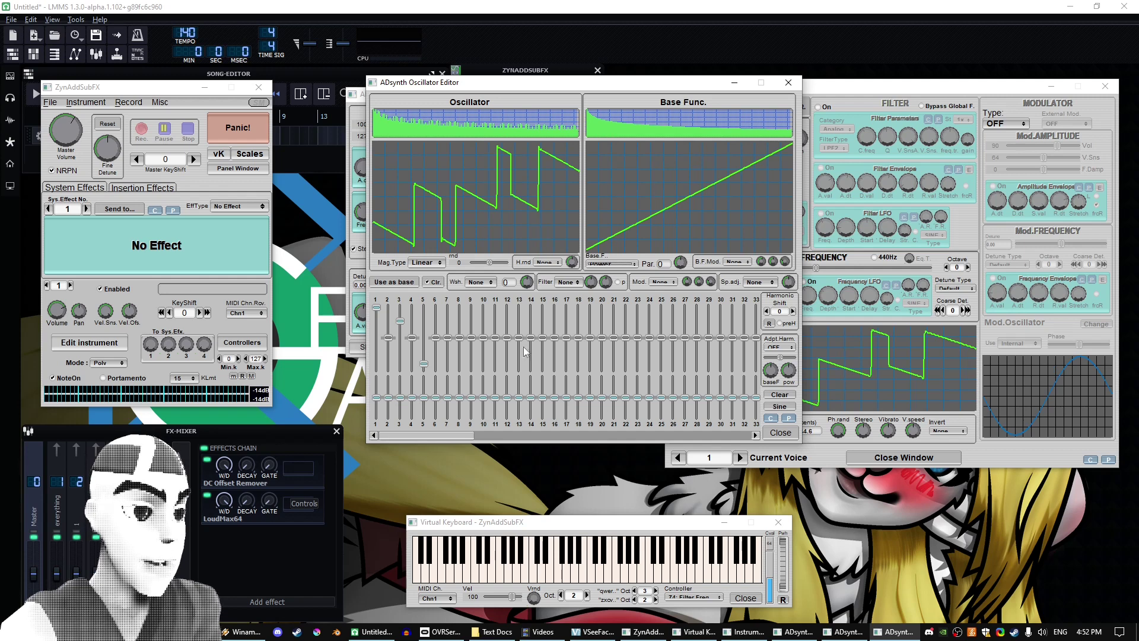
mouse_move(424, 397)
mouse_down()
mouse_move(430, 423)
mouse_move(434, 379)
mouse_up()
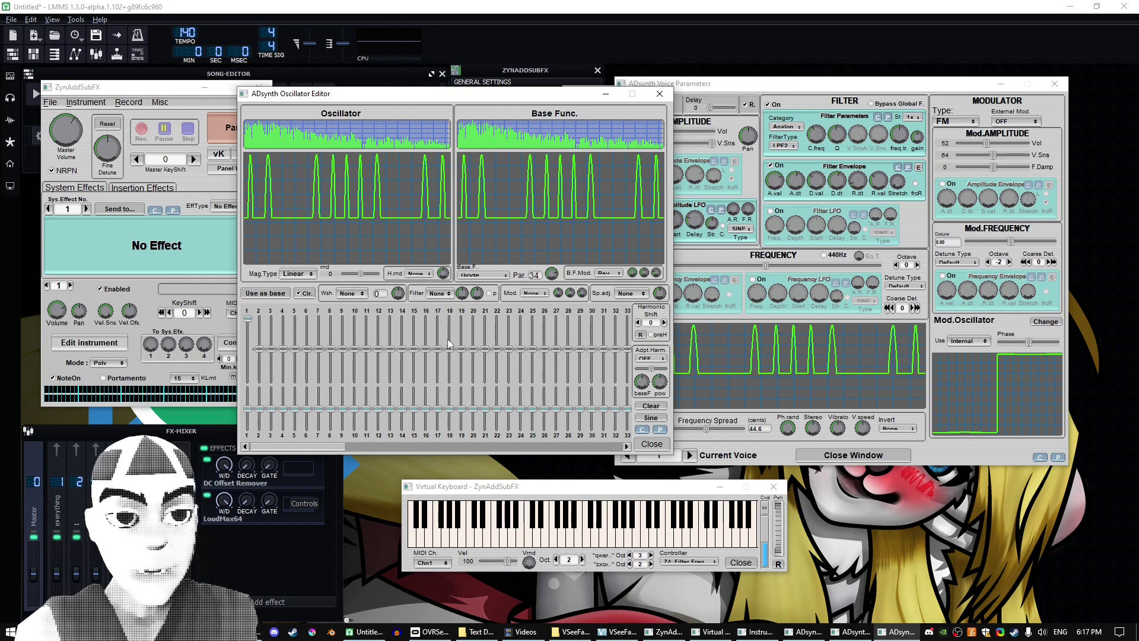
Step: Apply Qnts waveshaping to the oscillator, switch the base function to Sine and raise the waveshaping amount to 38
click(351, 294)
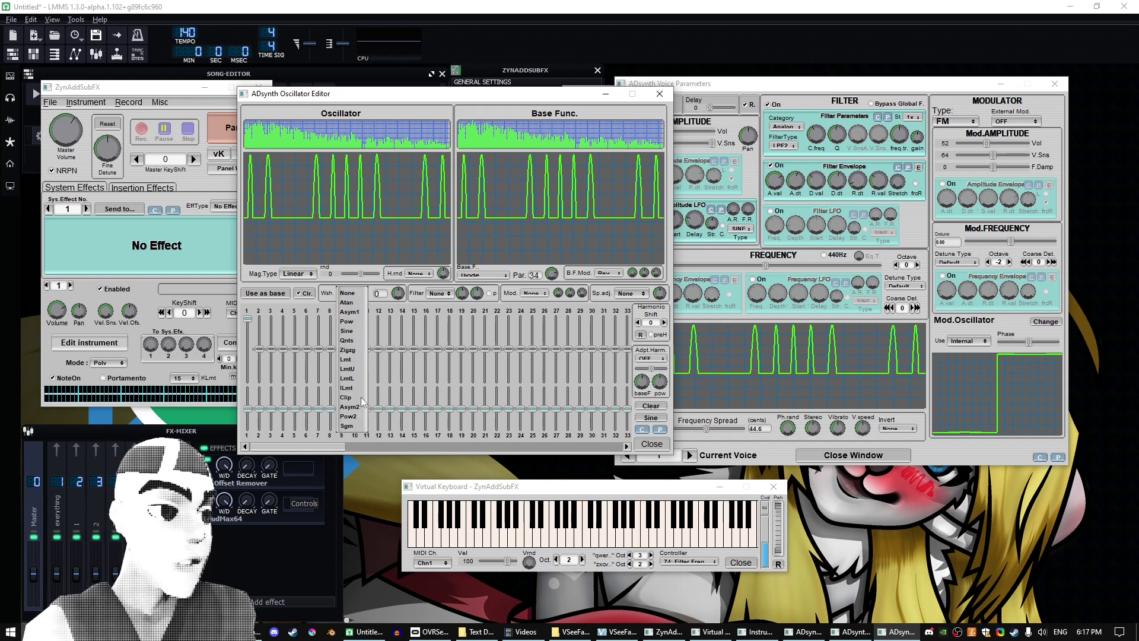
click(351, 341)
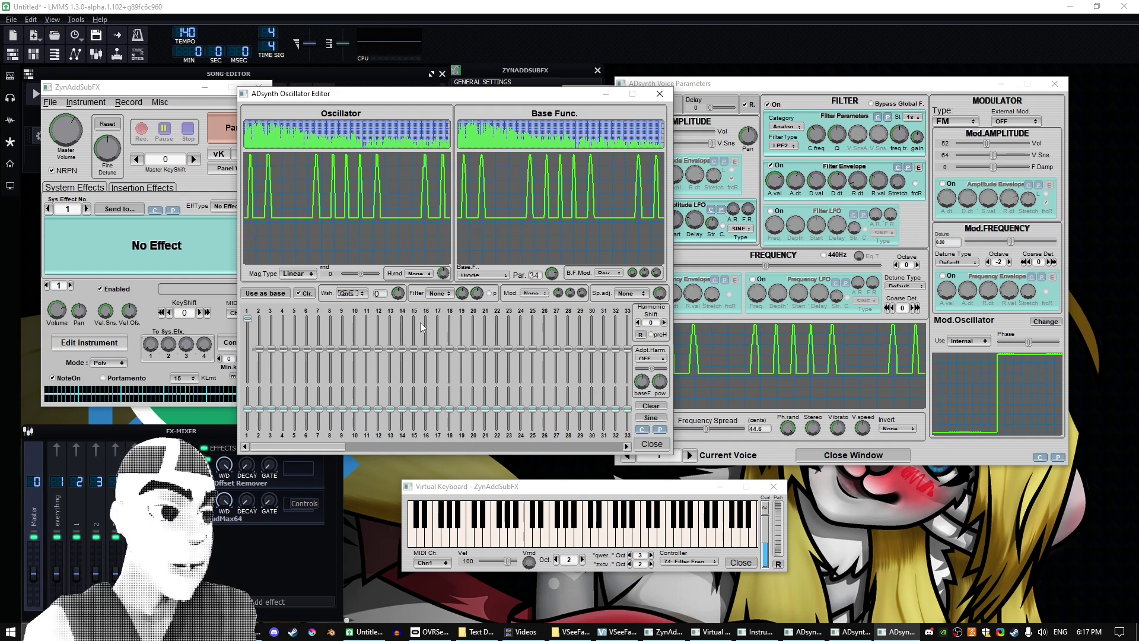
mouse_move(398, 293)
mouse_down()
mouse_move(368, 350)
mouse_move(392, 291)
mouse_up()
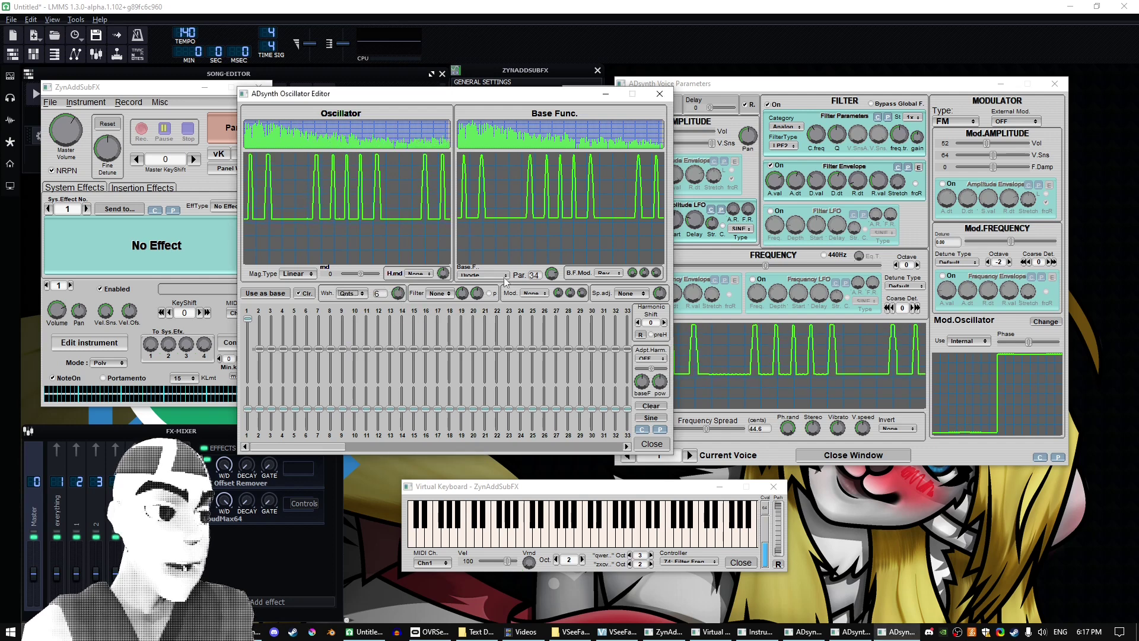
click(504, 276)
click(485, 212)
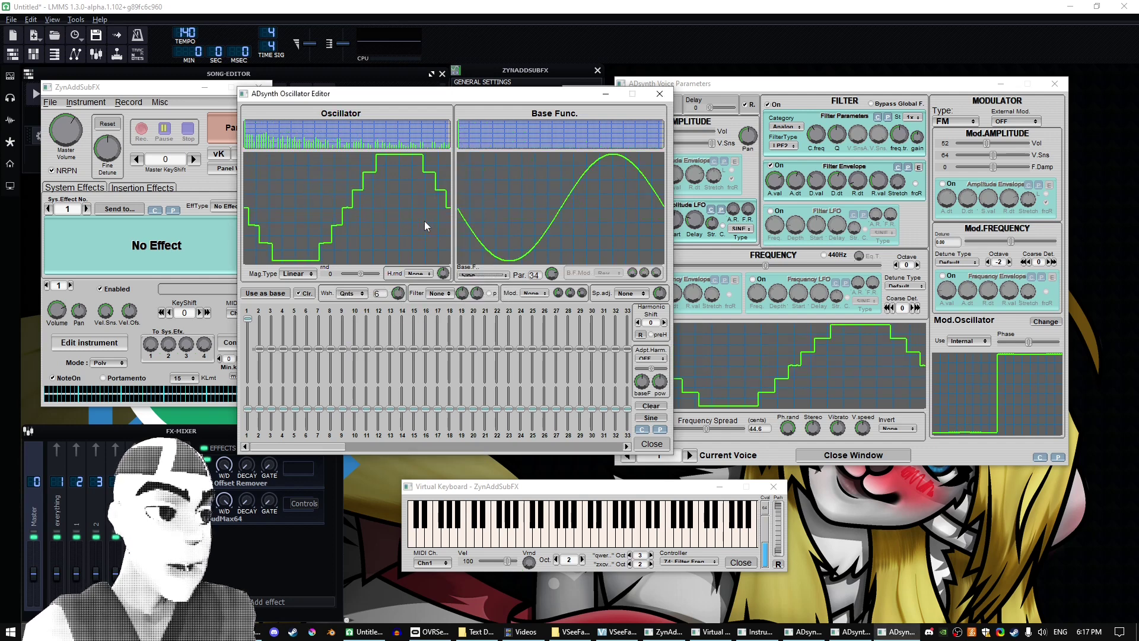
drag(397, 294, 383, 226)
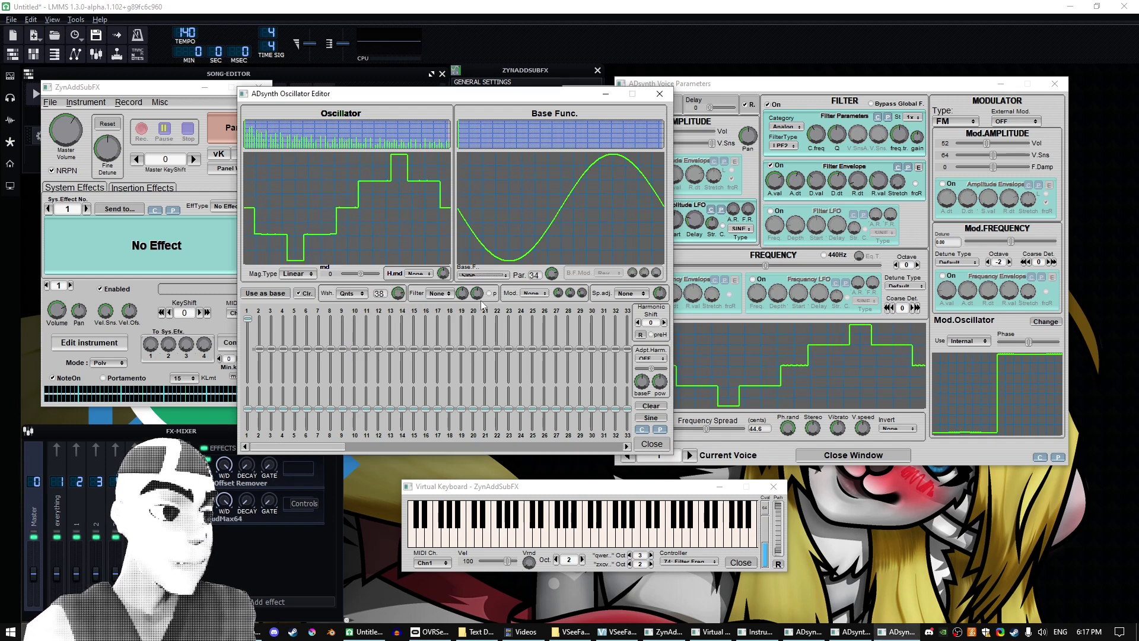
Step: Try the LP1 and HP1b oscillator filters with adjusted filter parameters, and restore the filter to None
click(440, 293)
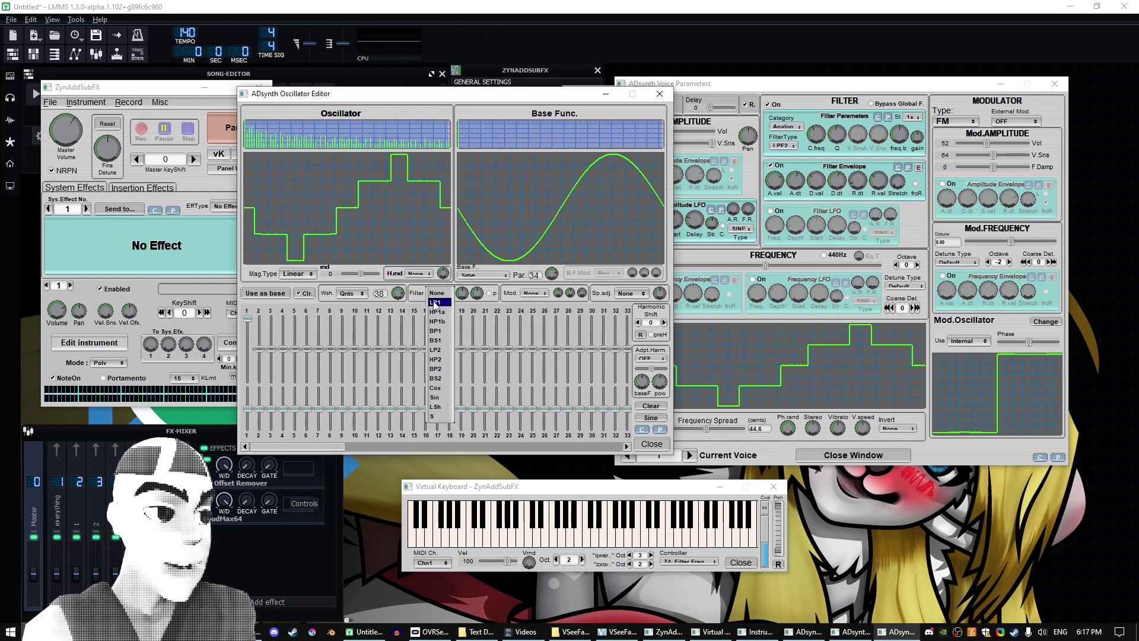
click(436, 303)
mouse_move(462, 293)
mouse_down()
mouse_move(461, 255)
mouse_move(466, 321)
mouse_move(460, 296)
mouse_up()
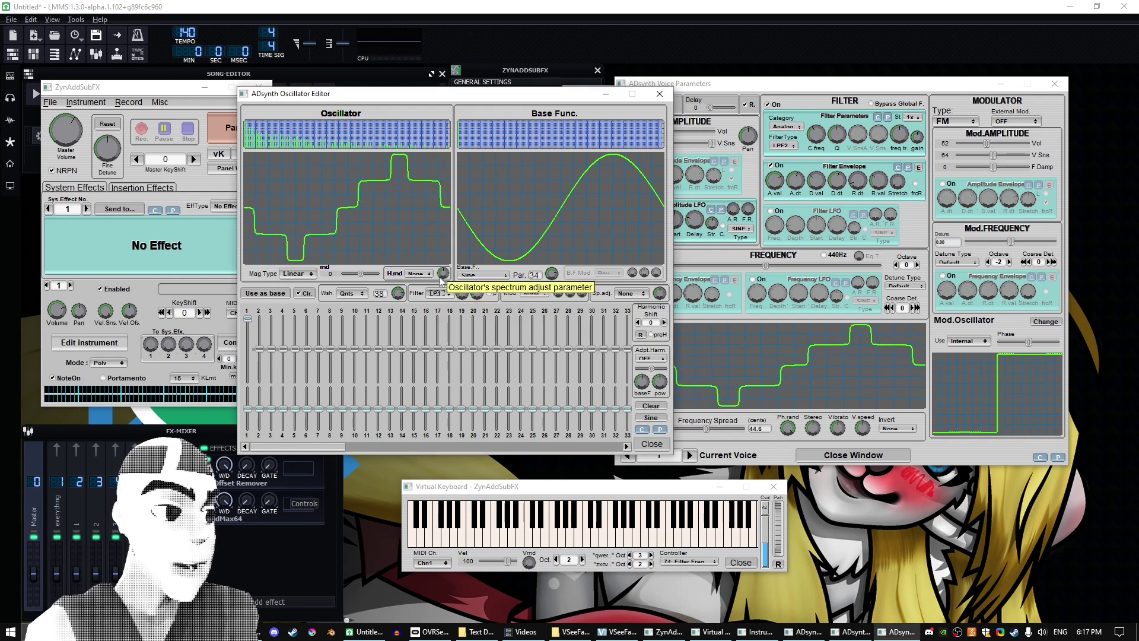
click(440, 293)
click(439, 311)
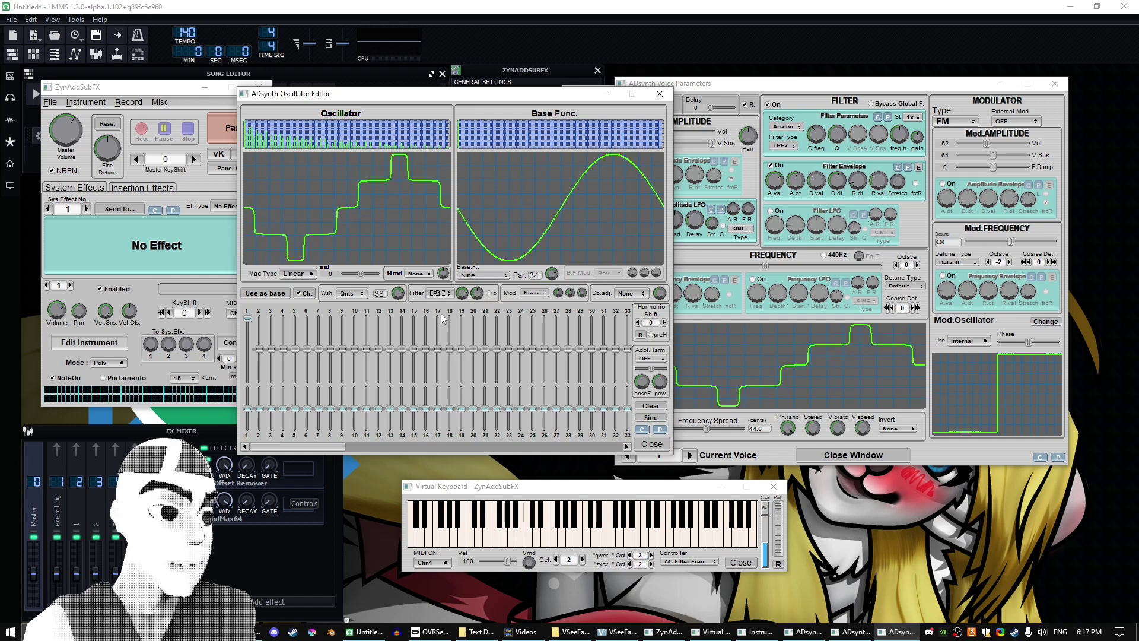
drag(470, 266, 470, 240)
click(433, 293)
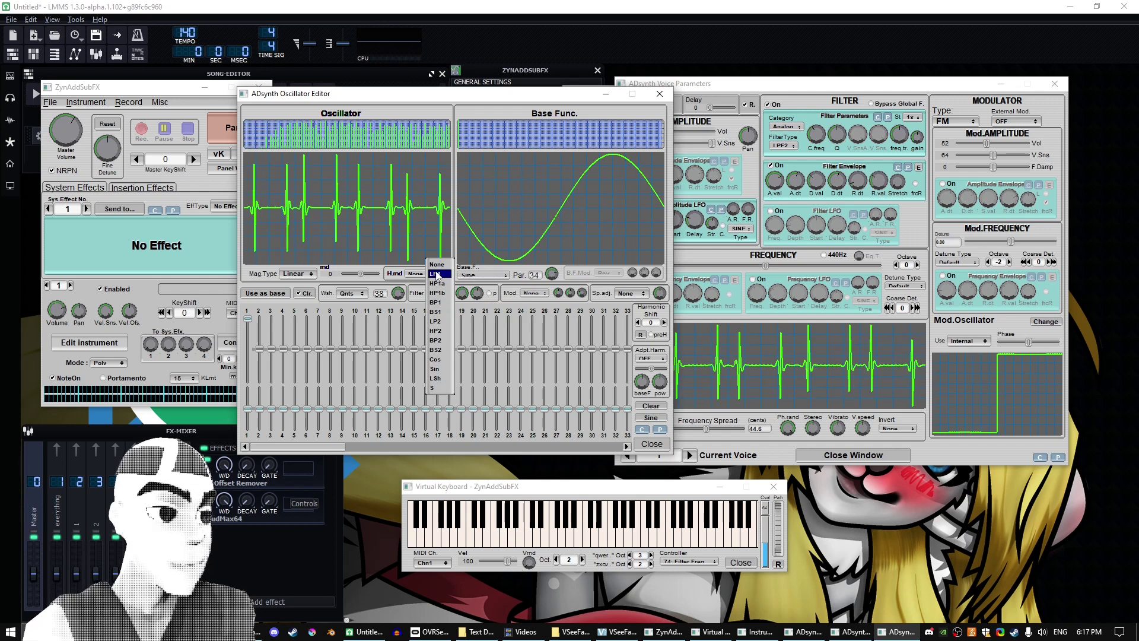
click(437, 264)
Step: Set the oscillator's spectrum adjustment to Pow and raise its amount
click(534, 293)
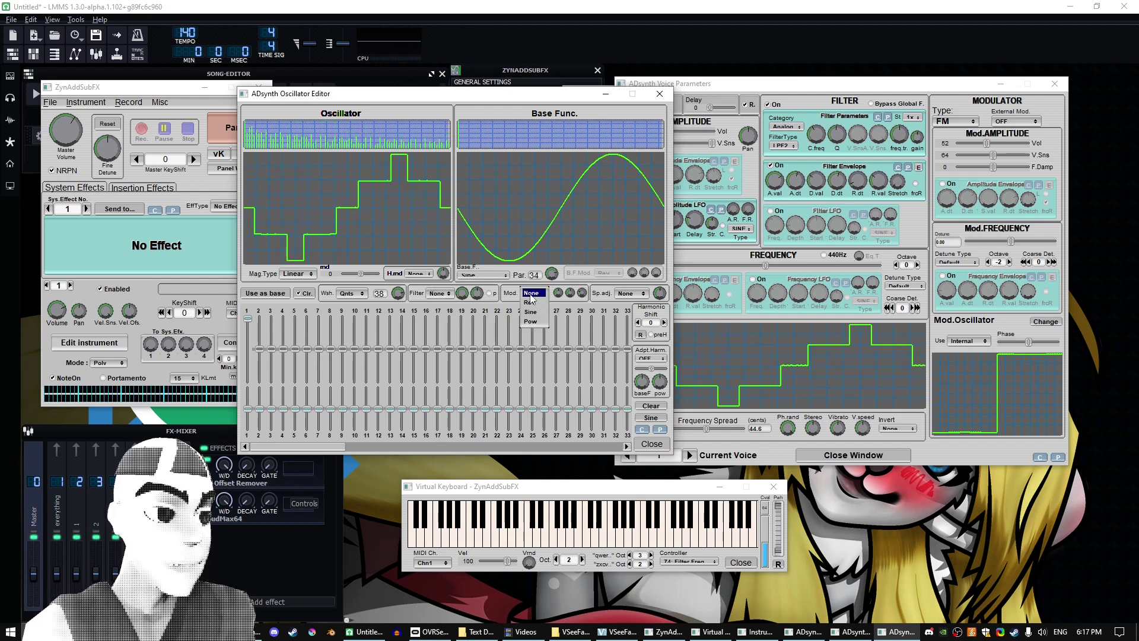
click(542, 252)
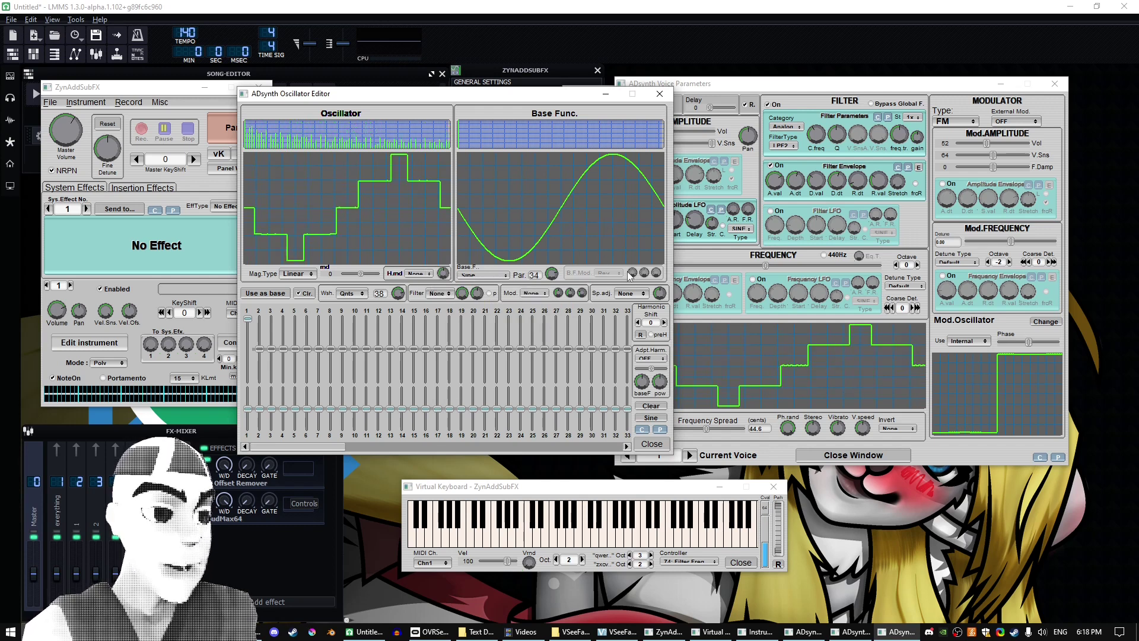
click(632, 296)
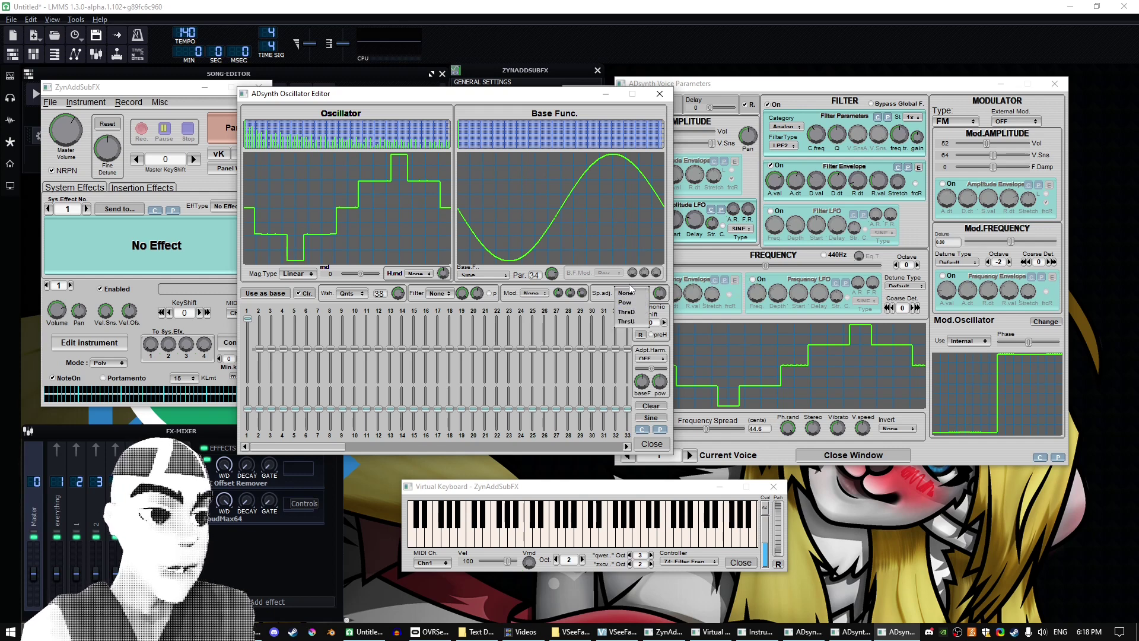
click(635, 302)
drag(659, 293, 663, 231)
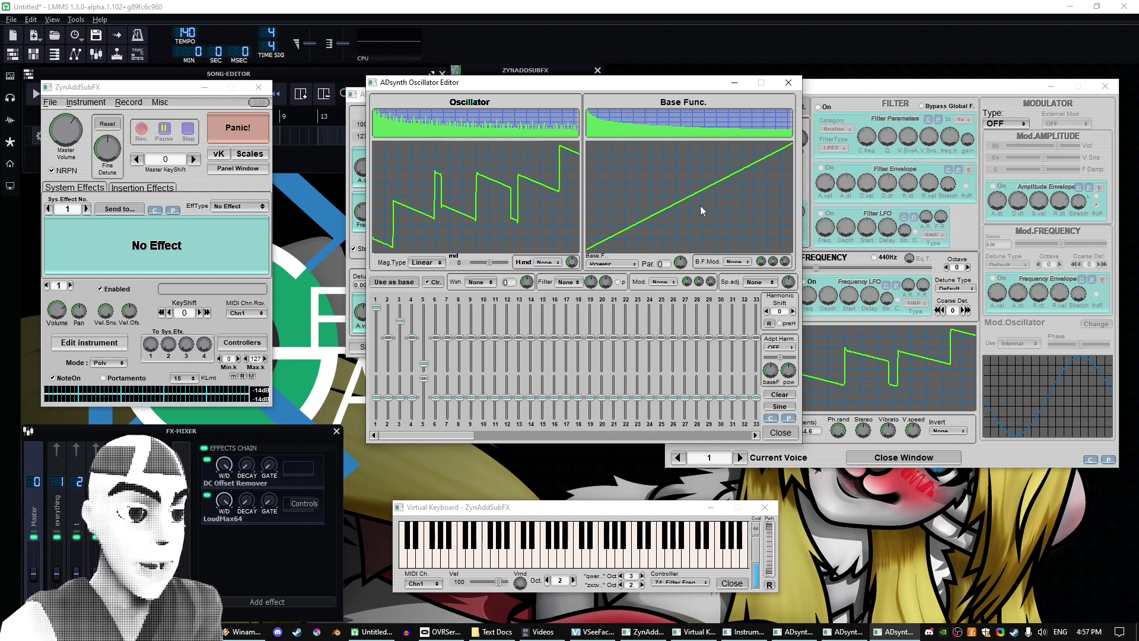
Step: Convert the voice oscillator's waveform to sine harmonics, clear the harmonics settings and close the oscillator editor
click(783, 407)
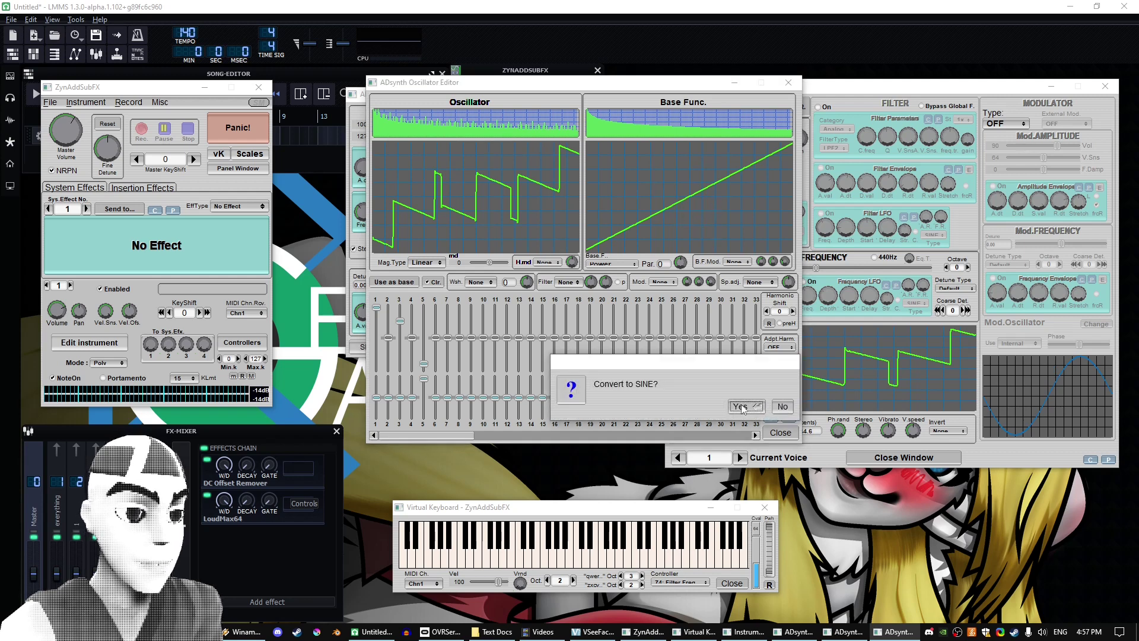
click(744, 408)
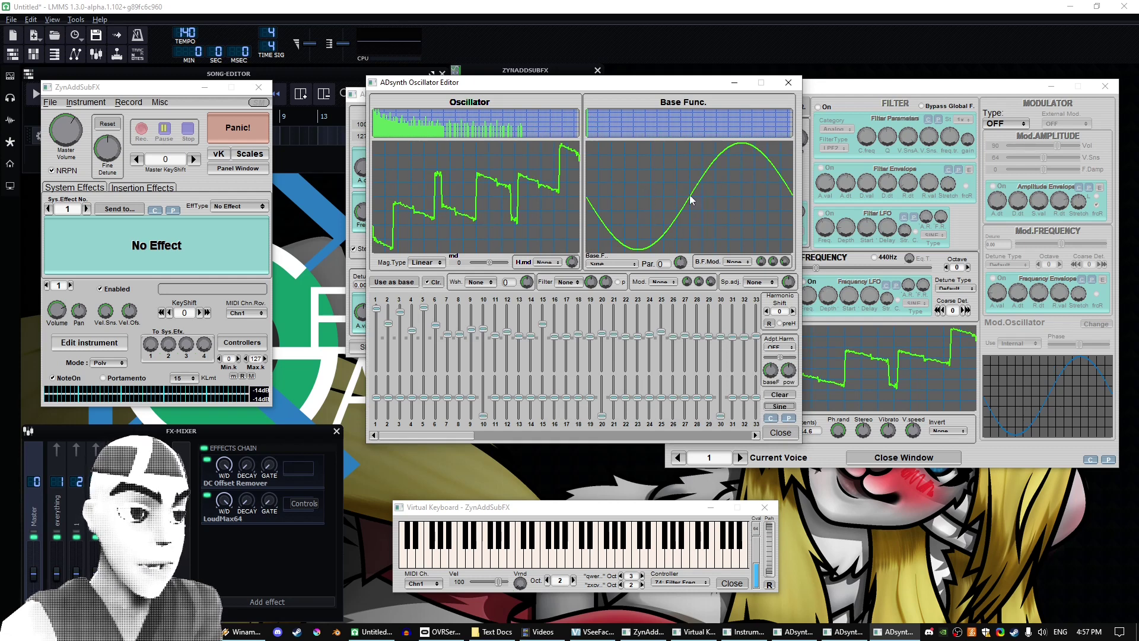
click(780, 395)
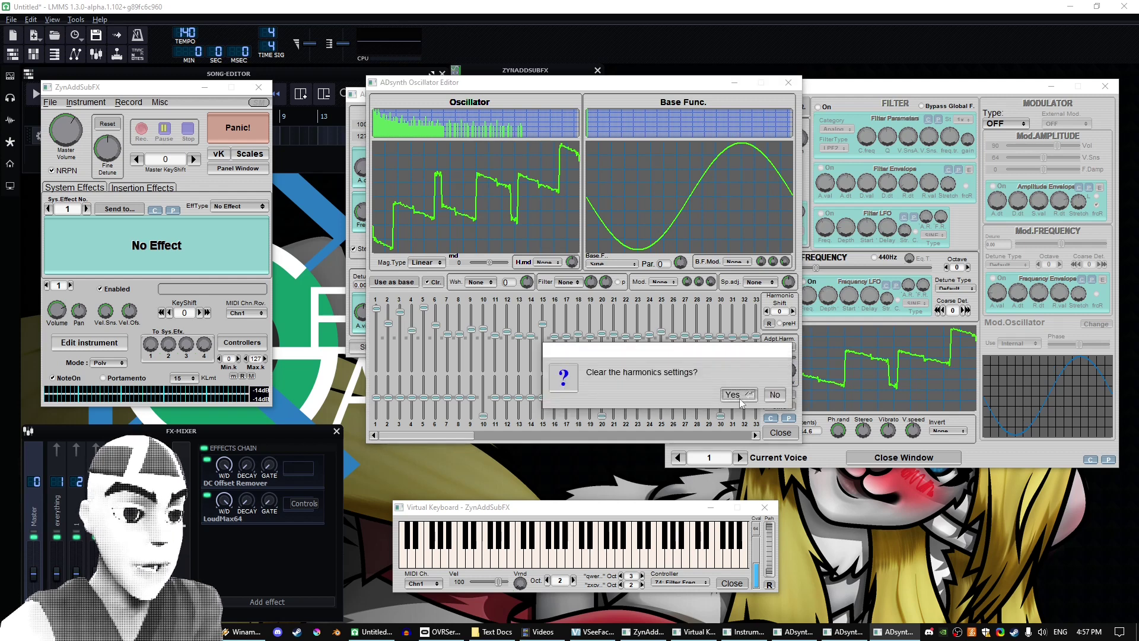
click(732, 395)
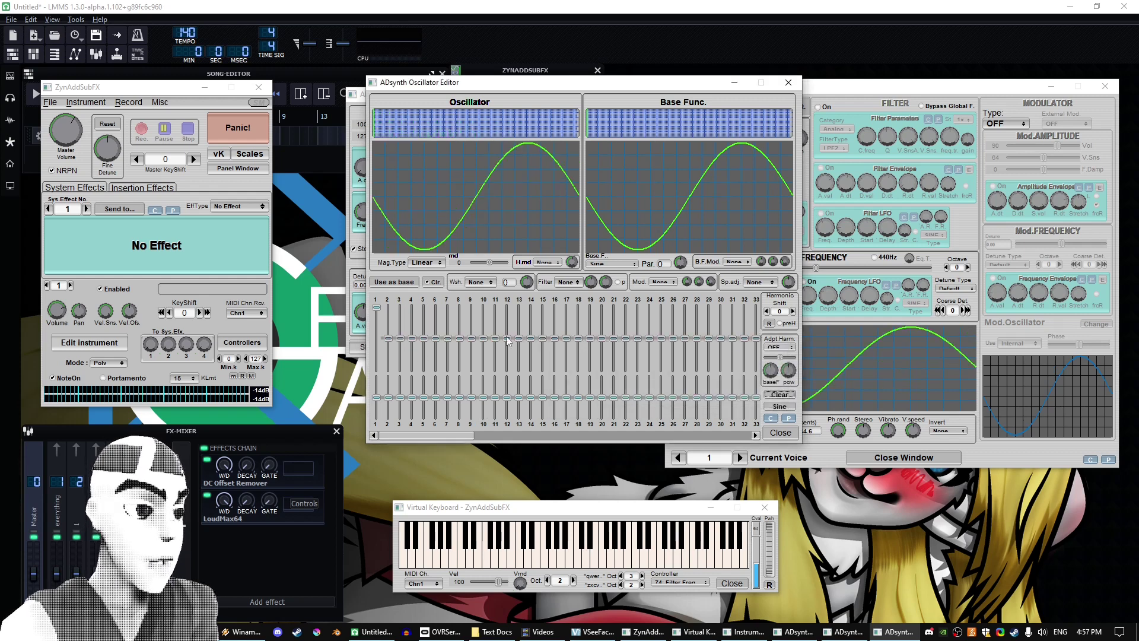
click(781, 432)
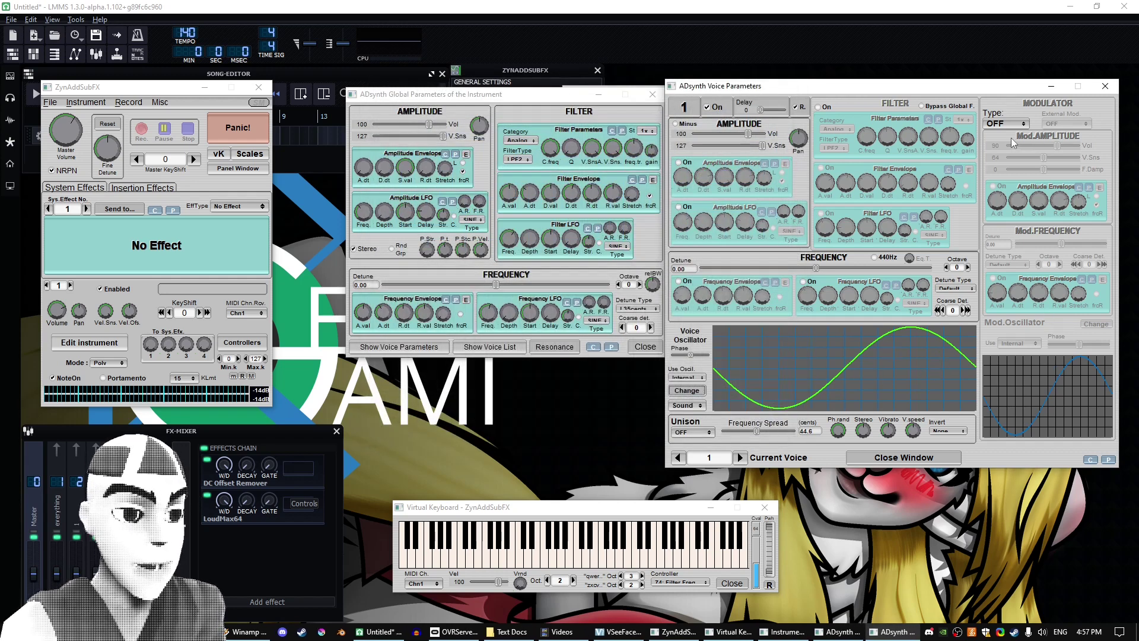
Step: Move the voice parameters window slightly aside and set the modulator type of voice 1 to FM
drag(1001, 92, 955, 96)
click(964, 128)
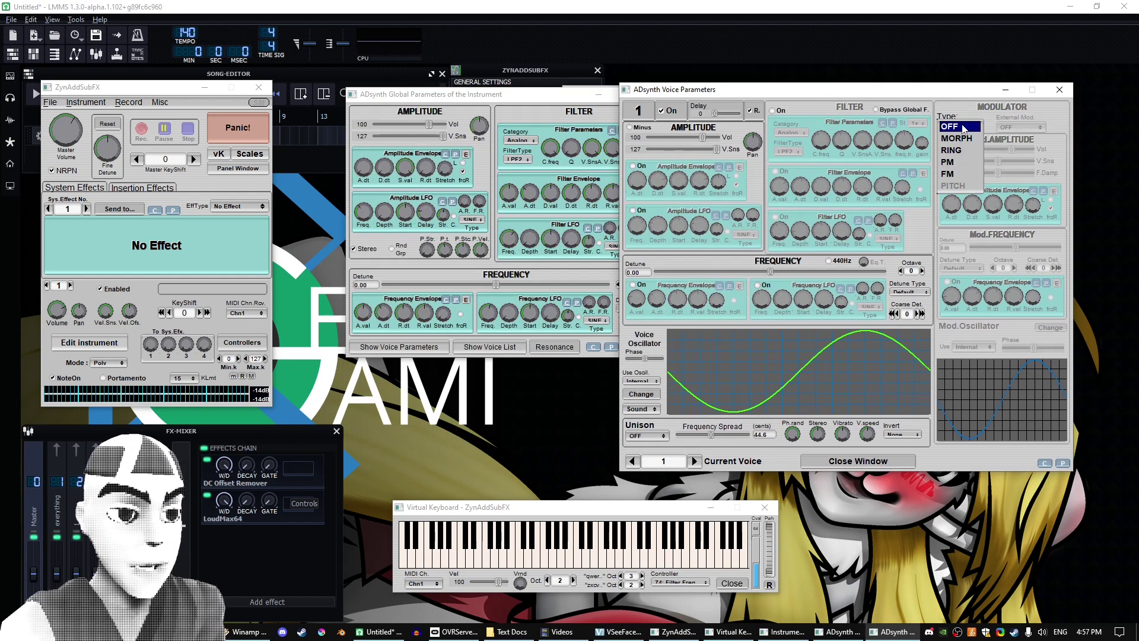
click(962, 177)
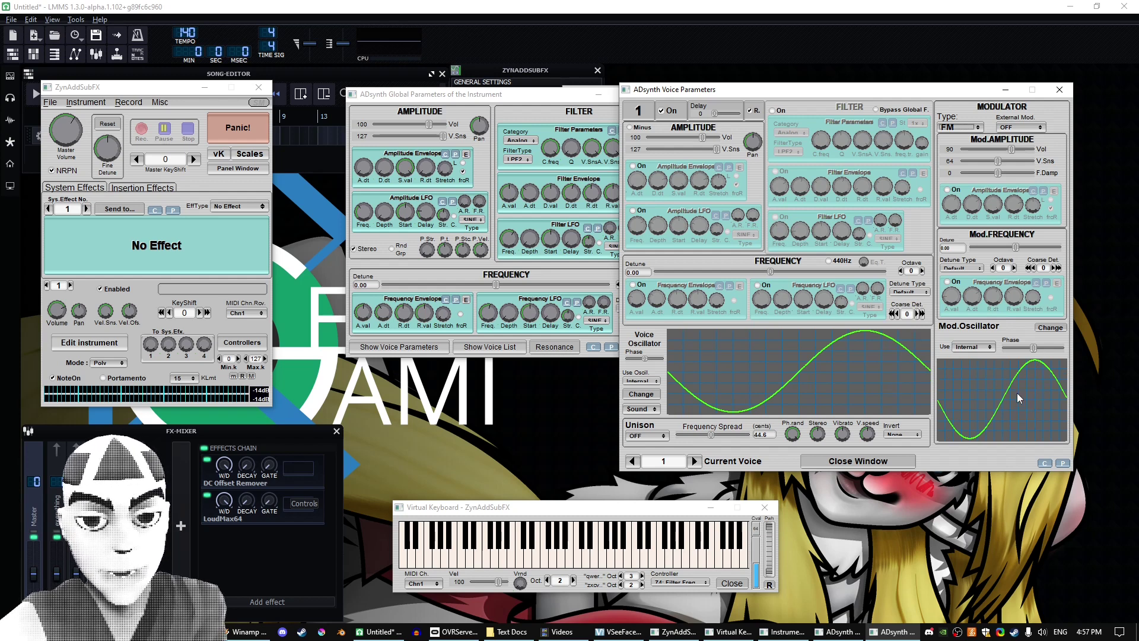
click(1012, 150)
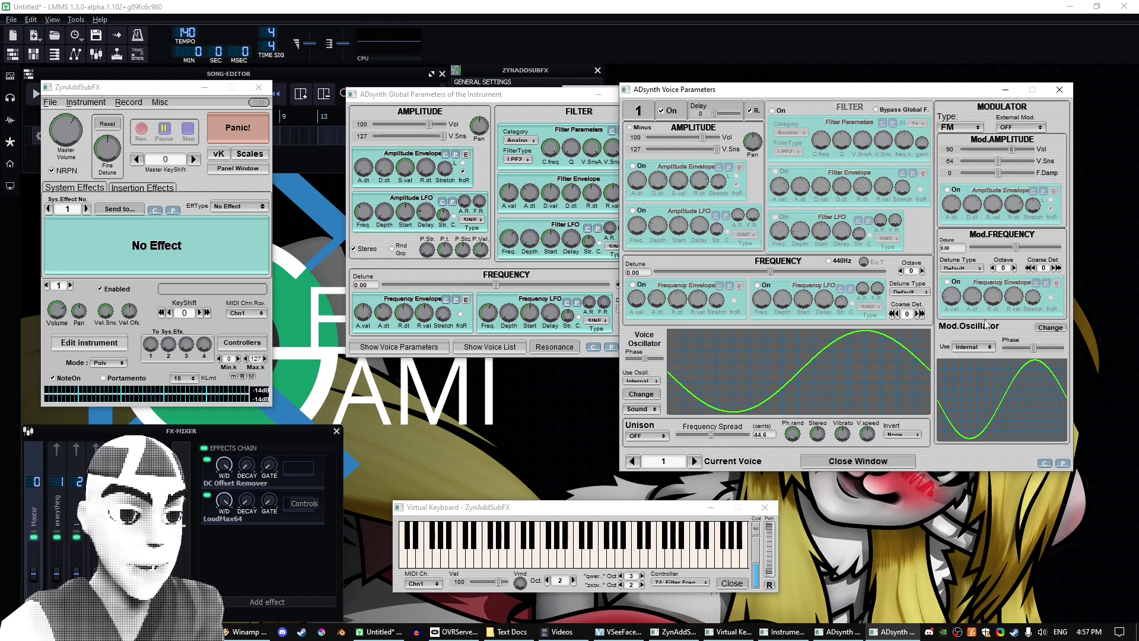
Step: Lower the FM modulator's amplitude volume to 0, playing a test note on the virtual keyboard before and after
click(690, 508)
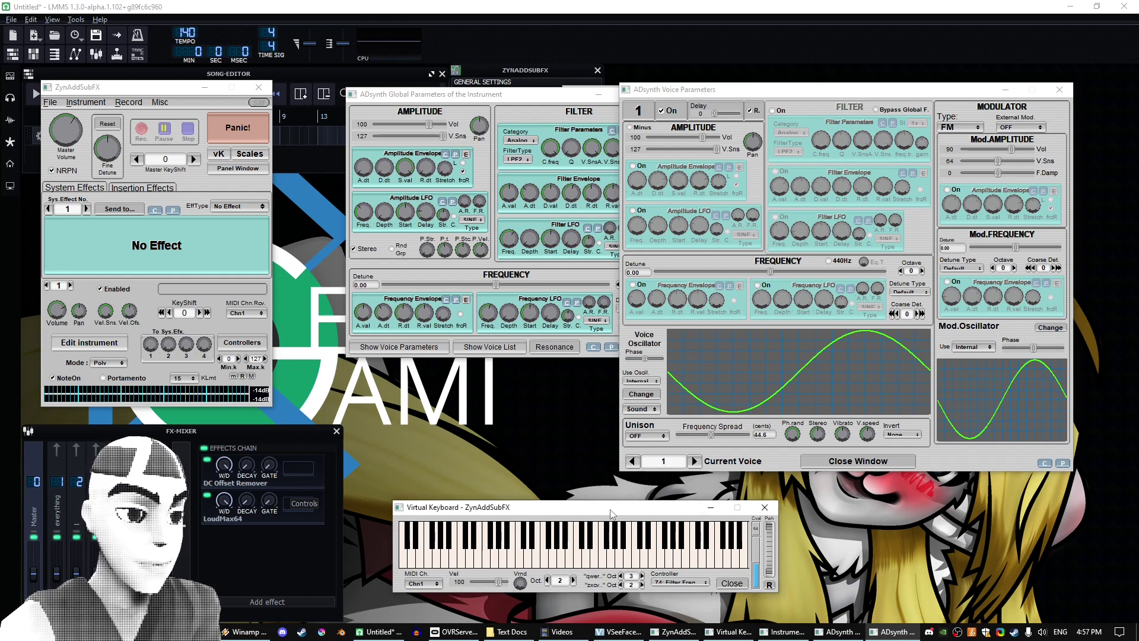
key(t)
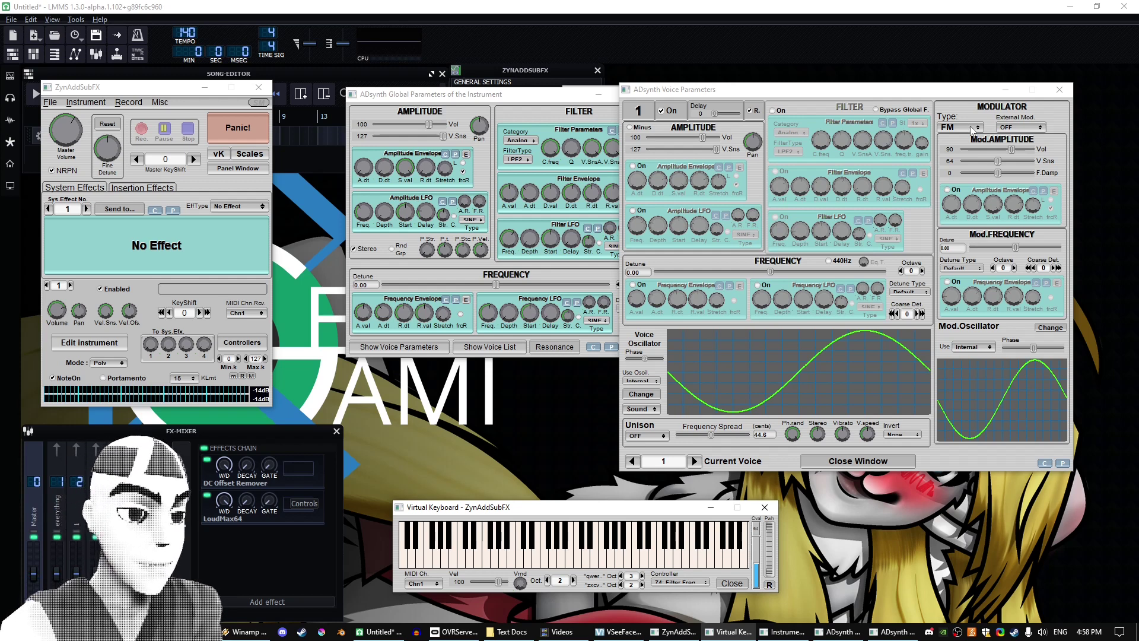
drag(1013, 151, 943, 184)
click(628, 516)
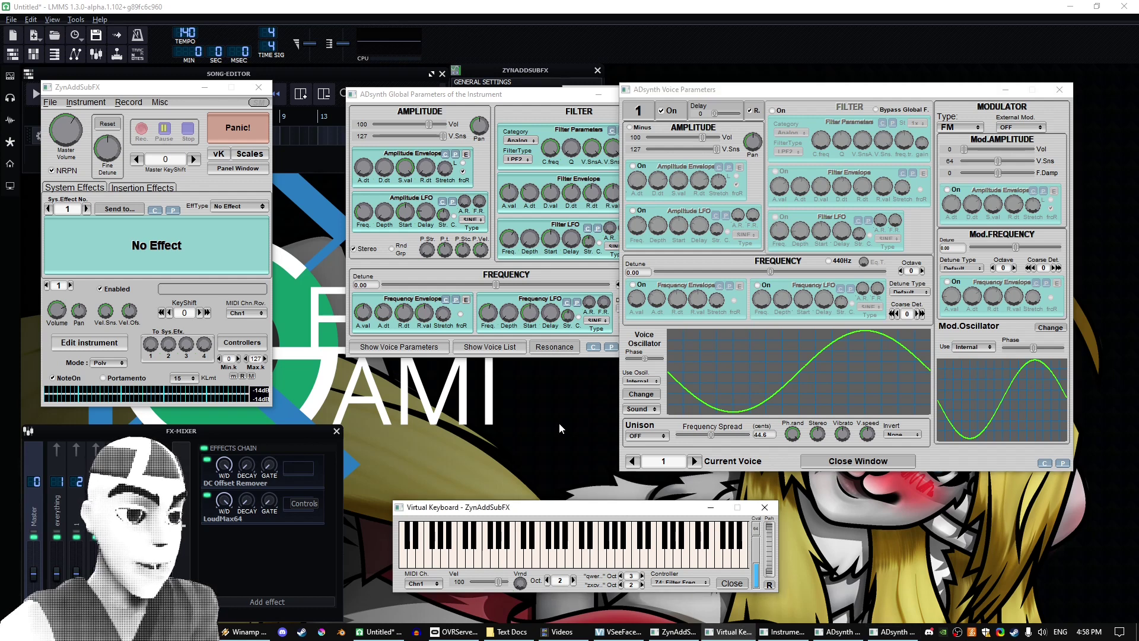
key(t)
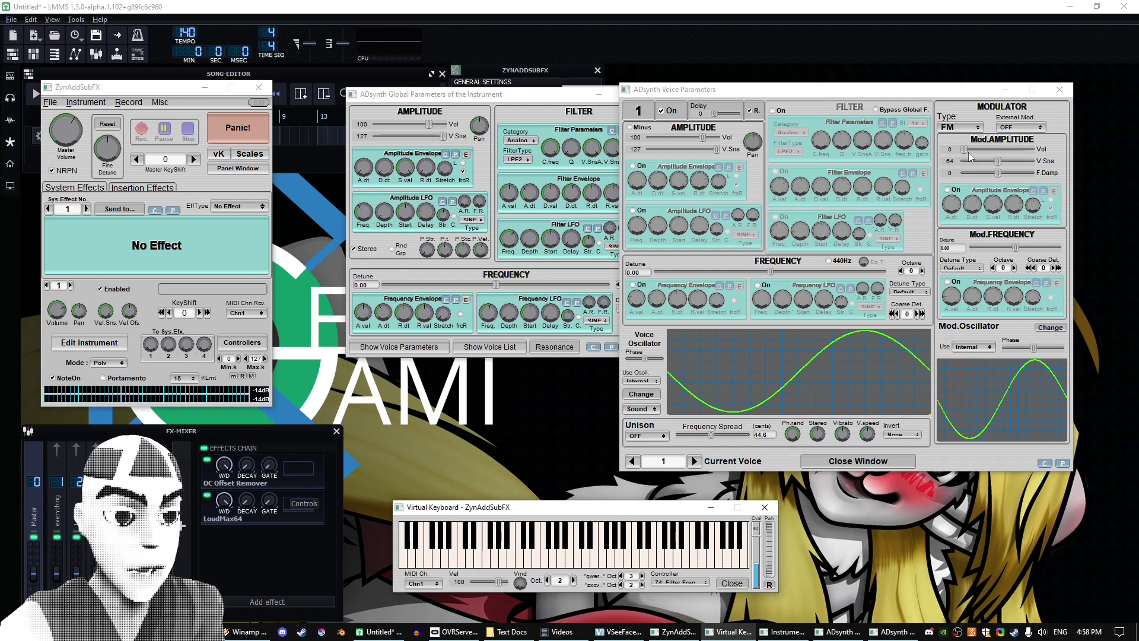
Step: Raise the modulator's amplitude volume to 80 and play test notes on the virtual keyboard
drag(969, 153, 1007, 149)
click(657, 508)
key(n)
key(t)
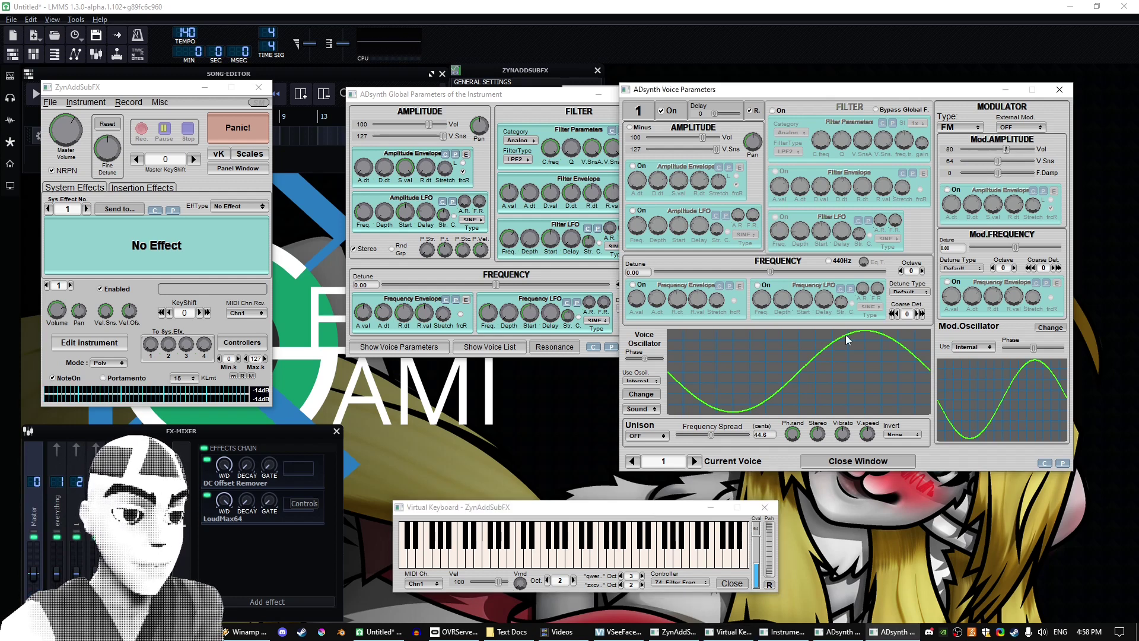
click(647, 510)
key(t)
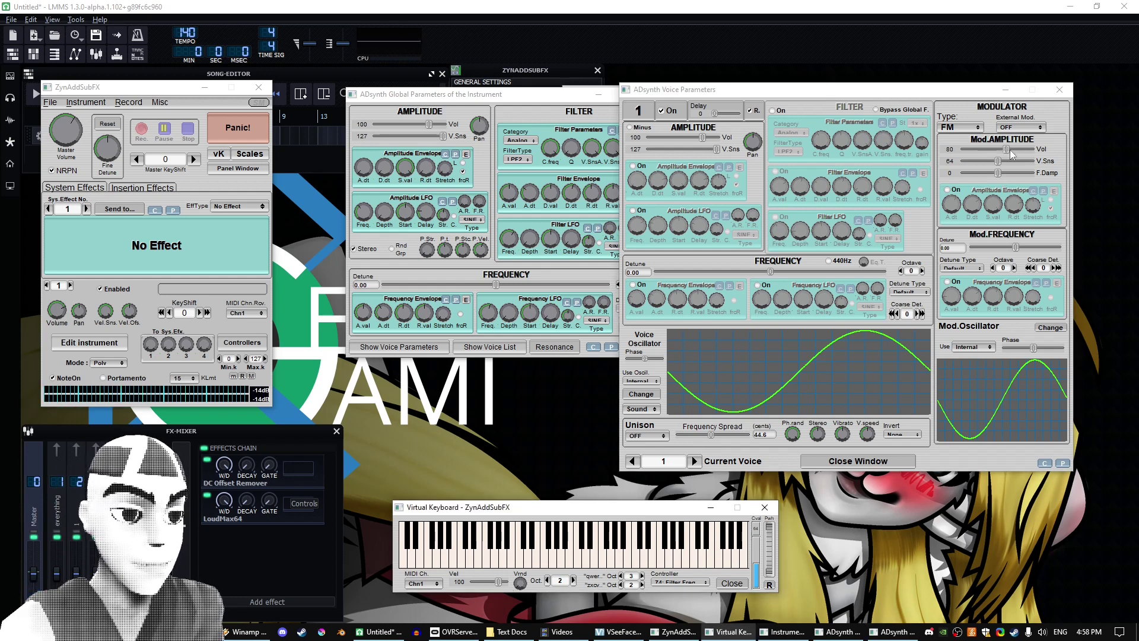
Step: Set the modulator's amplitude volume to 71, enable its amplitude envelope and play a test note
drag(1007, 149, 1001, 149)
click(953, 190)
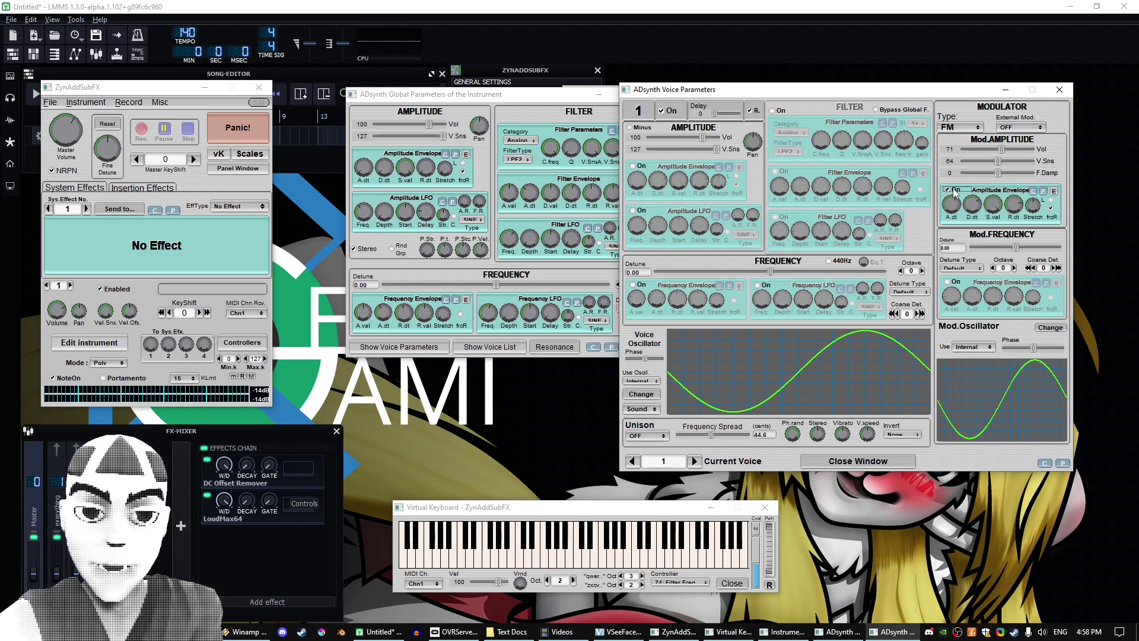
click(639, 507)
key(v)
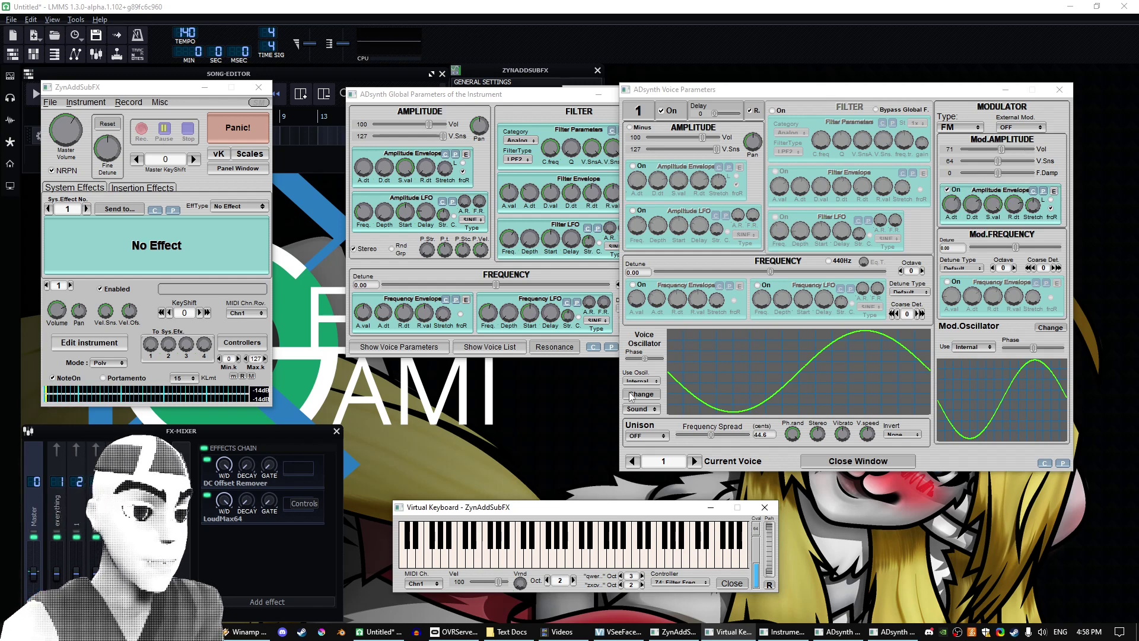
Step: Set the sustain value of the modulator's amplitude envelope to about 28.58 and play test notes
click(993, 201)
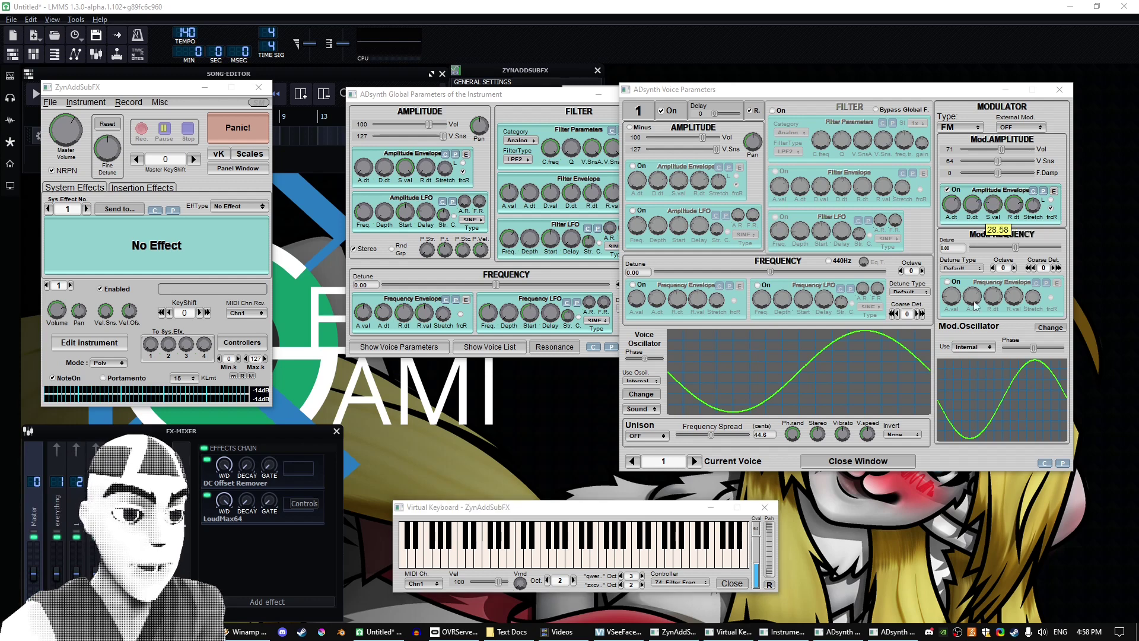
click(657, 514)
key(t)
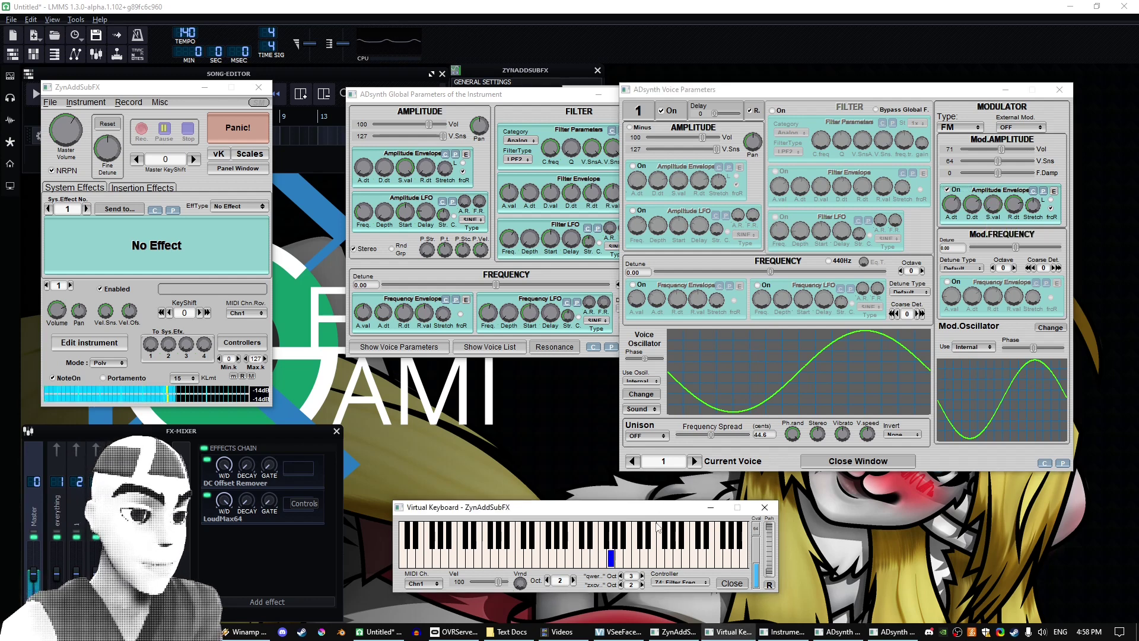
key(t)
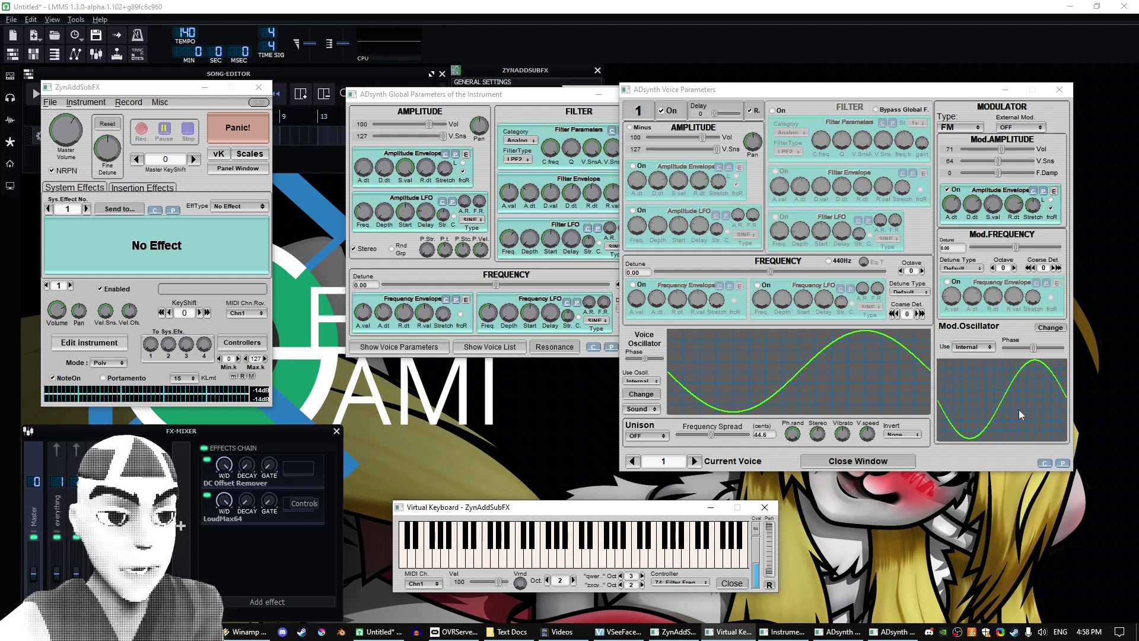
Step: Set the modulator's frequency octave to -5 and play a test note on the virtual keyboard
click(994, 268)
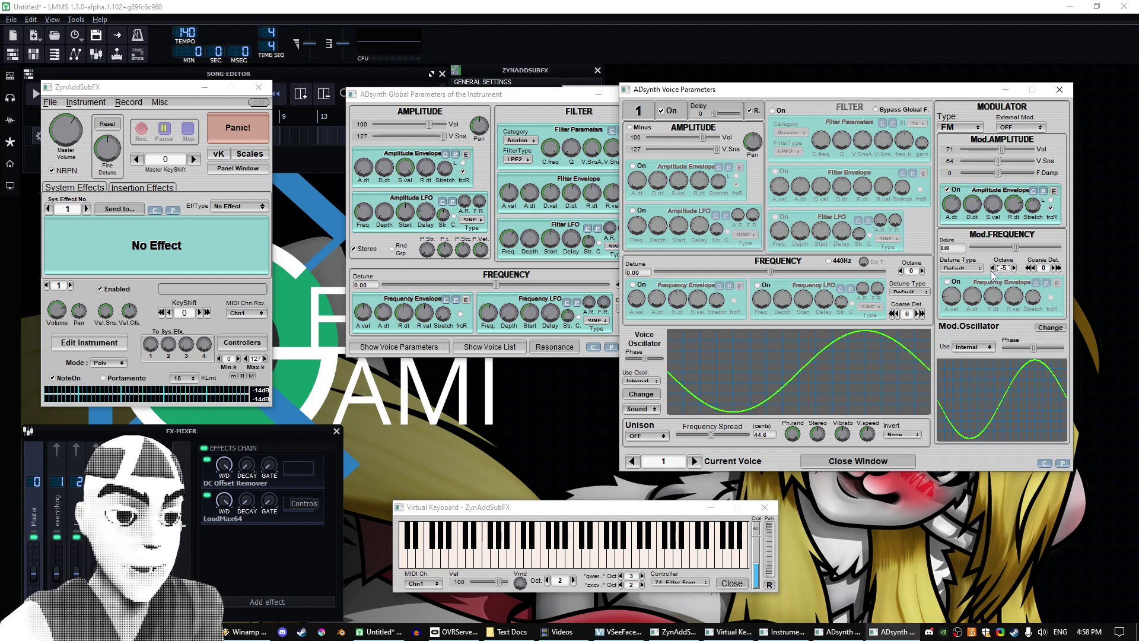
click(623, 514)
key(t)
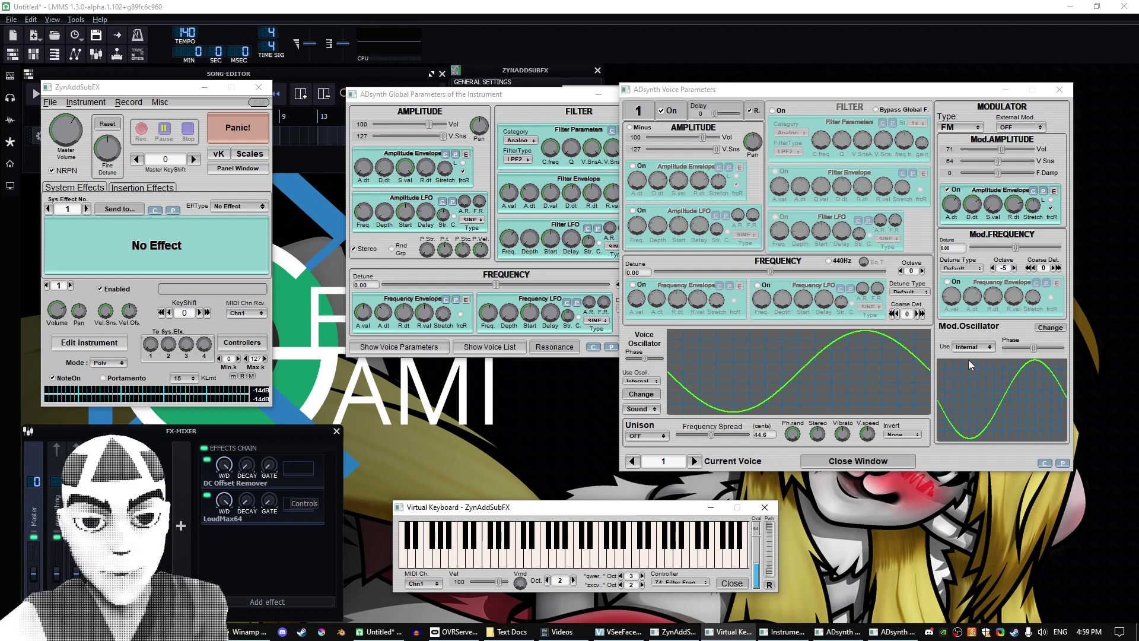
Step: Try the StrchSine and Saw base functions in the modulator's oscillator editor, settle on Pulse and play a test note
click(1044, 329)
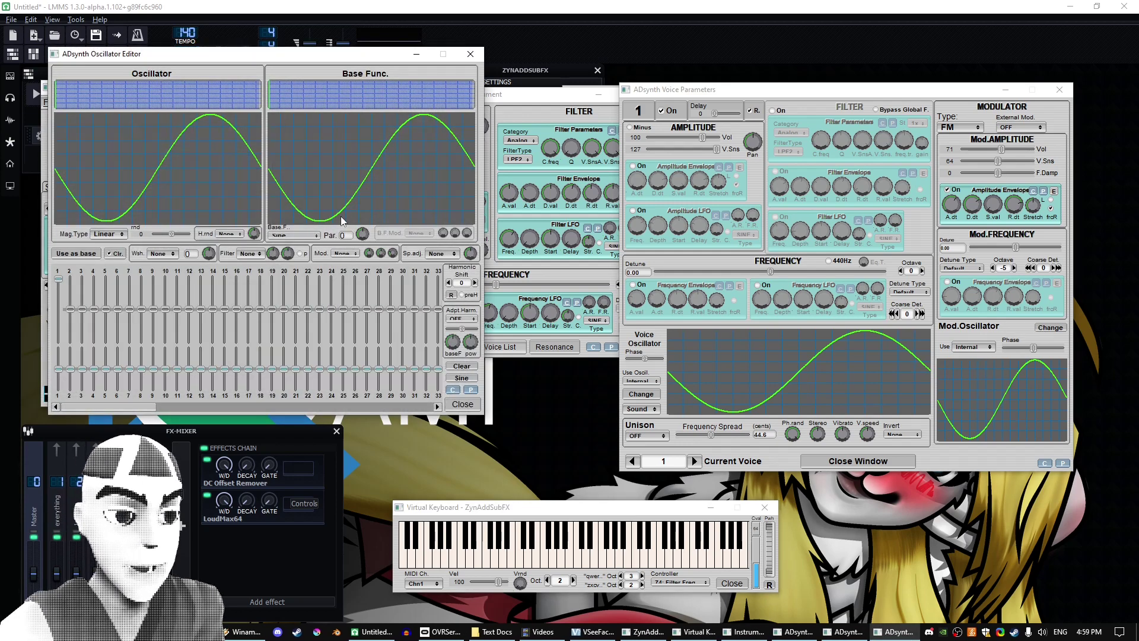
click(286, 238)
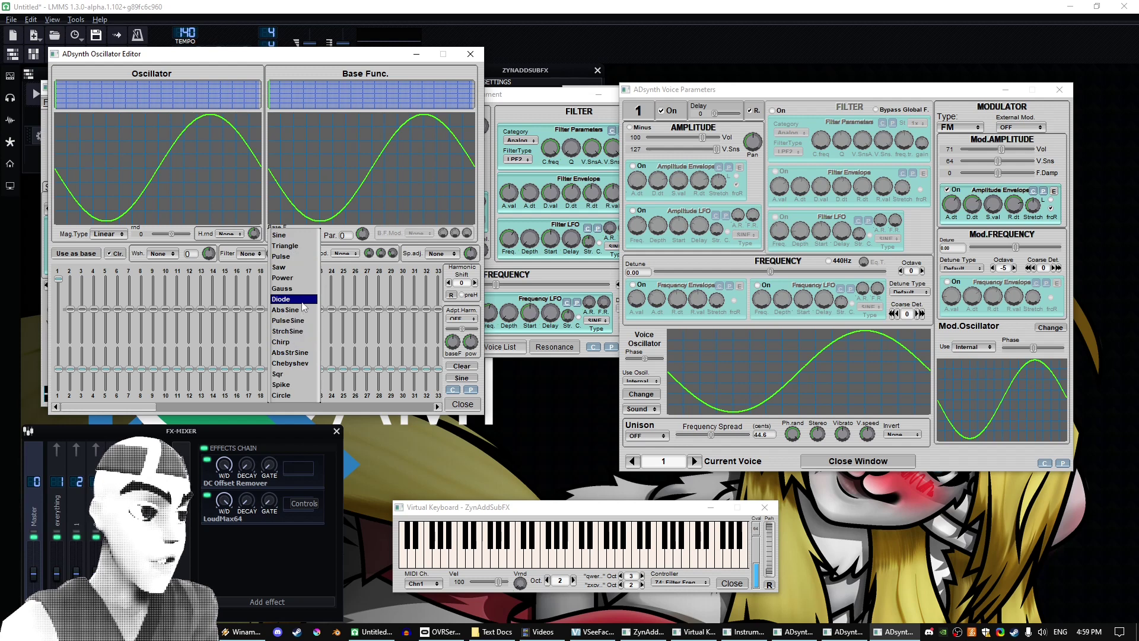
click(292, 331)
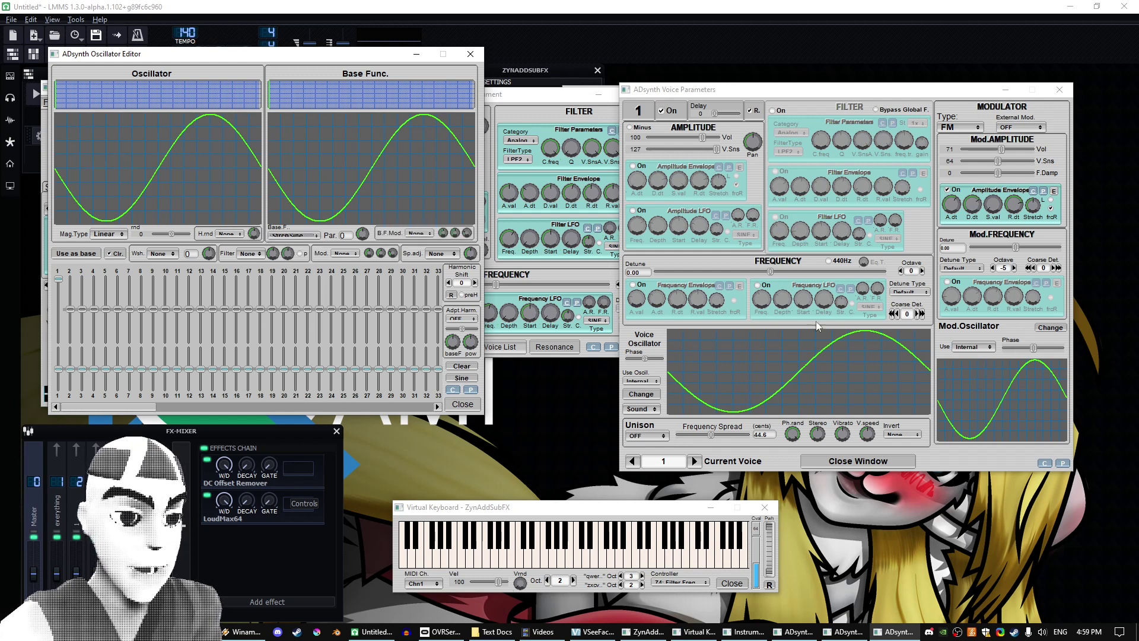
click(305, 236)
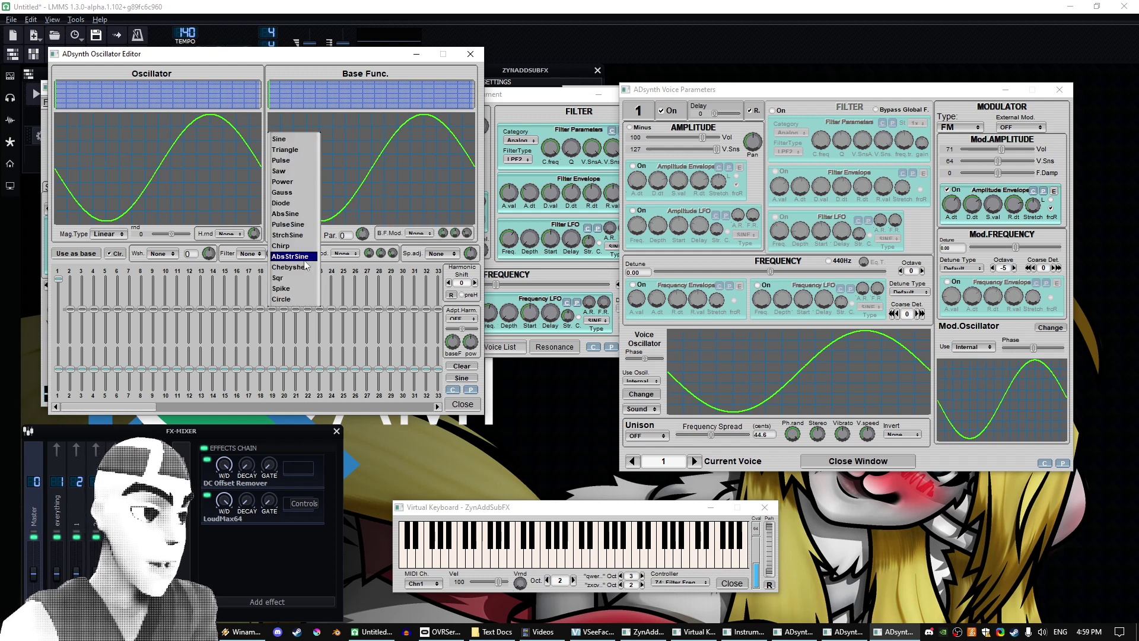
click(293, 178)
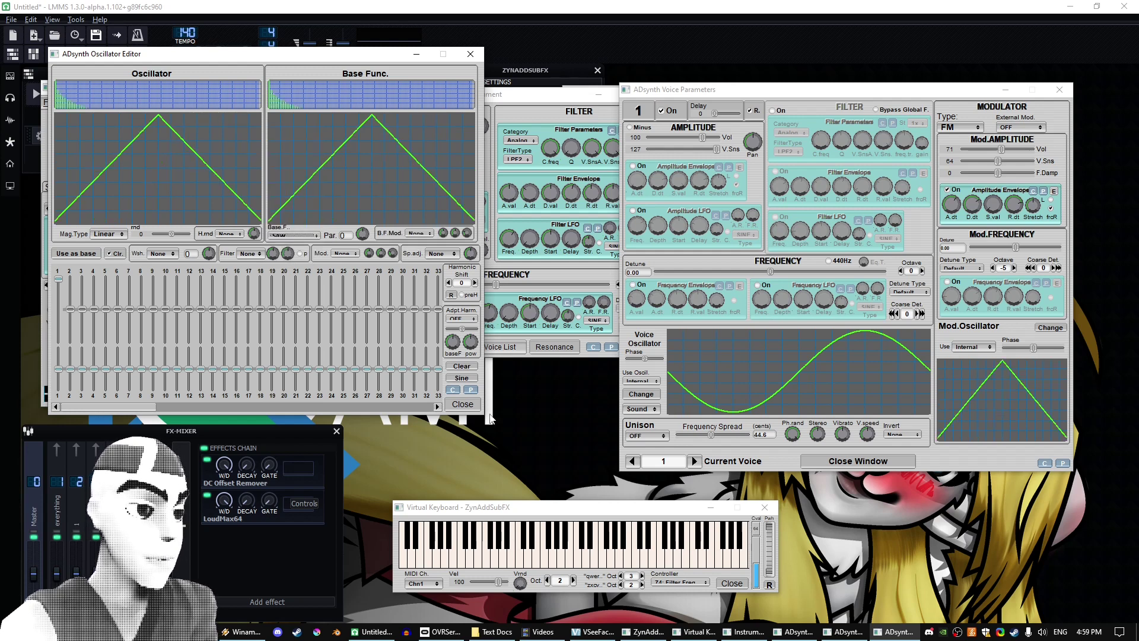
click(304, 239)
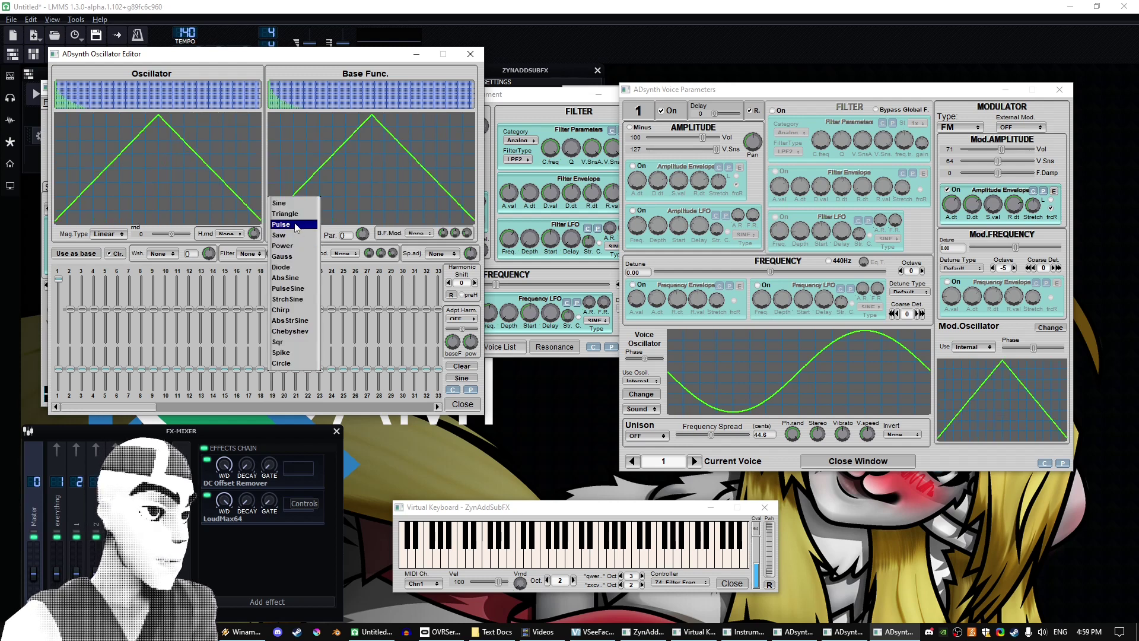
click(297, 224)
click(501, 509)
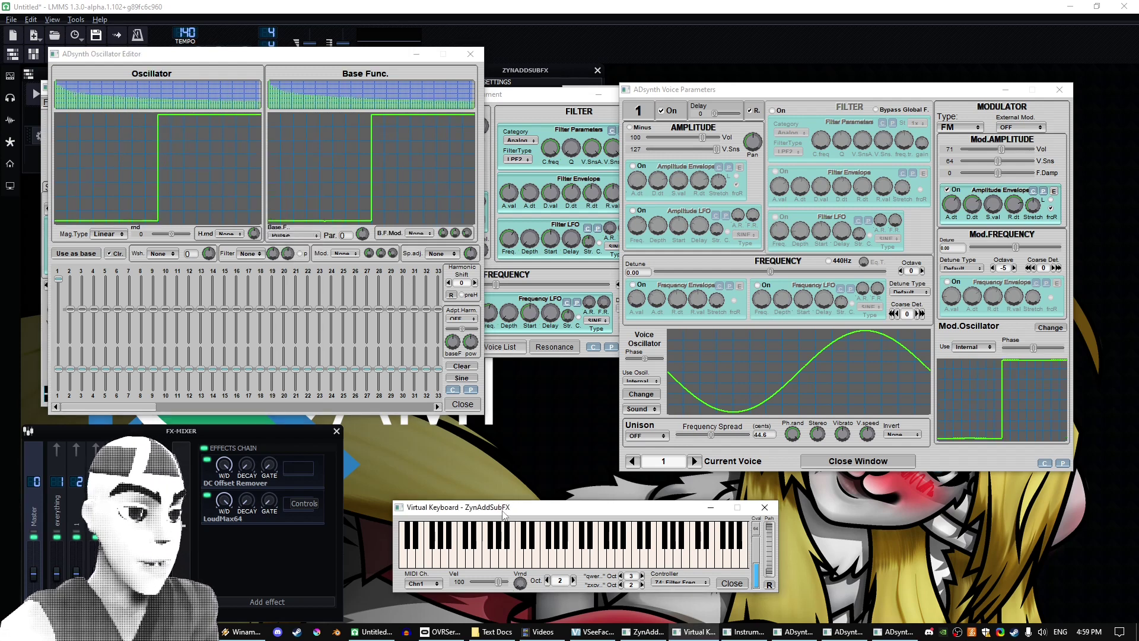
key(t)
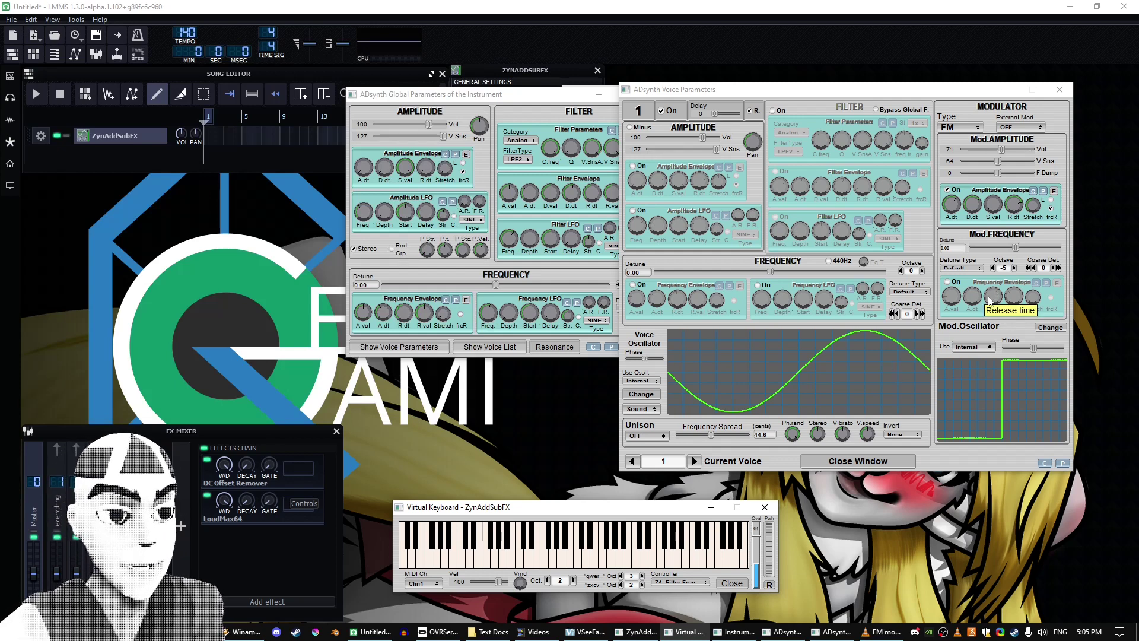
Step: Switch the modulator type of voice 1 to PM and play a test note
click(961, 128)
click(949, 115)
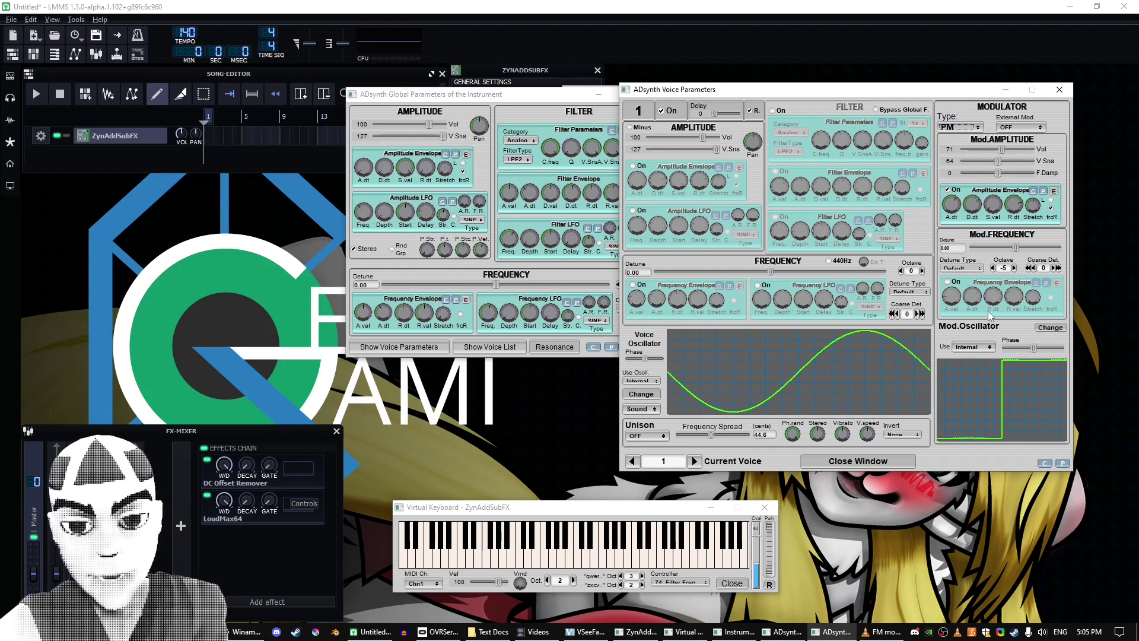
click(591, 513)
key(7)
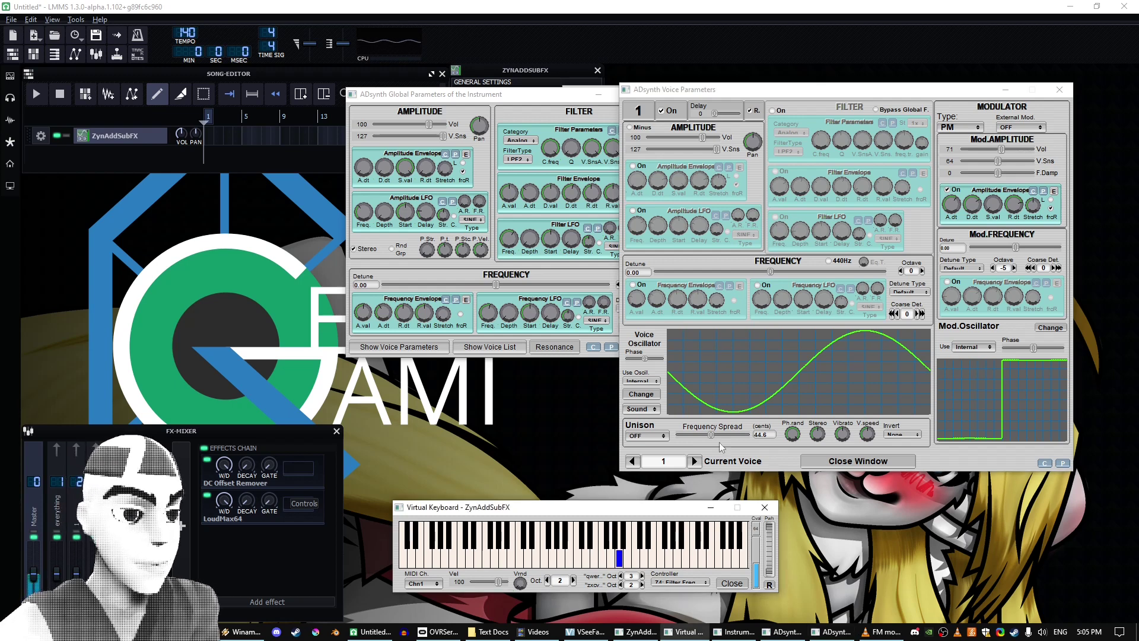
Step: Disable the modulator's amplitude envelope and play a test note on the virtual keyboard
click(948, 190)
click(693, 508)
key(7)
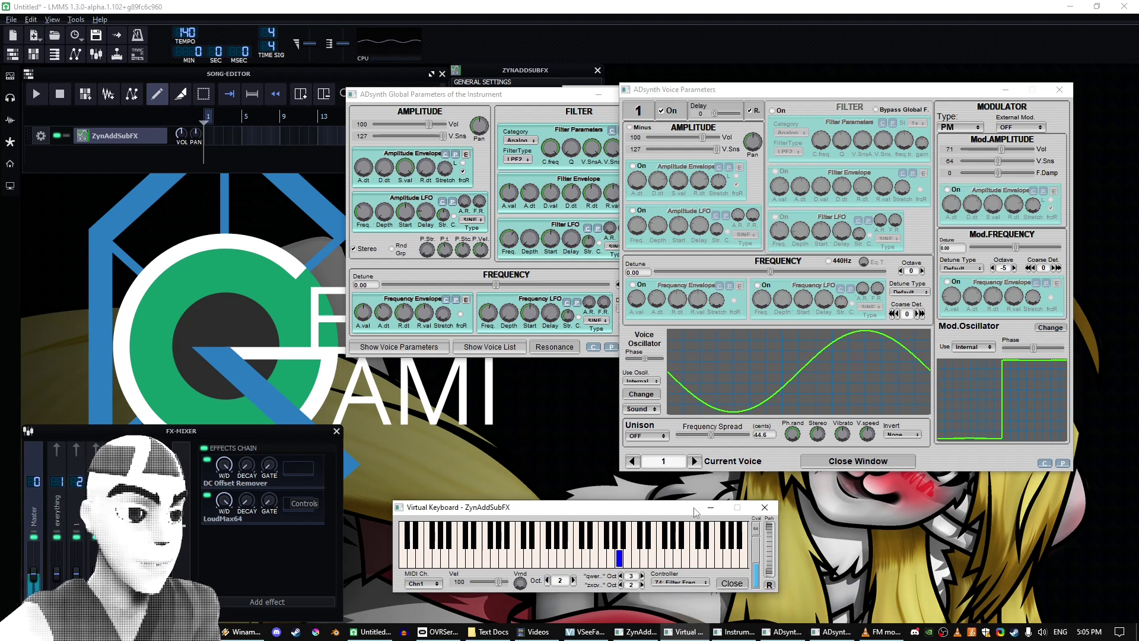
Step: Set the PM modulator's amplitude volume to 91 and play several notes on the virtual keyboard
drag(1004, 145, 1012, 145)
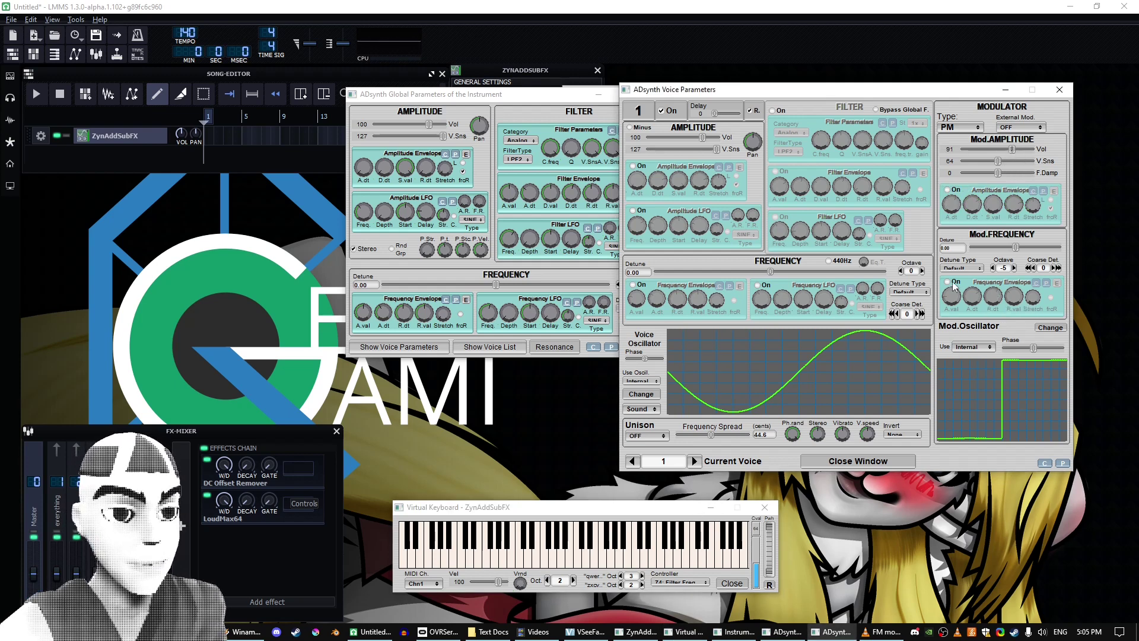
click(676, 508)
key(7)
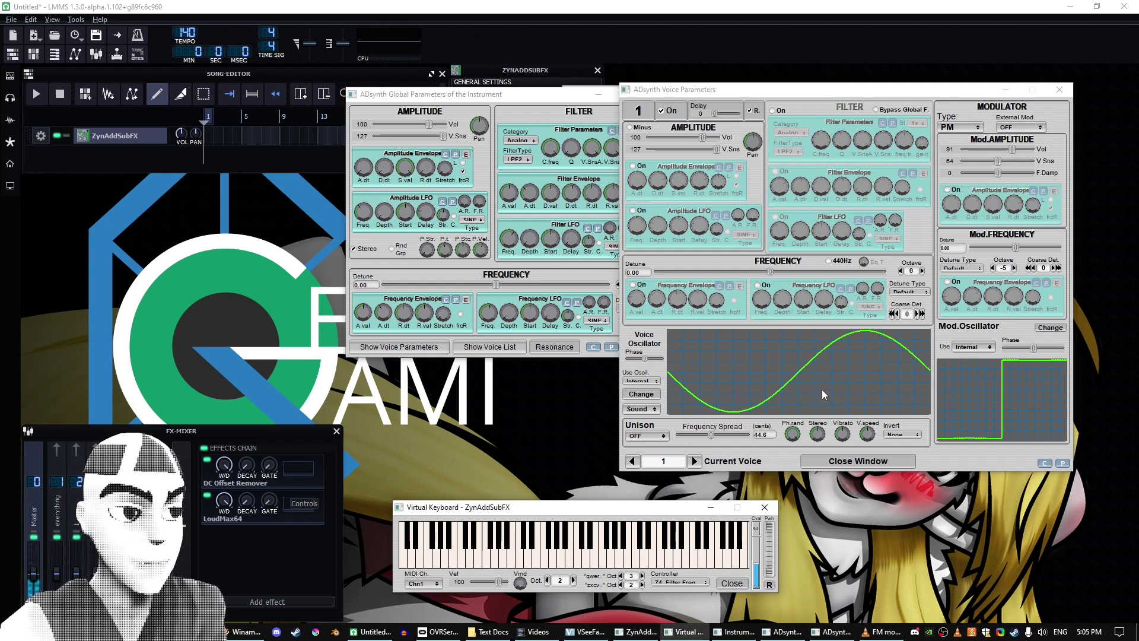
key(i)
key(r)
key(c)
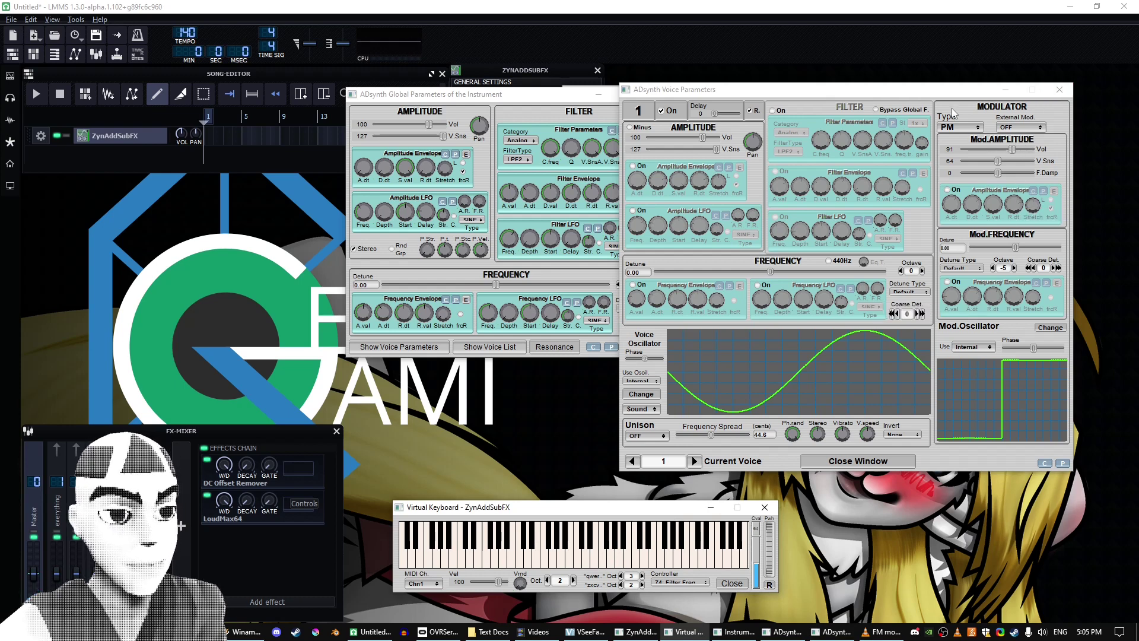
Step: Set the modulator type to RING, raise the modulator's octave to 0 and play a test note
click(961, 127)
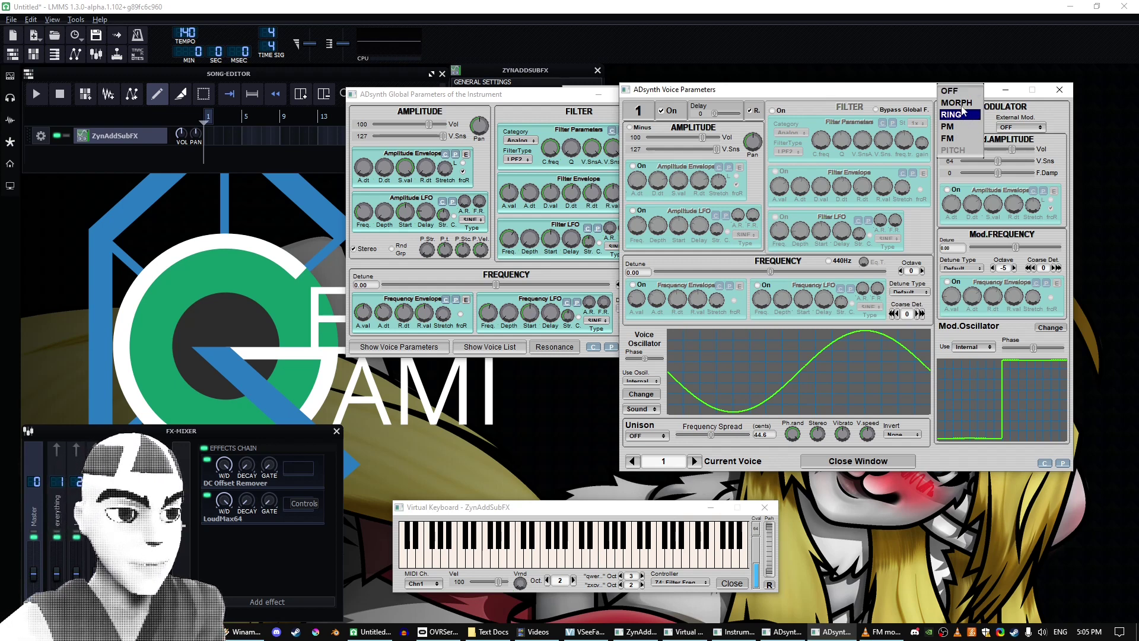
click(973, 115)
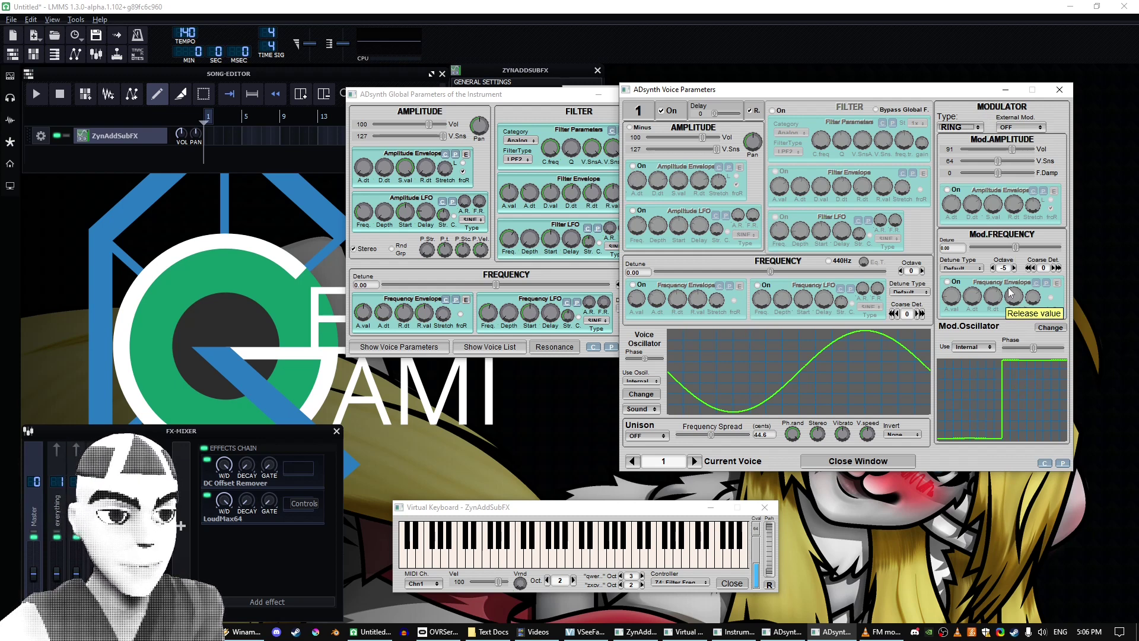
click(1015, 268)
click(1014, 267)
click(1015, 267)
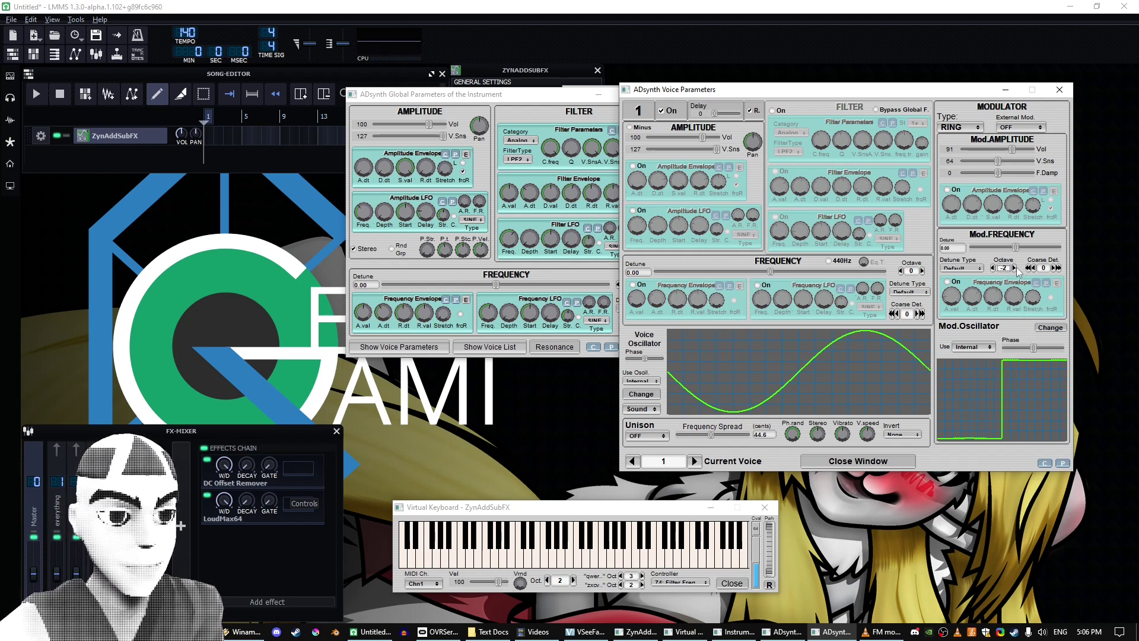
click(625, 508)
key(u)
Step: Set the ring modulator's amplitude volume to 106 and play a test note on the virtual keyboard
click(1016, 151)
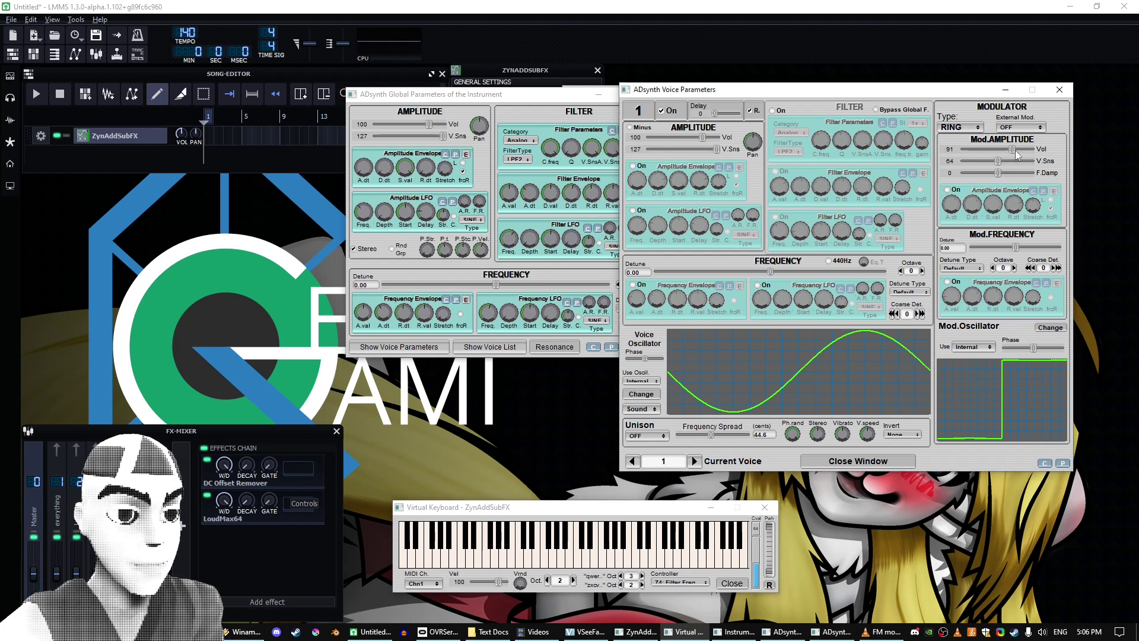
drag(1016, 149, 1020, 149)
click(645, 529)
key(u)
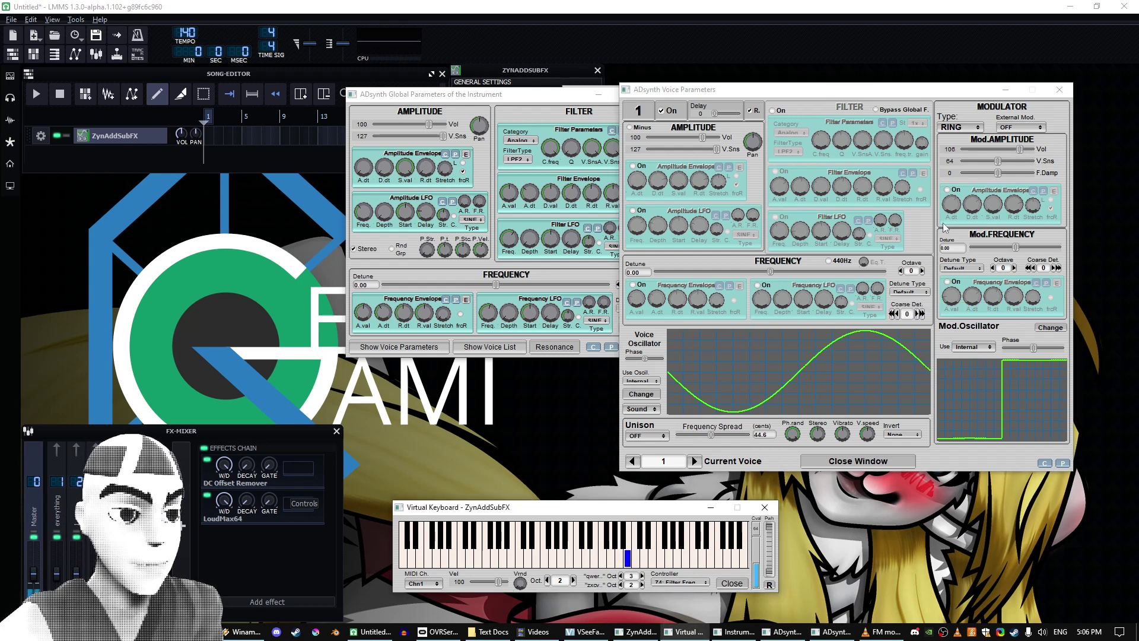
Step: Lower the ring modulator's octave to -2 and play several notes on the virtual keyboard
click(993, 268)
click(993, 268)
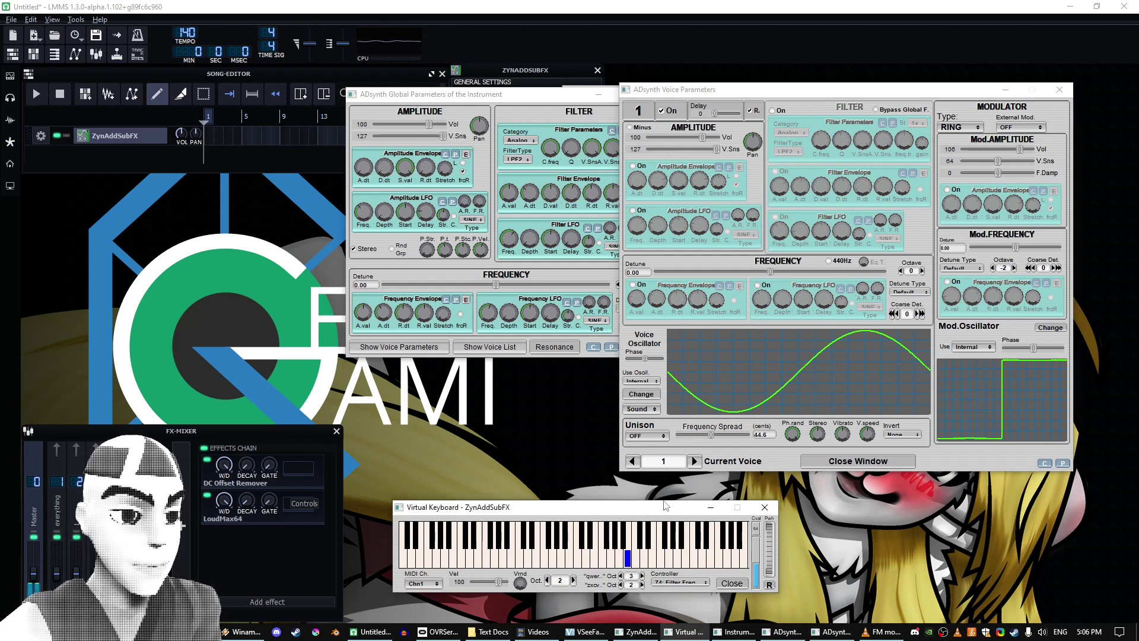
key(i)
key(t)
key(c)
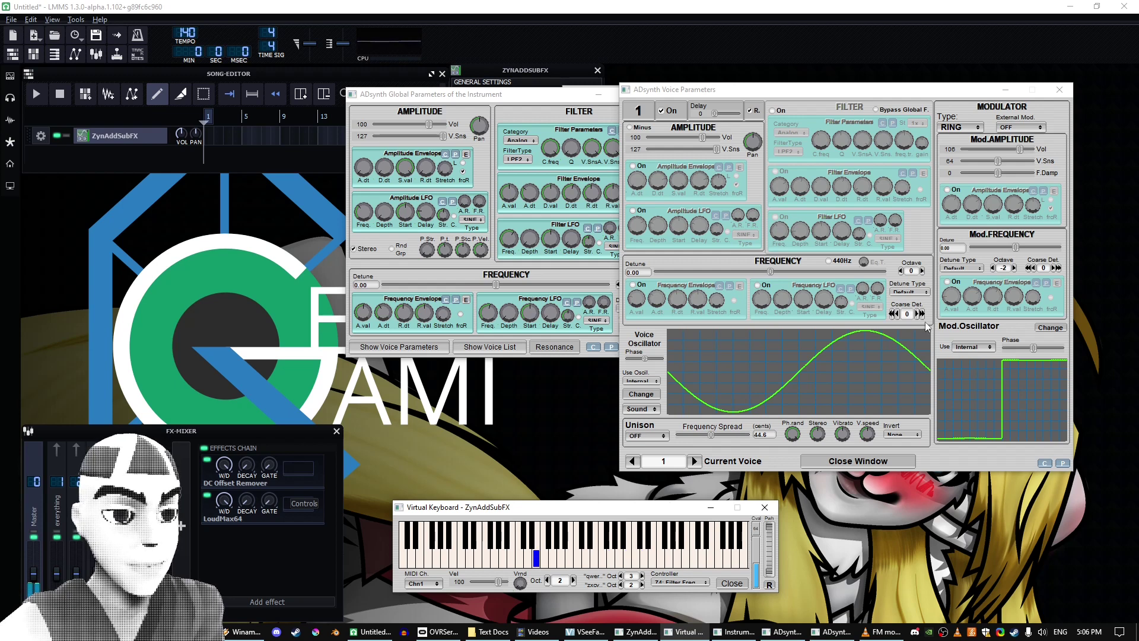
key(w)
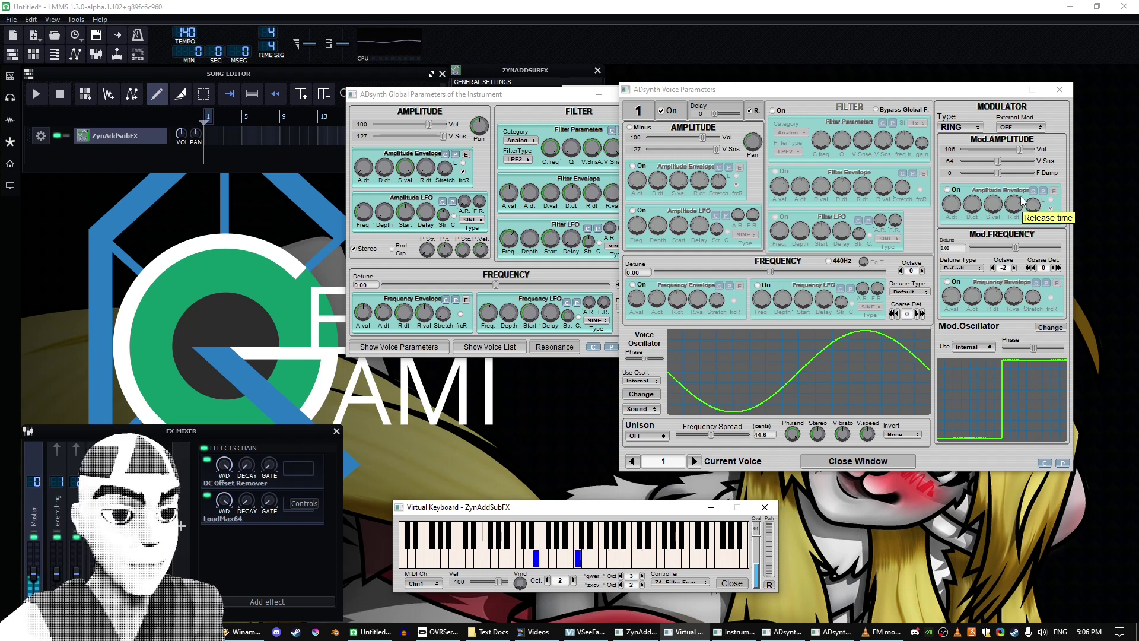
Step: Turn off voice 1's modulator
drag(956, 127, 957, 106)
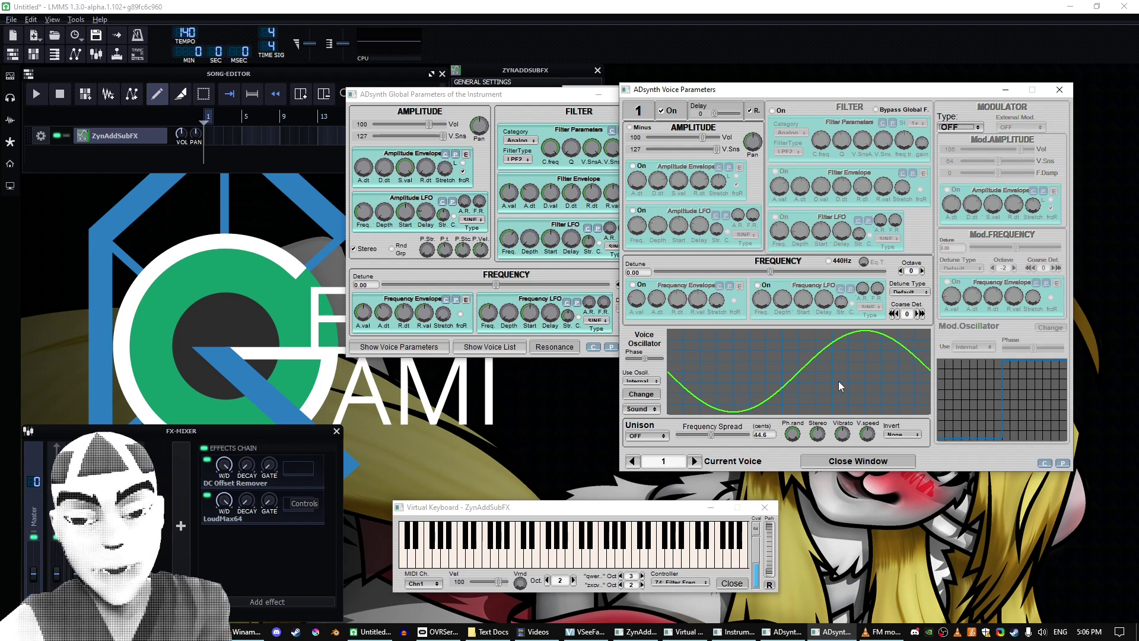
key(s)
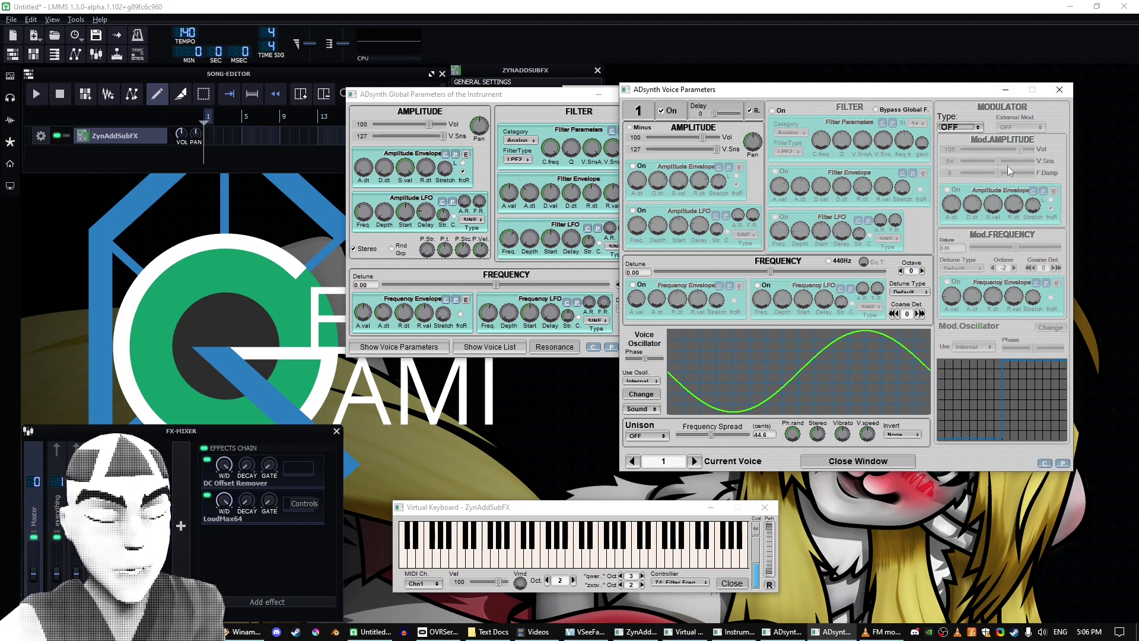
Step: Enable voice 2 and set voice 1's amplitude volume to 0
click(695, 462)
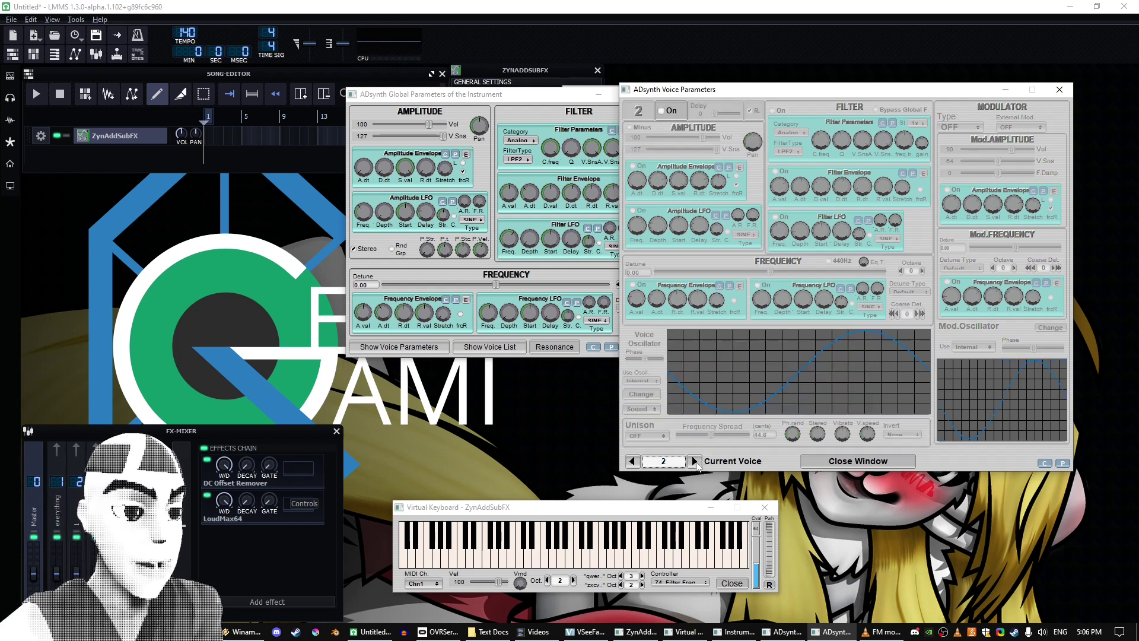
click(632, 463)
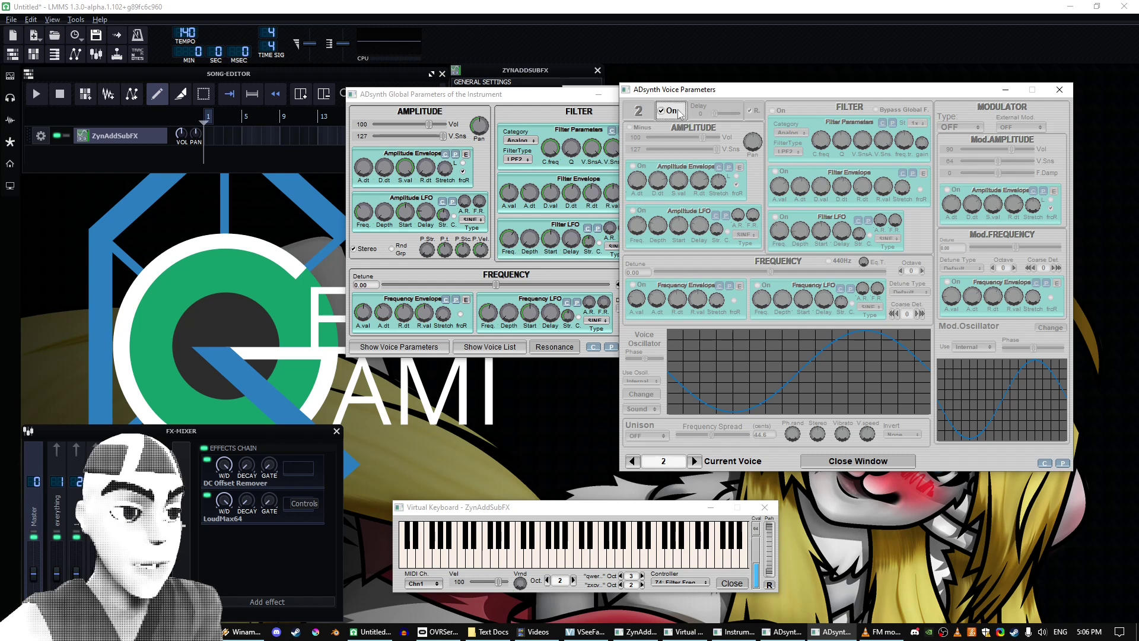
click(633, 462)
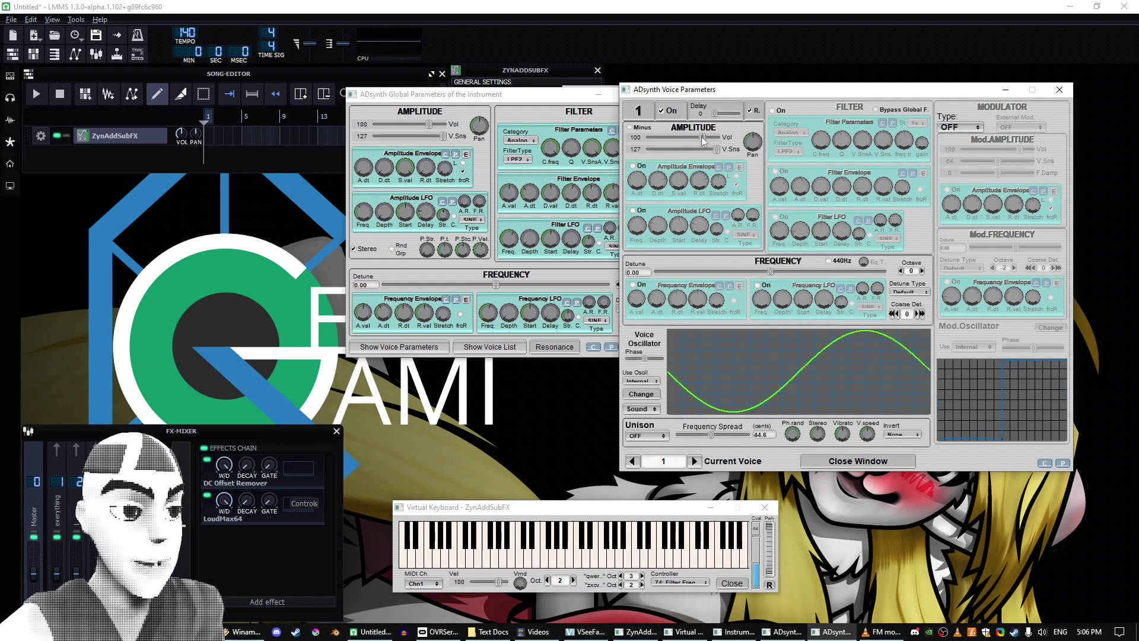
drag(703, 137, 648, 137)
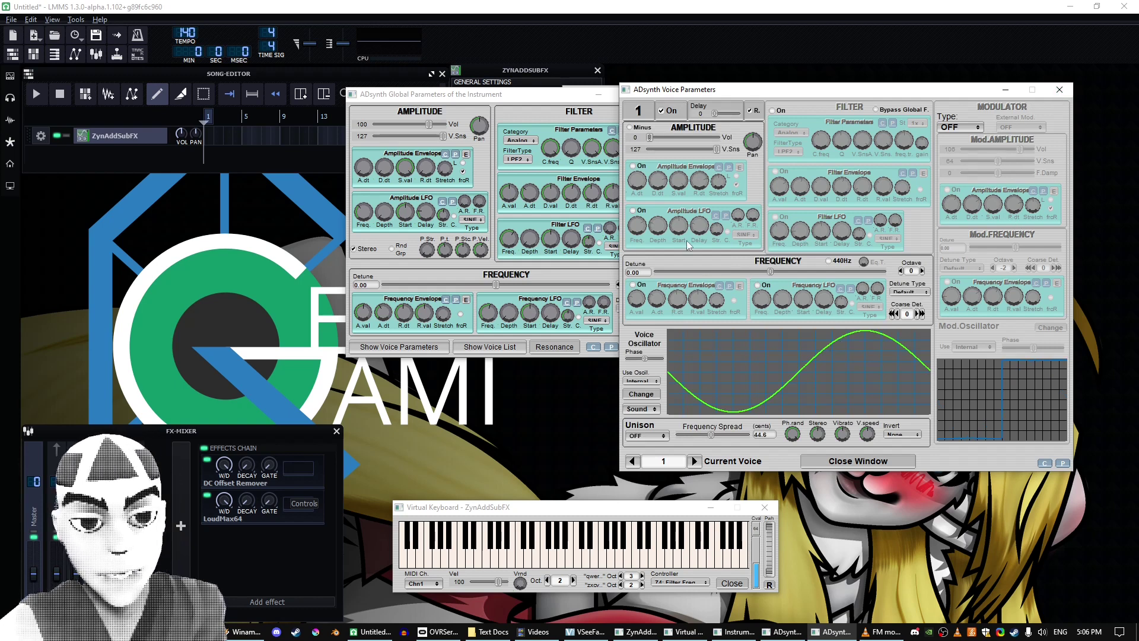
Step: Set voice 2's modulator type to FM
click(695, 461)
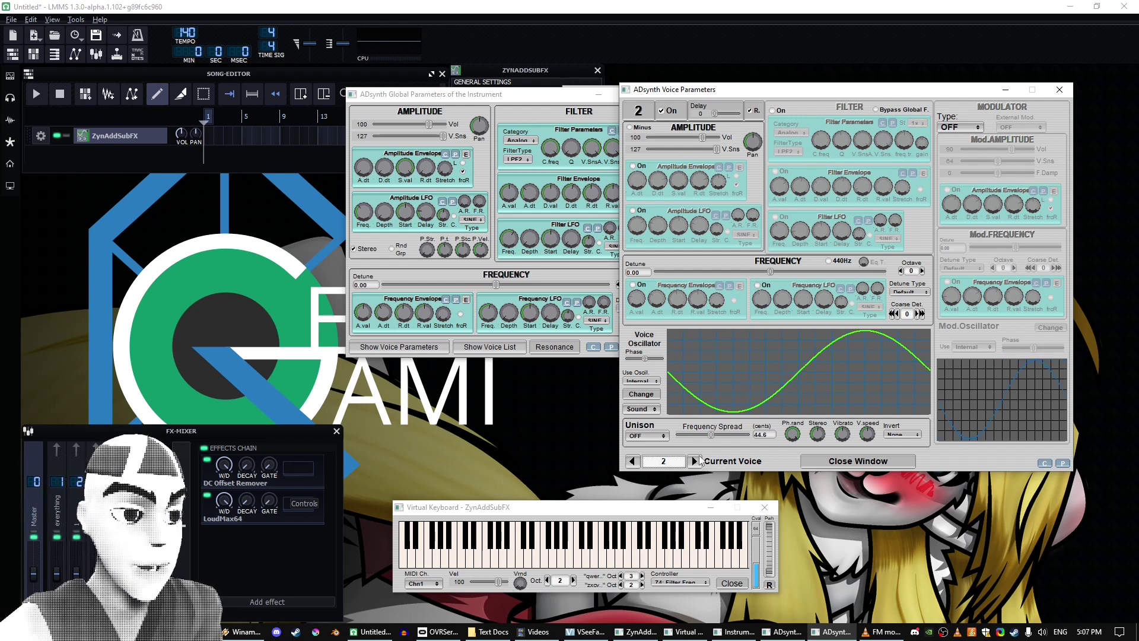
click(960, 127)
click(962, 175)
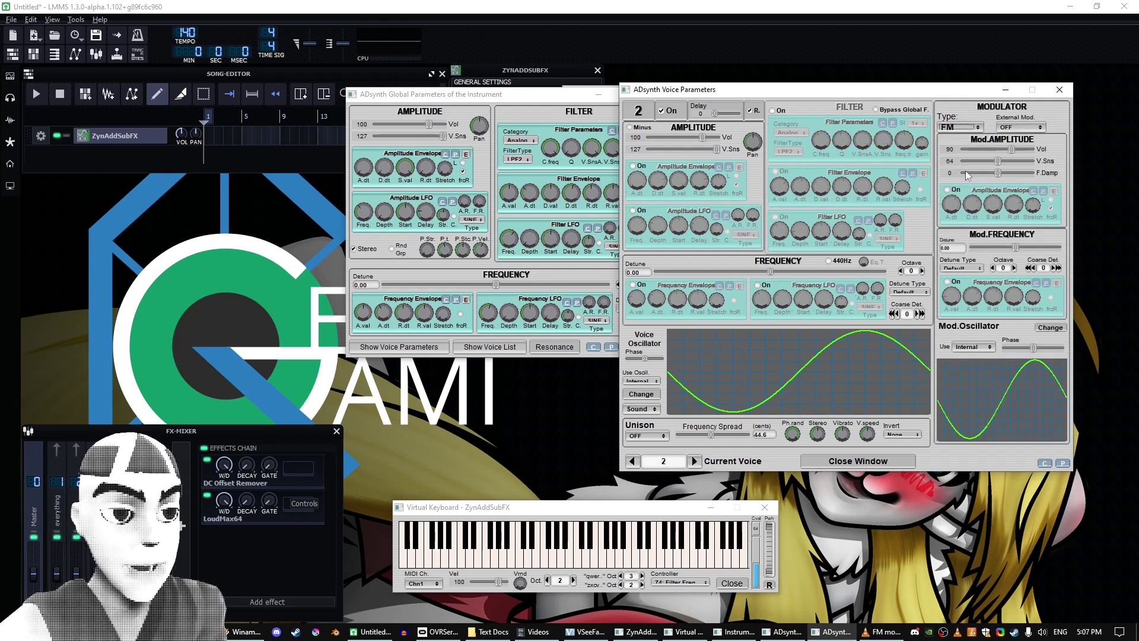
Step: Try ExtM. 1 as the source of voice 2's modulator oscillator and compare it with voice 1's modulator waveform
click(978, 346)
click(968, 358)
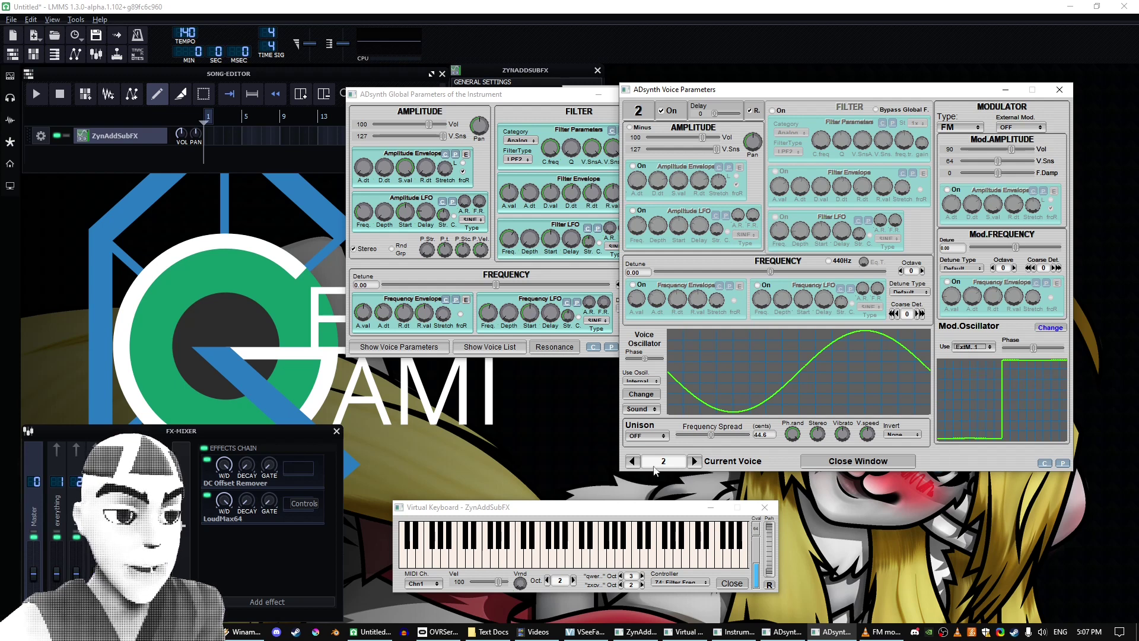
click(633, 463)
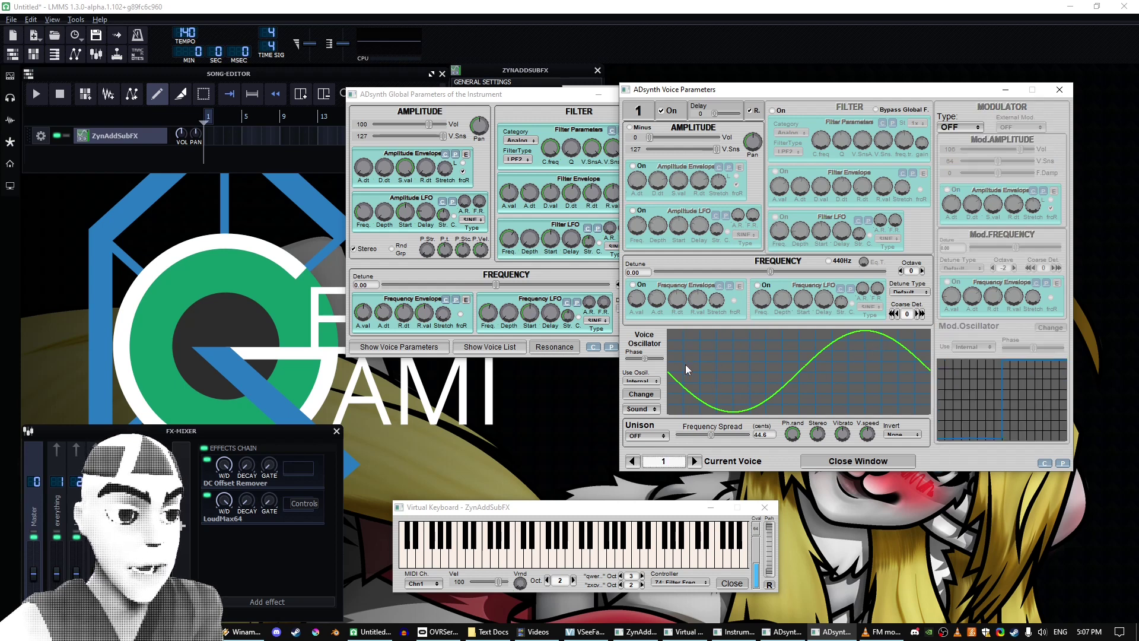
click(693, 461)
click(632, 462)
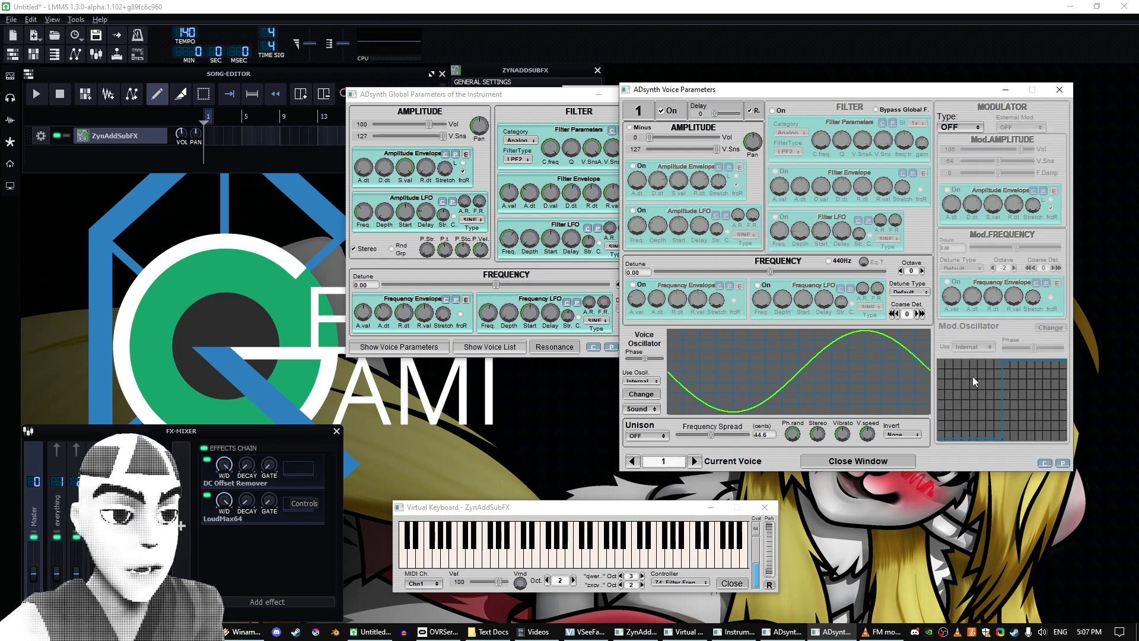
click(699, 464)
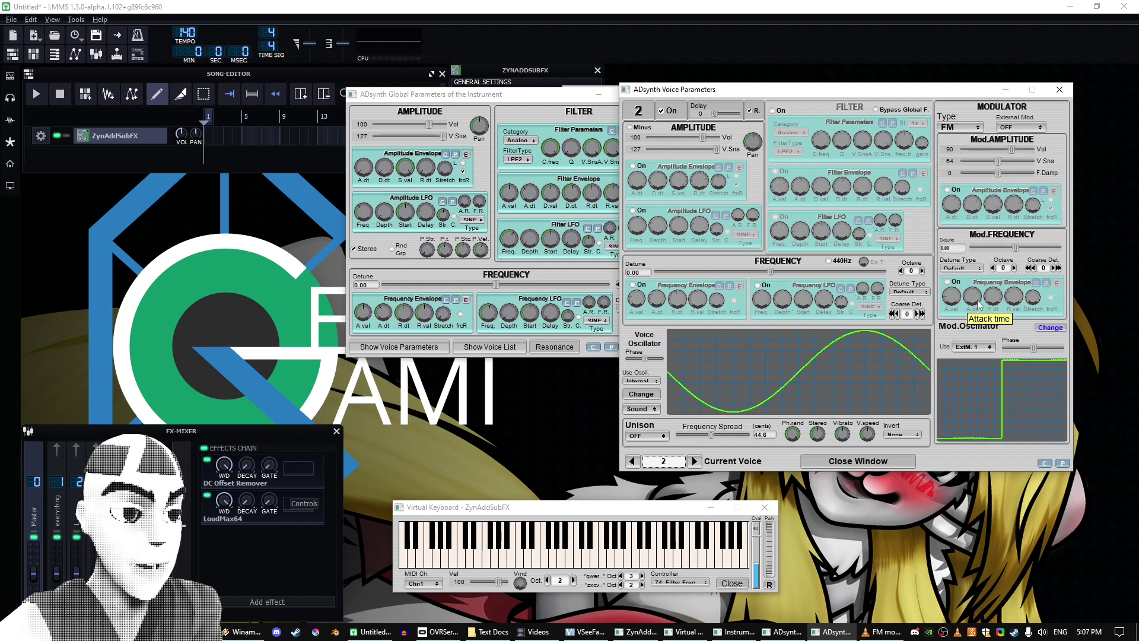
Step: Restore voice 2's modulator oscillator source to Internal and choose ExtMod. 1 as its external modulator
click(974, 337)
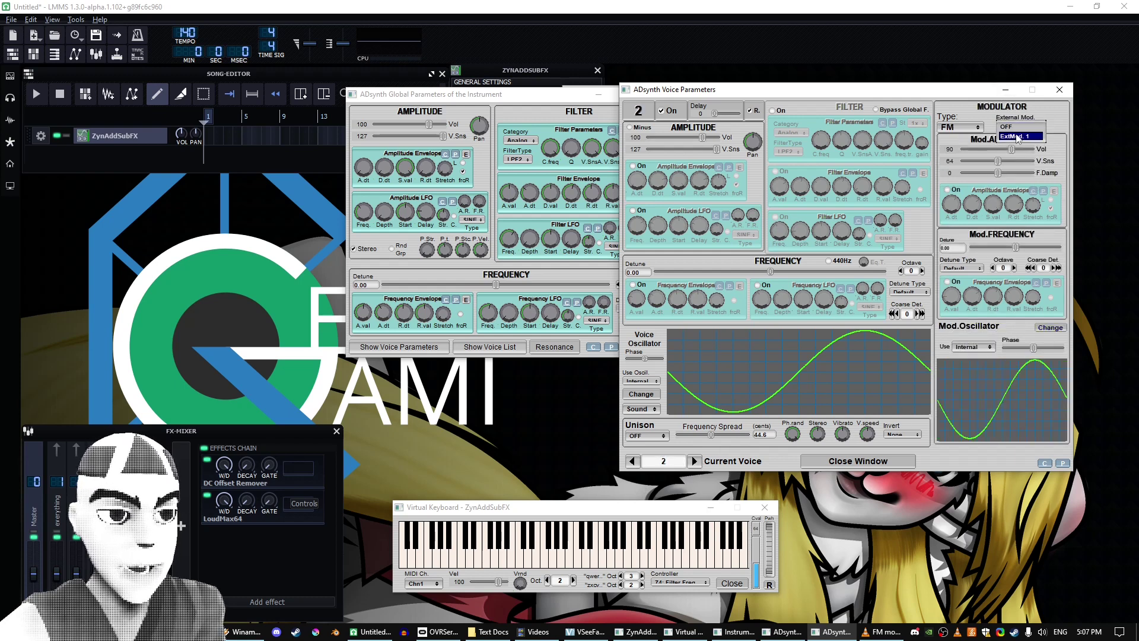
click(1025, 137)
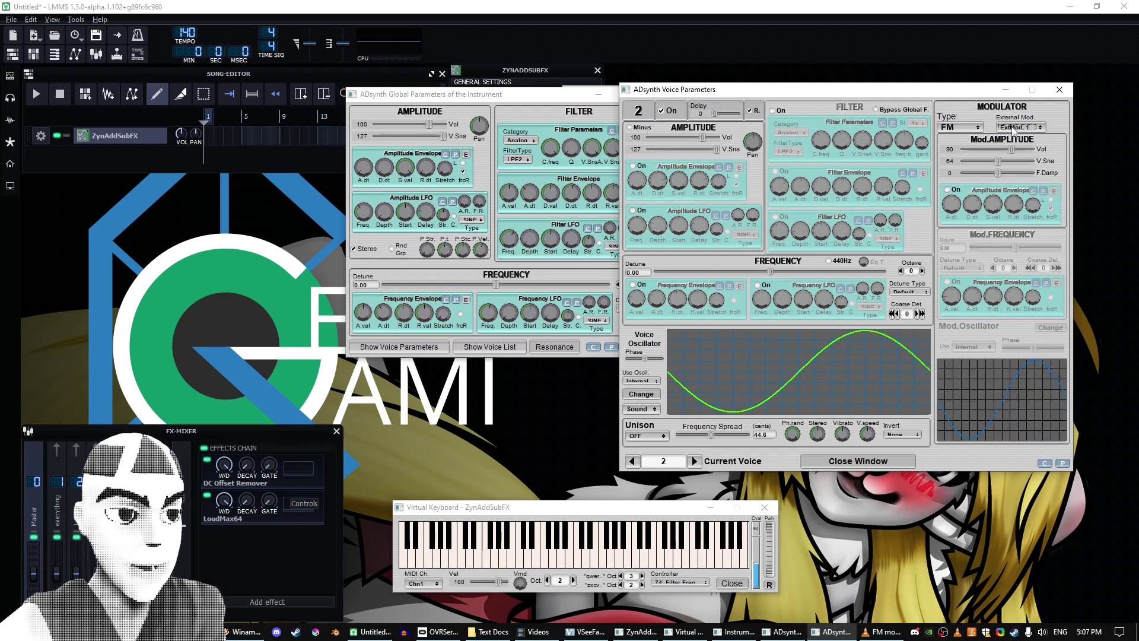
Step: Change voice 1's oscillator base function to Diode with parameter 34 and Rev modulation, and check voice 2
click(633, 462)
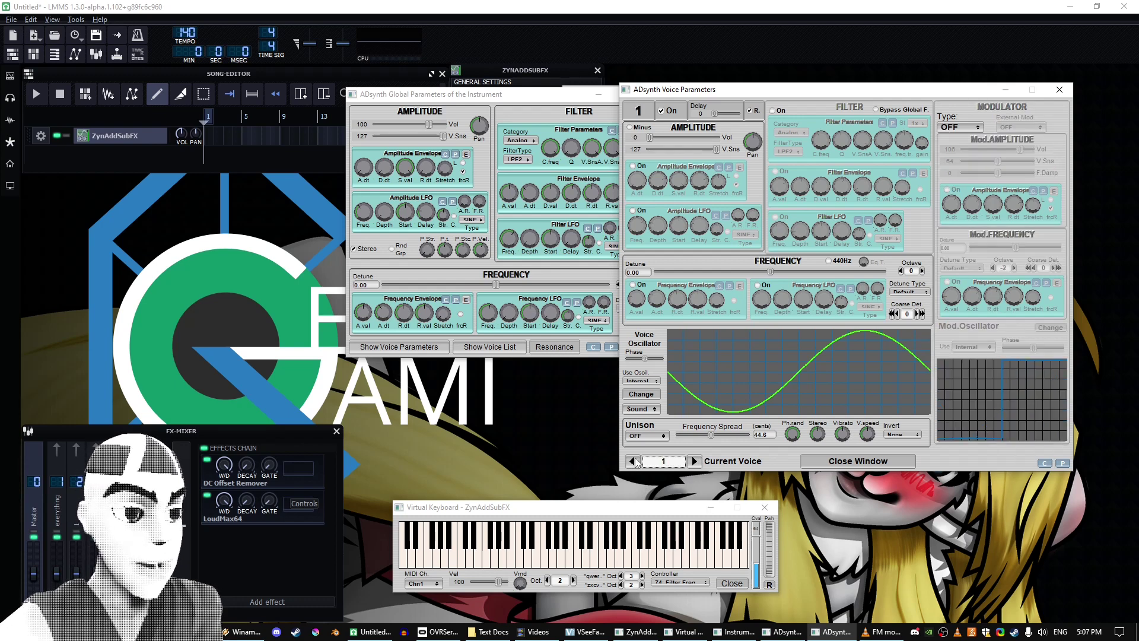
click(641, 394)
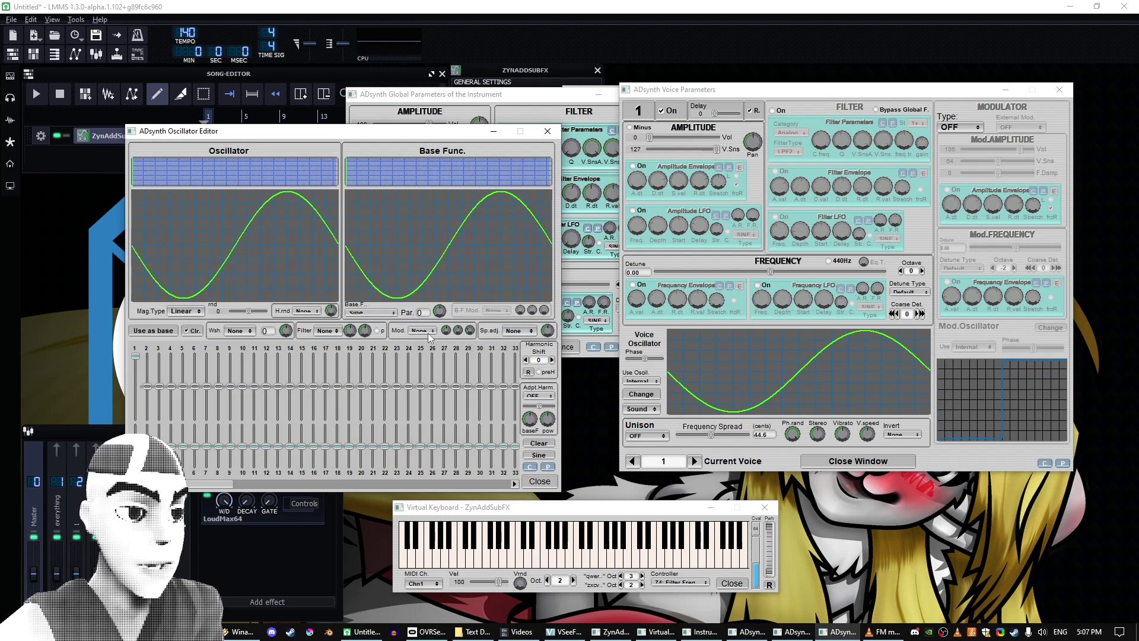
click(371, 312)
click(371, 379)
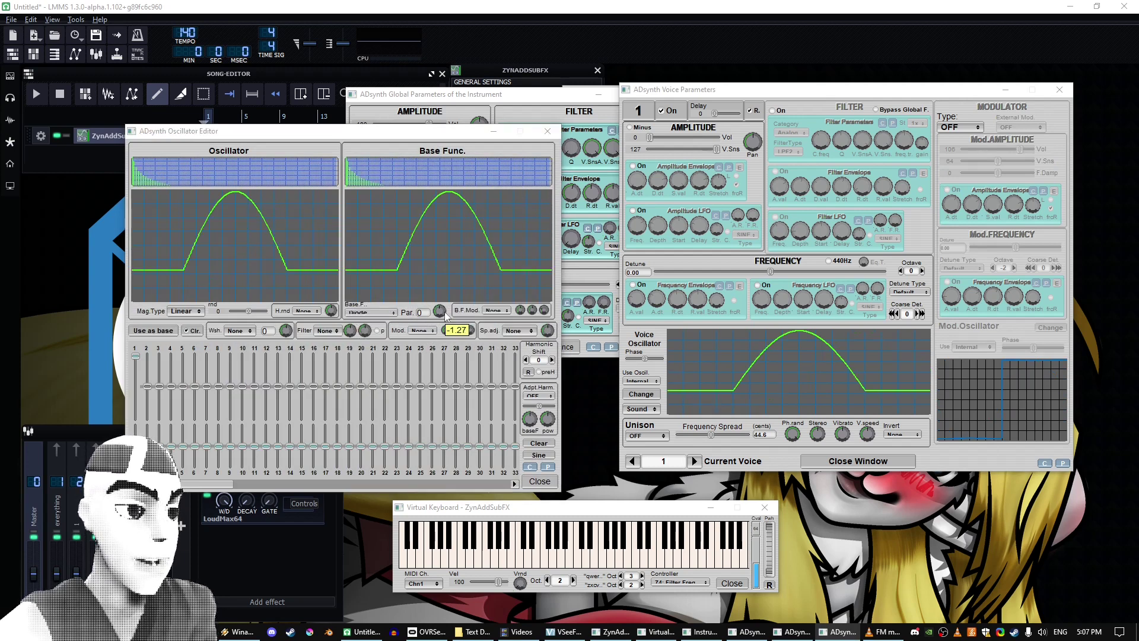
drag(445, 312, 529, 258)
click(497, 310)
click(497, 320)
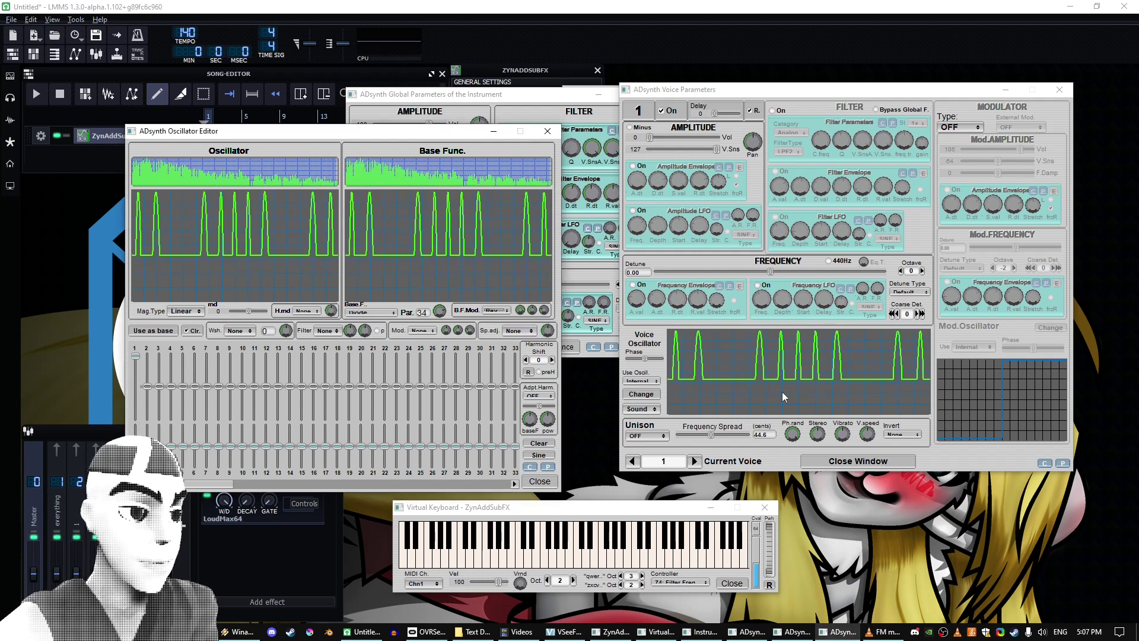
click(694, 461)
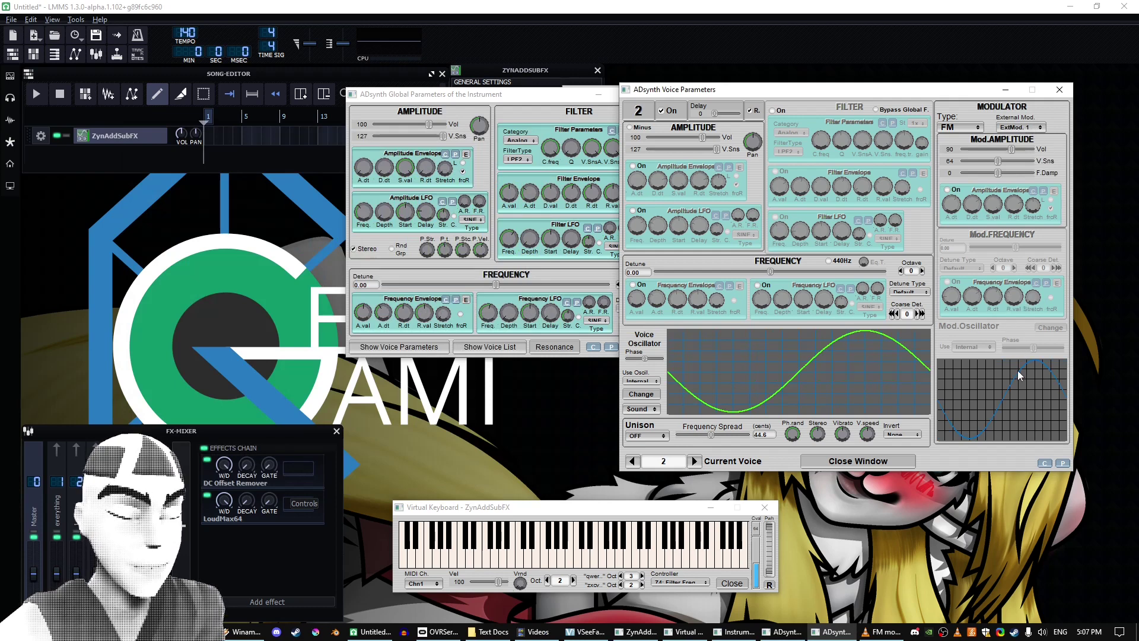
Step: Set voice 1's modulator type to FM and its modulator amplitude volume to 62
click(633, 461)
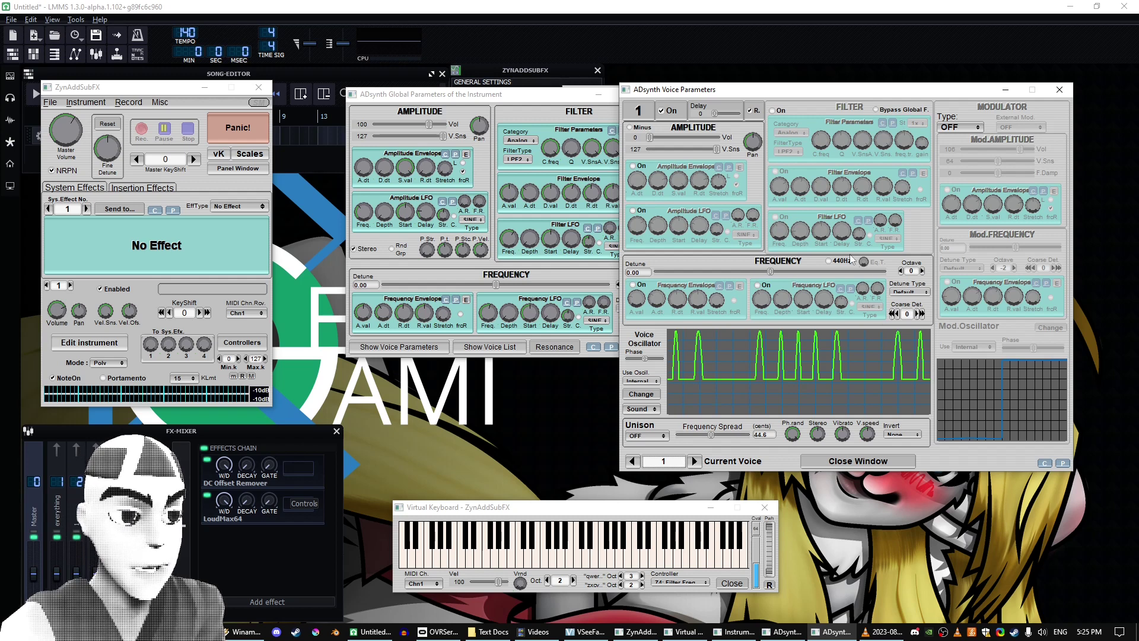
click(961, 127)
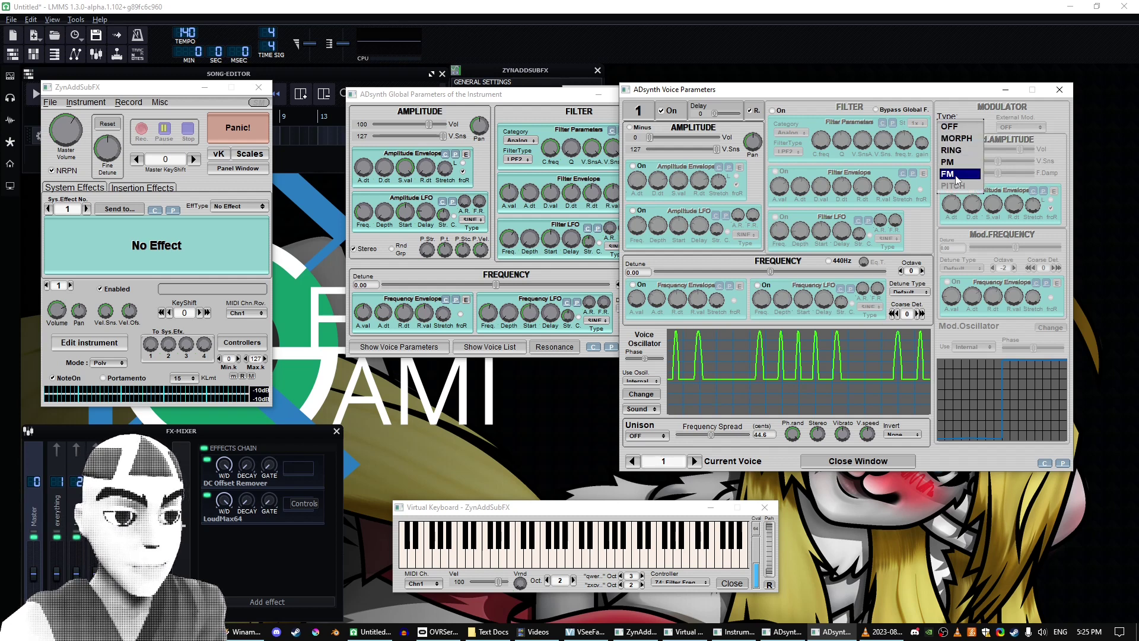
click(957, 174)
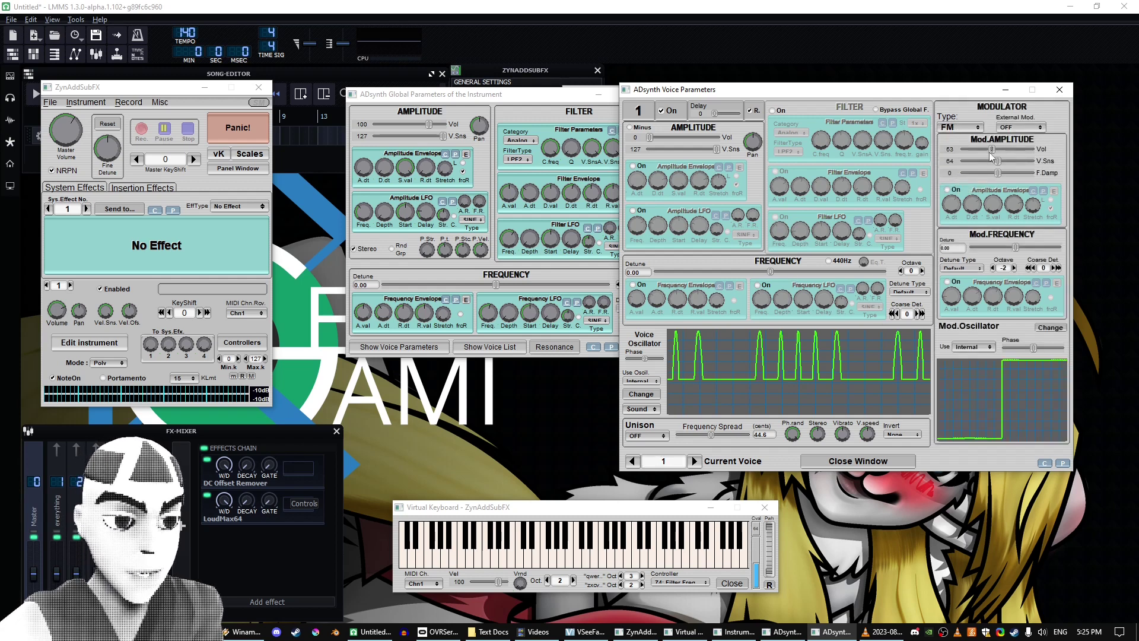
Step: Enable voice 1's amplitude LFO, filter and filter envelope, and play a test note on the virtual keyboard
click(634, 211)
click(635, 167)
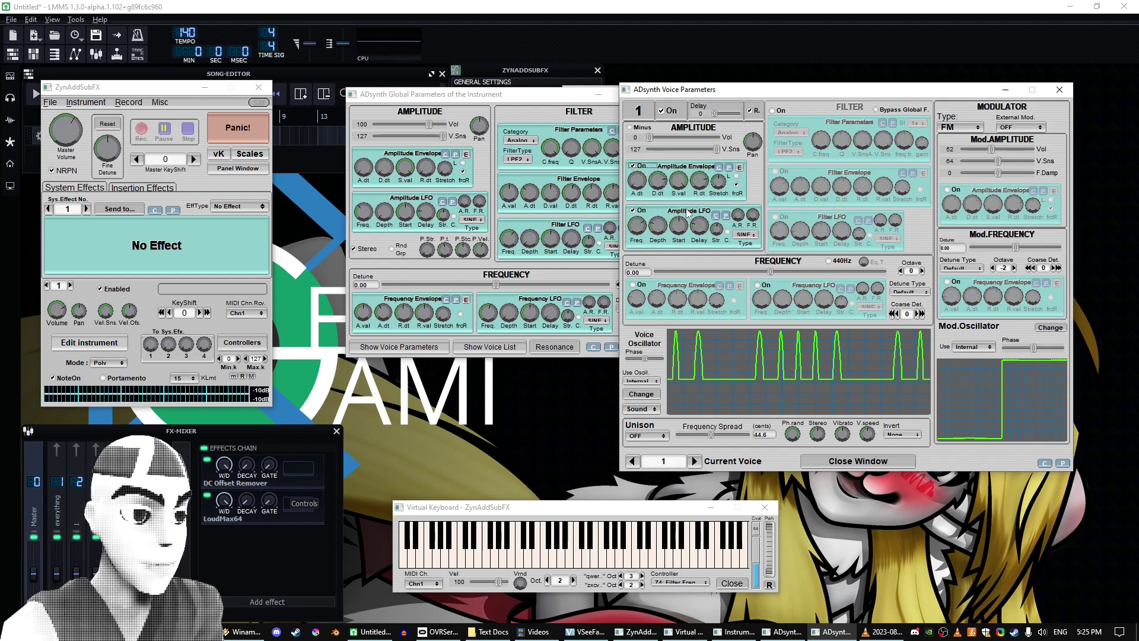
click(635, 167)
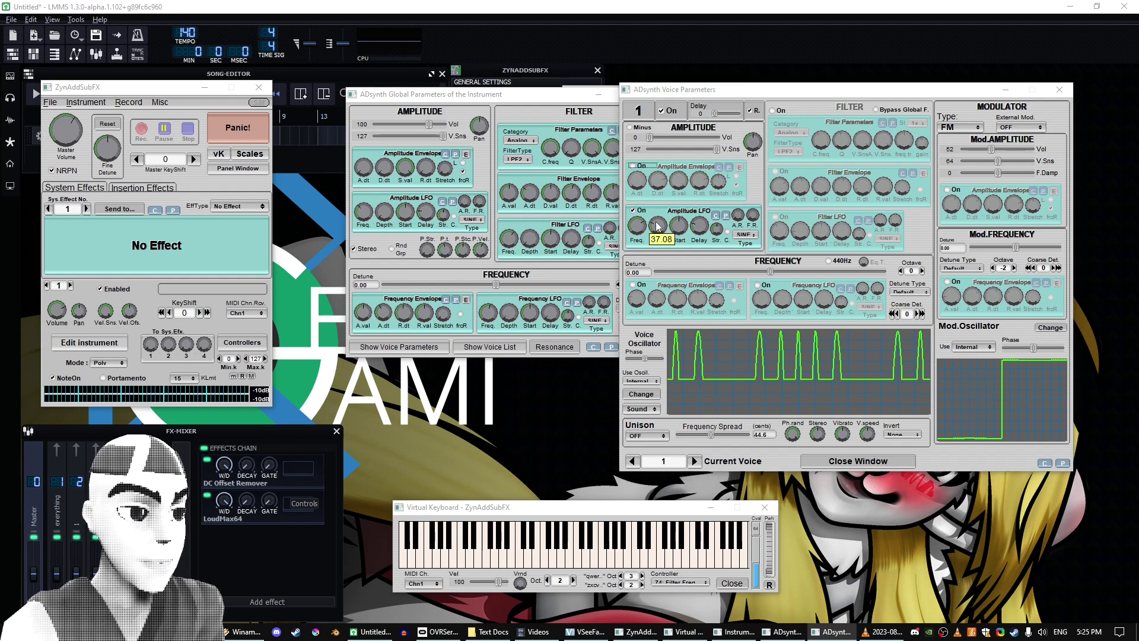
click(773, 110)
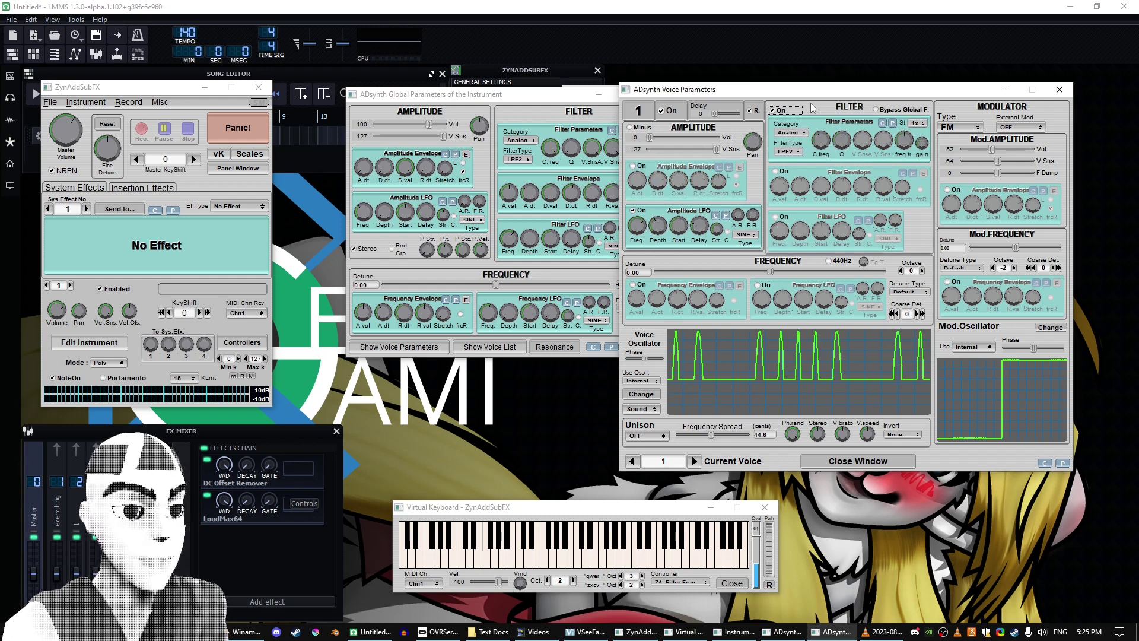
click(775, 171)
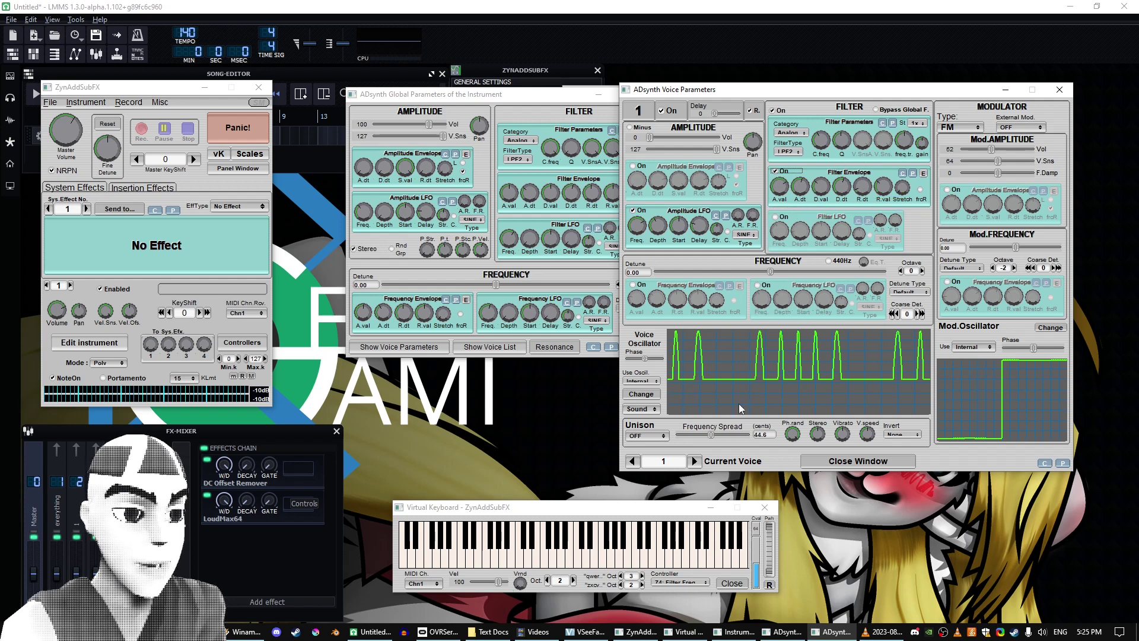
click(586, 514)
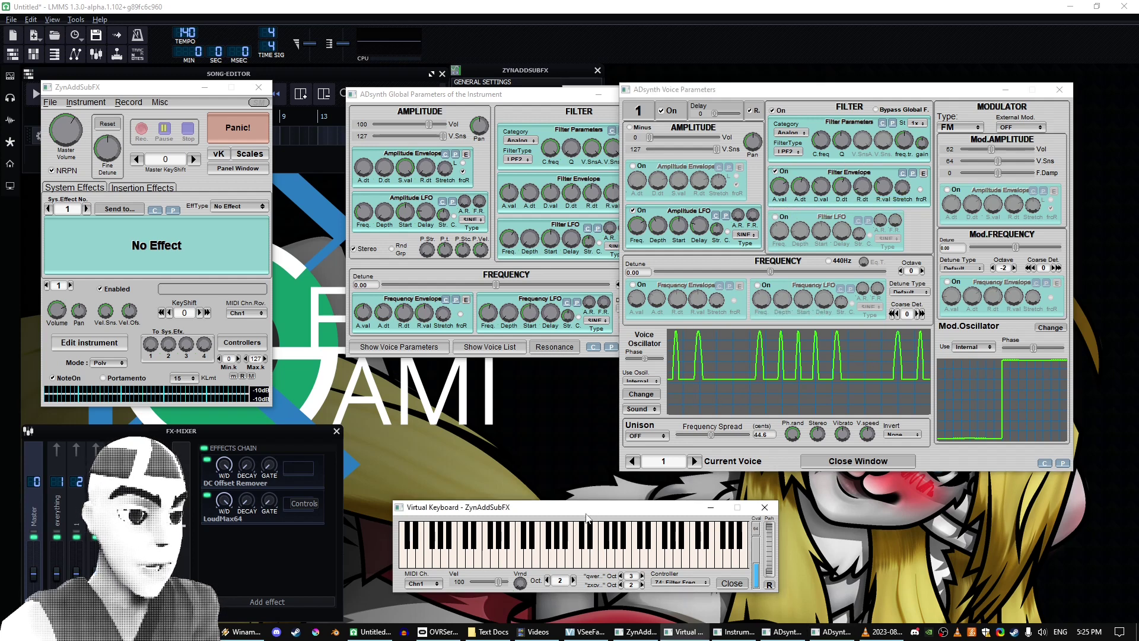
key(y)
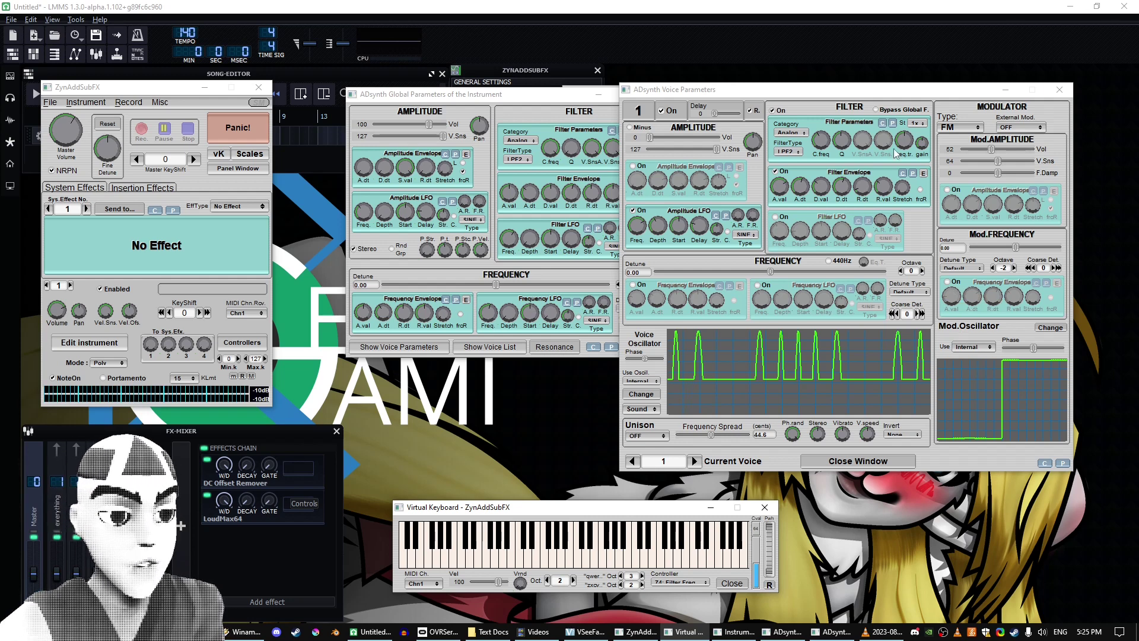
Step: Browse through the other voices' parameters and return to voice 1
click(694, 461)
click(694, 462)
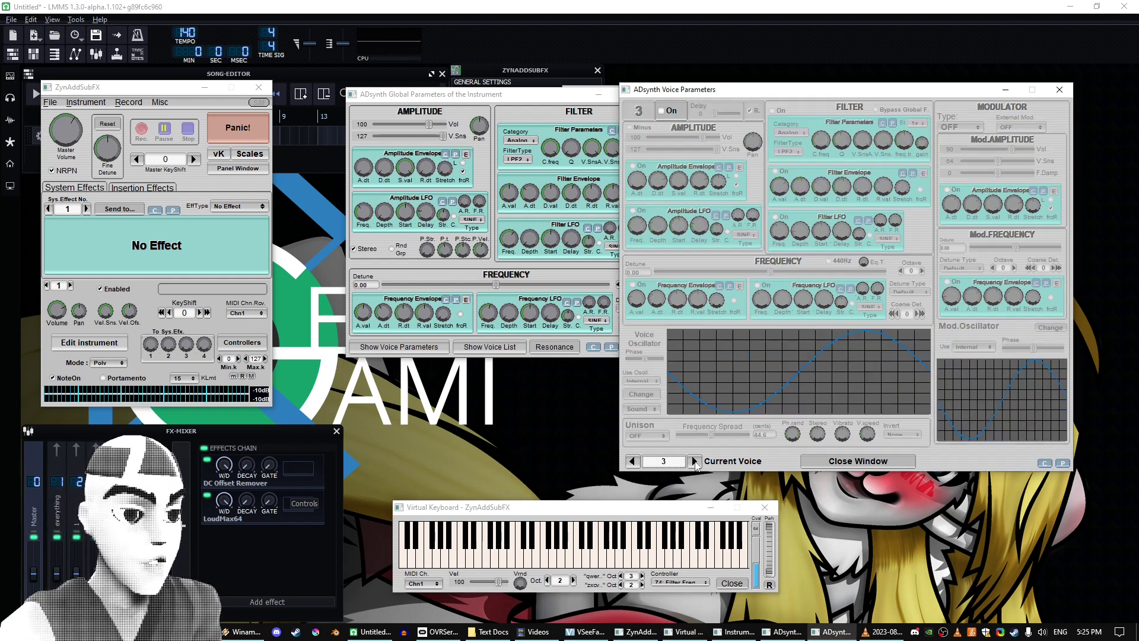
click(630, 463)
click(630, 464)
click(630, 464)
click(630, 464)
click(630, 464)
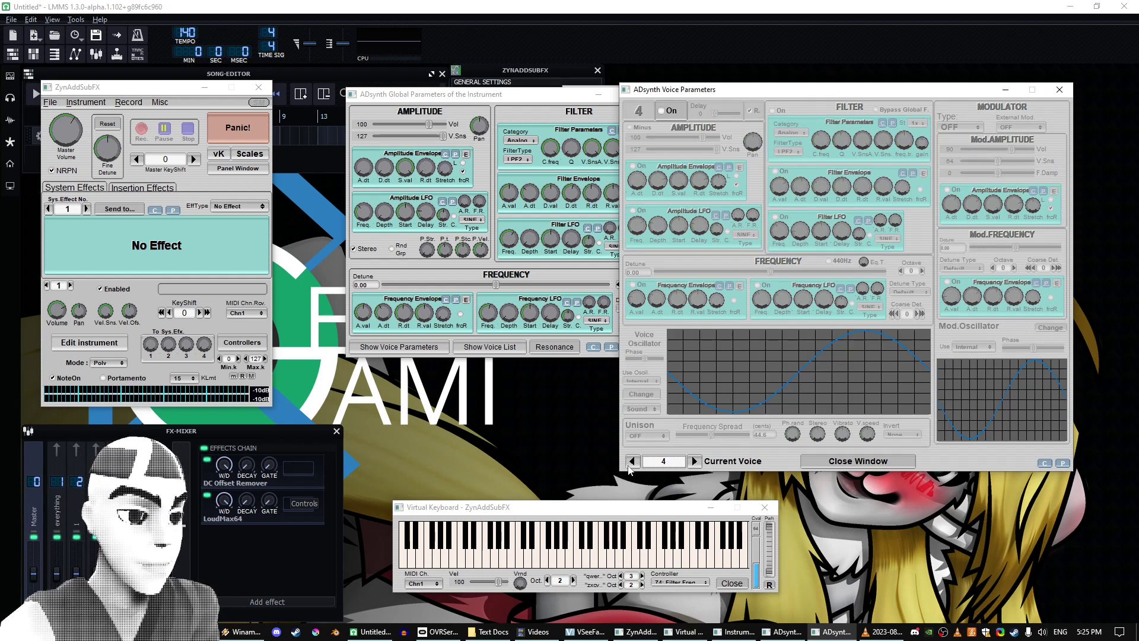
click(630, 464)
click(631, 464)
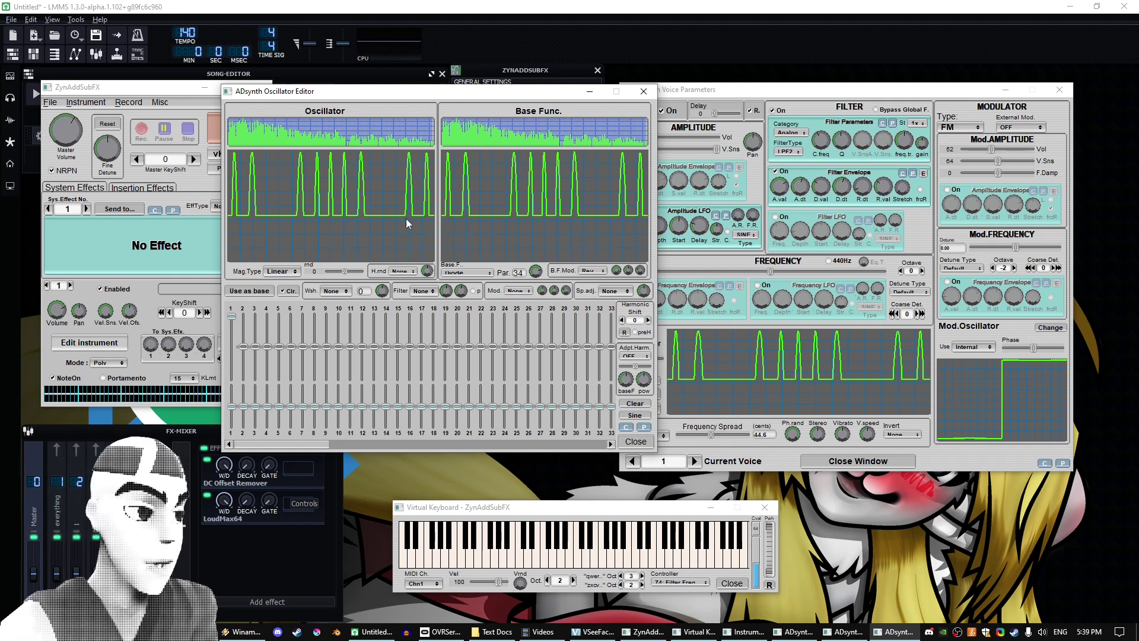
Step: Set the oscillator's harmonic amplitude randomness type to Pow and review the adaptive harmonics options
click(409, 272)
click(401, 281)
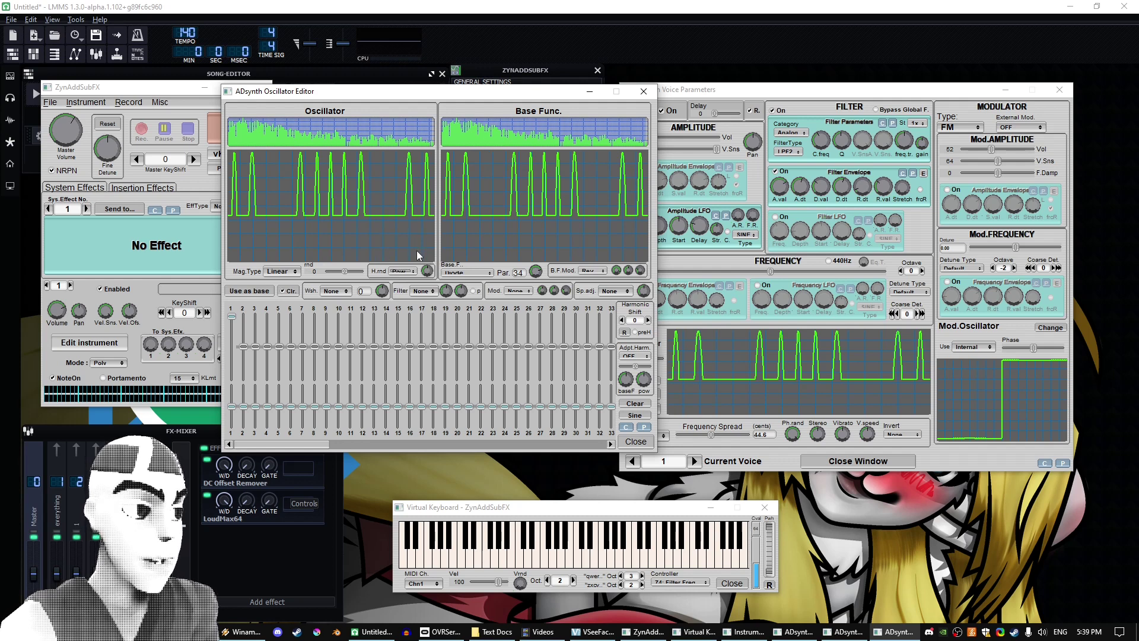
click(641, 358)
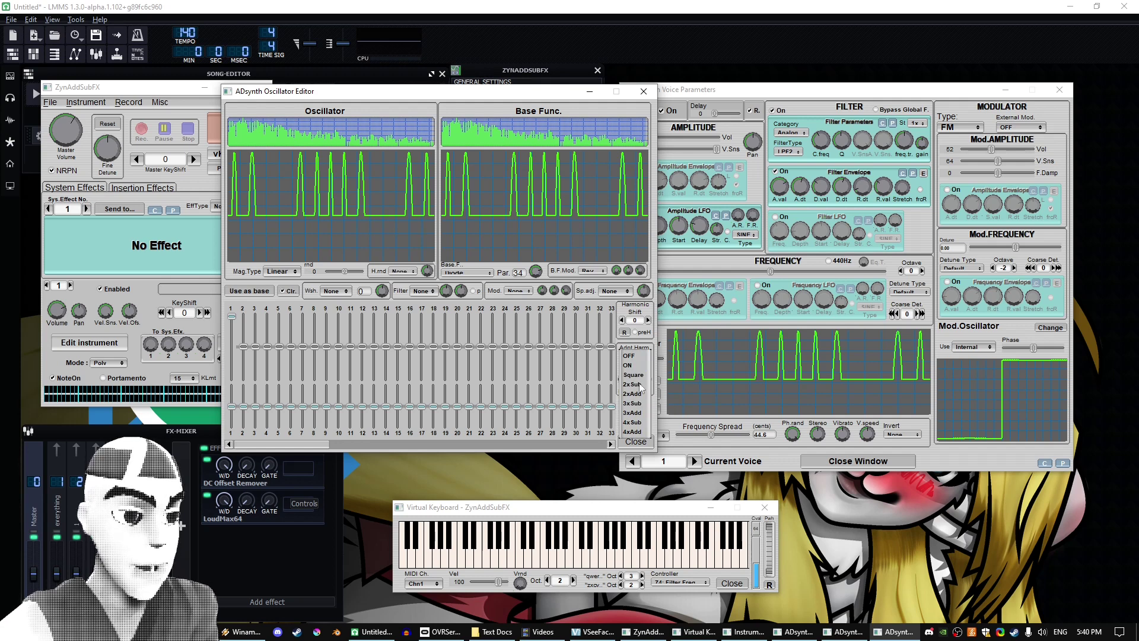
click(642, 358)
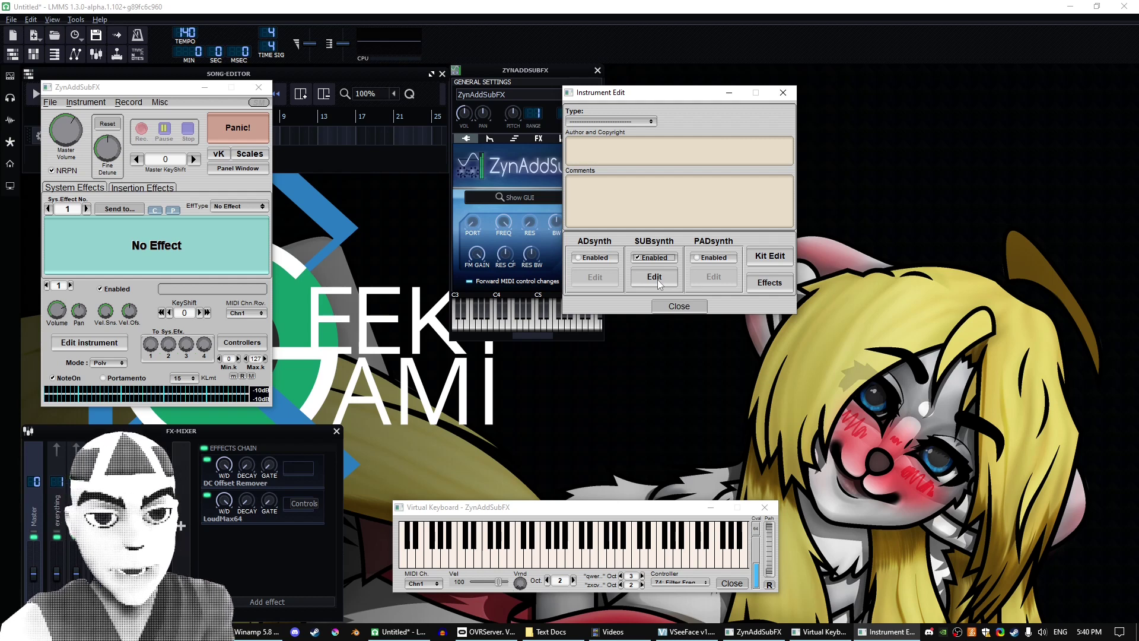
Step: Open the SUBsynth parameters for editing and move their window clear of the main synth window
click(658, 281)
drag(316, 122, 597, 127)
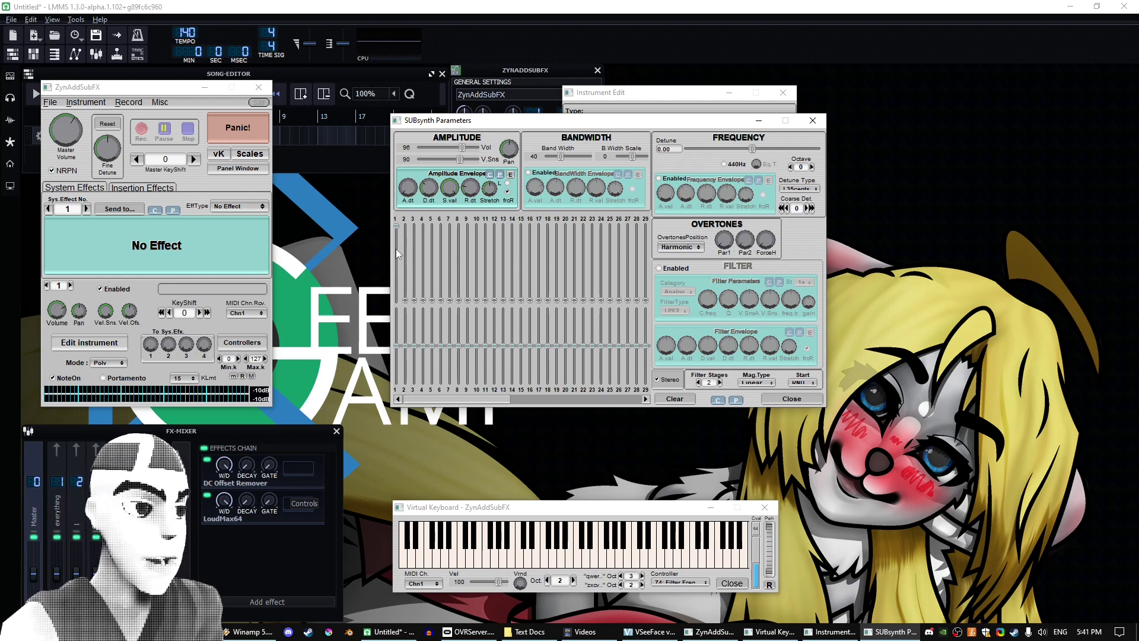
Step: Play a test note, raise the SUBsynth's fourth harmonic to near maximum magnitude, and play the note again
click(511, 508)
key(t)
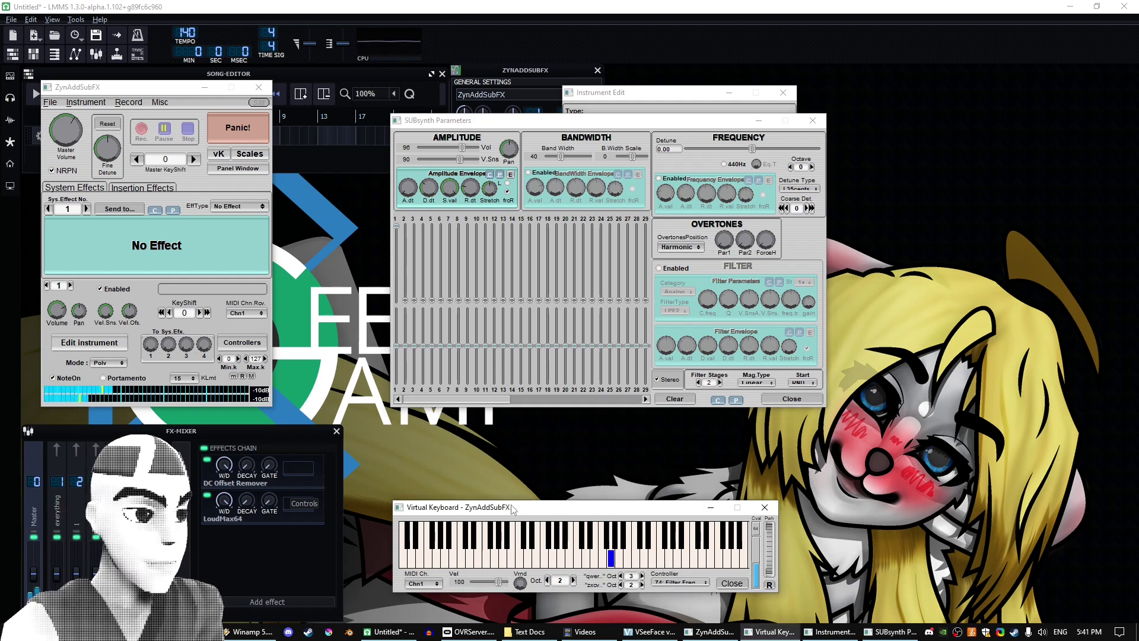
drag(422, 301, 412, 205)
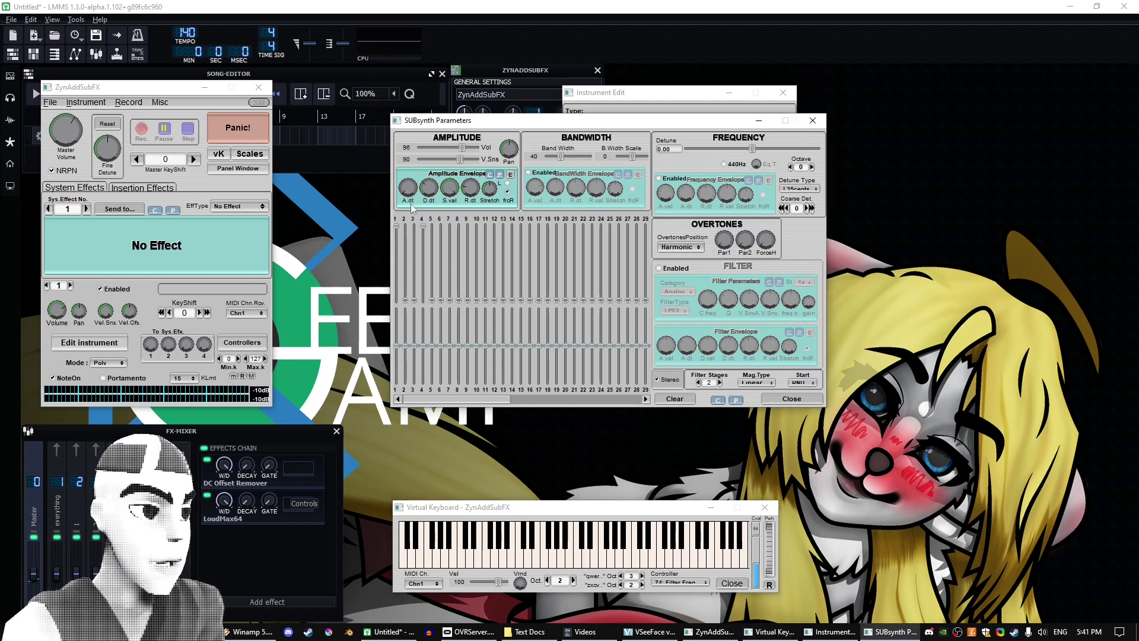
click(478, 513)
key(t)
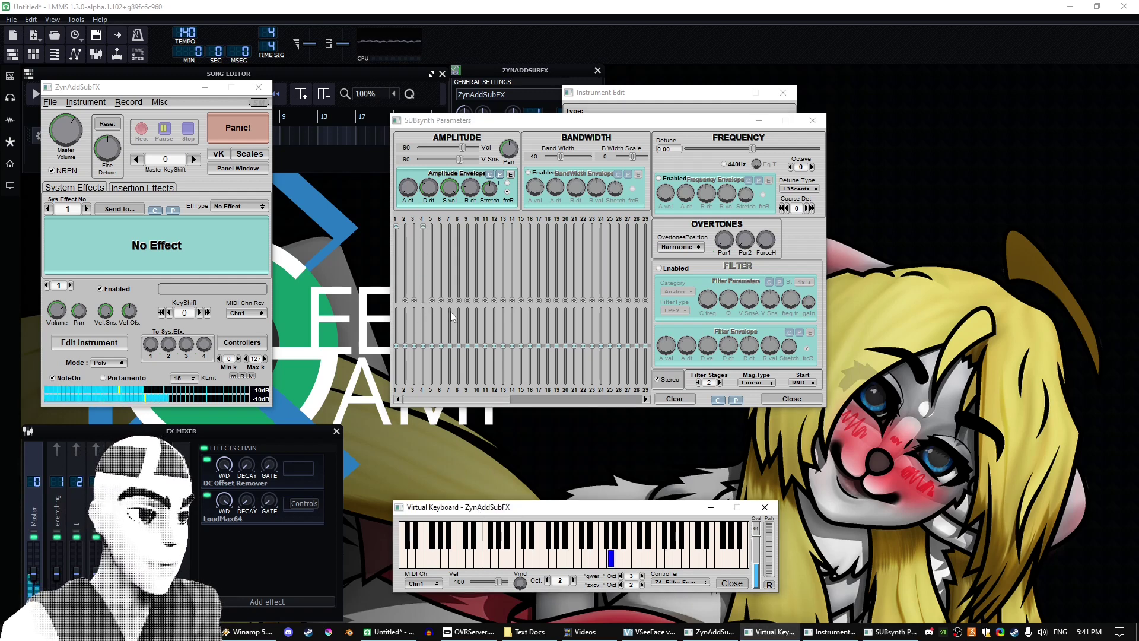
Step: Raise the third harmonic's magnitude, play a test note, and reset the third and fourth harmonics
click(407, 295)
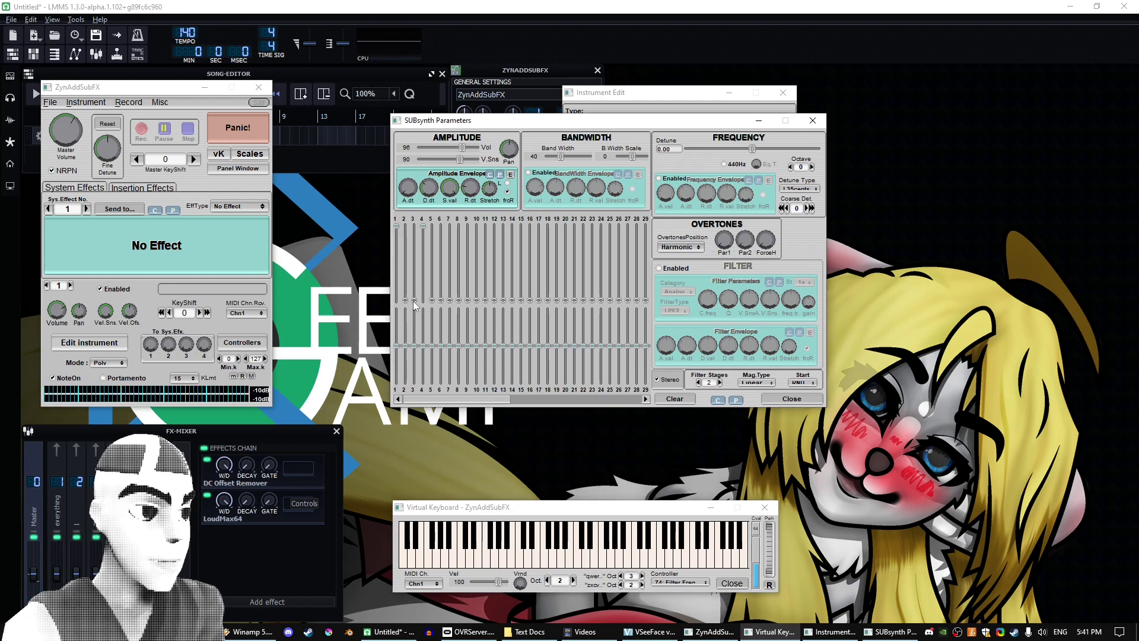
click(510, 511)
key(t)
click(423, 230)
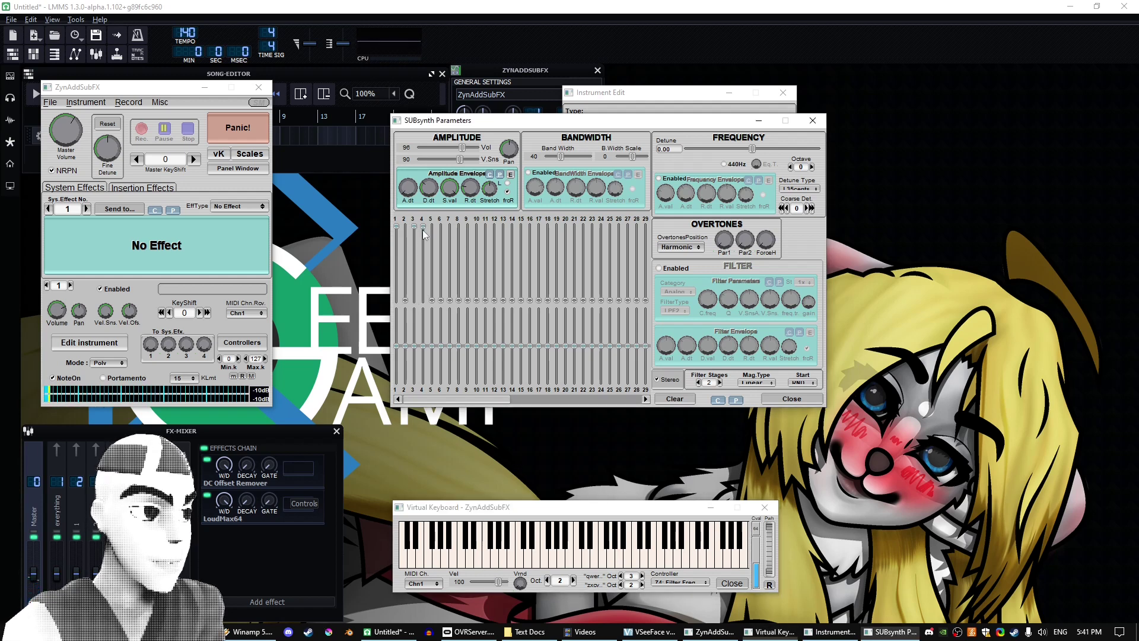
right_click(423, 229)
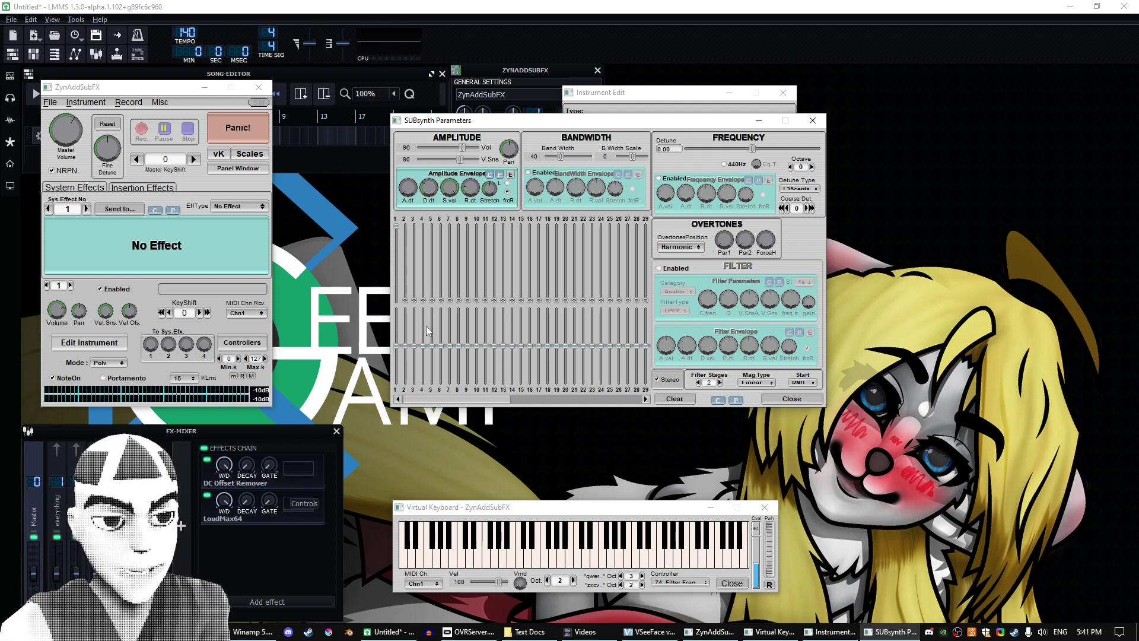
Step: Shift the SUBsynth parameters window aside, adjust the first harmonic's magnitude, and play a test note
drag(613, 120, 656, 117)
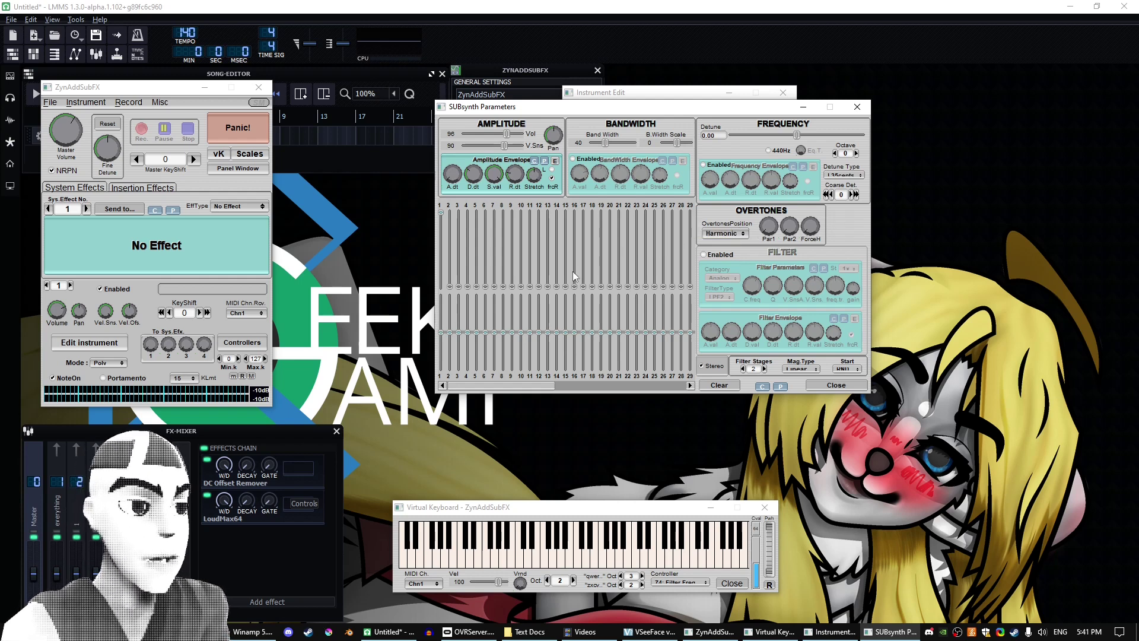
drag(441, 216, 448, 191)
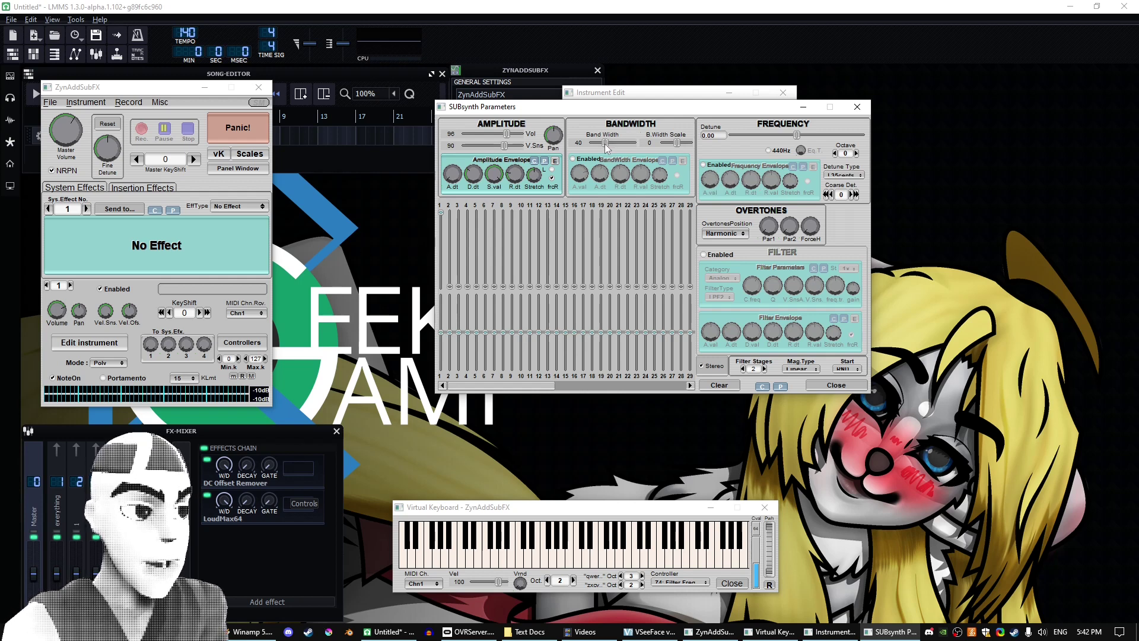
click(611, 525)
key(t)
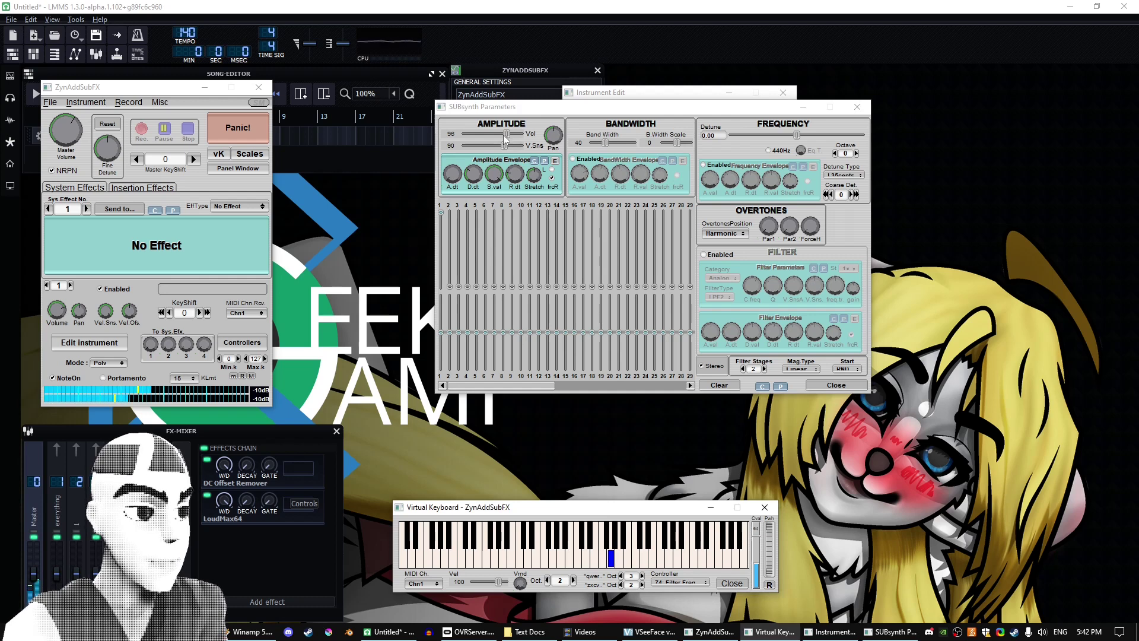
Step: Set the SUBsynth amplitude volume to 127 and the bandwidth to 82, and play a test note
drag(506, 134, 523, 134)
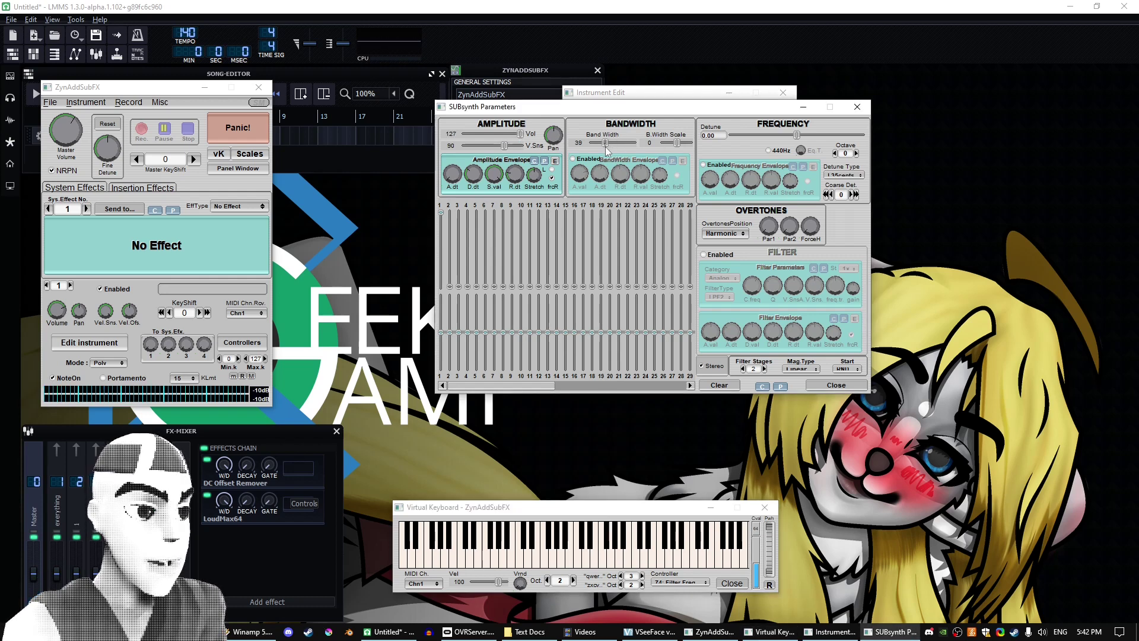
drag(606, 143, 620, 146)
click(647, 508)
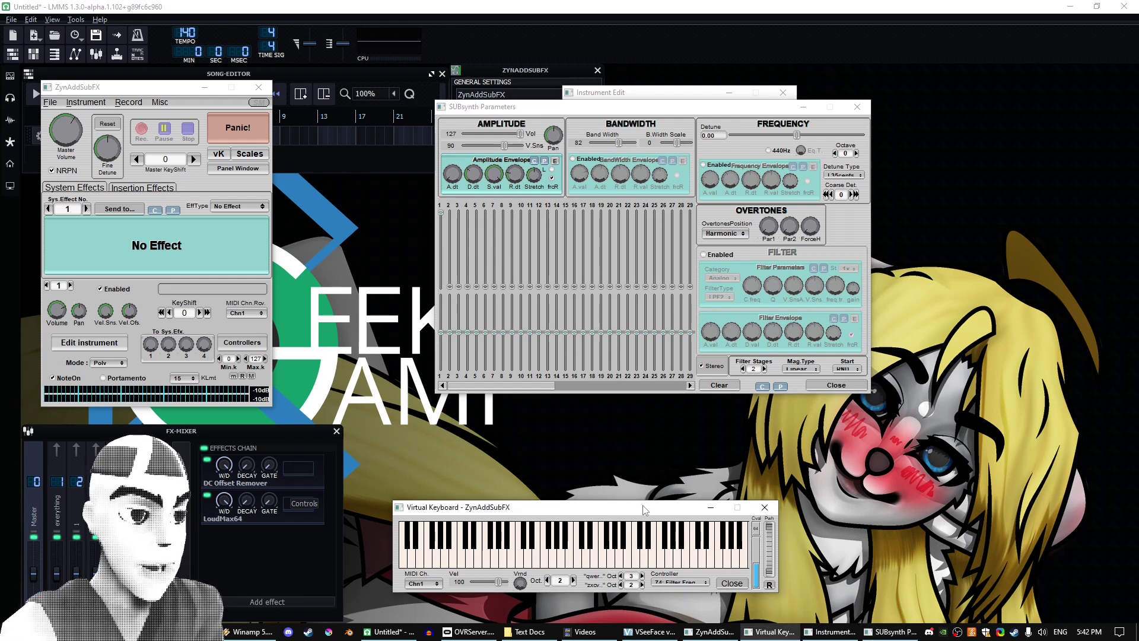
key(q)
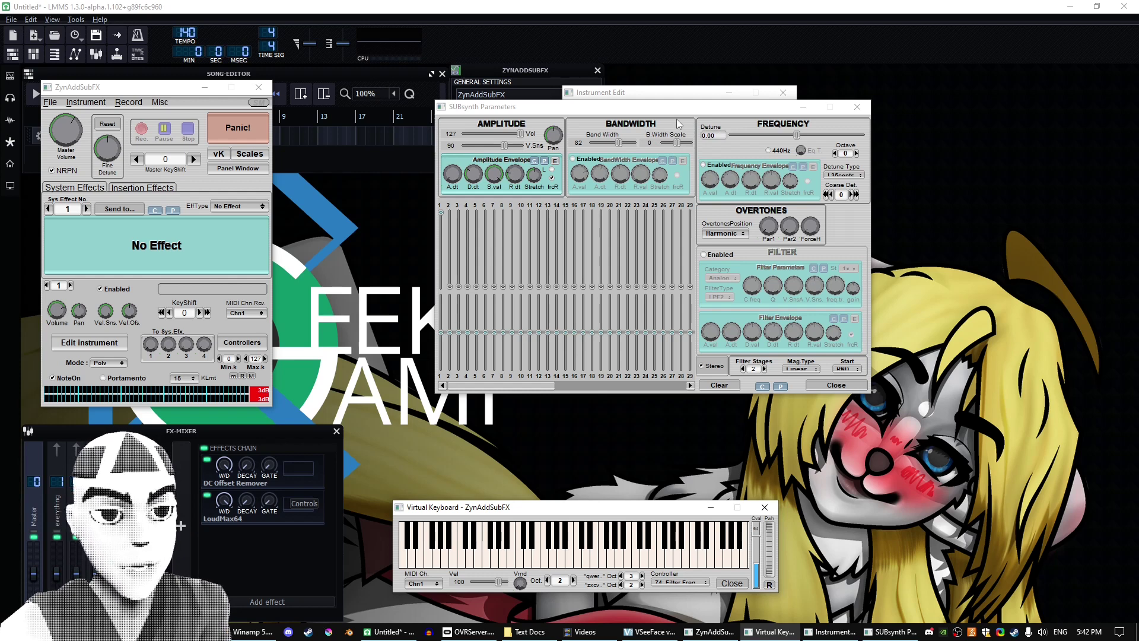
Step: Set the bandwidth scale to 63 and the bandwidth to 65, and play a test note
drag(677, 143, 714, 148)
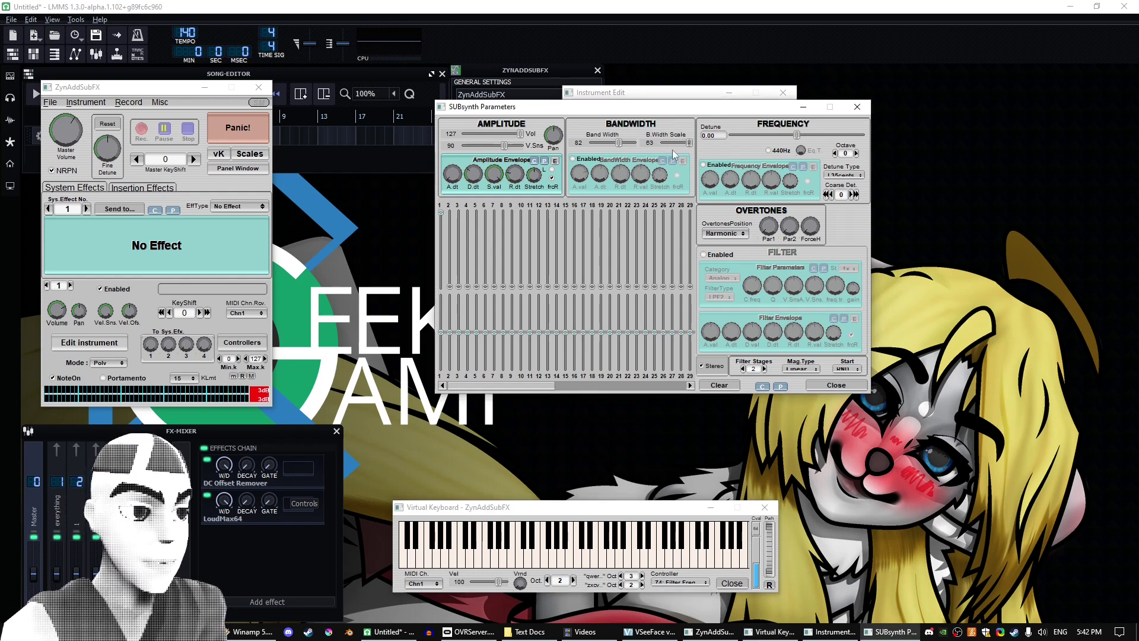
drag(618, 142, 614, 143)
click(629, 507)
key(t)
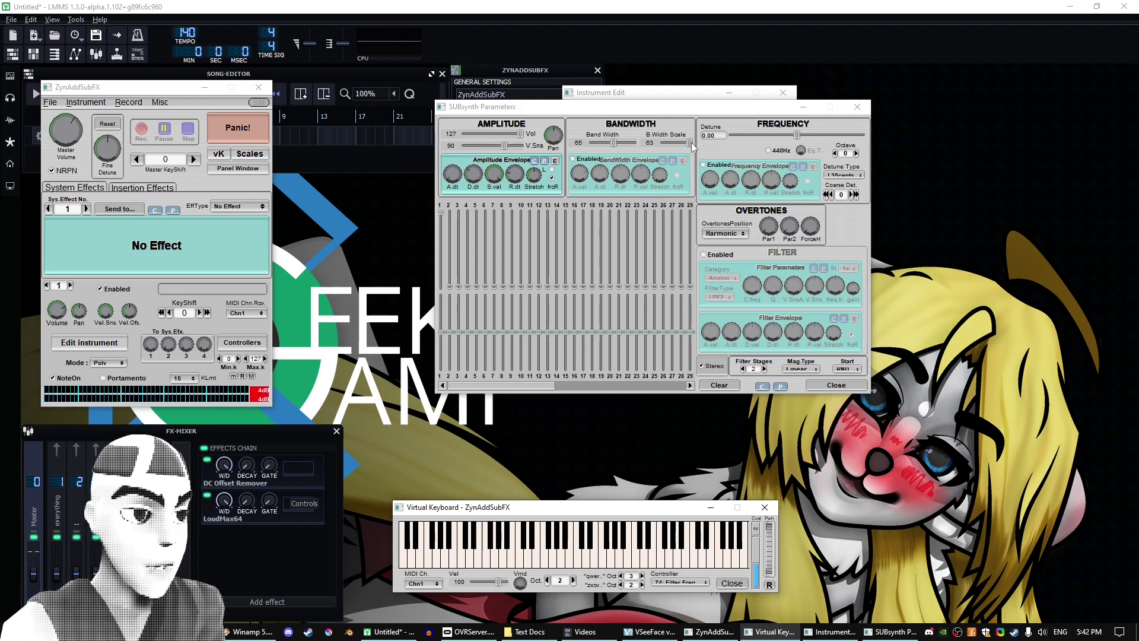
Step: Set the bandwidth scale to -64 and play test notes on the virtual keyboard
drag(690, 143, 630, 160)
click(631, 507)
key(q)
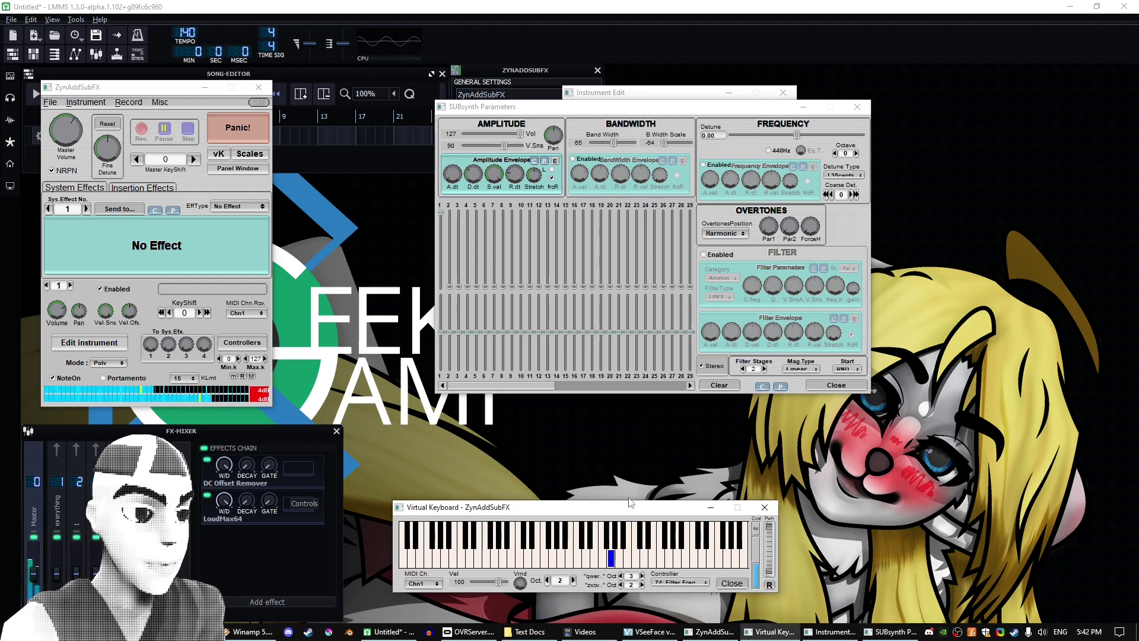
Step: Set the bandwidth to 106, enable the bandwidth envelope with altered attack and raised release values, and play a test note
mouse_move(613, 144)
mouse_down()
mouse_move(628, 143)
mouse_move(594, 143)
mouse_move(626, 144)
mouse_up()
click(595, 158)
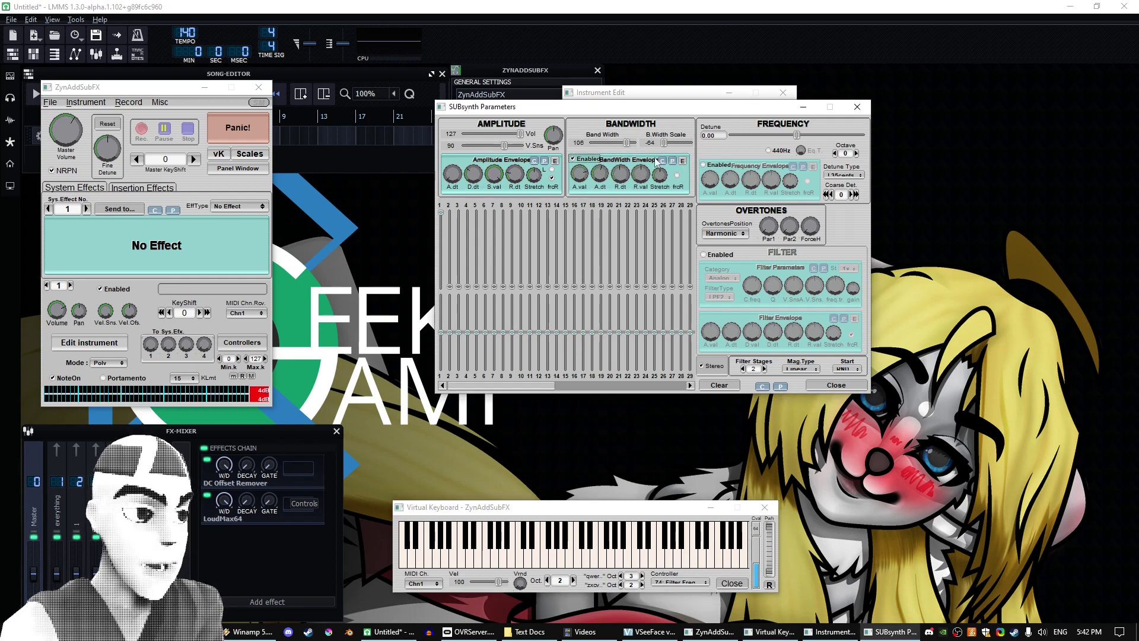
drag(581, 173, 583, 255)
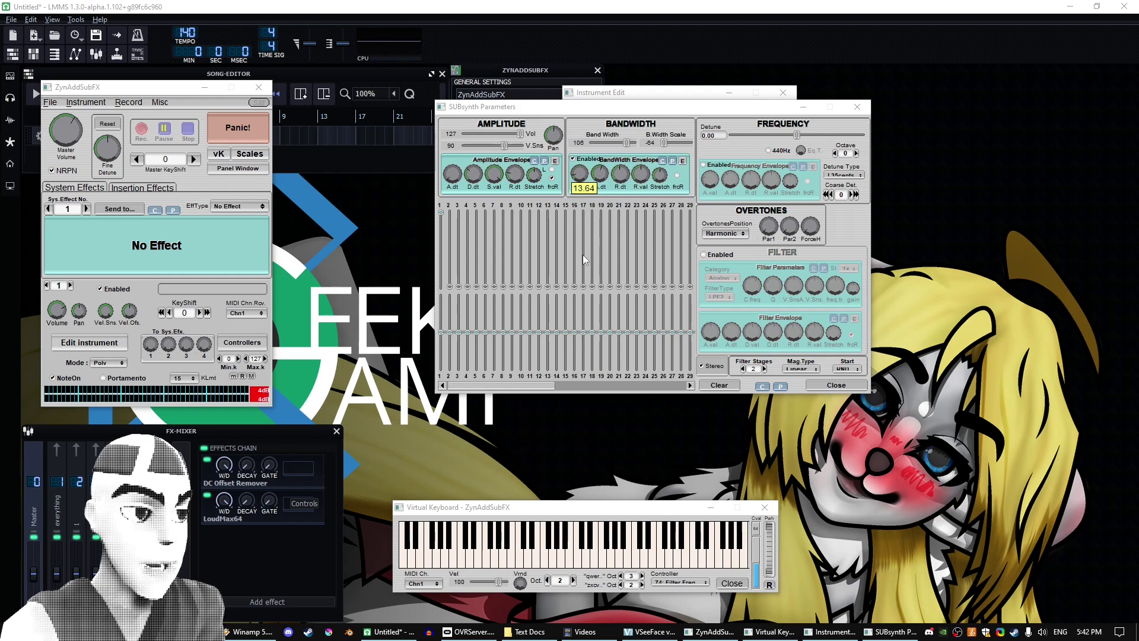
drag(643, 185, 645, 140)
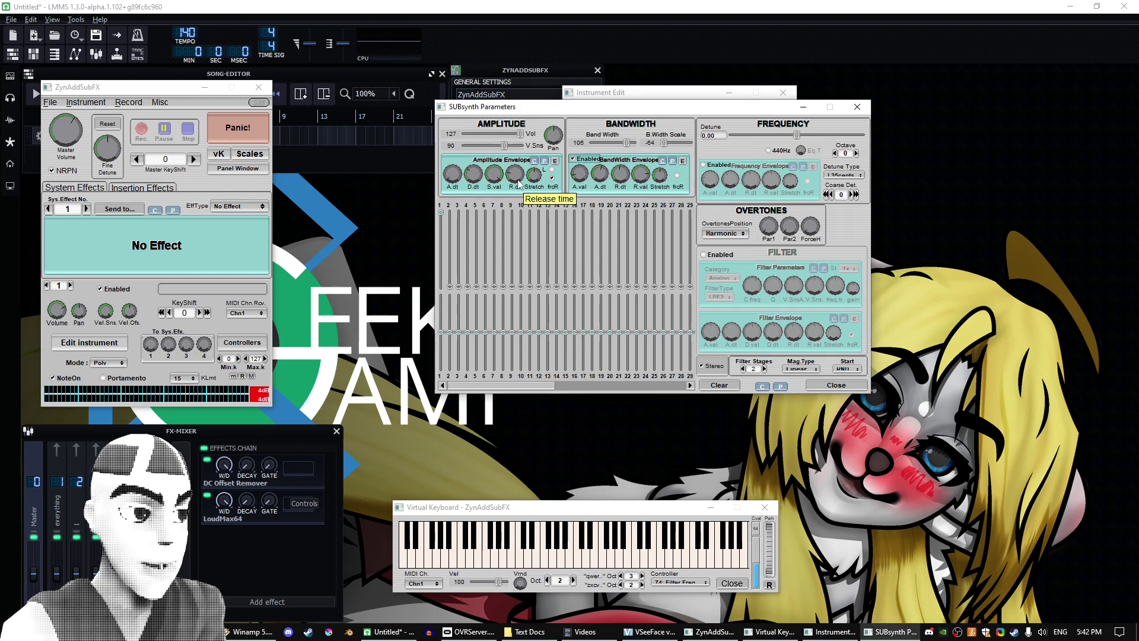
click(610, 508)
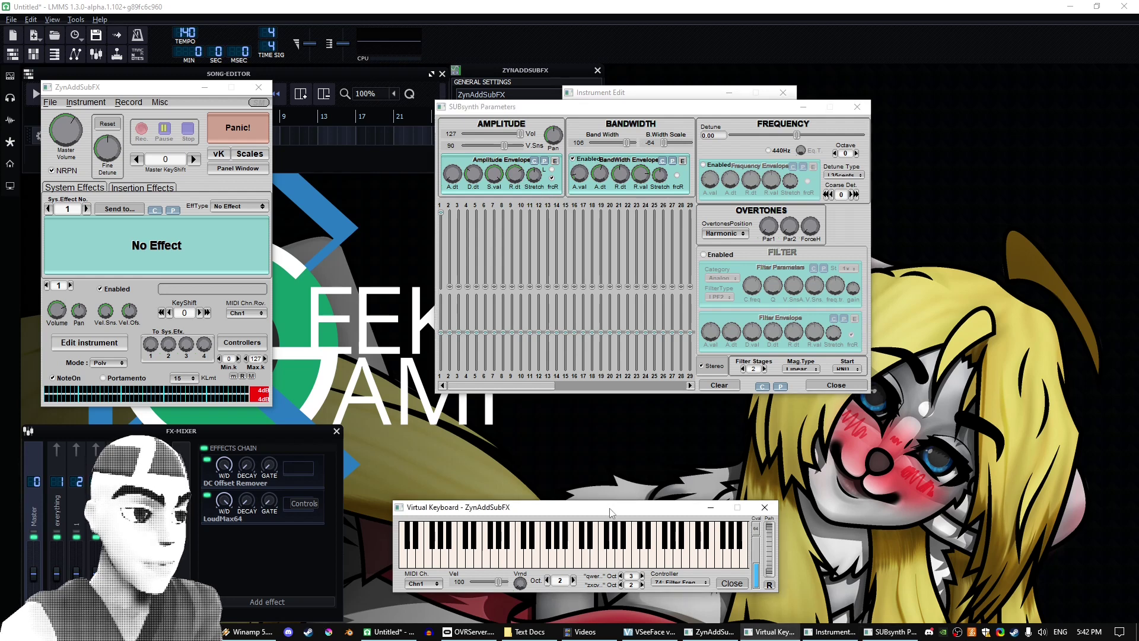
key(t)
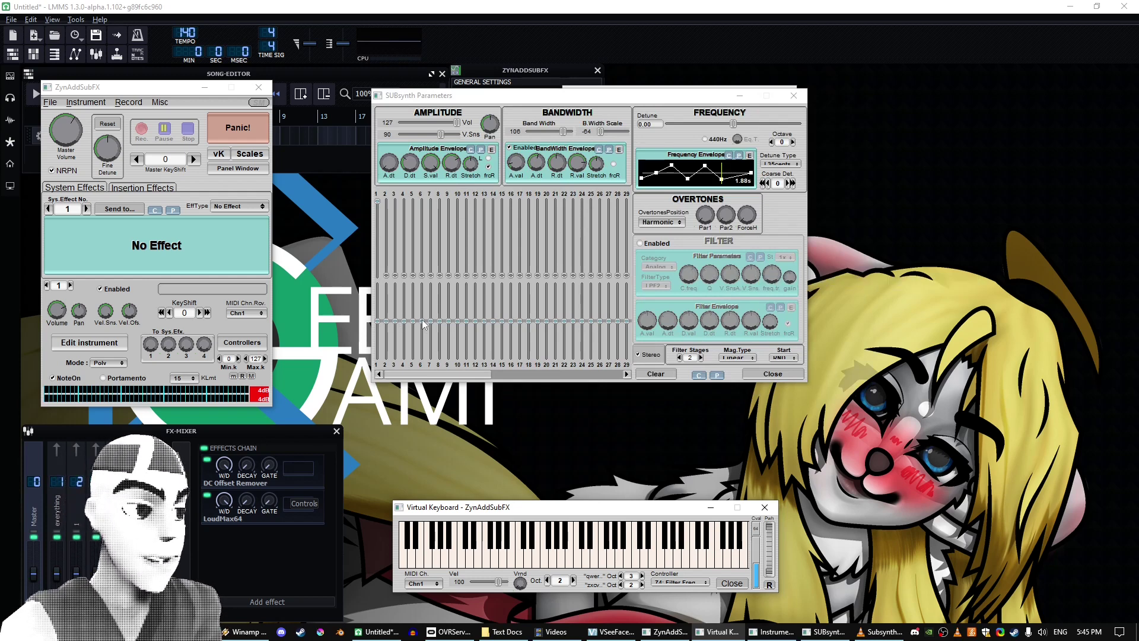
Step: Lower the sixth harmonic's relative bandwidth and raise the fourth harmonic's relative bandwidth
drag(423, 324, 424, 360)
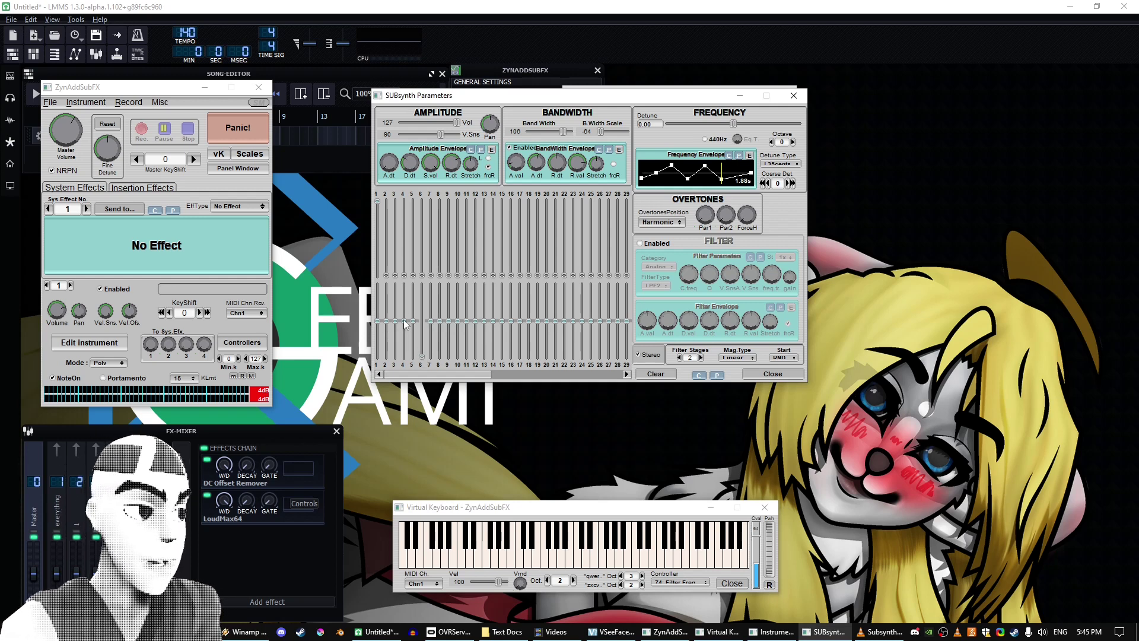
drag(406, 323, 407, 282)
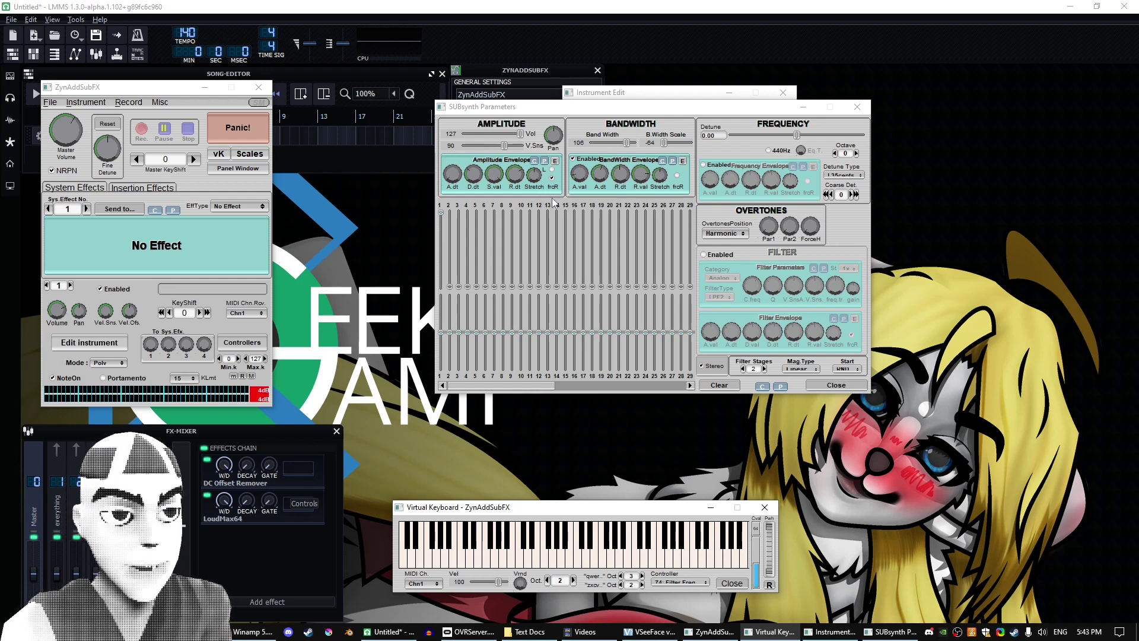
Step: Enable the SUBsynth frequency envelope and open its graph for editing in FreeMode
drag(610, 106, 547, 94)
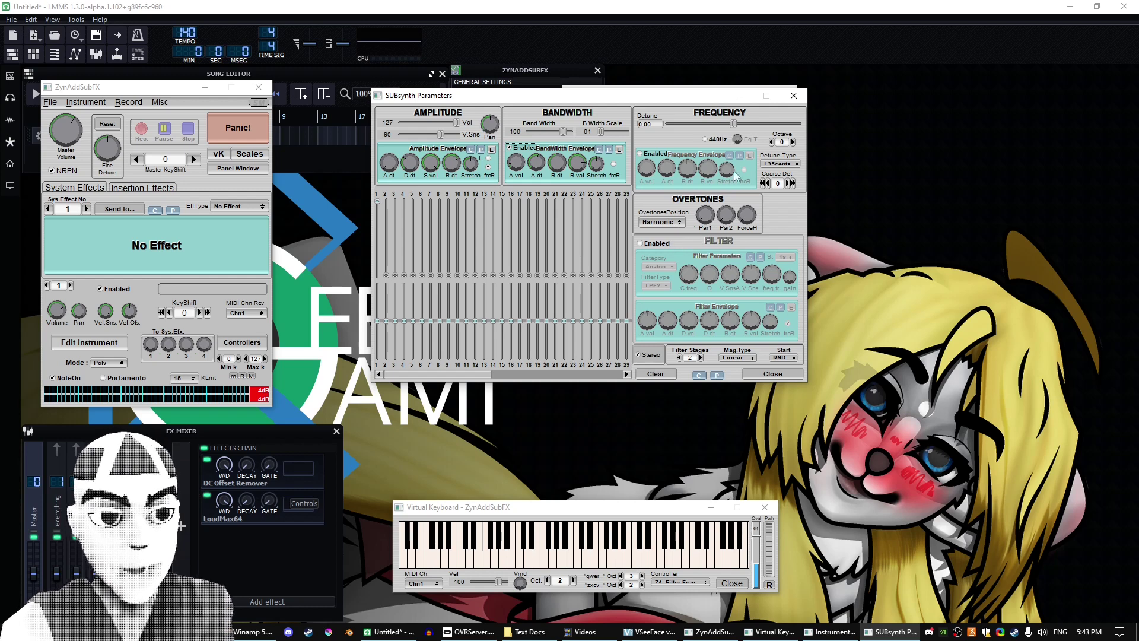
click(640, 154)
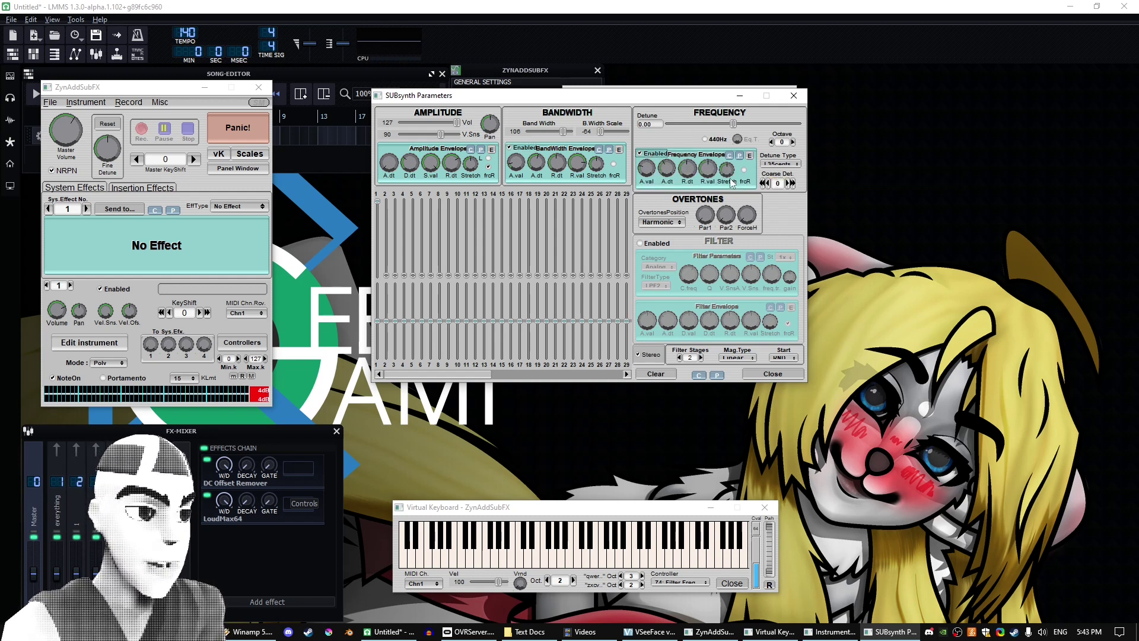
click(750, 156)
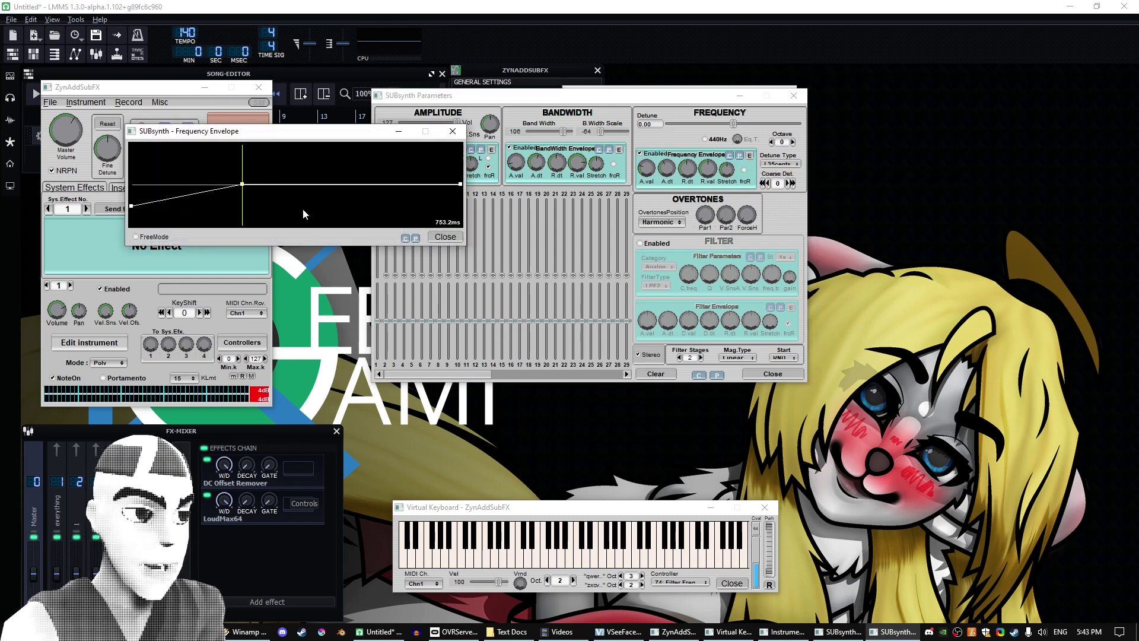
click(160, 236)
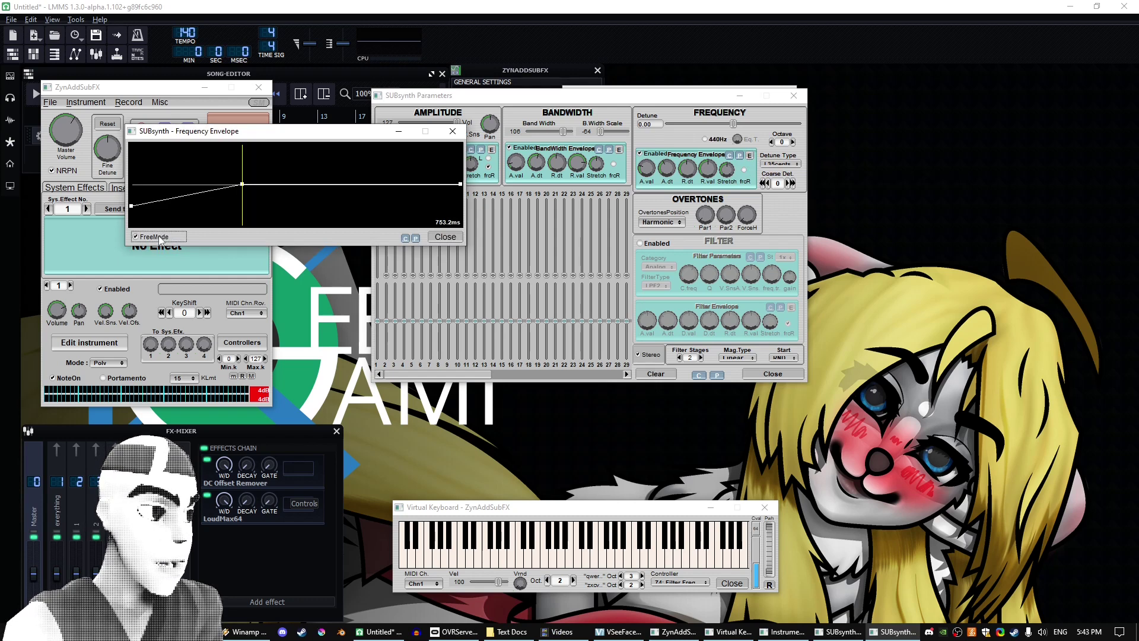
Step: Add four points to the frequency envelope, shape them into a zigzag, and play a test note before closing the envelope
click(242, 185)
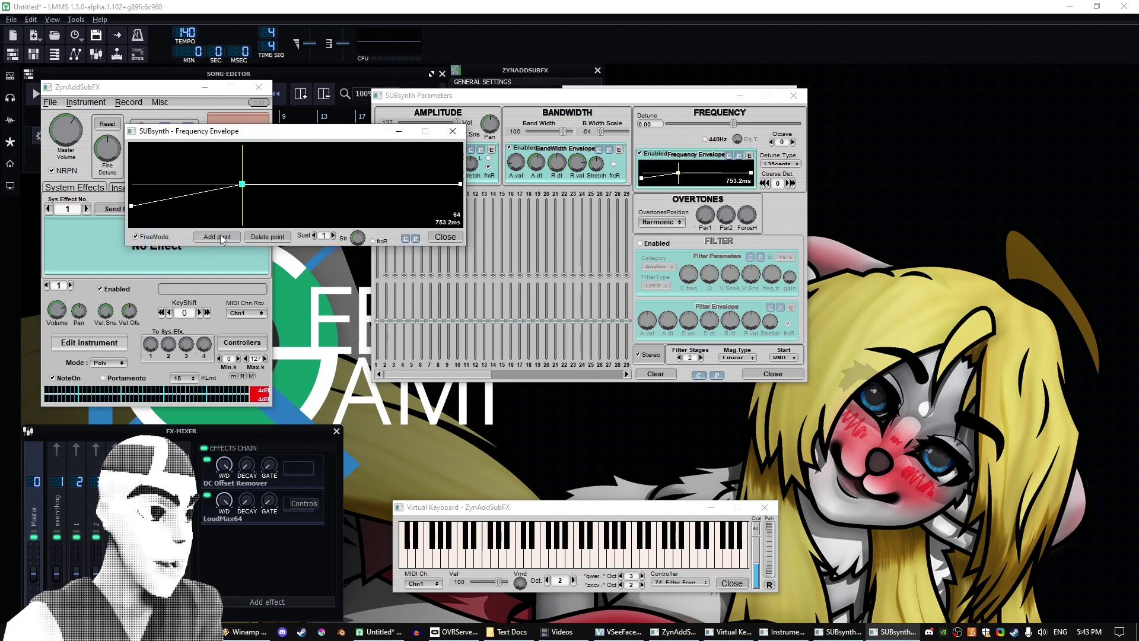
click(221, 237)
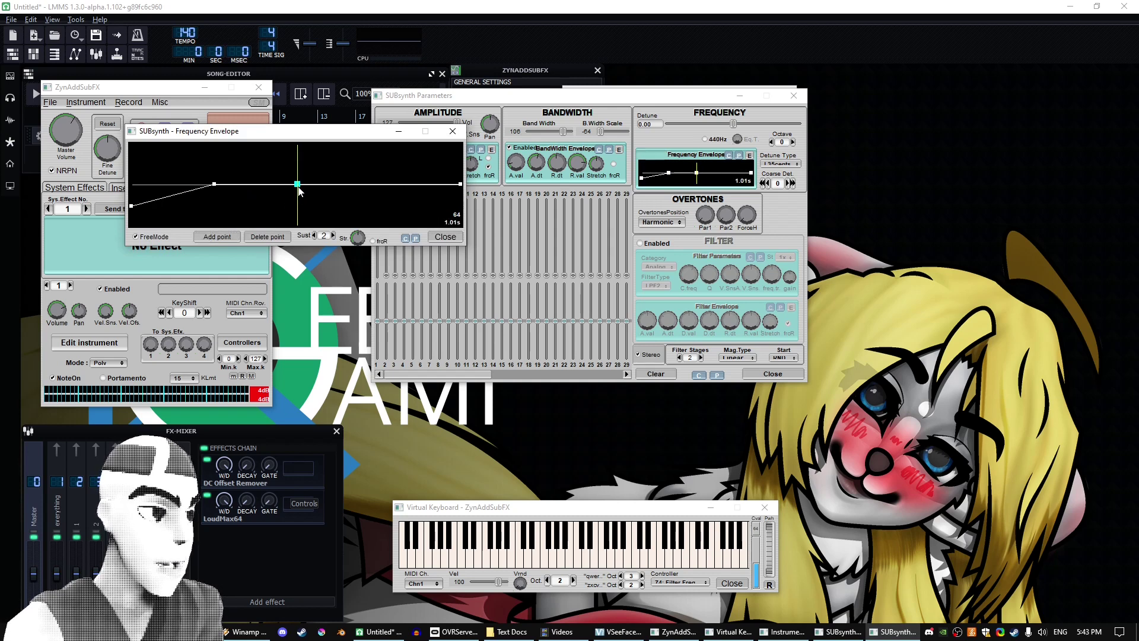
drag(298, 186, 373, 211)
click(214, 237)
click(217, 237)
click(213, 236)
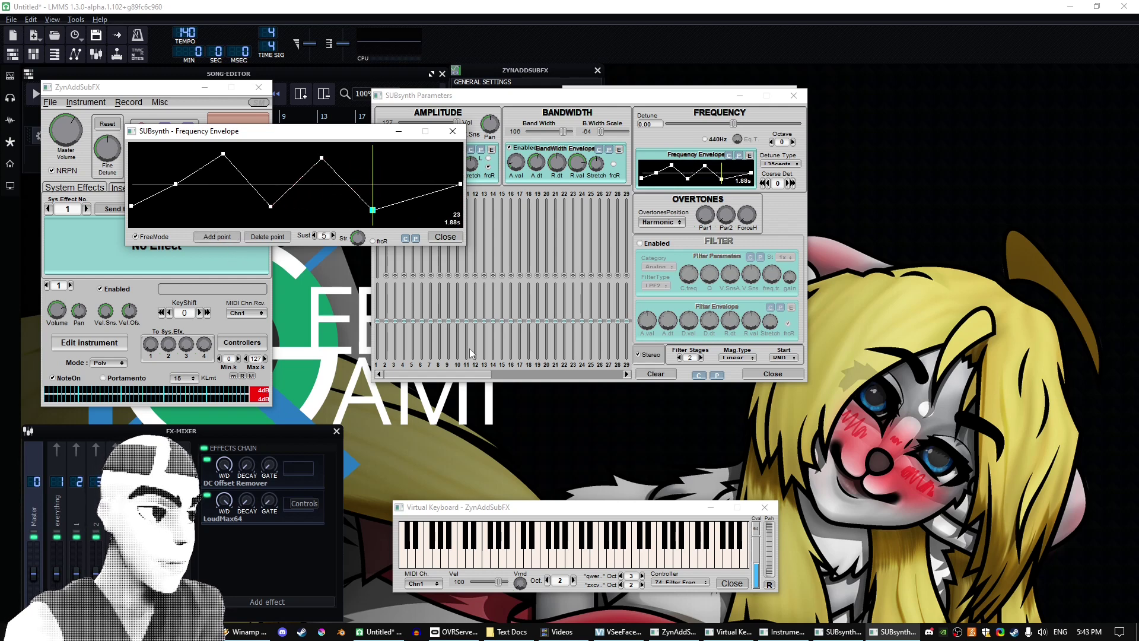
click(549, 514)
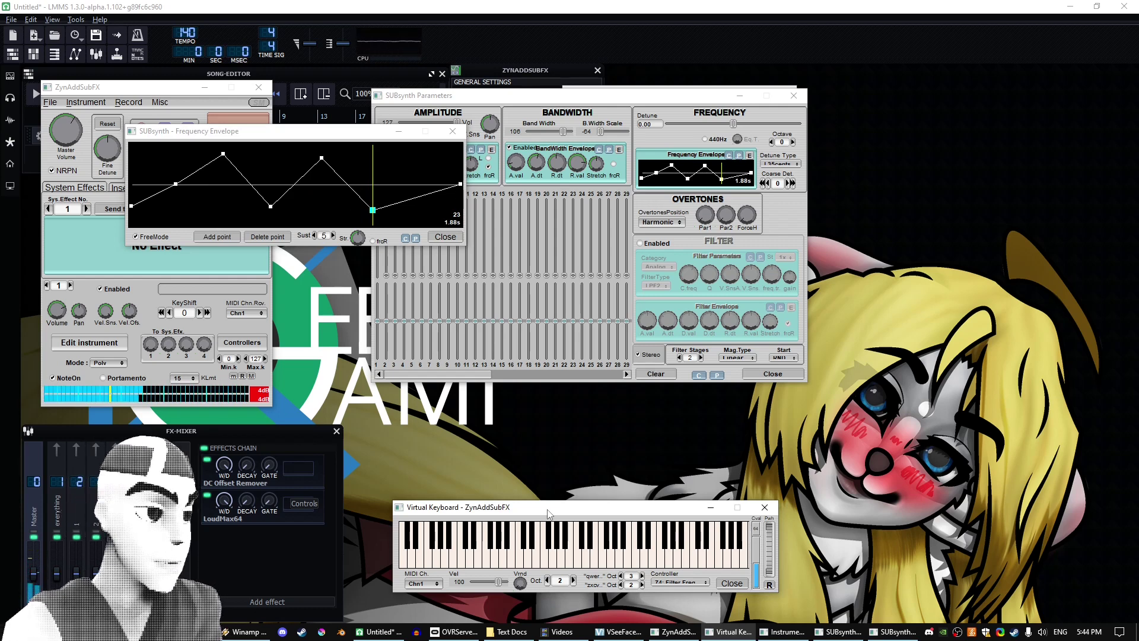
click(446, 237)
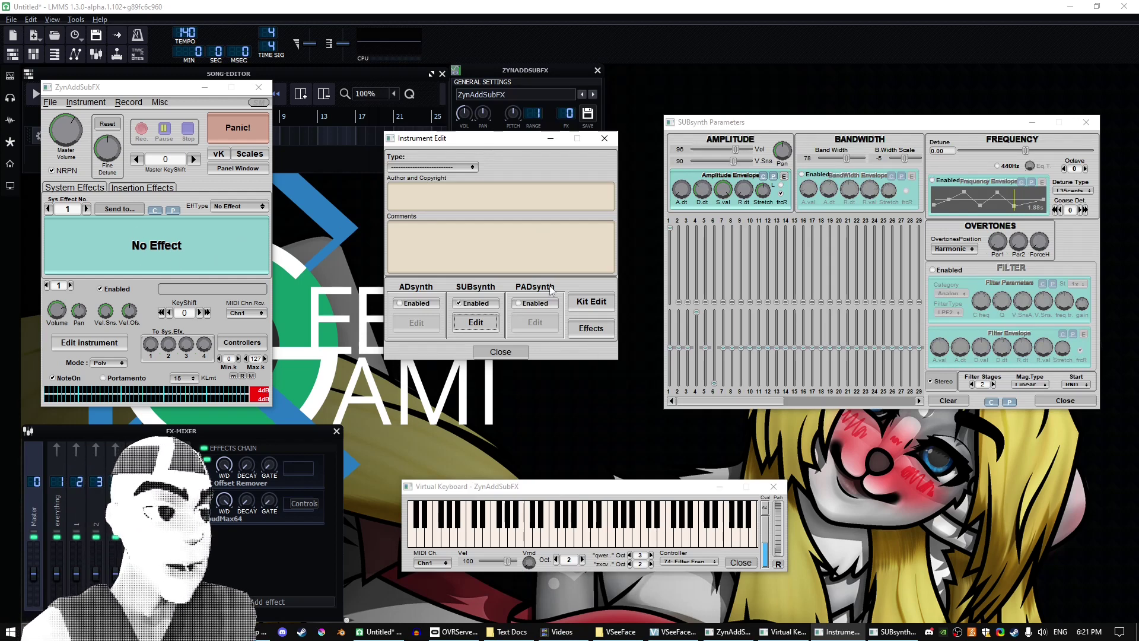
Step: Open the part's insert effects window and place it below the instrument's comments area
click(591, 328)
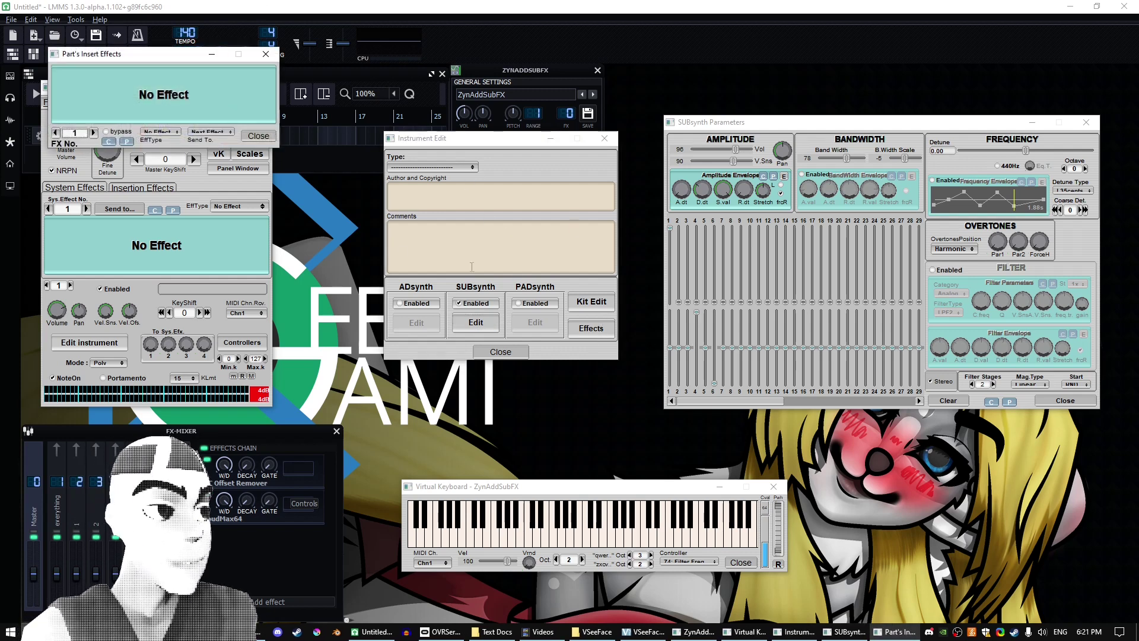
drag(161, 58, 522, 195)
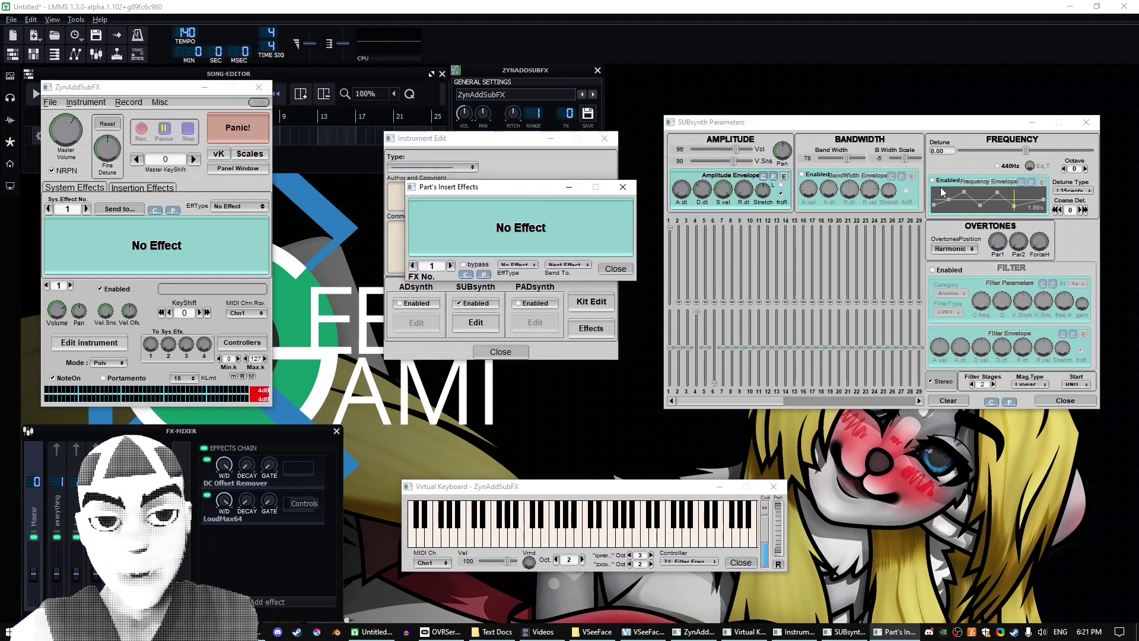
drag(546, 190, 564, 347)
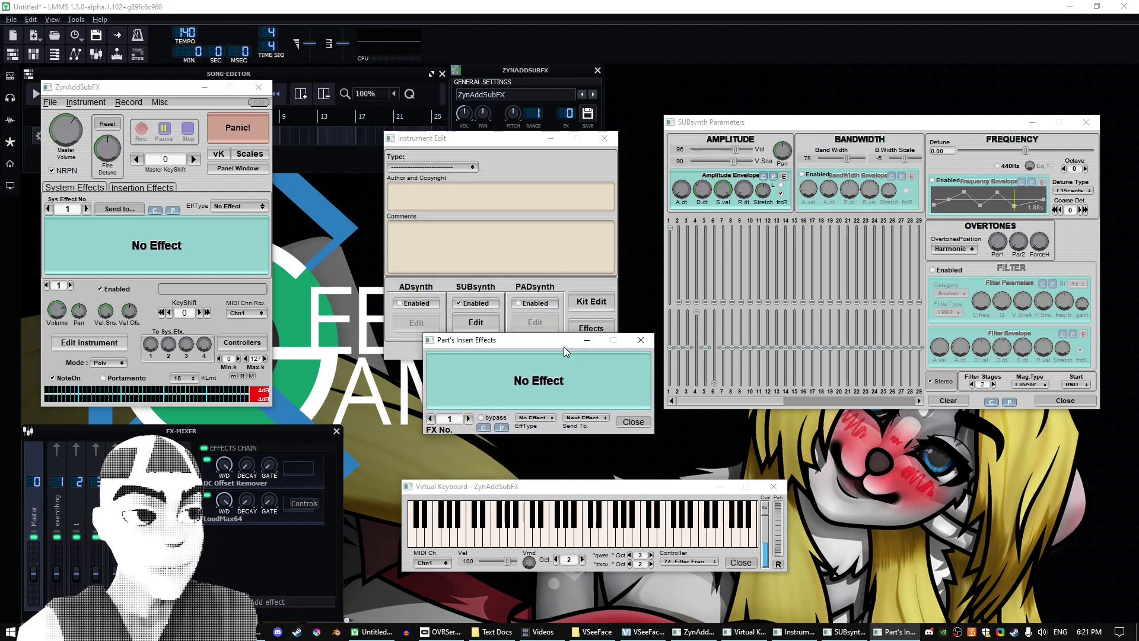
Step: Try Chorus in the first insert effect slot and replace it with Distortion
click(531, 418)
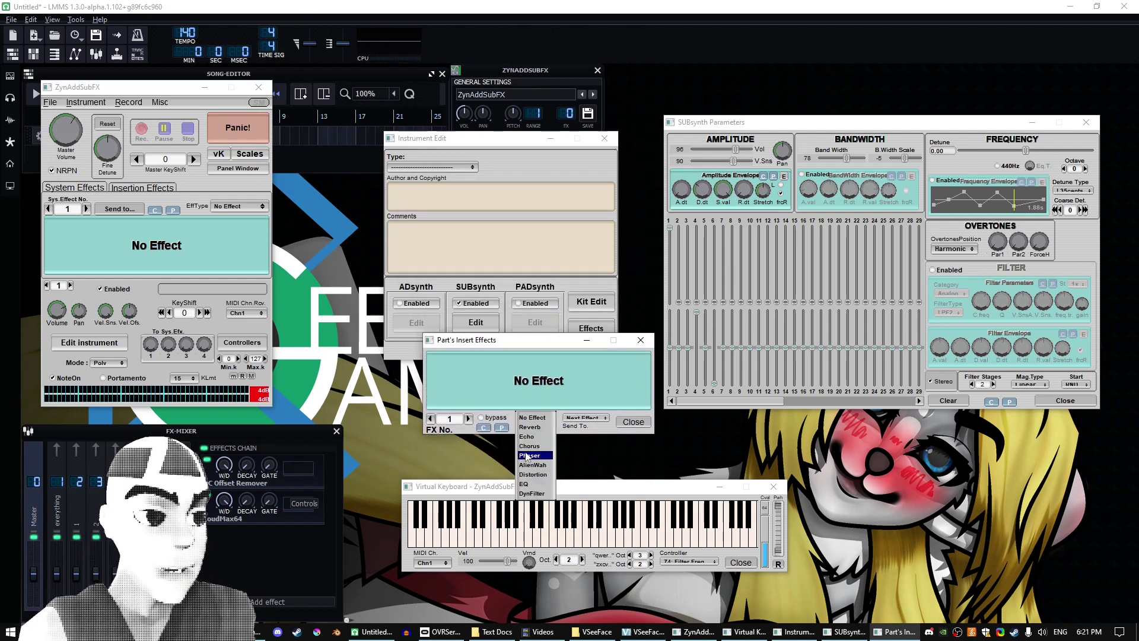
click(529, 446)
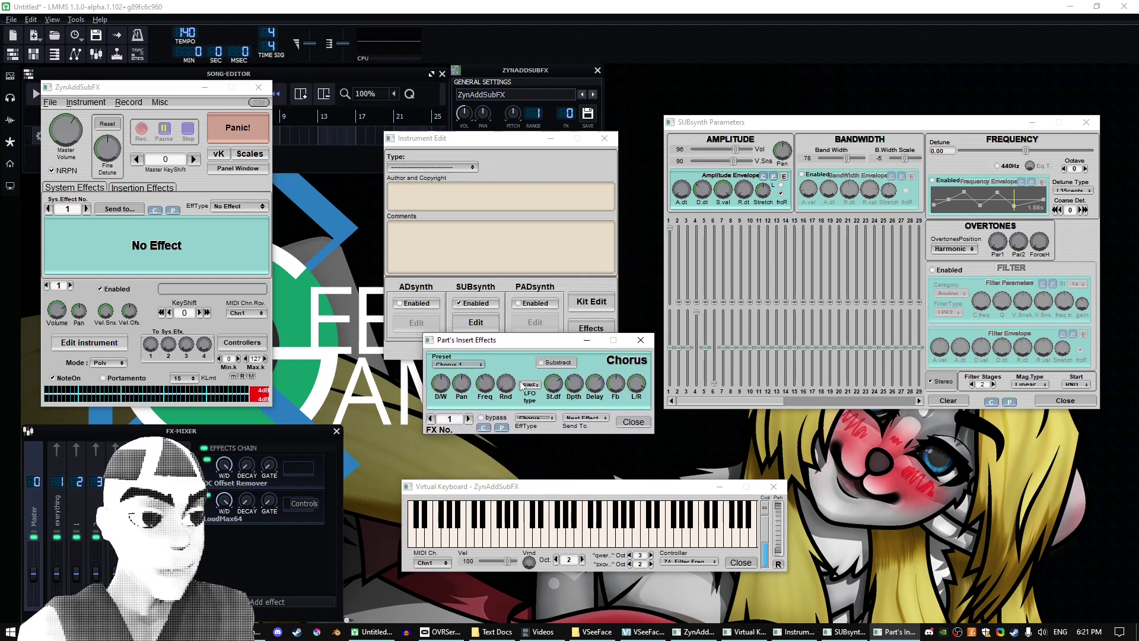
click(531, 418)
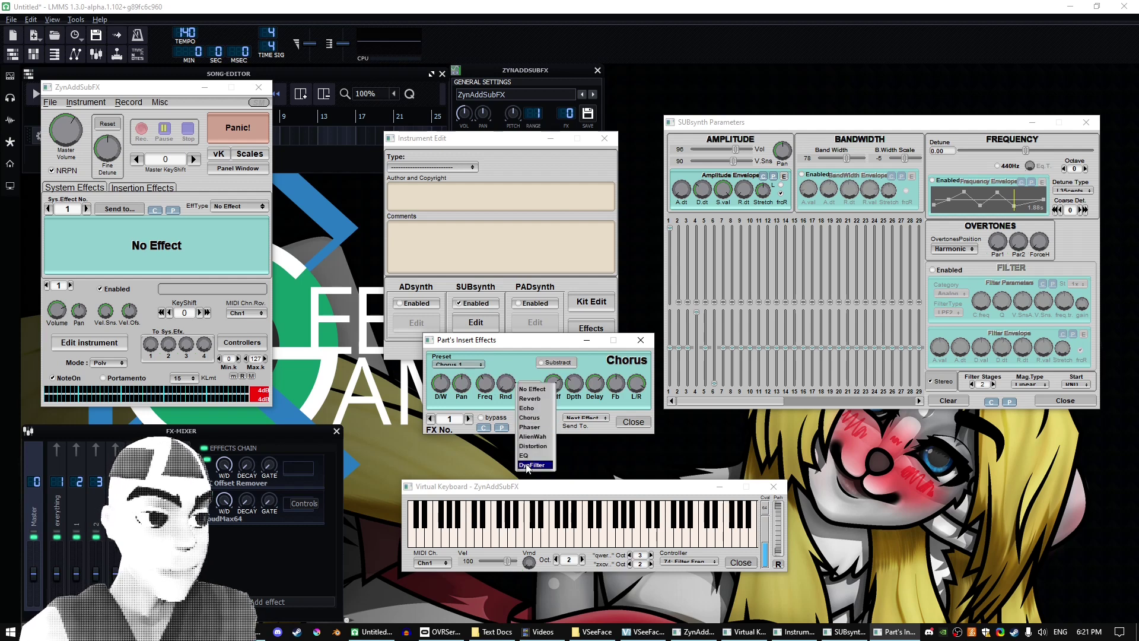
click(531, 451)
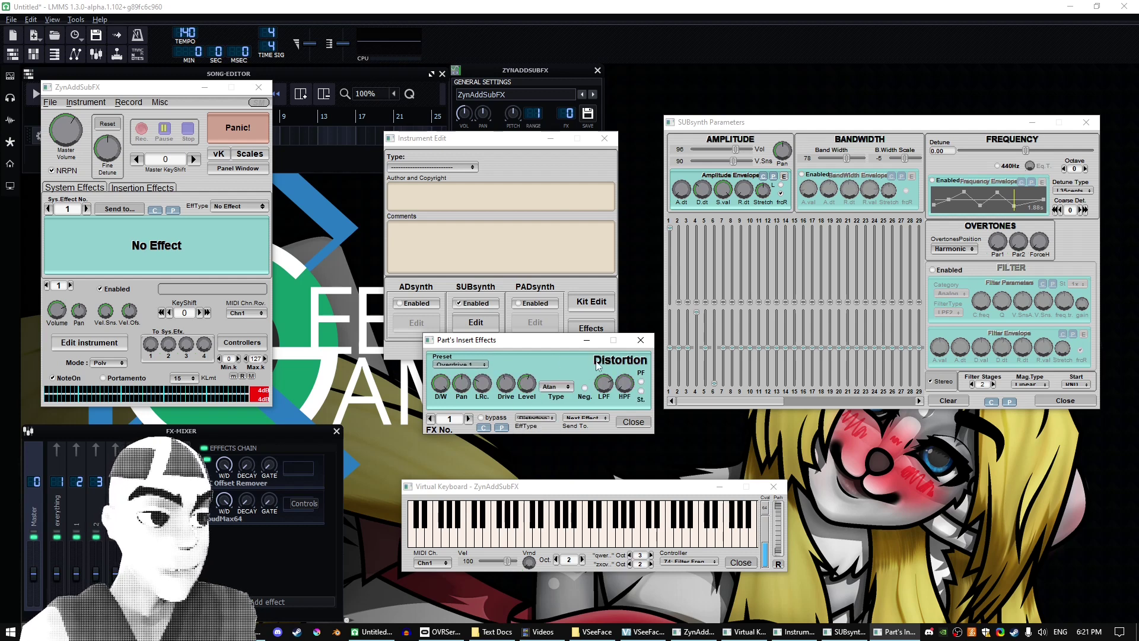
Step: Compare the sound with the Distortion bypassed and active by playing test notes in each state
click(489, 416)
click(549, 481)
key(t)
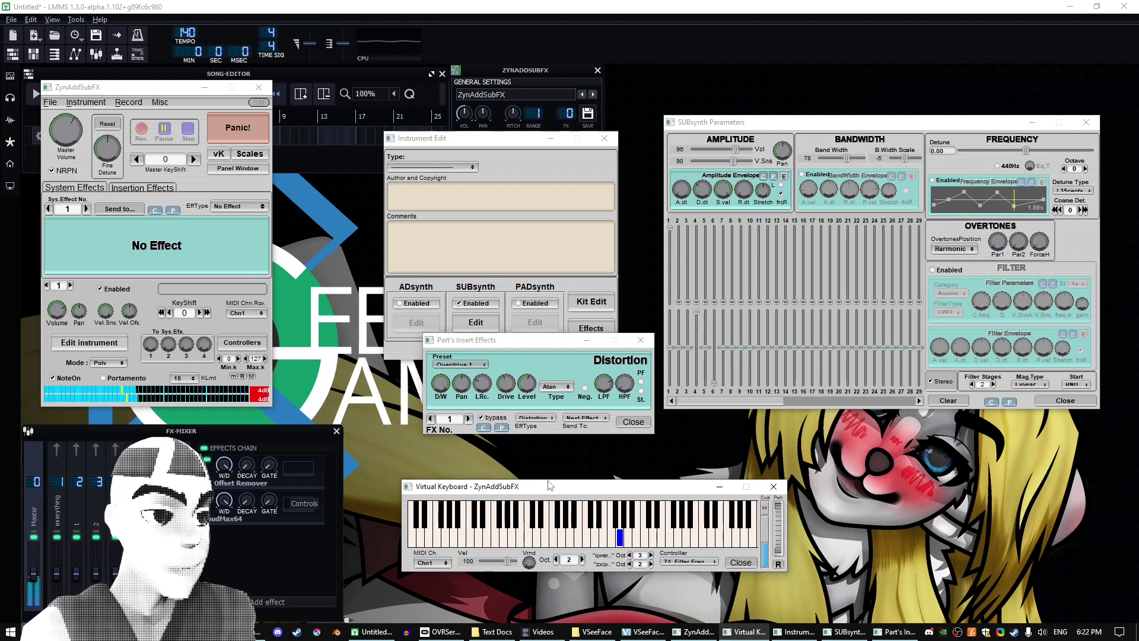
click(498, 419)
drag(526, 485, 524, 487)
key(t)
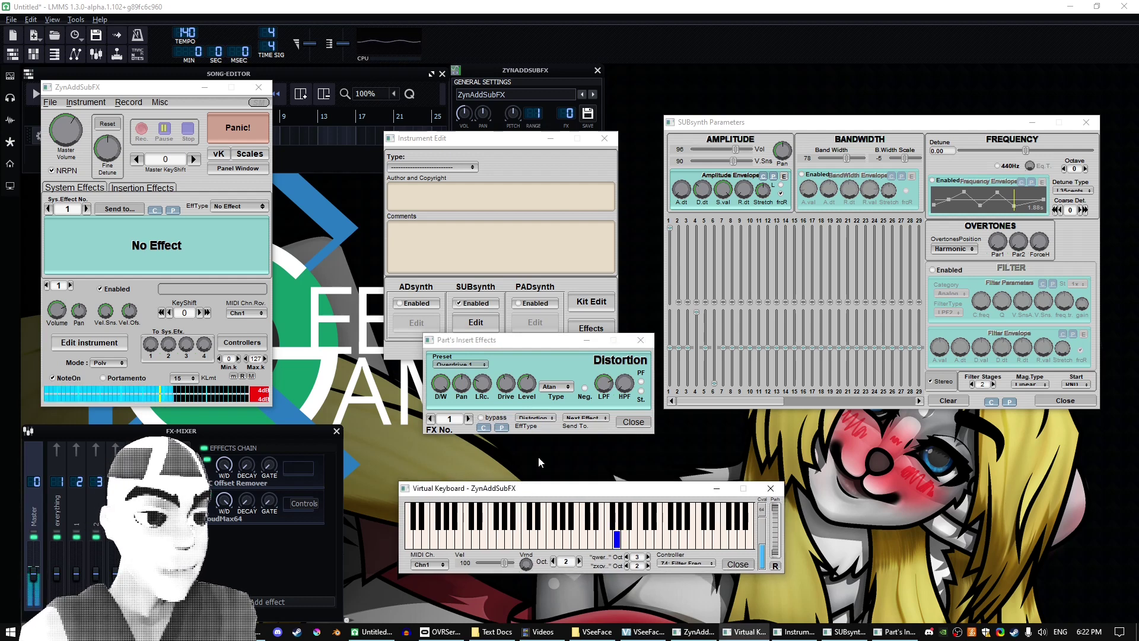
click(560, 494)
key(t)
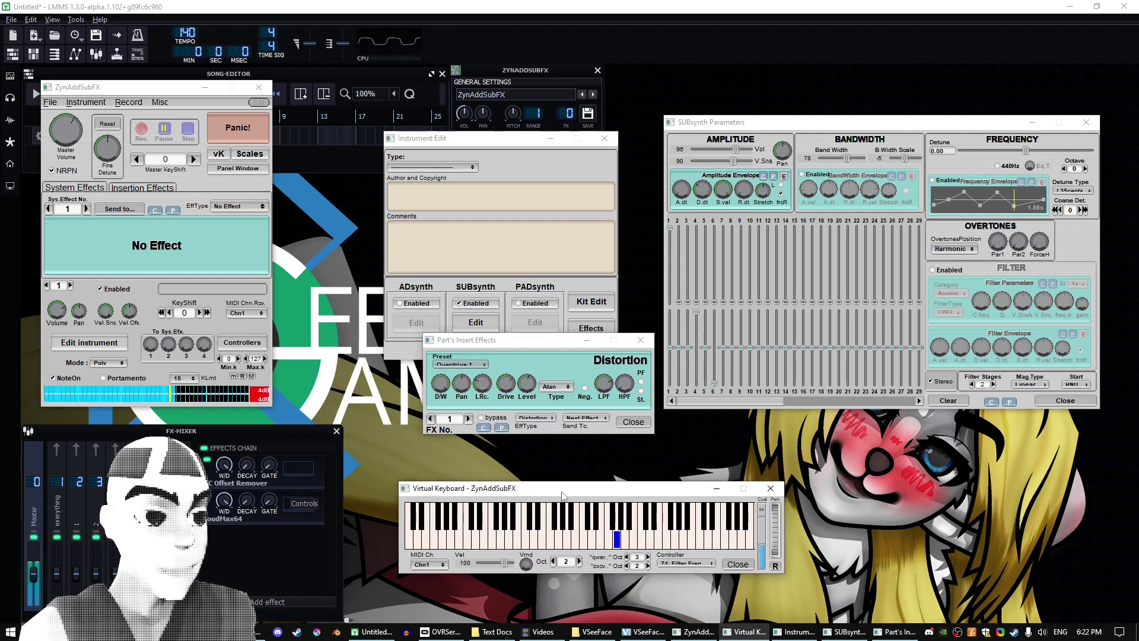
Step: Adjust the Distortion's low-pass filter and drive, enable its stereo option, and play several test notes
drag(609, 392, 591, 348)
click(641, 391)
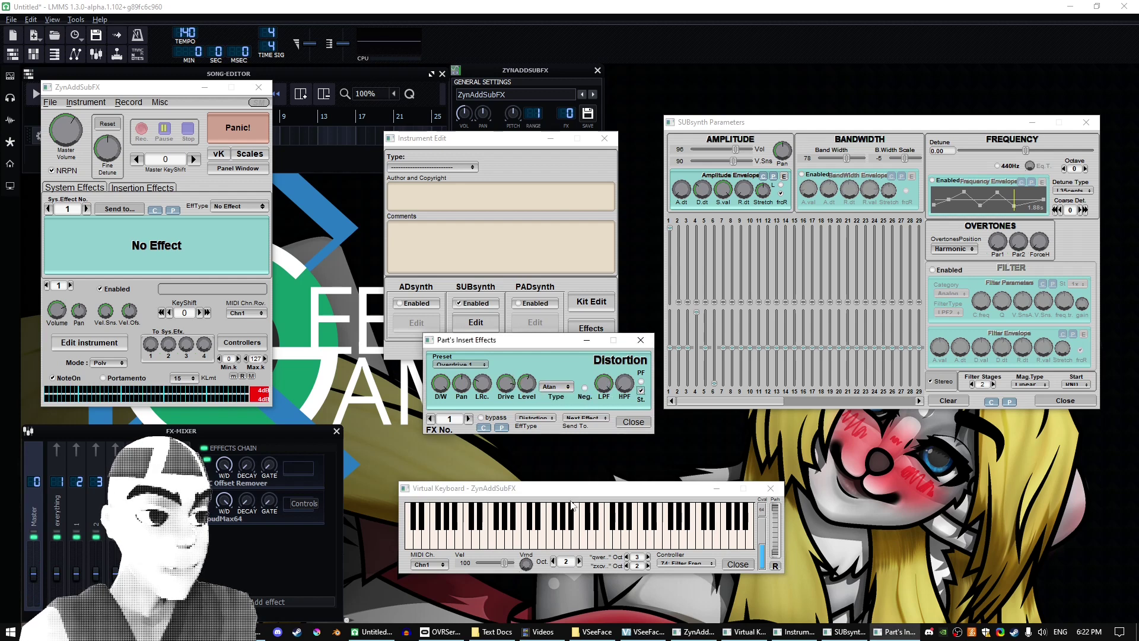
key(t)
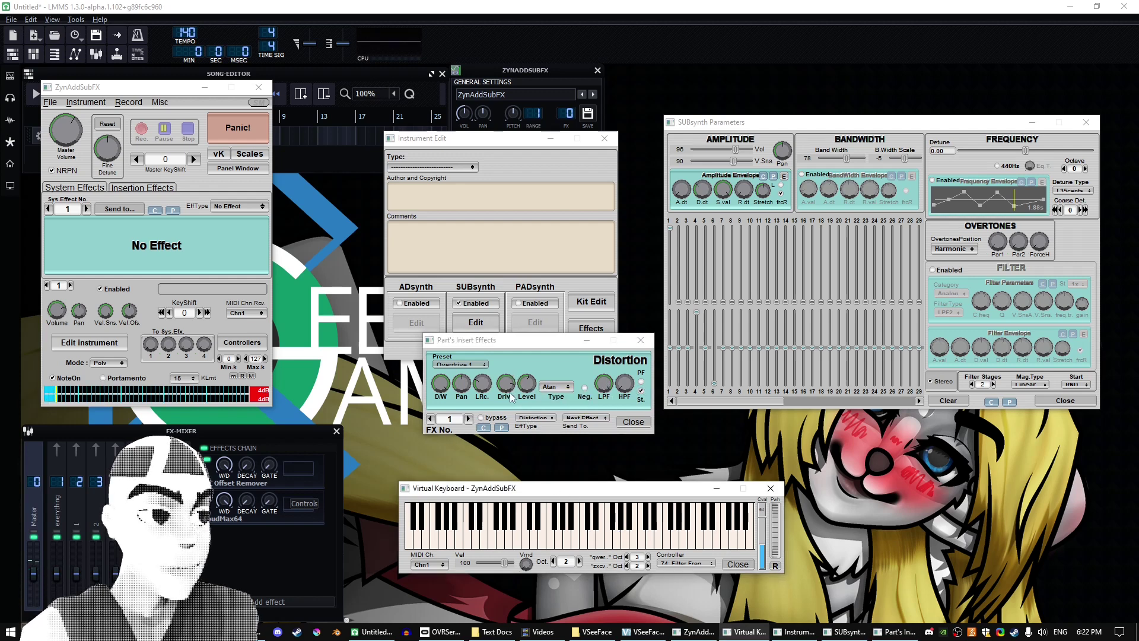
drag(509, 390, 513, 406)
click(551, 492)
key(t)
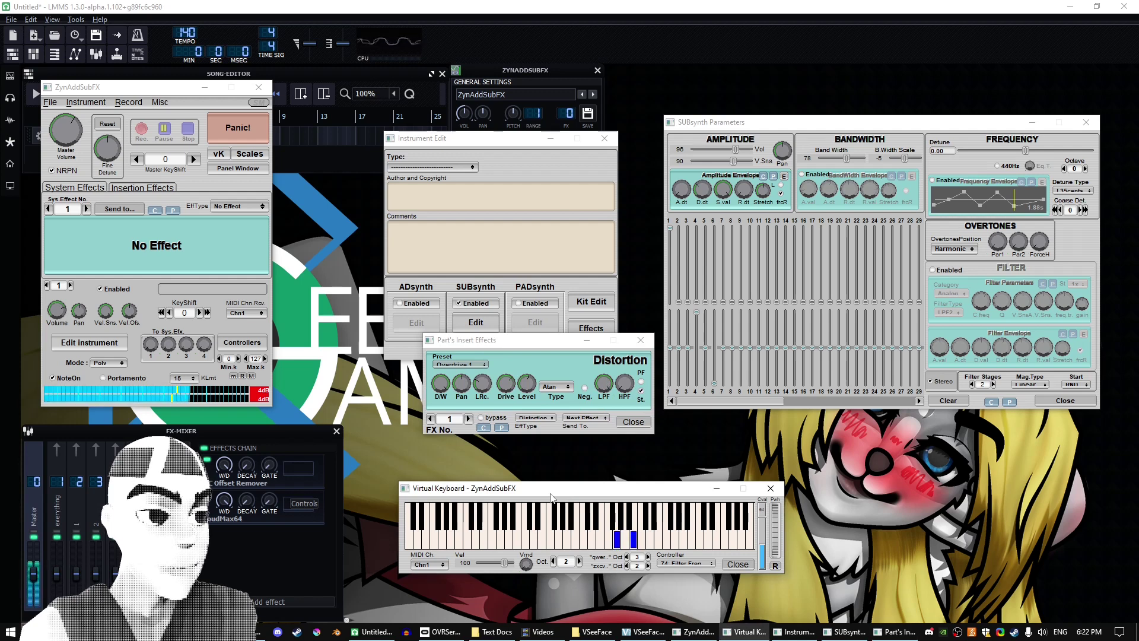
key(i)
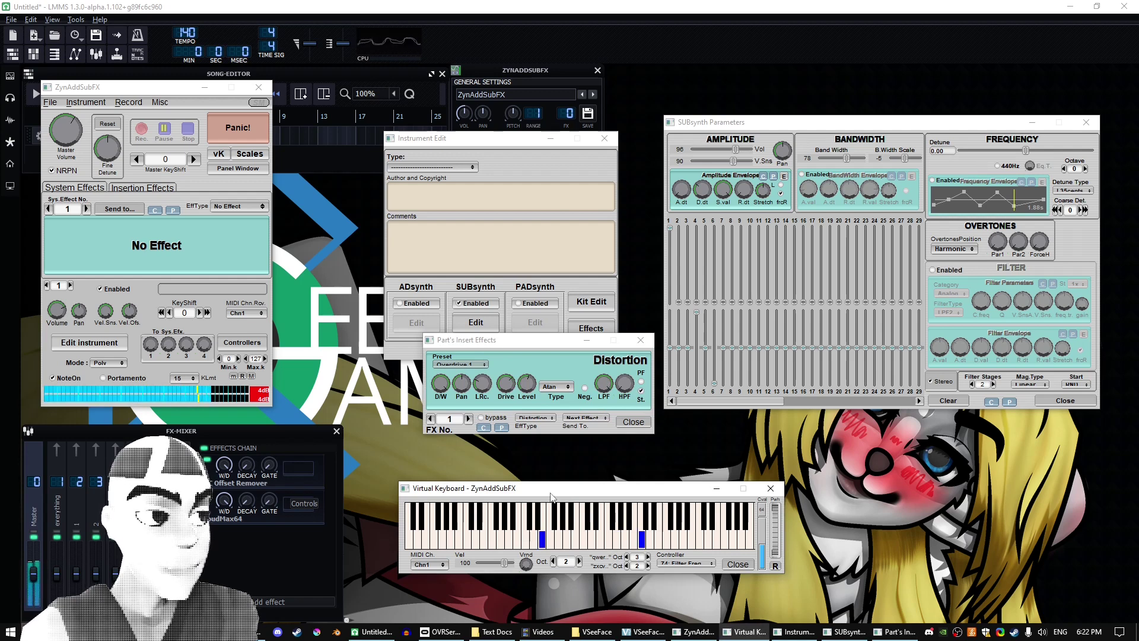
Step: Clear the Distortion from the first insert effect slot and load Echo instead
click(536, 418)
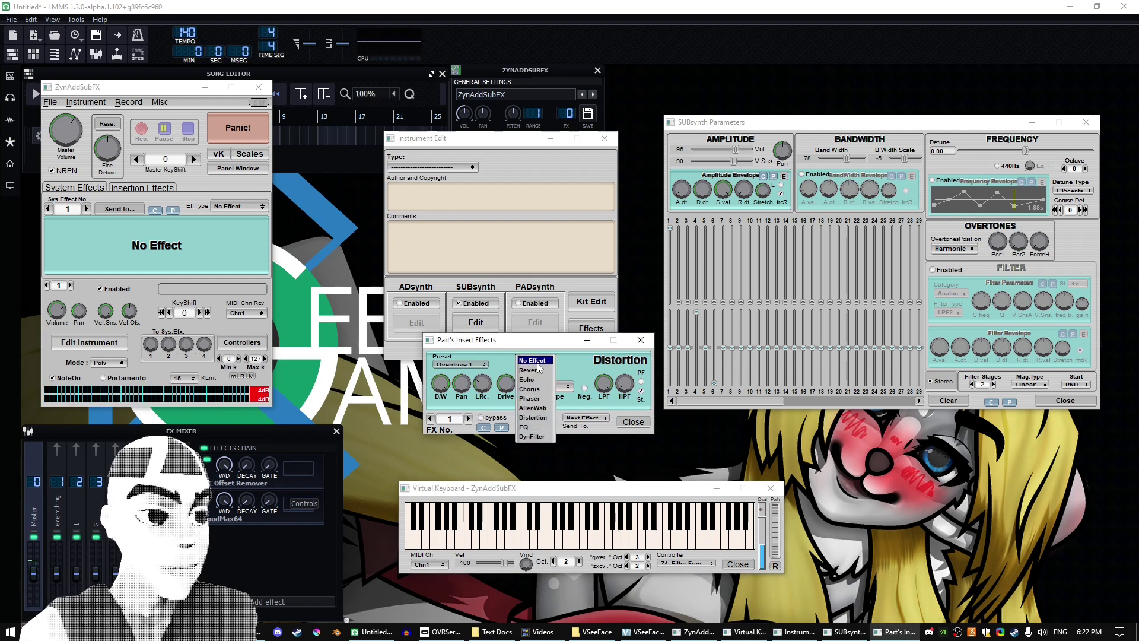
click(567, 372)
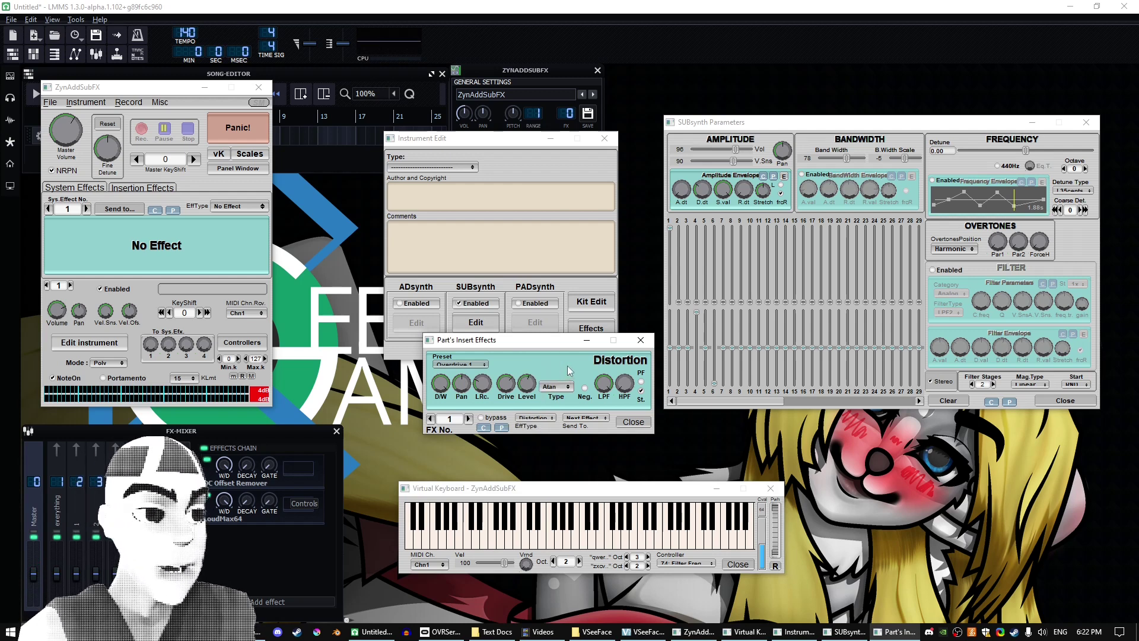
click(535, 418)
click(528, 360)
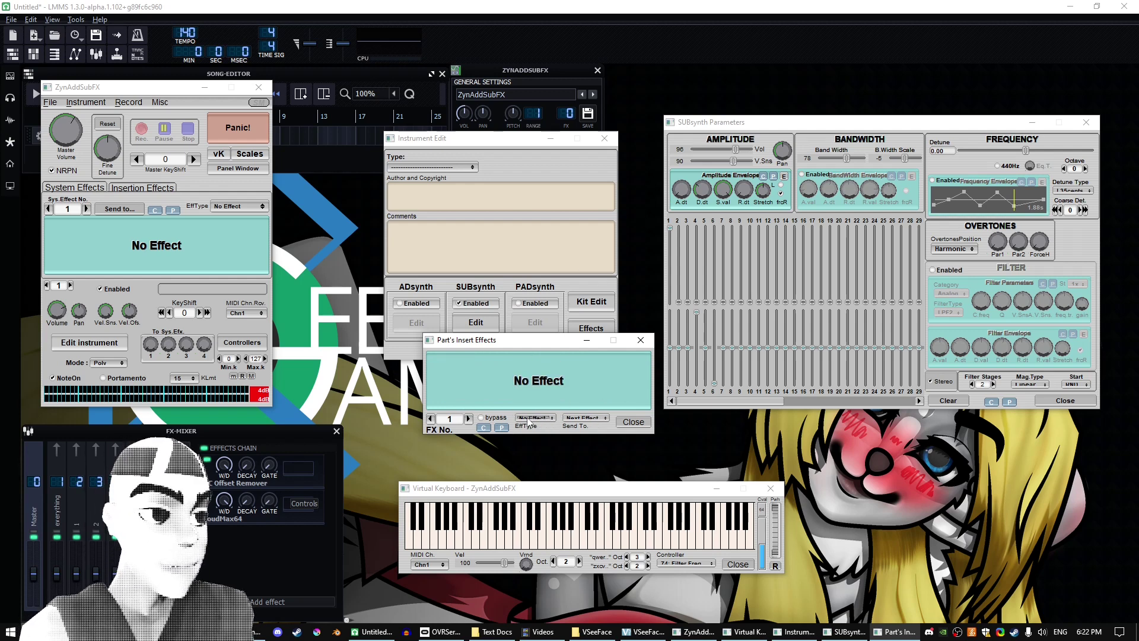
click(529, 418)
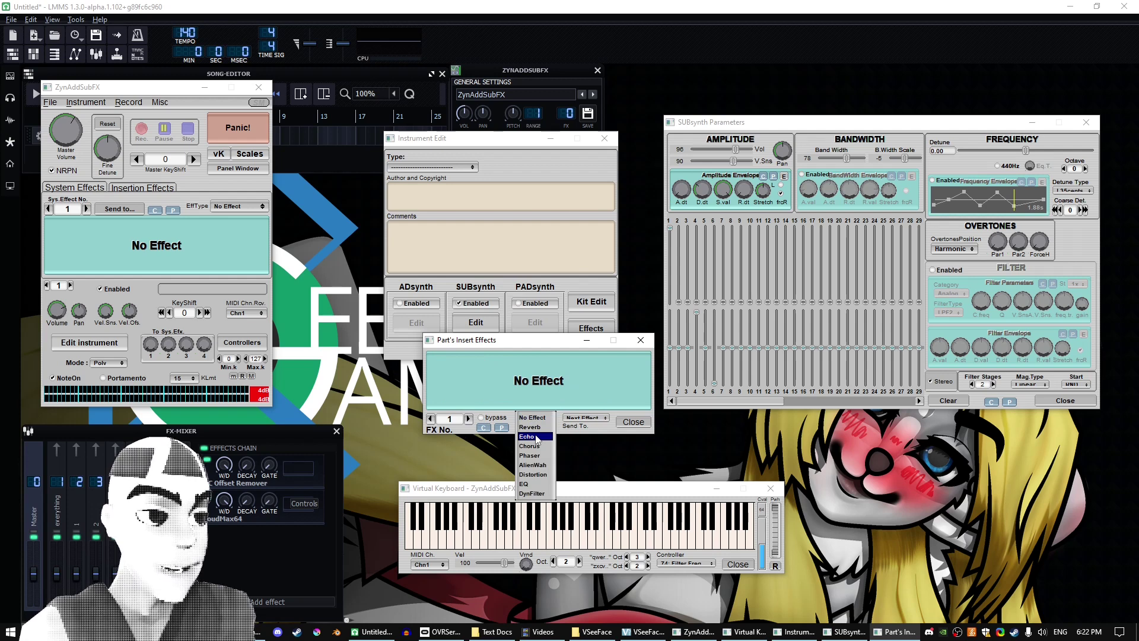
click(536, 438)
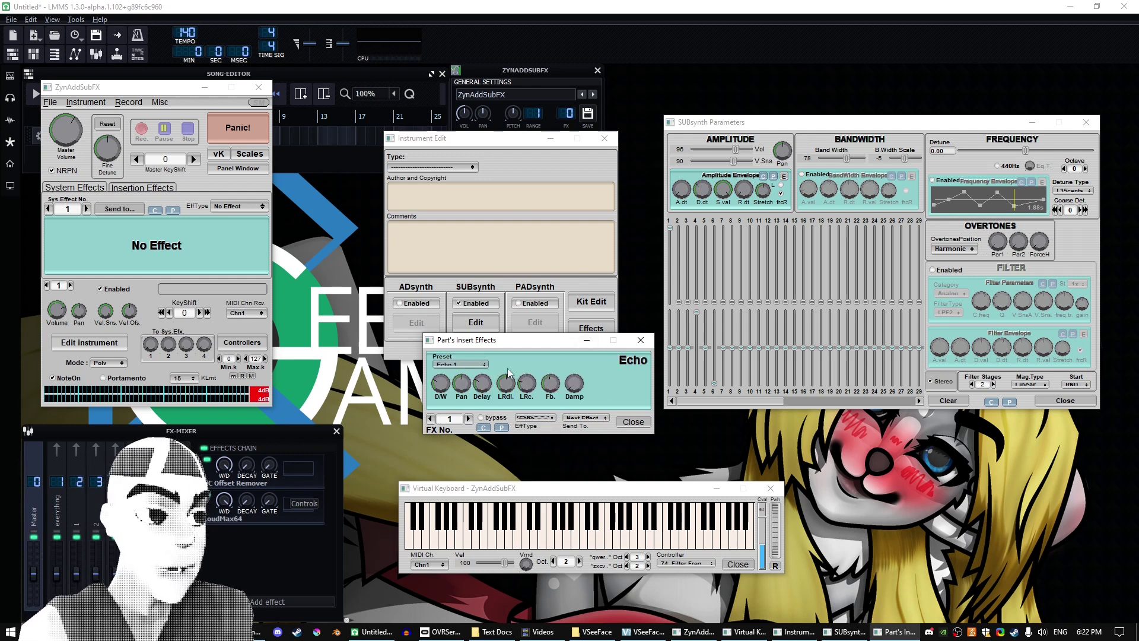
Step: Move the insert effects window away from the keyboard, adjust the Echo's delay, and play a test note
drag(514, 339, 511, 300)
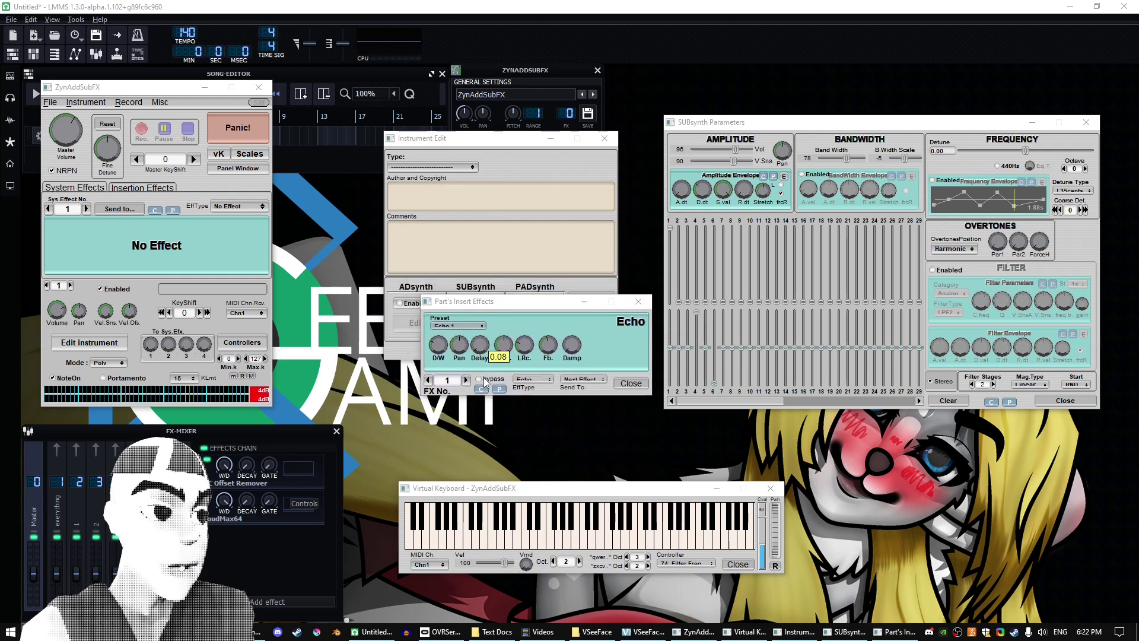
drag(484, 376, 480, 353)
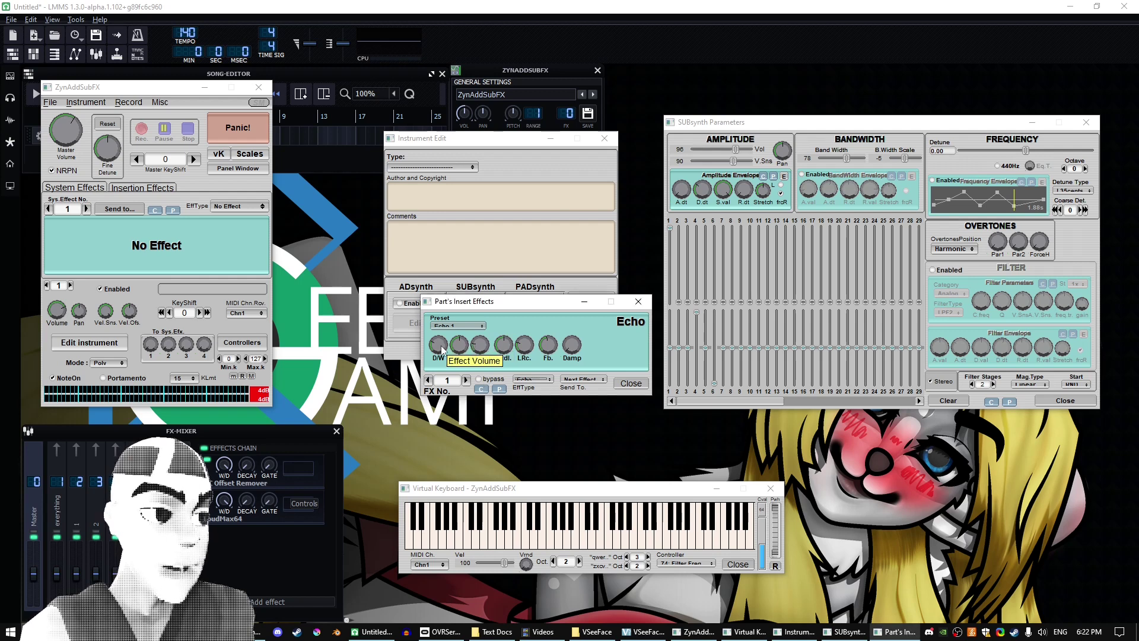
click(552, 492)
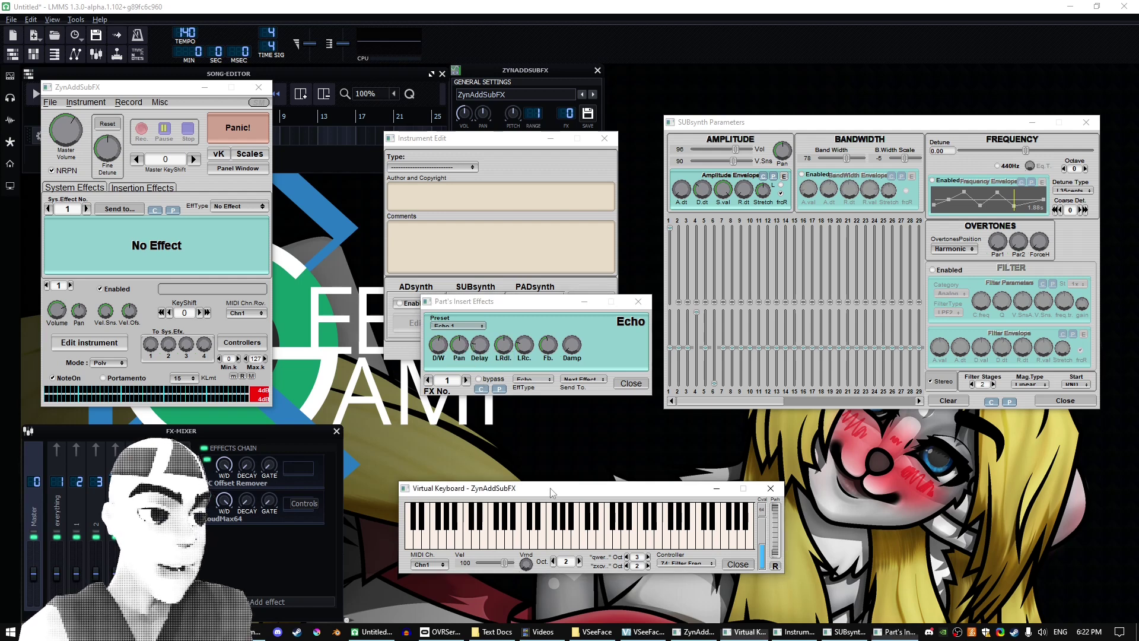
key(u)
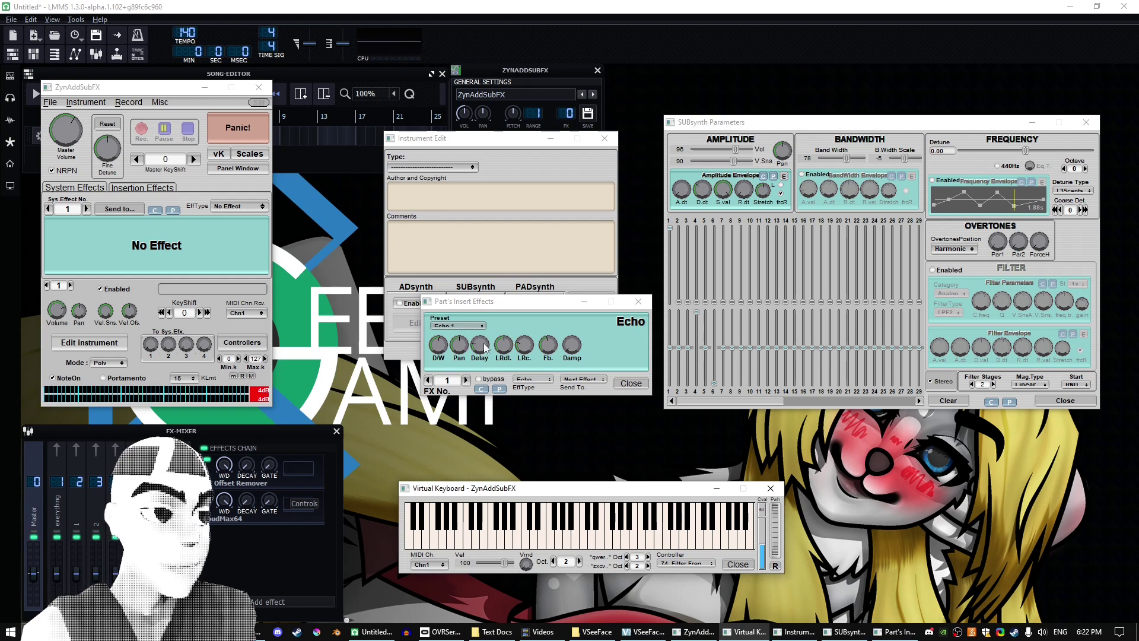
Step: Readjust the Echo's delay and play several test notes to hear the repeats
click(487, 364)
scroll(485, 365, down, 3)
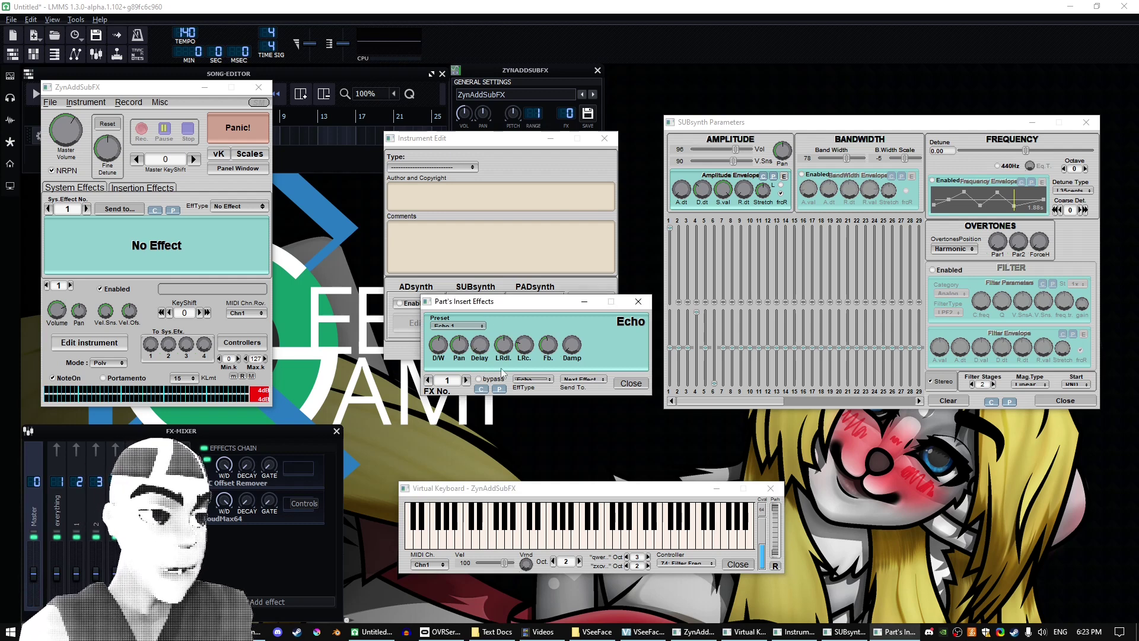
click(566, 497)
key(u)
key(o)
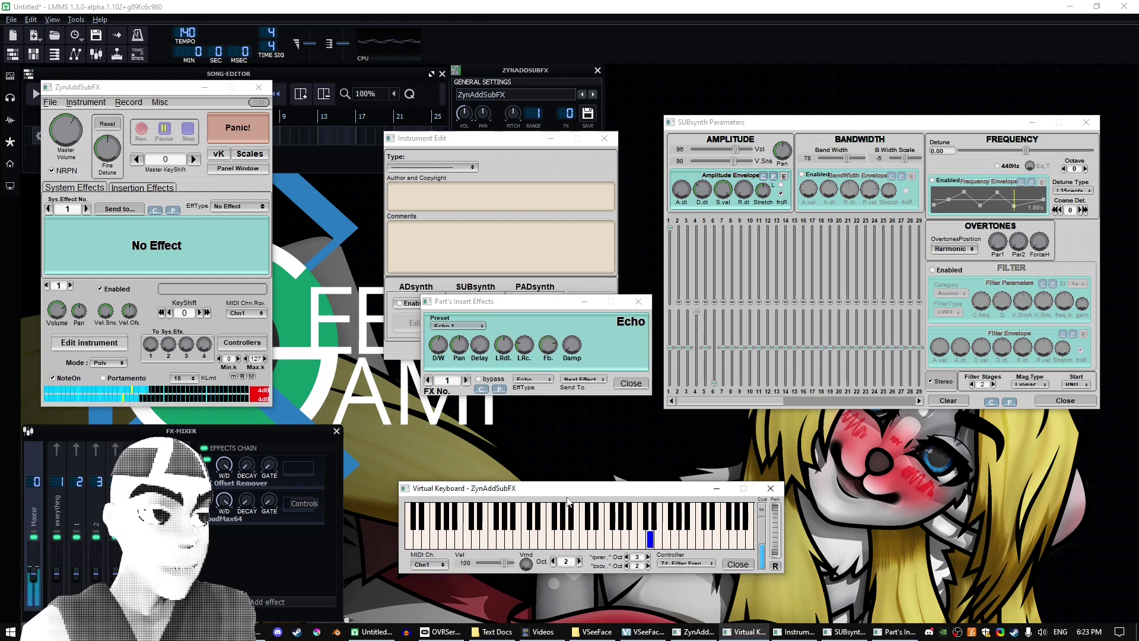
key(c)
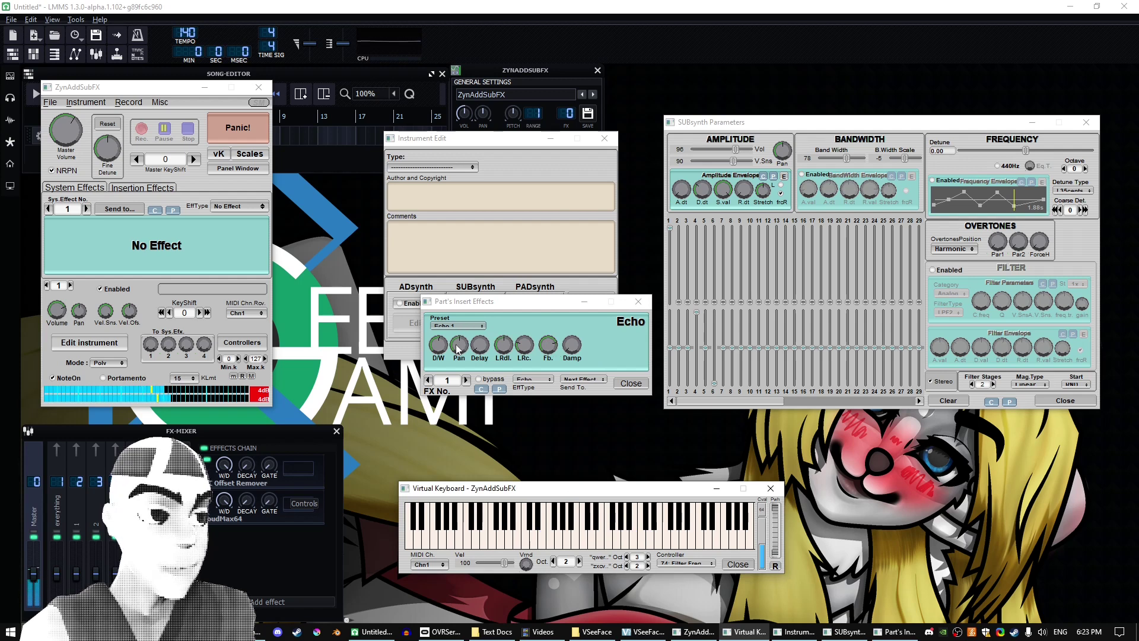
Step: Raise the Echo's feedback and play a test note
drag(549, 349, 548, 332)
click(537, 488)
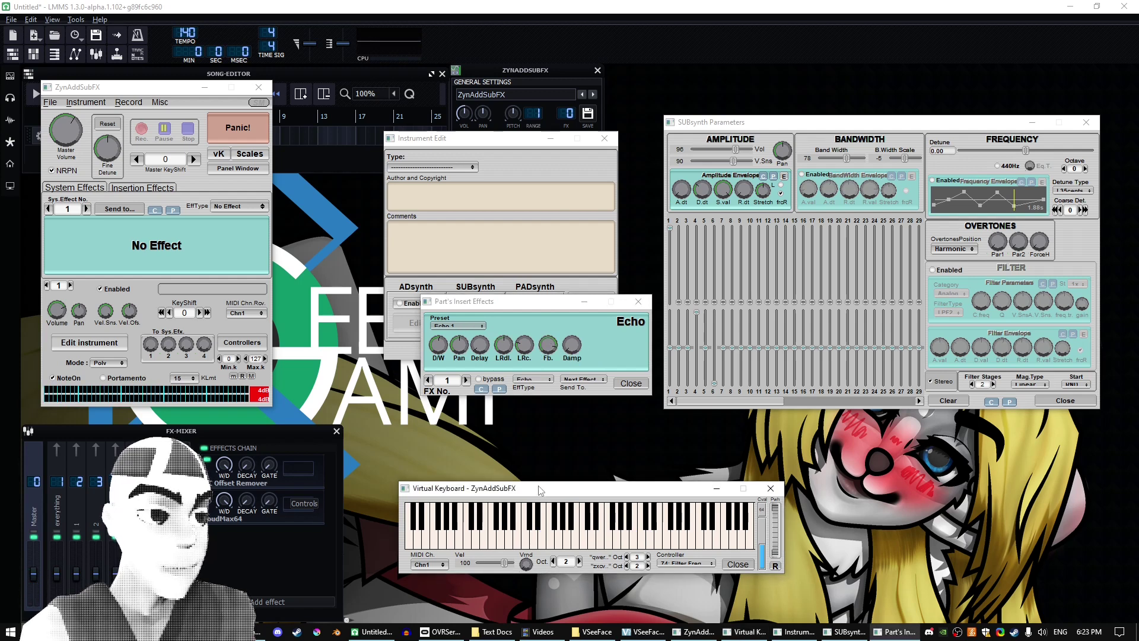
key(y)
Step: Lower the Echo's delay slightly and play several high and low test notes
drag(479, 347, 478, 352)
click(545, 493)
key(y)
key(o)
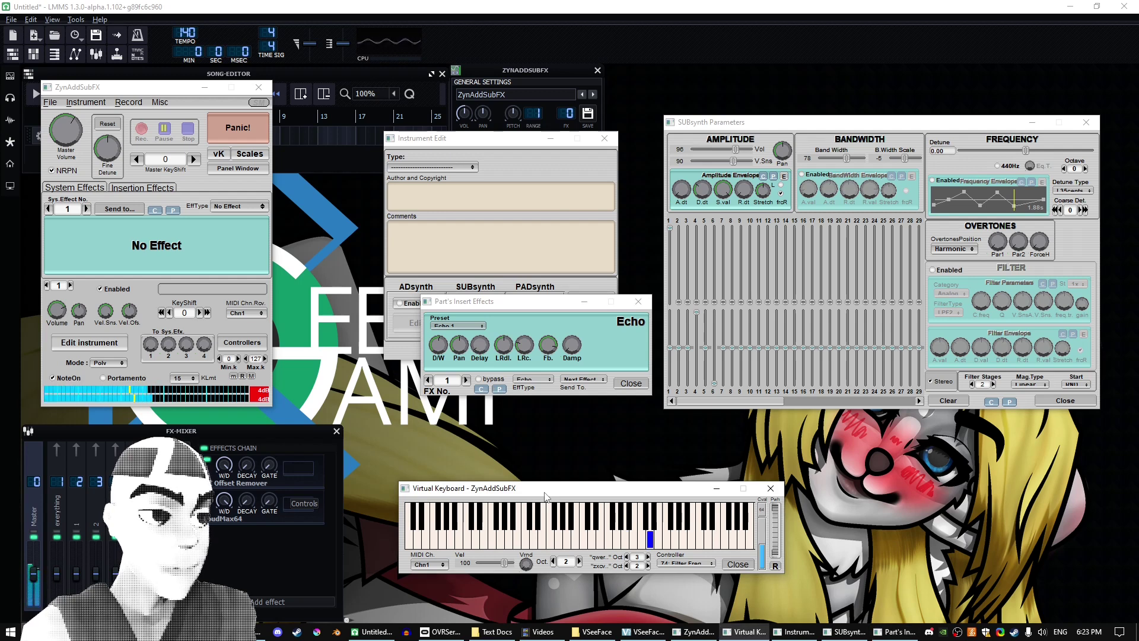
key(x)
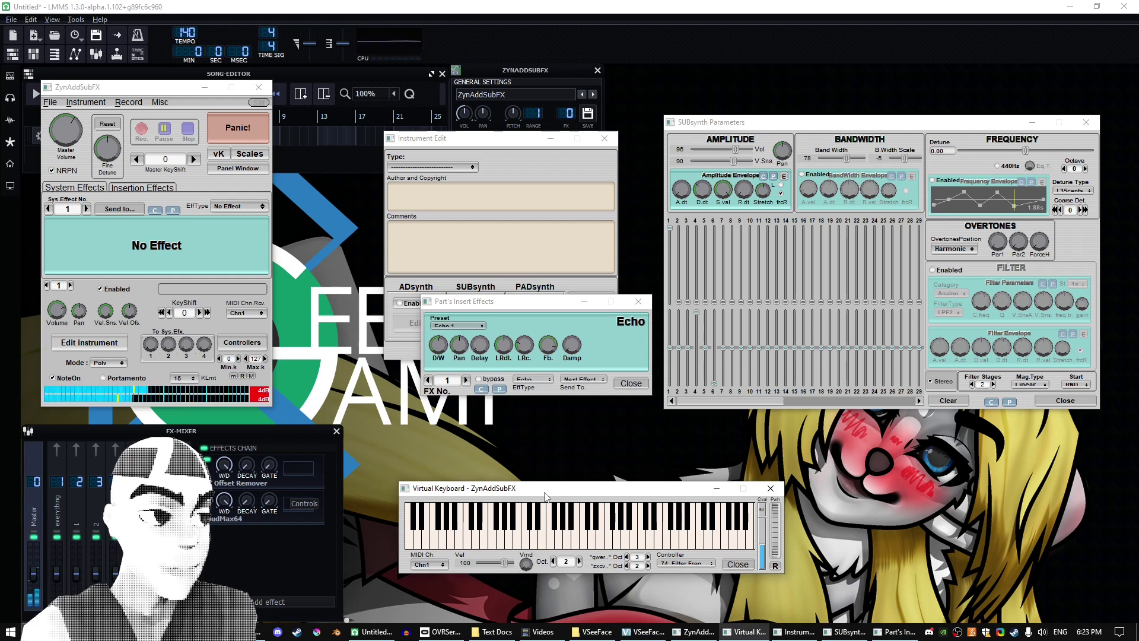
key(t)
Step: Load Distortion into insert effect slot 3 and play several test notes through the effect chain
click(466, 379)
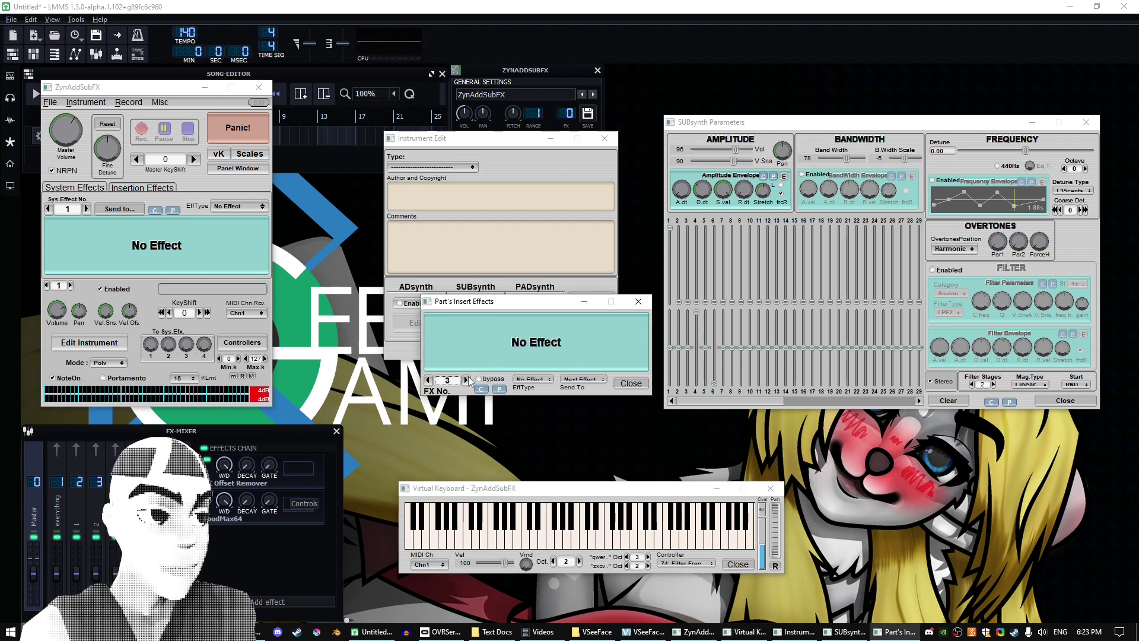
click(466, 380)
click(532, 379)
click(532, 435)
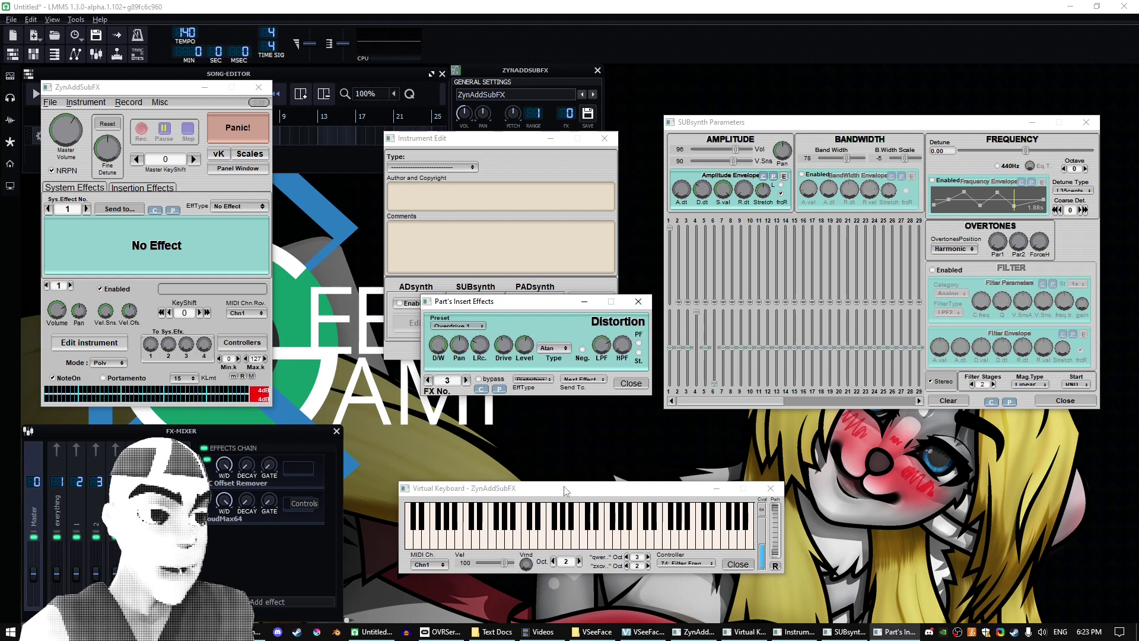
click(580, 491)
key(y)
key(o)
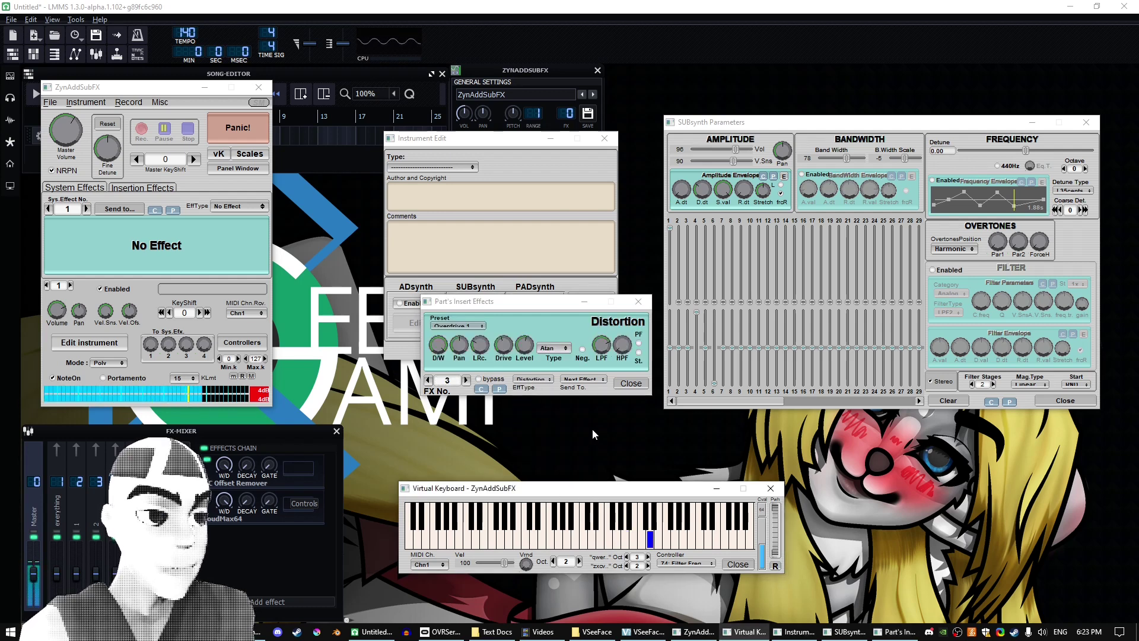
key(u)
key(c)
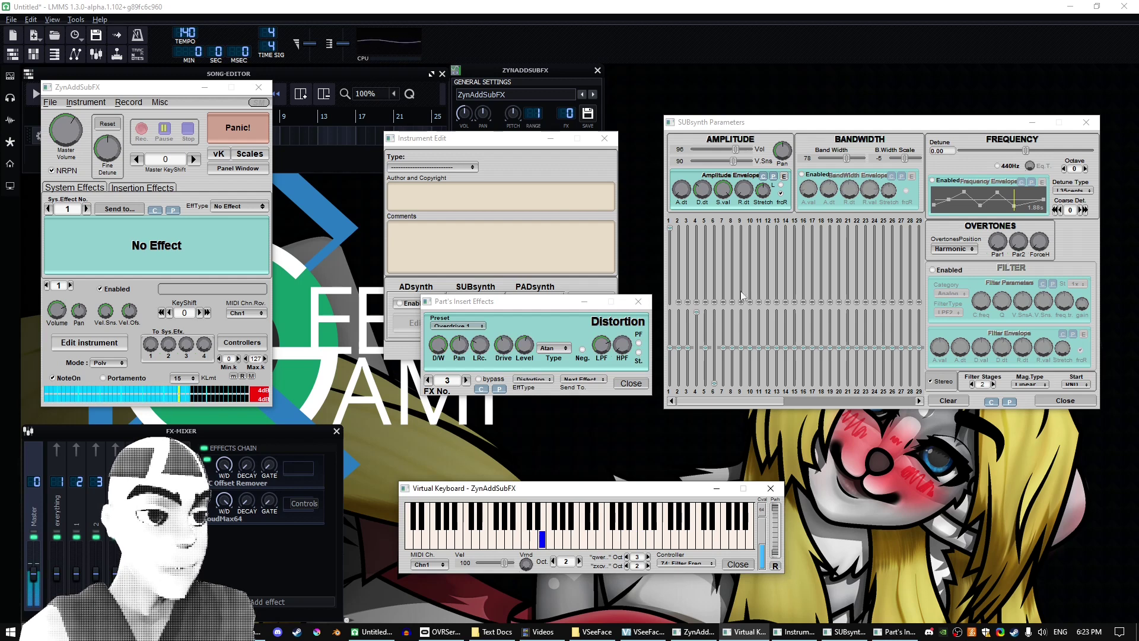
Step: Enable the SUBsynth bandwidth envelope and play a test note
click(802, 173)
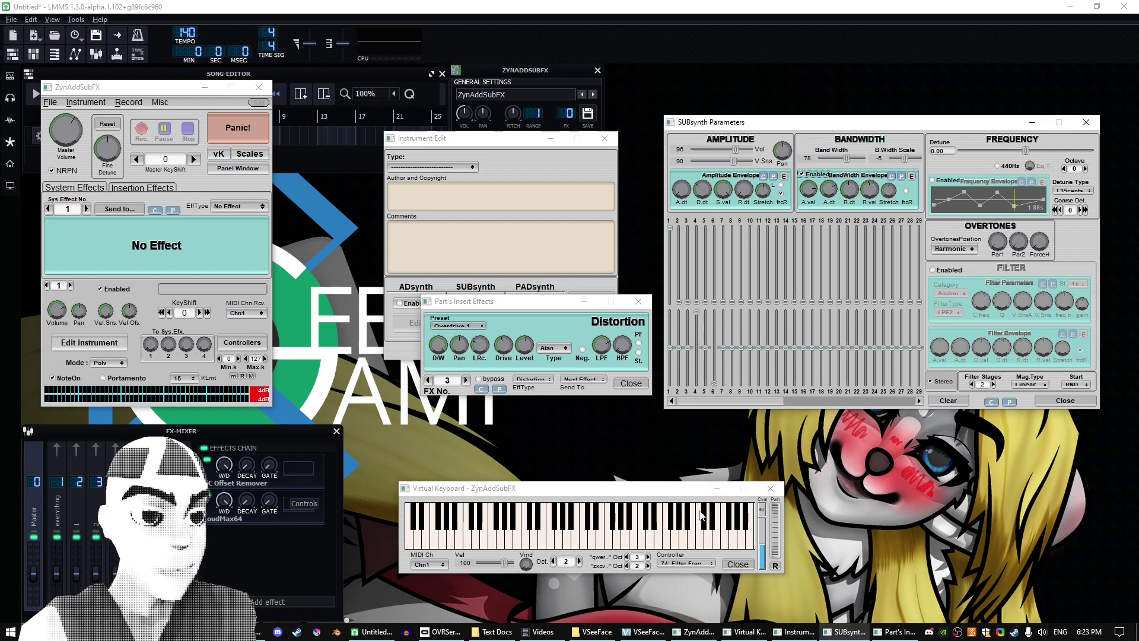
click(663, 489)
key(u)
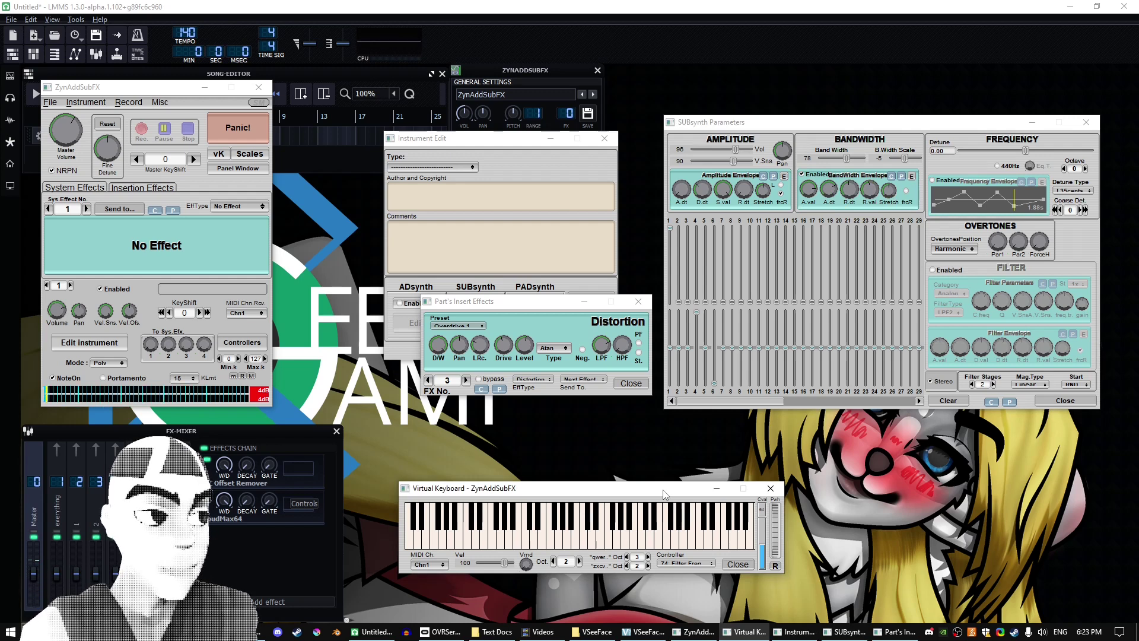
Step: Play several low and high test notes through the SUBsynth with its bandwidth envelope enabled
key(v)
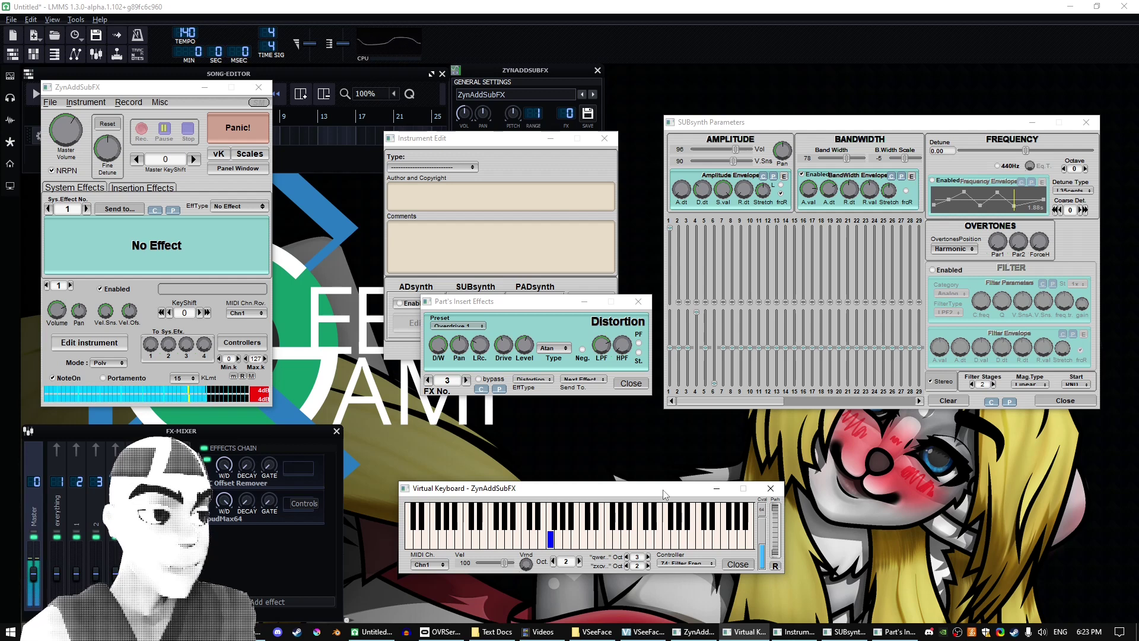
click(817, 205)
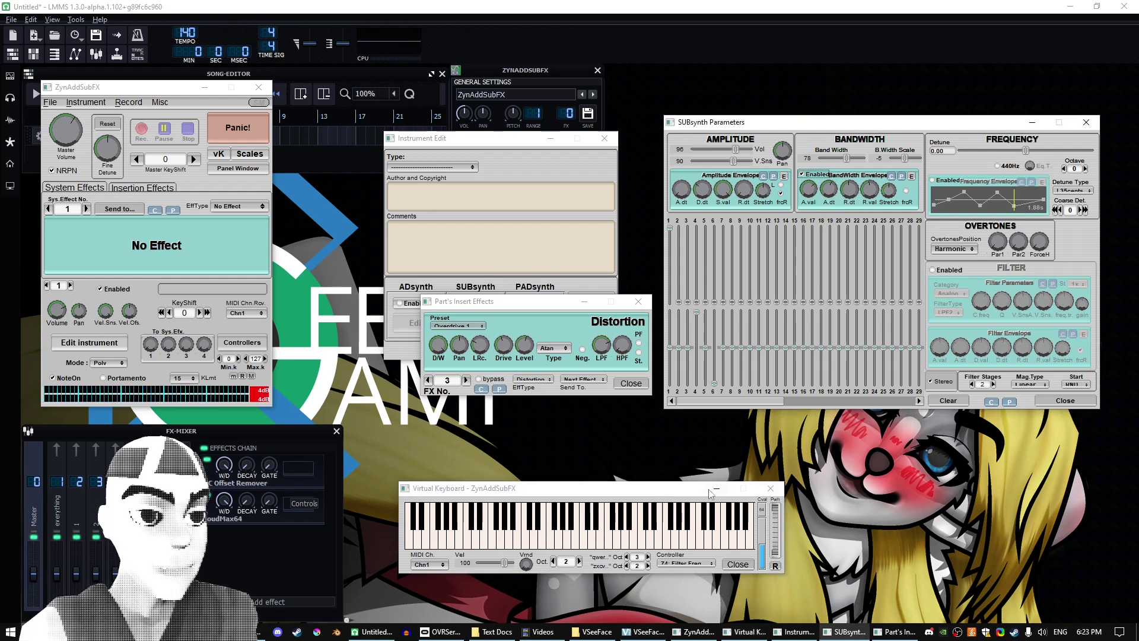
click(655, 486)
key(v)
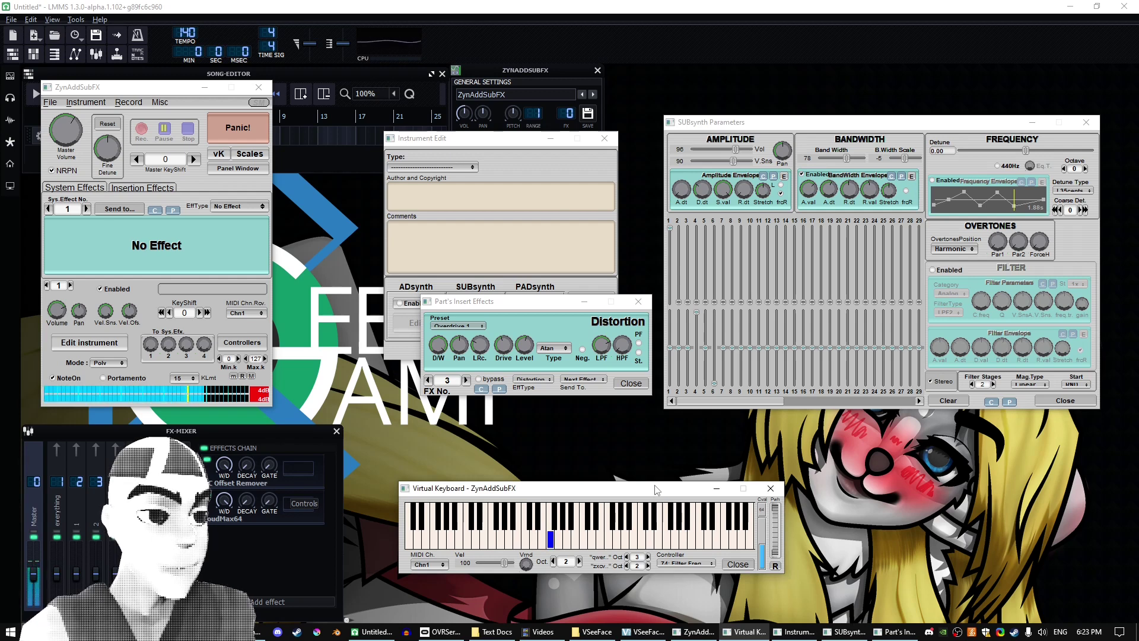
key(i)
key(r)
key(y)
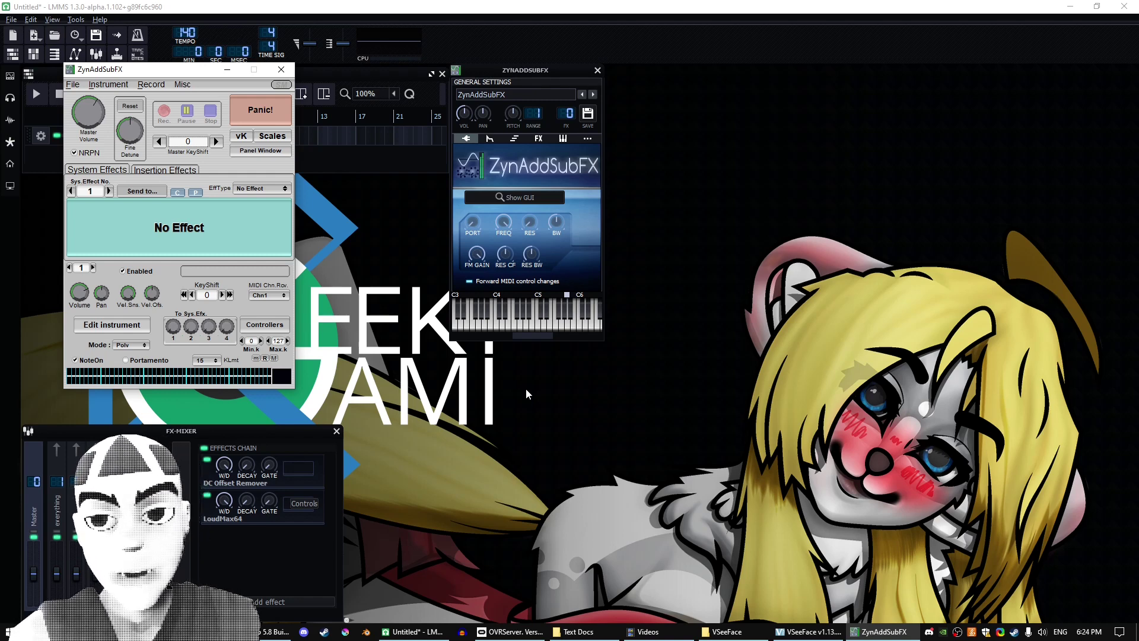
Step: Open the instrument editor, the ADsynth global parameters and the virtual keyboard, arranging their windows side by side
click(113, 325)
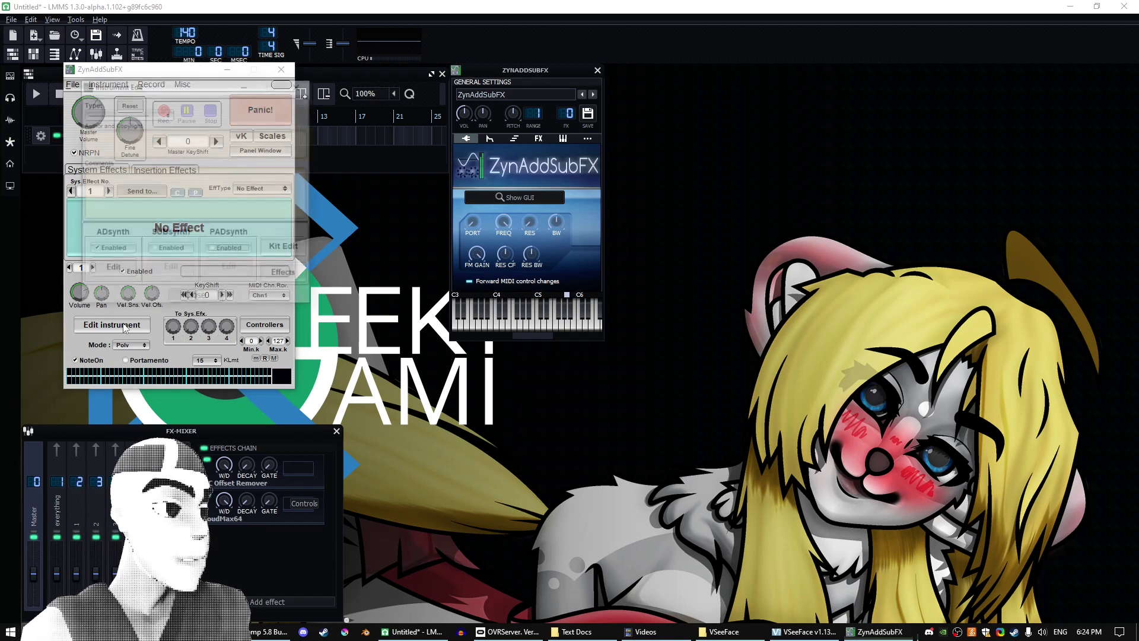
drag(186, 88, 603, 83)
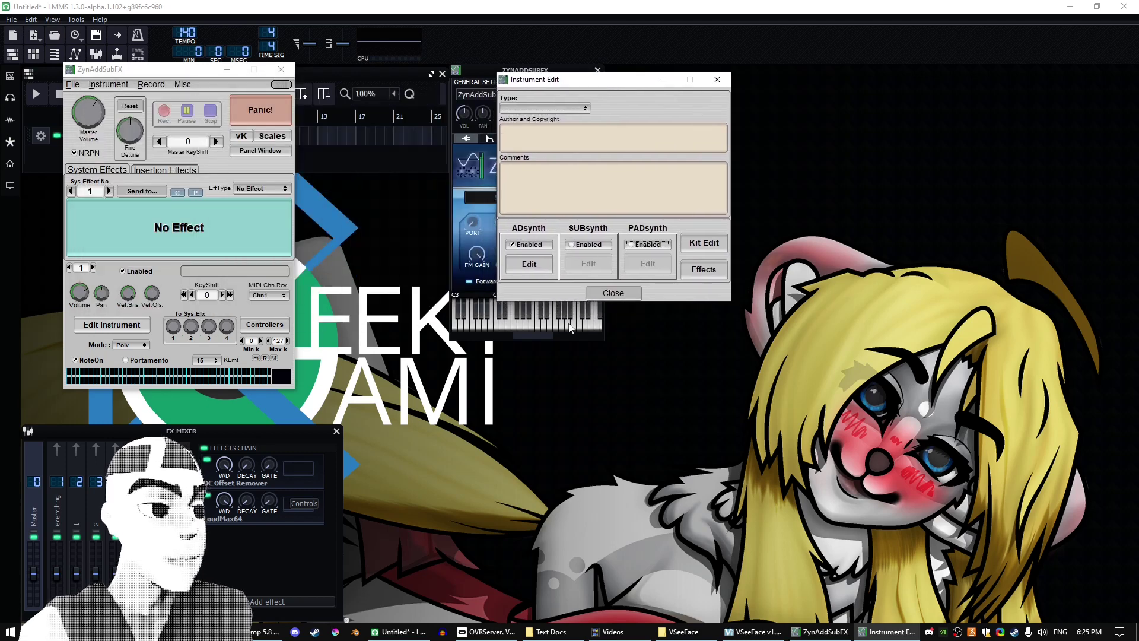
click(530, 264)
drag(270, 100, 912, 59)
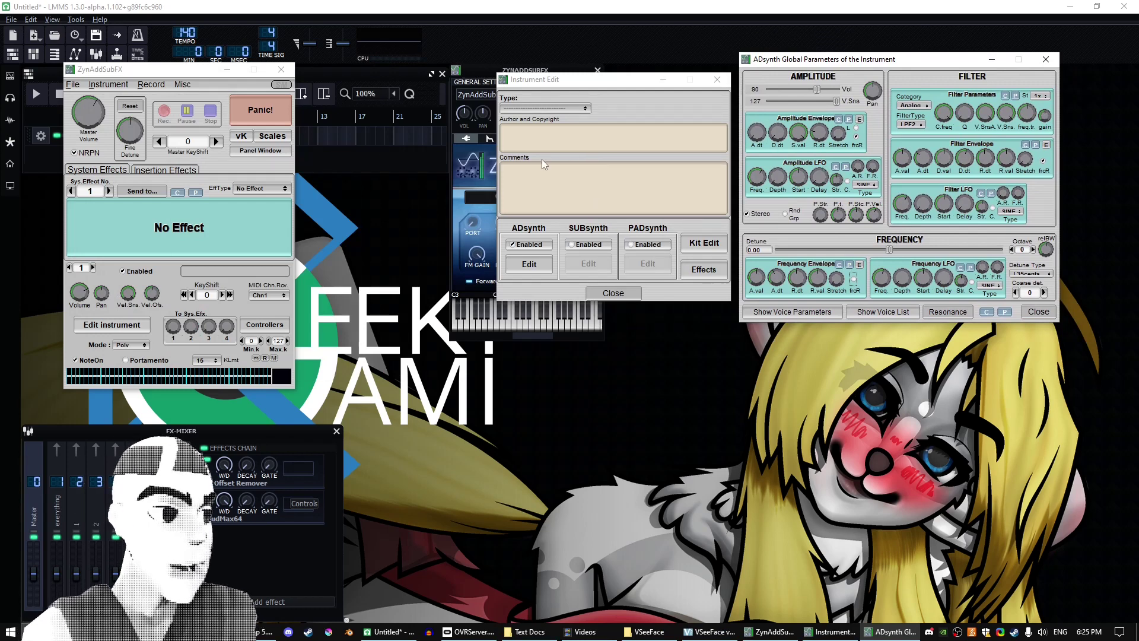
click(241, 136)
drag(524, 421, 593, 454)
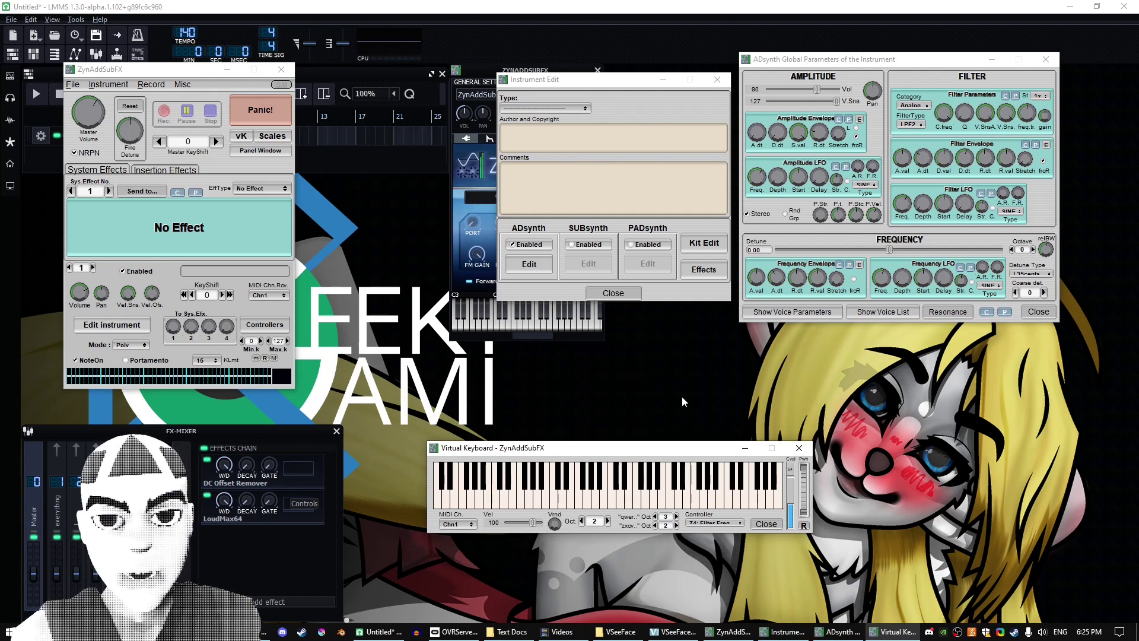
Step: Set the ADsynth's global octave to -2 and play a test note repeatedly
double_click(1012, 250)
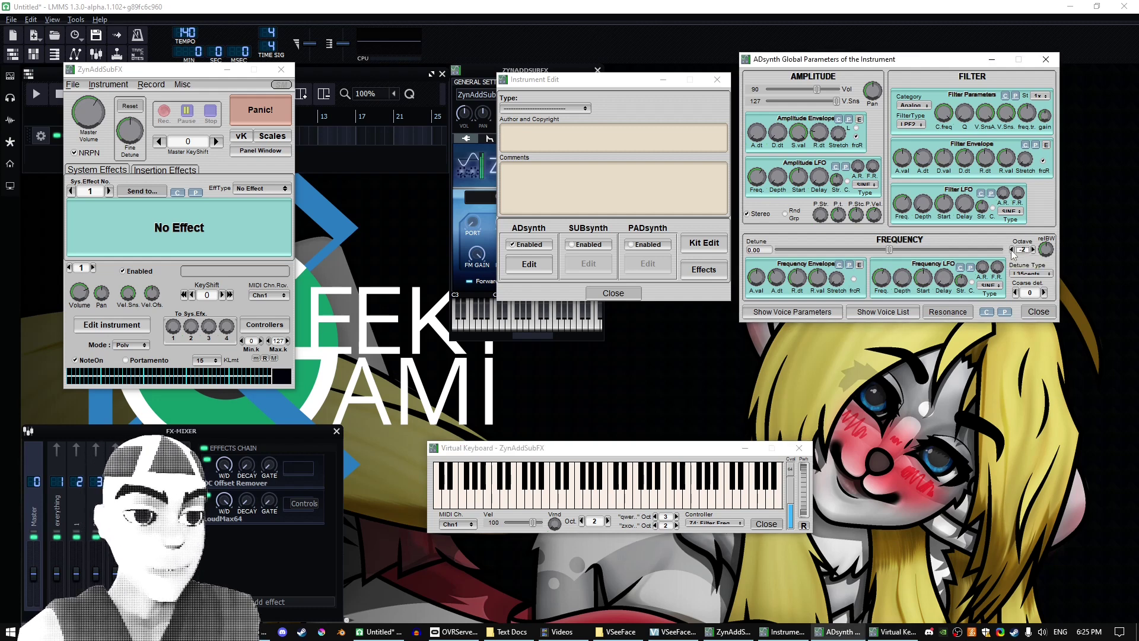
click(637, 452)
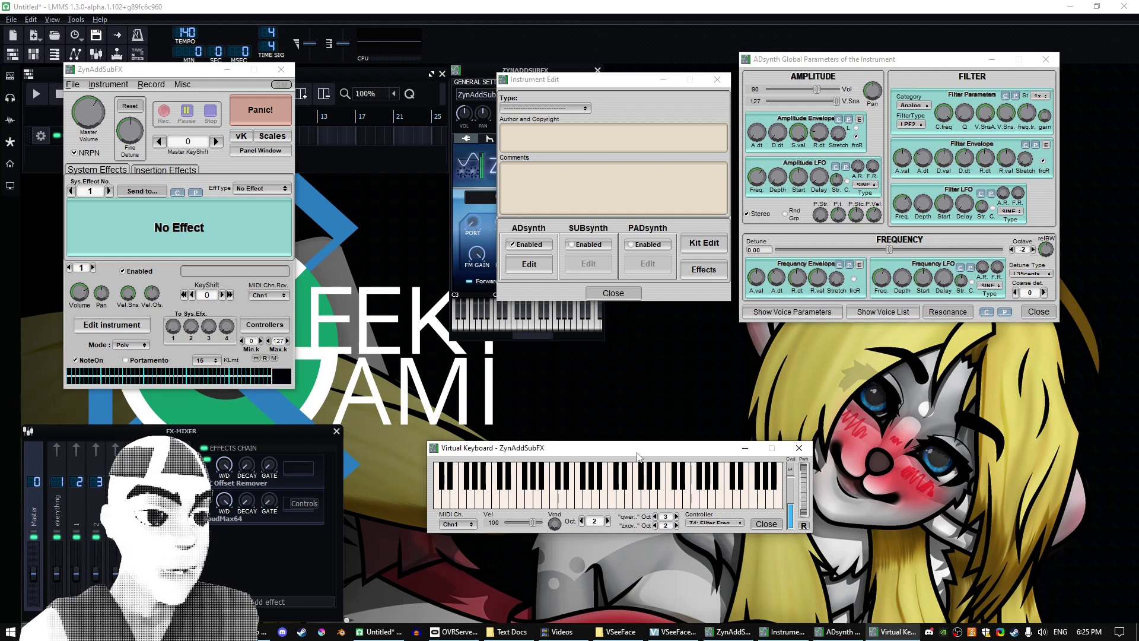
key(y)
key(y)
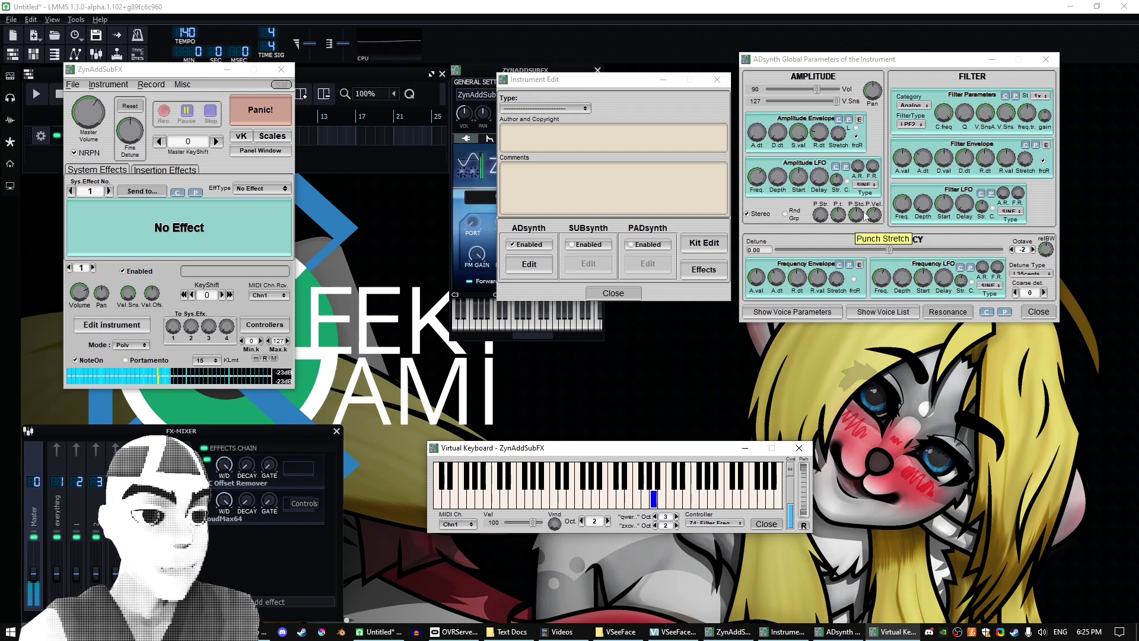
Step: Raise the ADsynth's global amplitude volume to 102 and play a test note
click(826, 89)
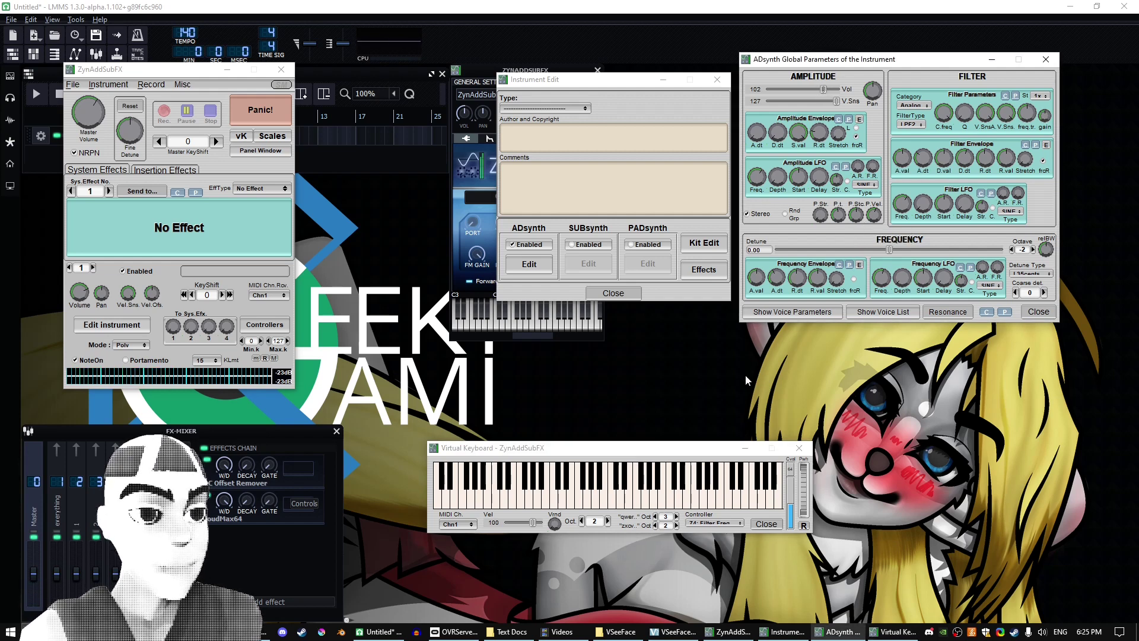
key(alt+Tab)
key(7)
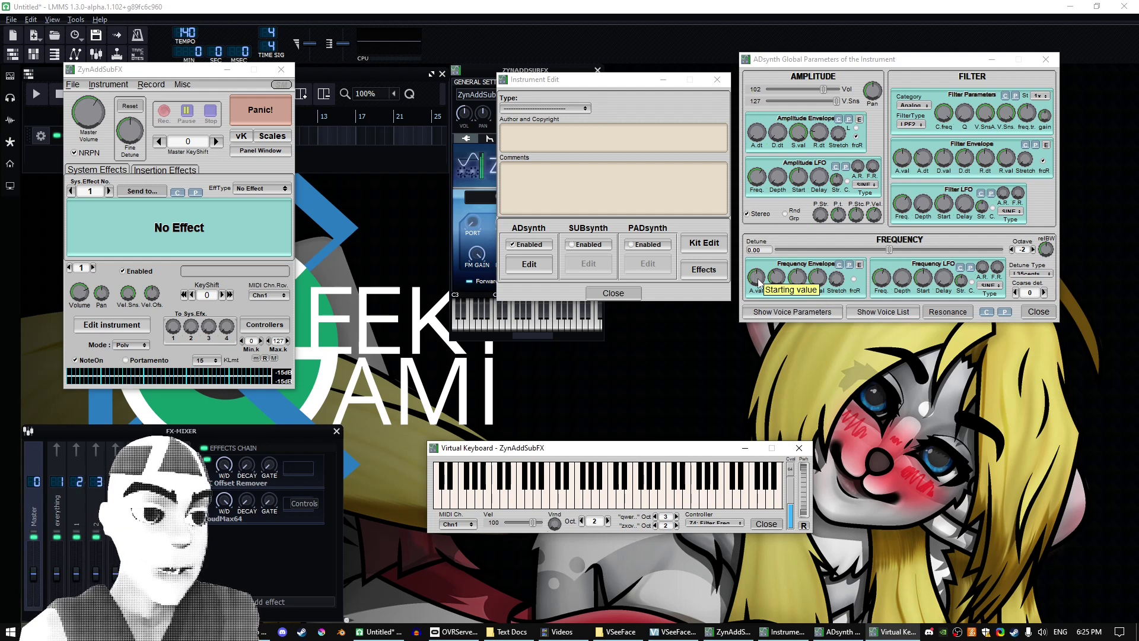
Step: Raise the ADsynth frequency envelope's starting value and repeat a high test note
drag(759, 283, 759, 234)
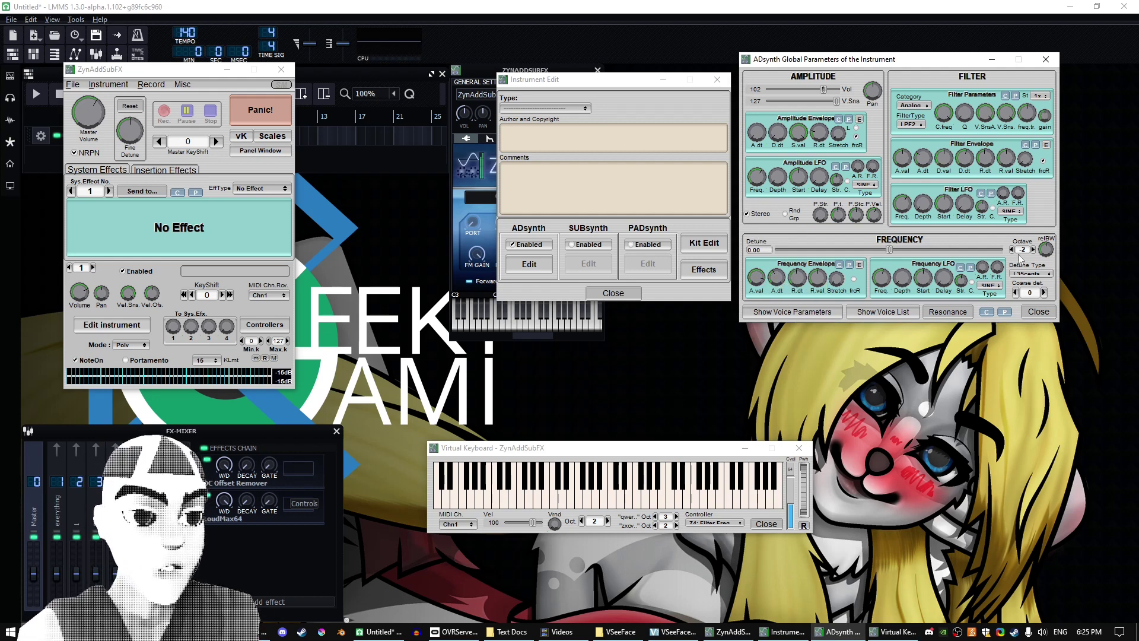
click(696, 452)
key(y)
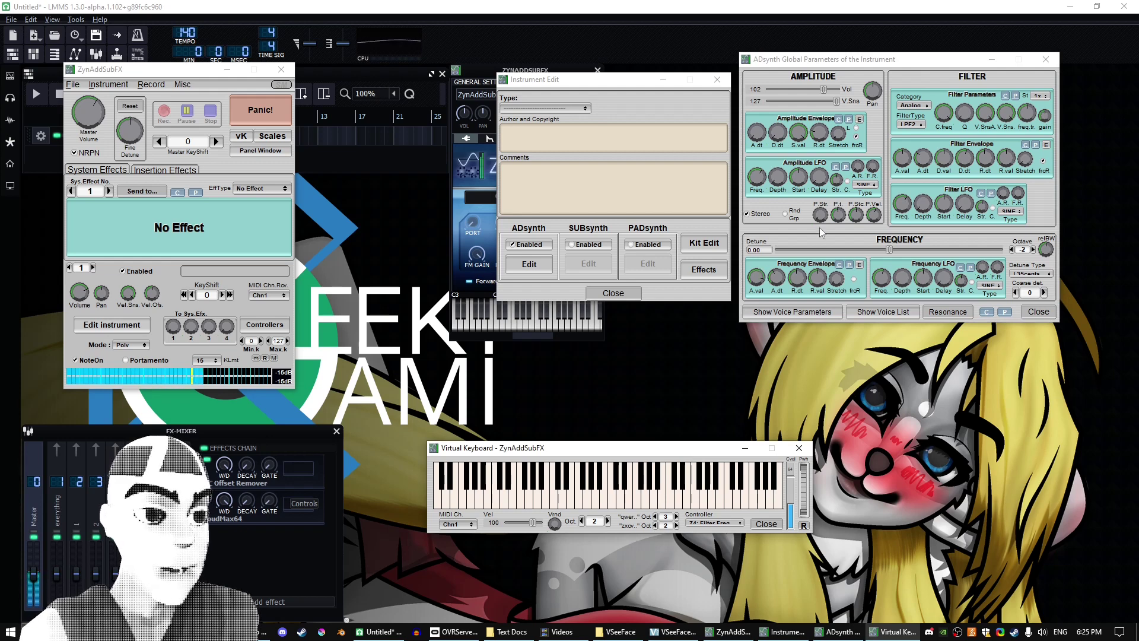
key(y)
key(y)
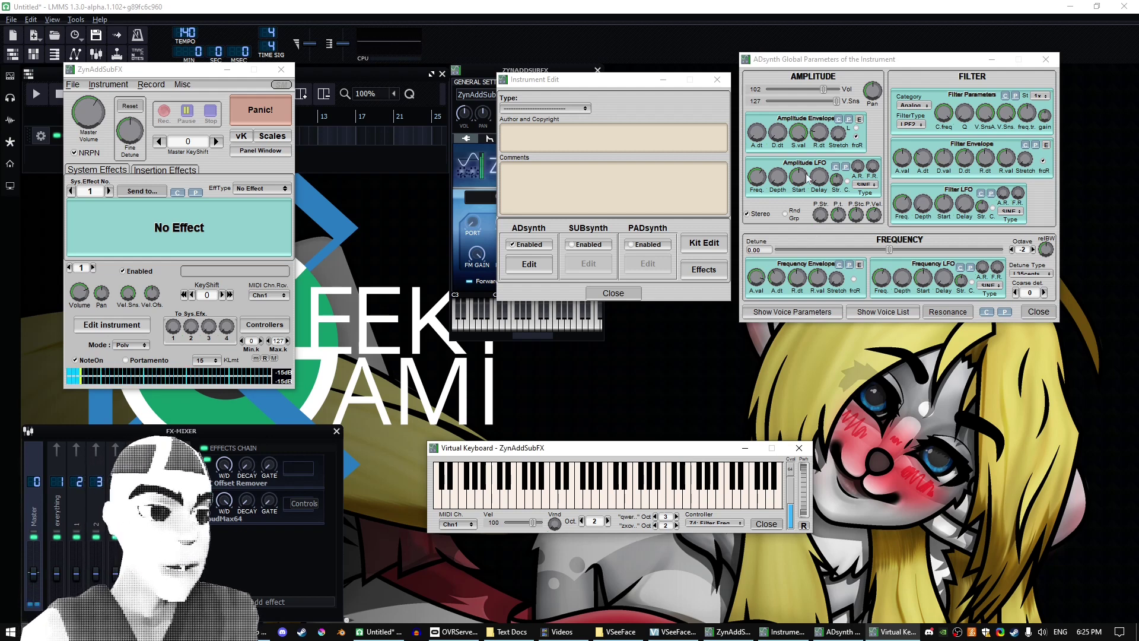
Step: Raise the ADsynth amplitude envelope's sustain value and play repeated high and low test notes
drag(800, 137, 831, 80)
click(675, 457)
key(y)
key(y)
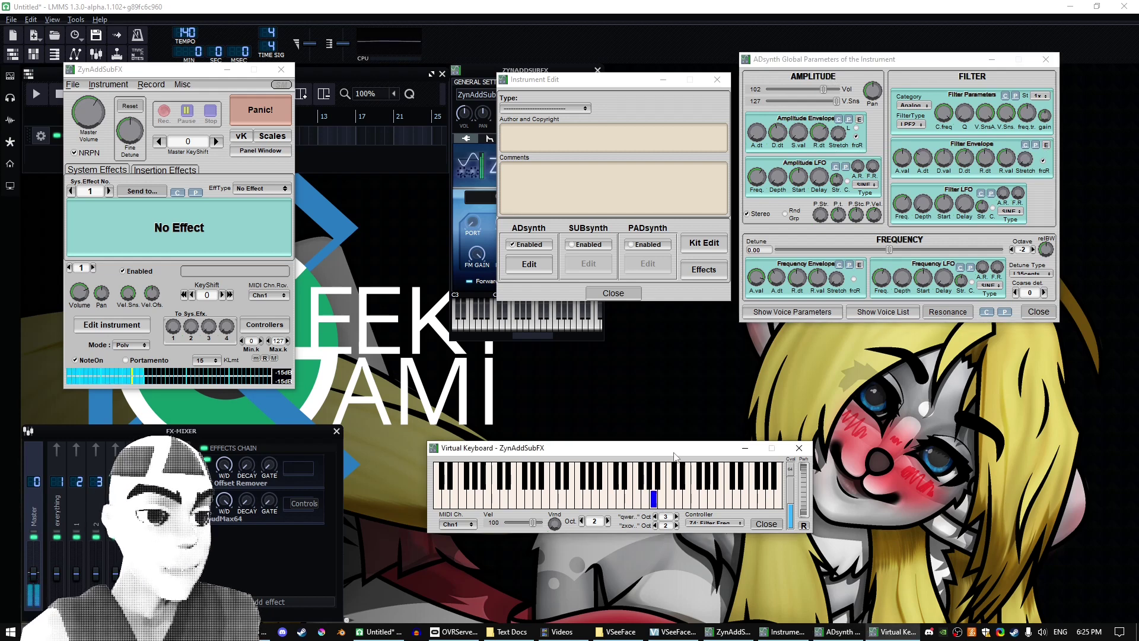
key(c)
key(c)
key(c)
key(c)
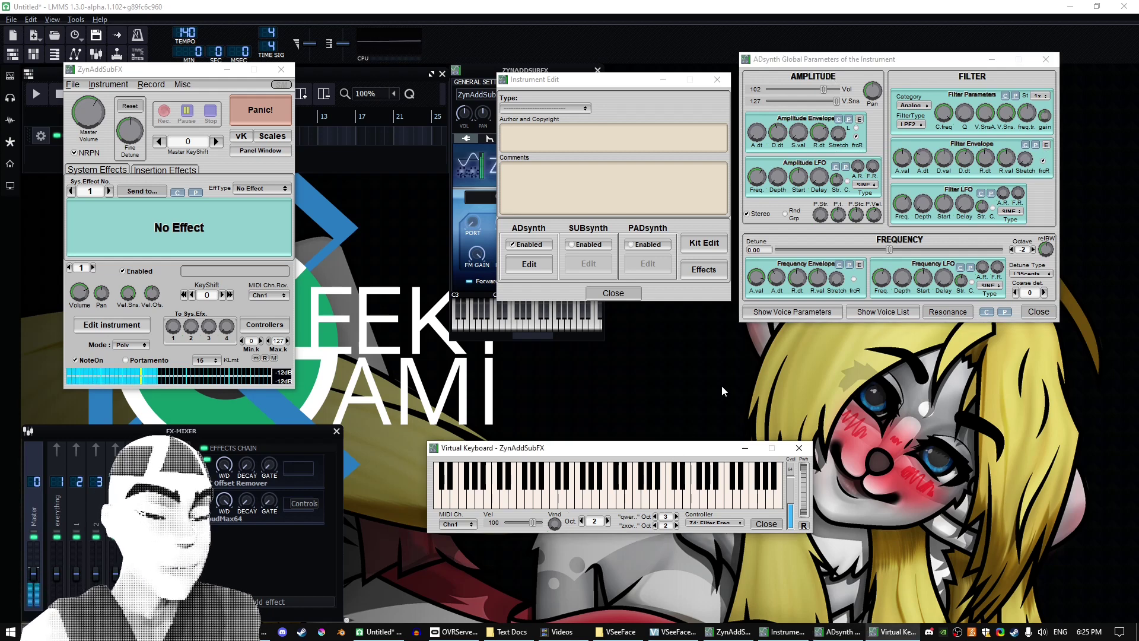
key(y)
key(y)
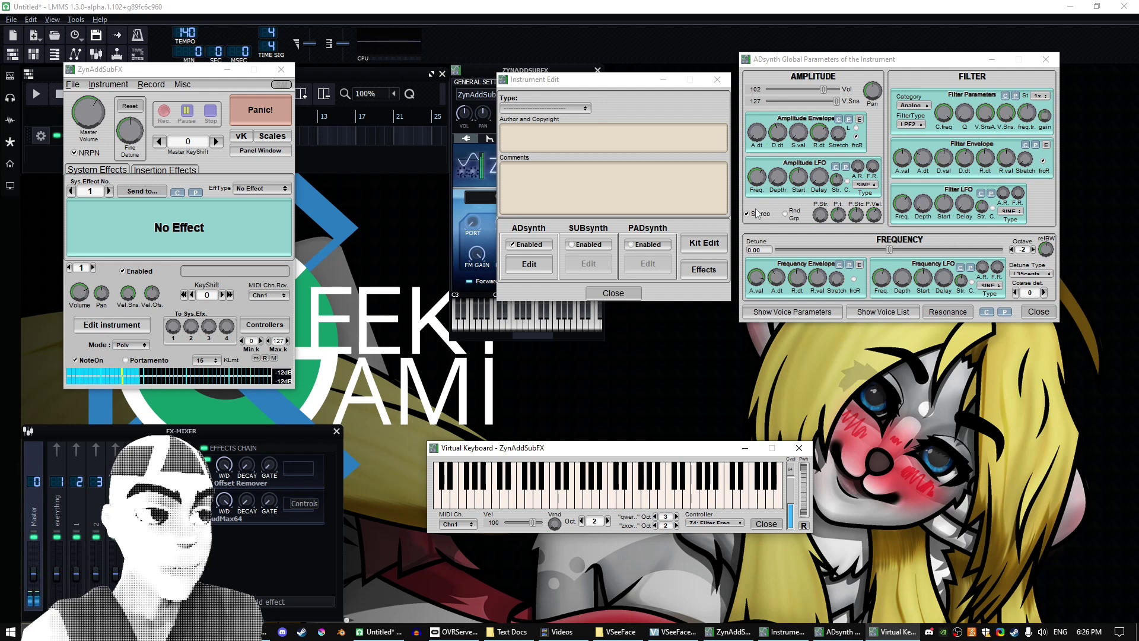
Step: Lower the ADsynth frequency envelope's starting value and play a test note
drag(755, 276, 762, 309)
click(717, 446)
key(y)
key(y)
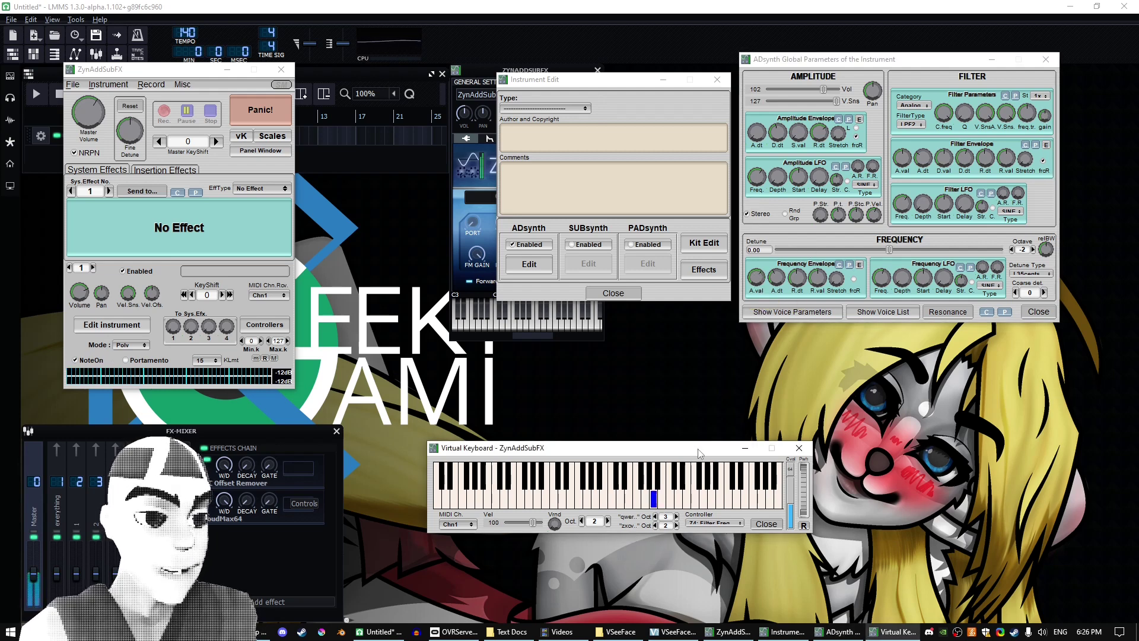
Step: Raise the frequency envelope's starting value slightly and play a descending series of test notes
drag(755, 283, 758, 259)
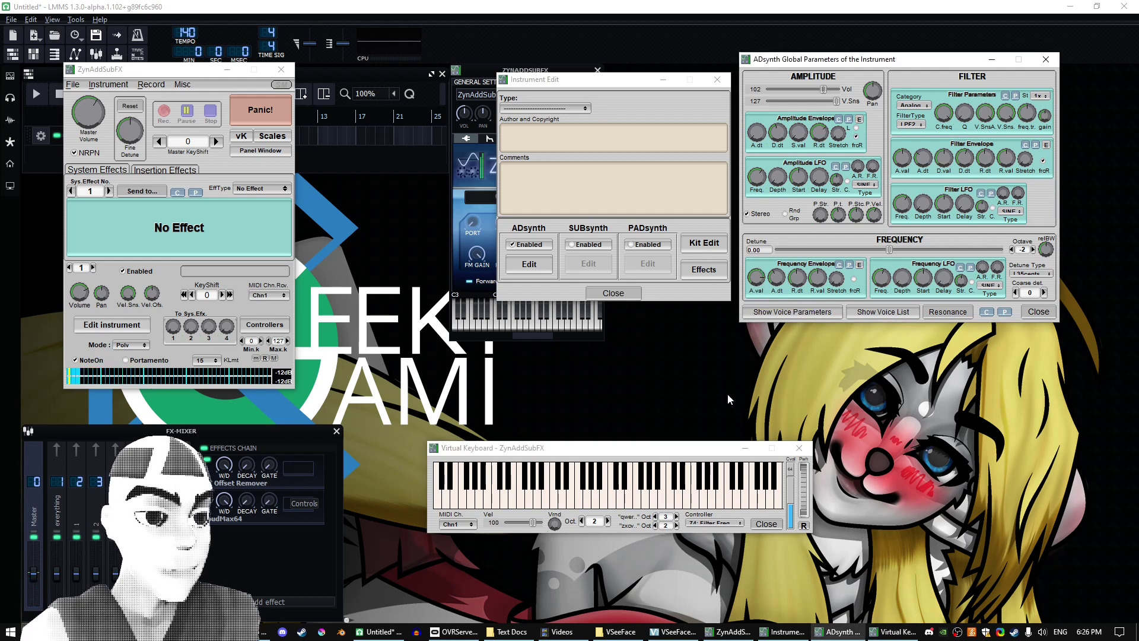
click(703, 451)
key(y)
key(y)
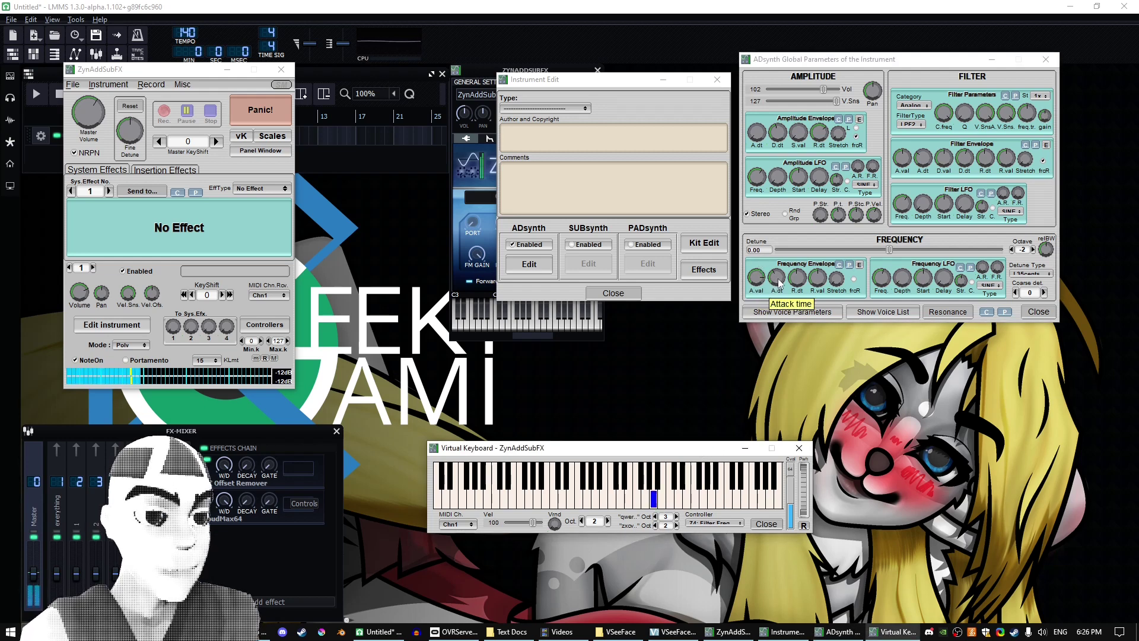
key(t)
key(e)
key(v)
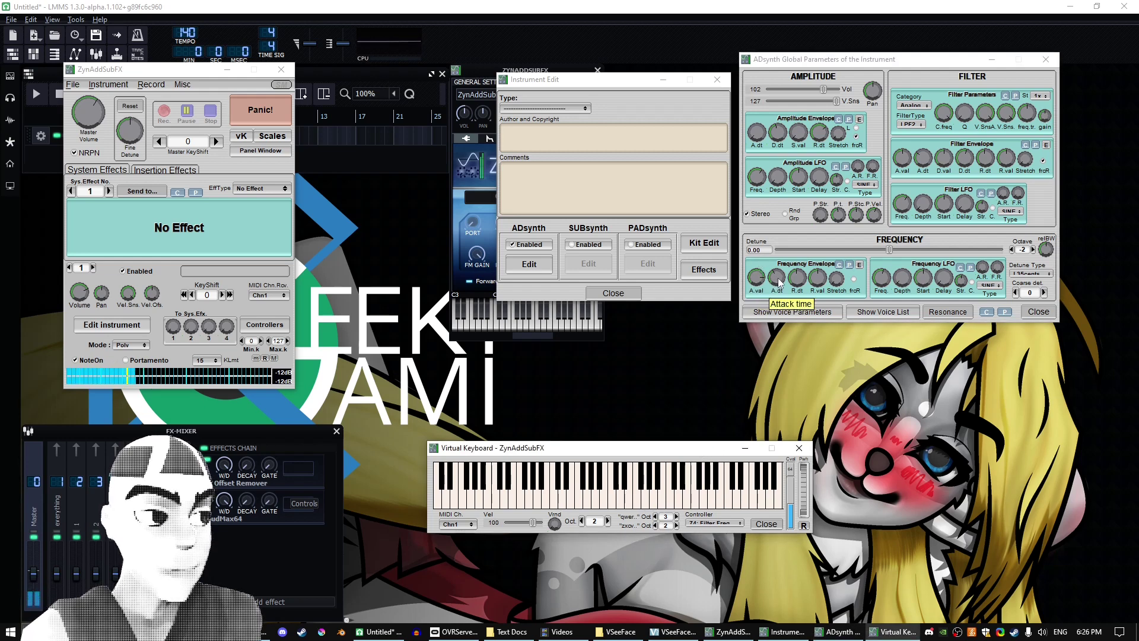
key(q)
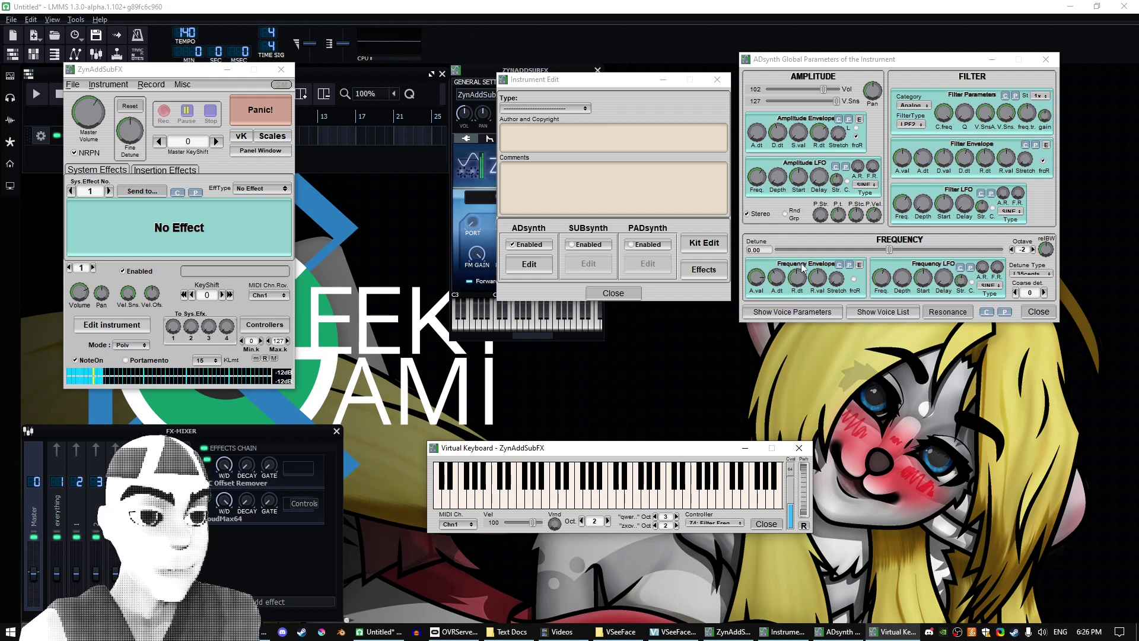
Step: Lower the ADsynth frequency envelope's attack time and play alternating high and low test notes
drag(773, 279, 769, 305)
click(700, 452)
key(y)
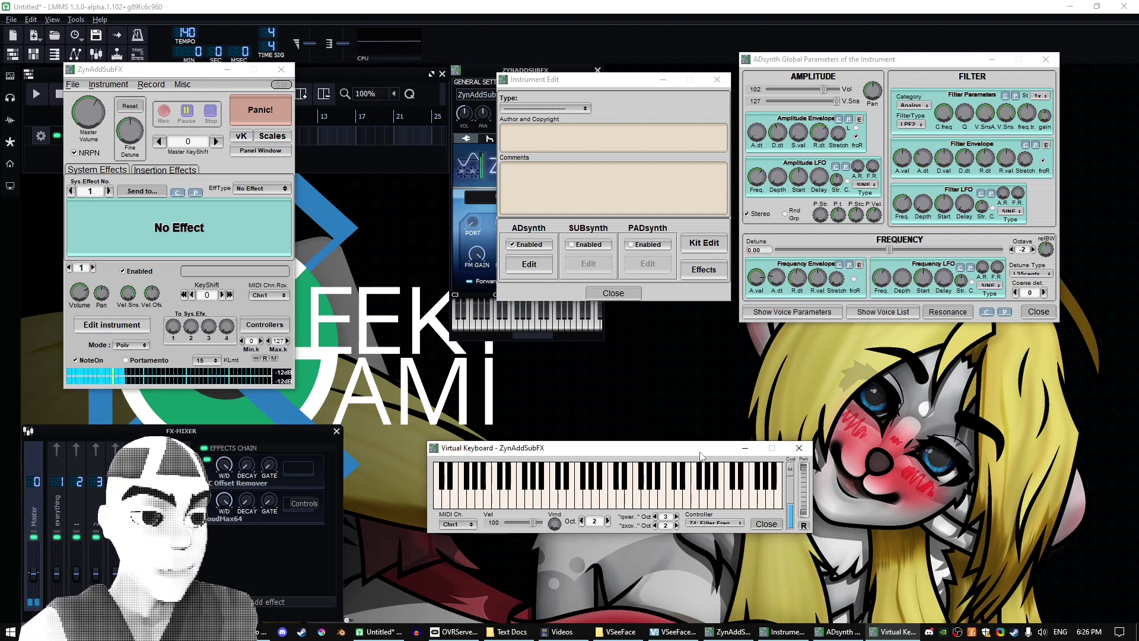
key(i)
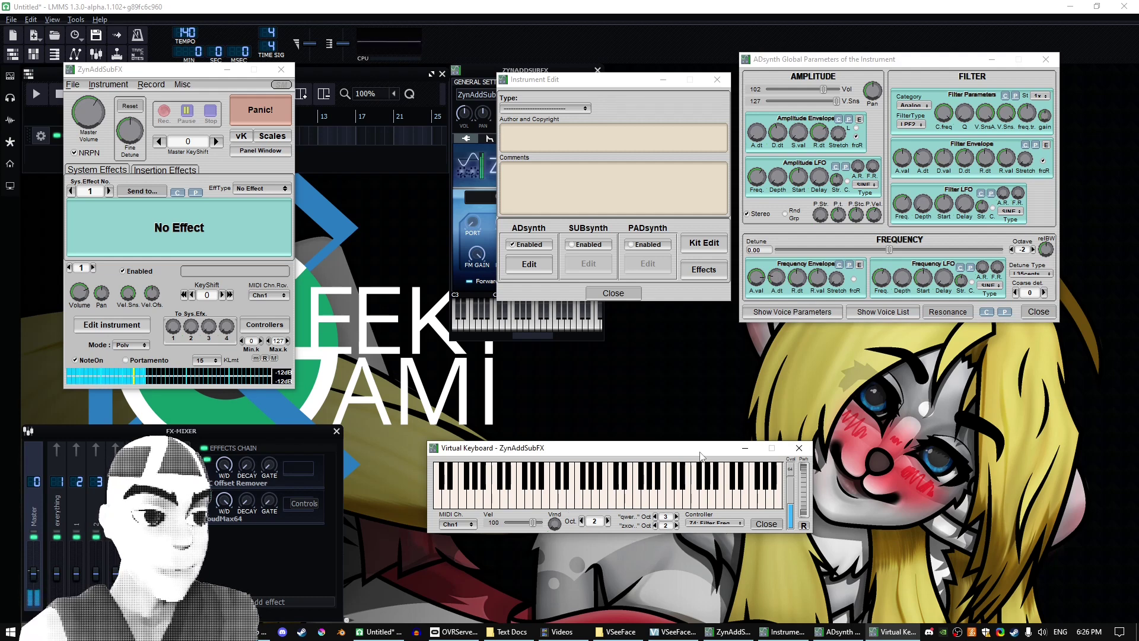
key(c)
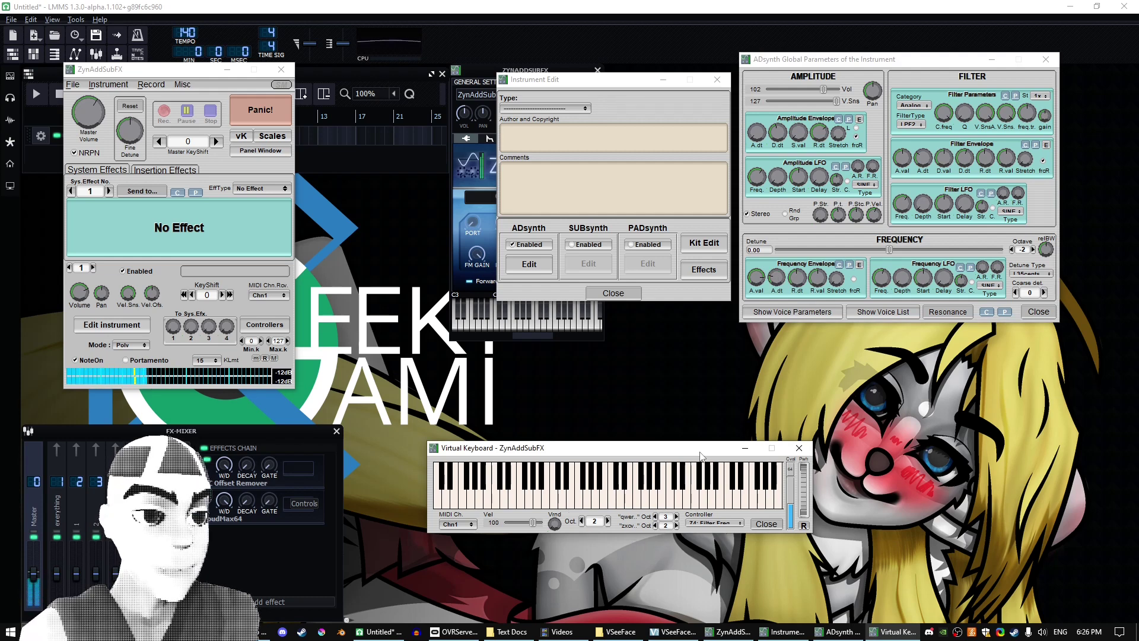
key(i)
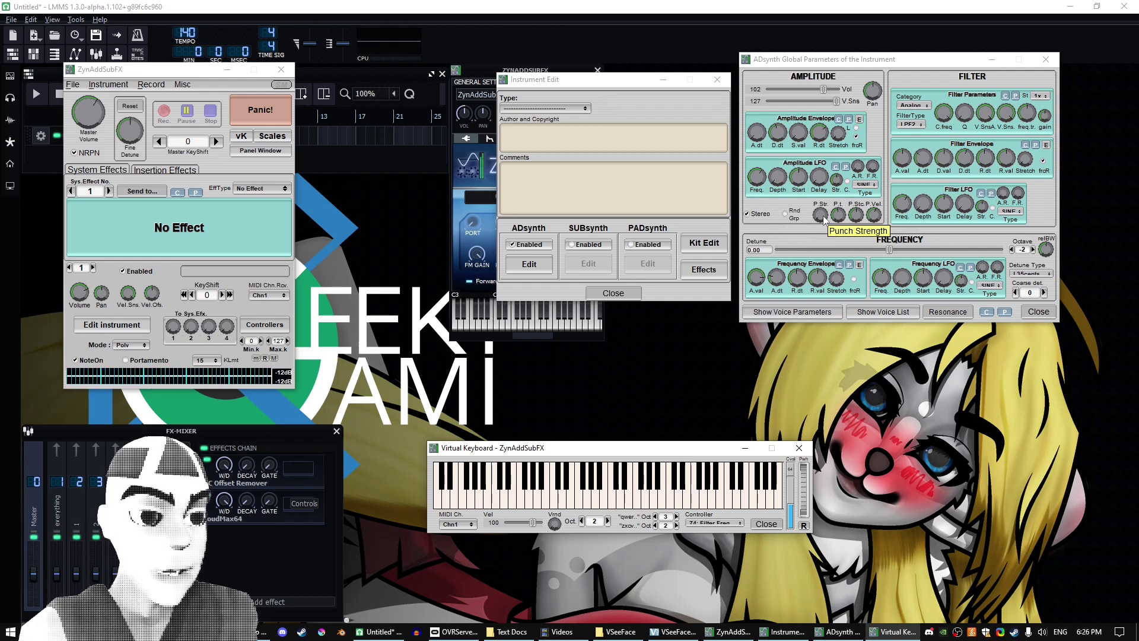
Step: Raise the ADsynth amplitude's punch strength and play high and low test notes
drag(821, 220, 820, 143)
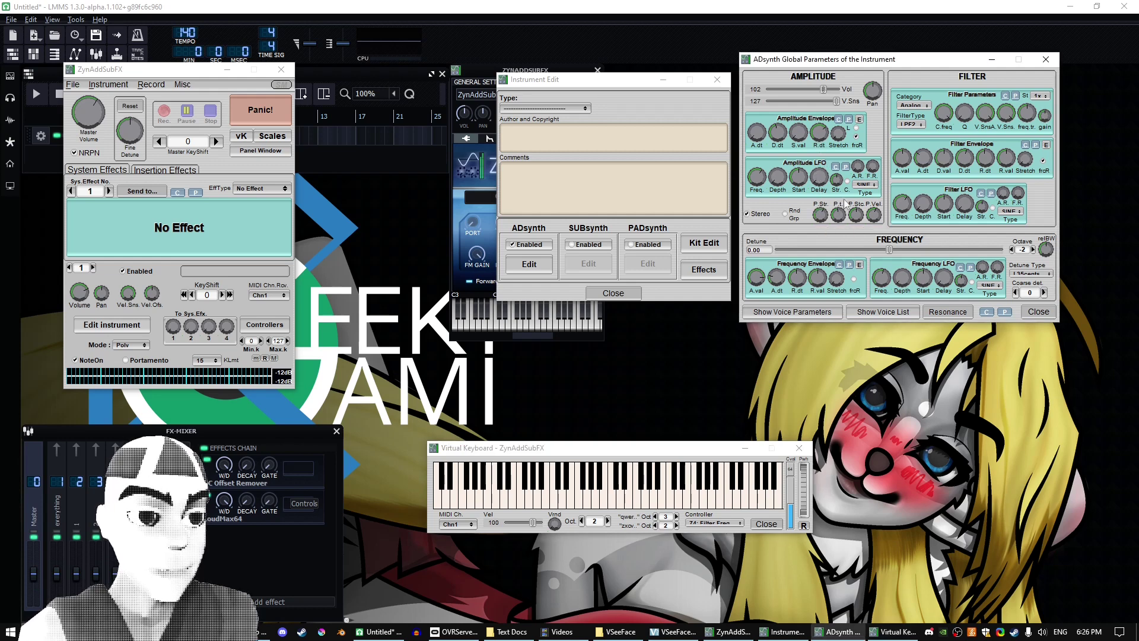
click(694, 458)
key(y)
key(y)
key(y)
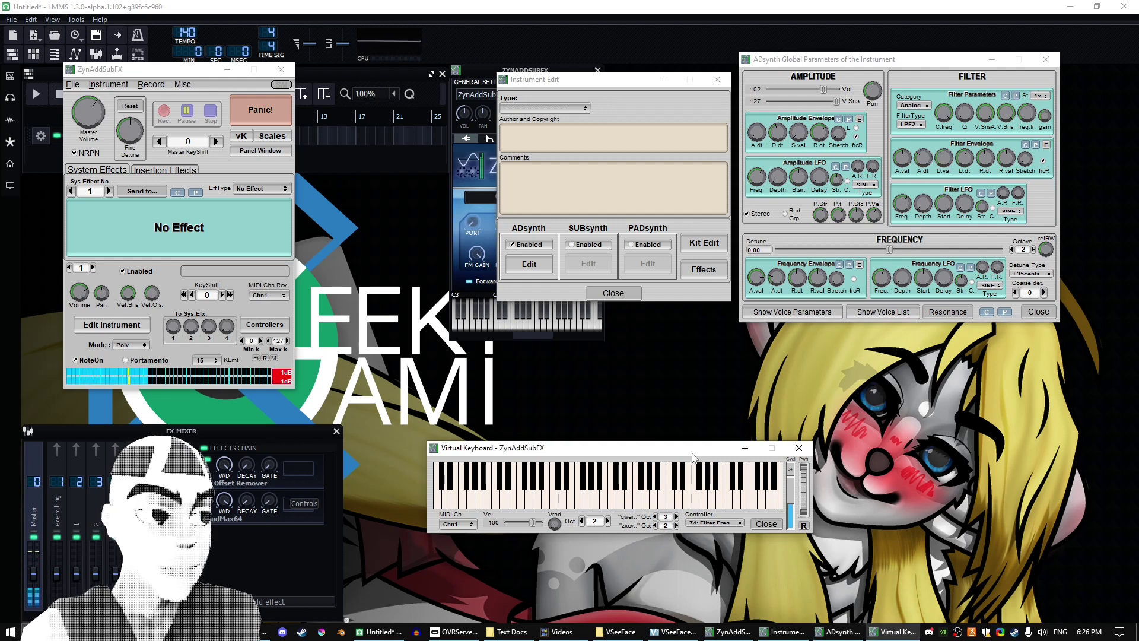
key(c)
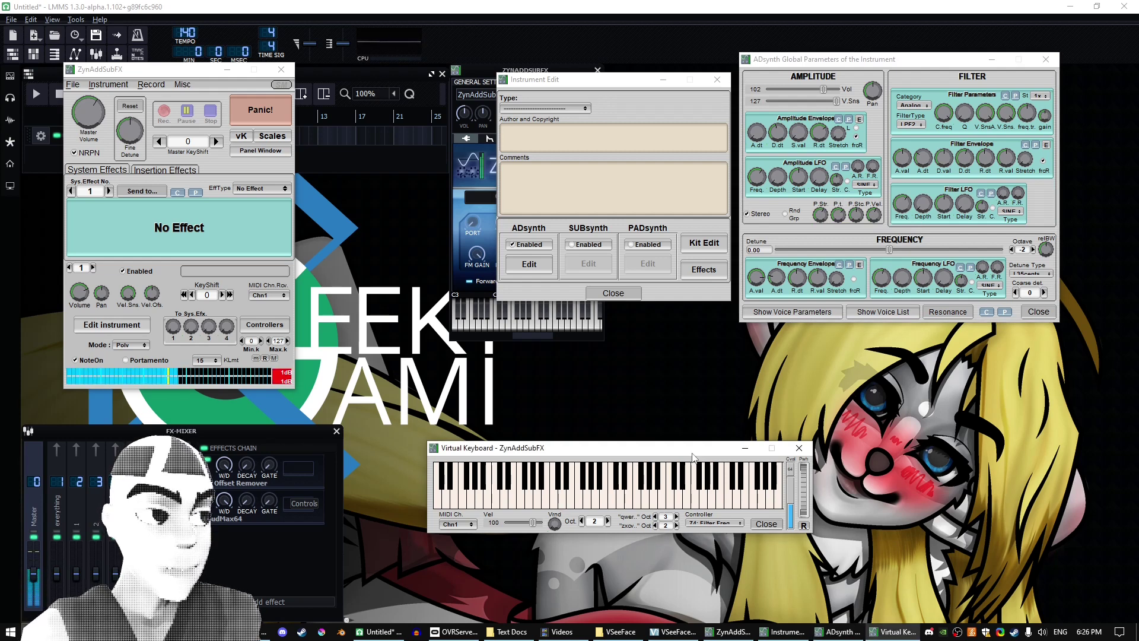
Step: Open the insert effects of the instrument part
click(704, 270)
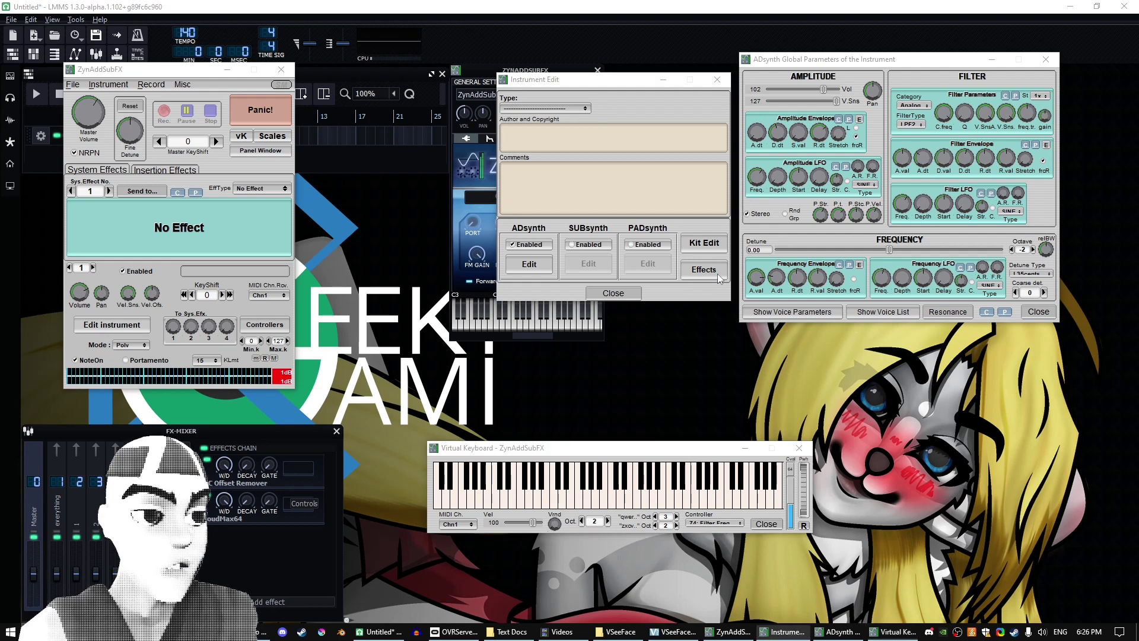
Step: Open the instrument's insert effects and assign the Distortion effect type to effect number 3
drag(259, 136, 614, 80)
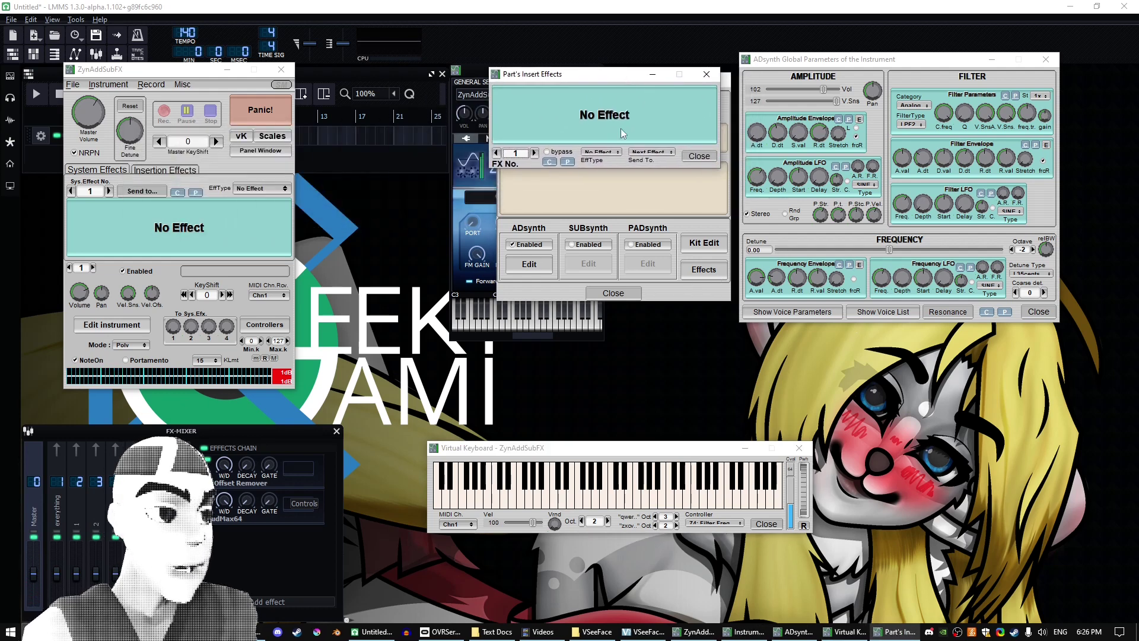
click(601, 153)
click(601, 209)
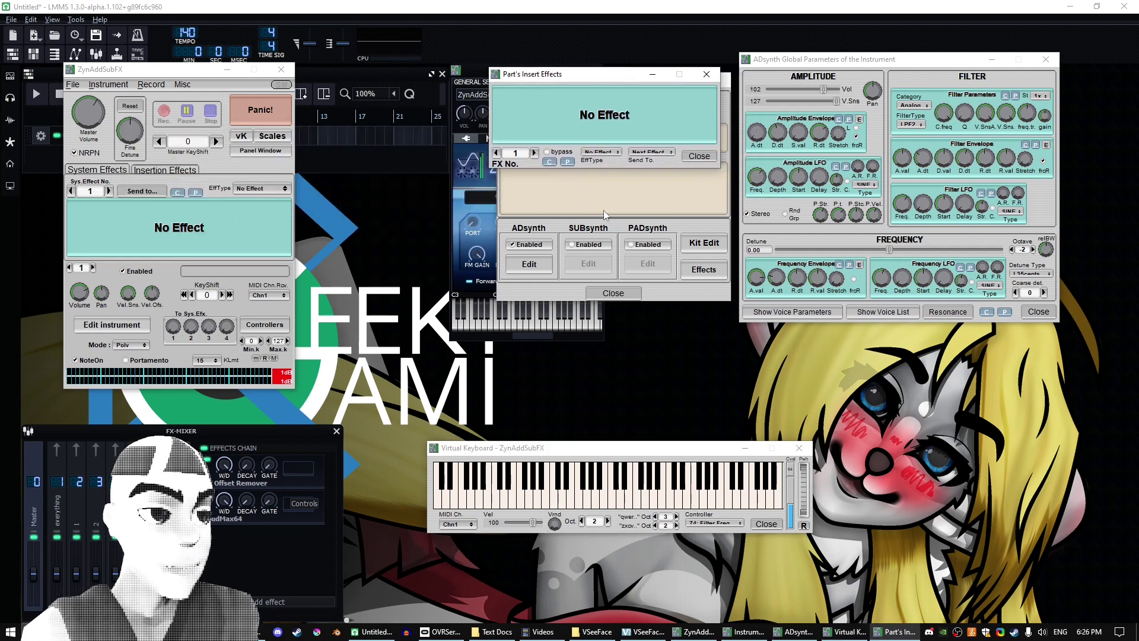
click(592, 153)
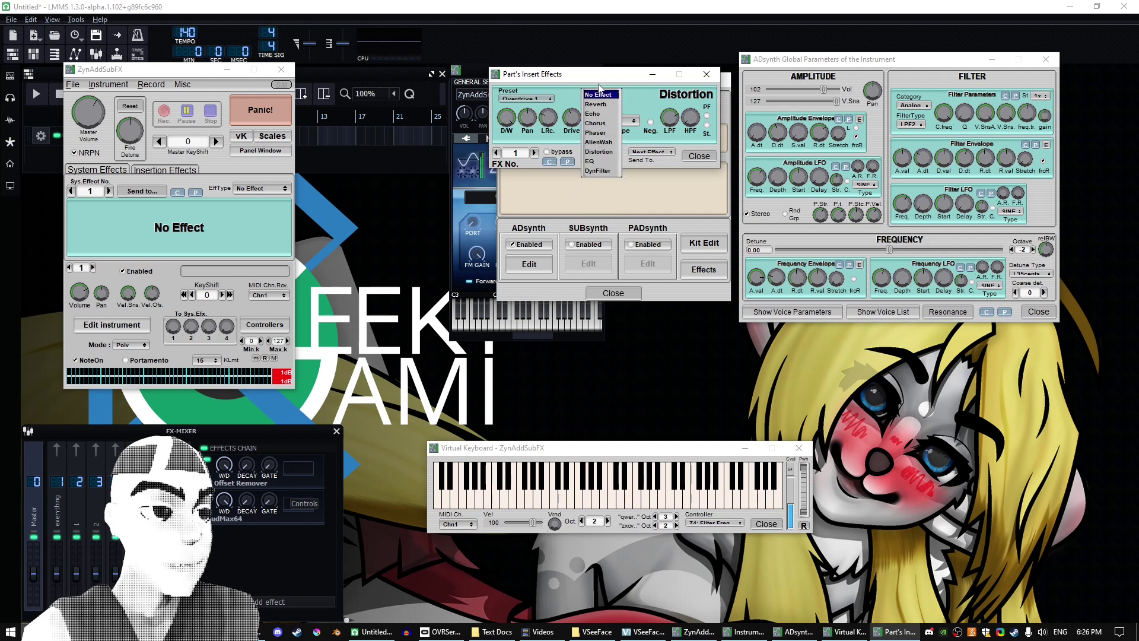
click(598, 102)
click(601, 151)
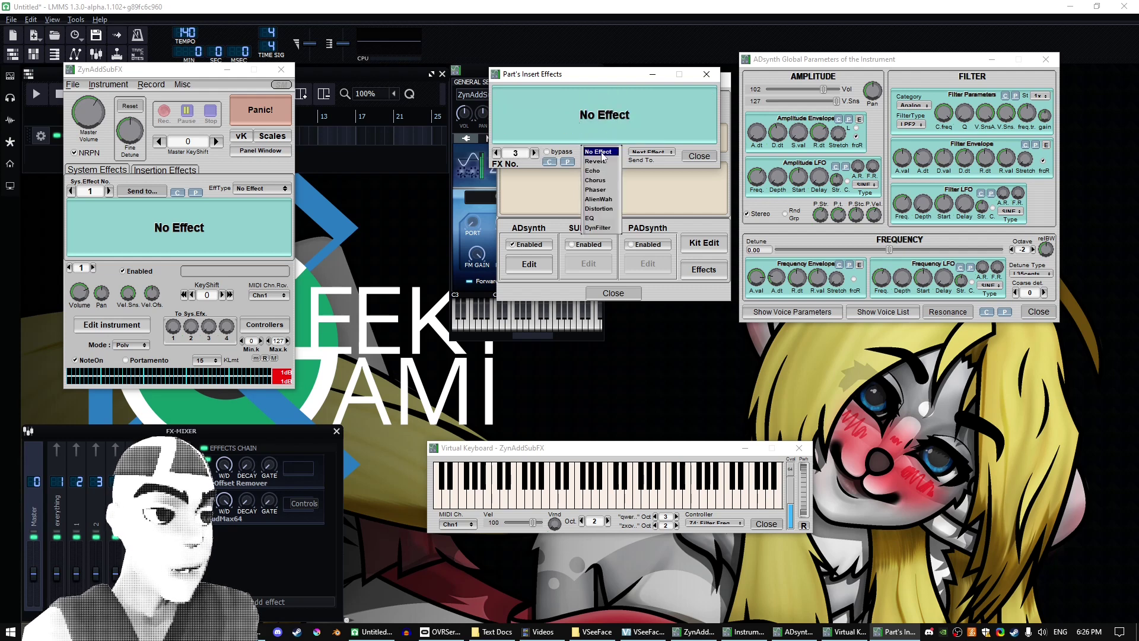
click(601, 208)
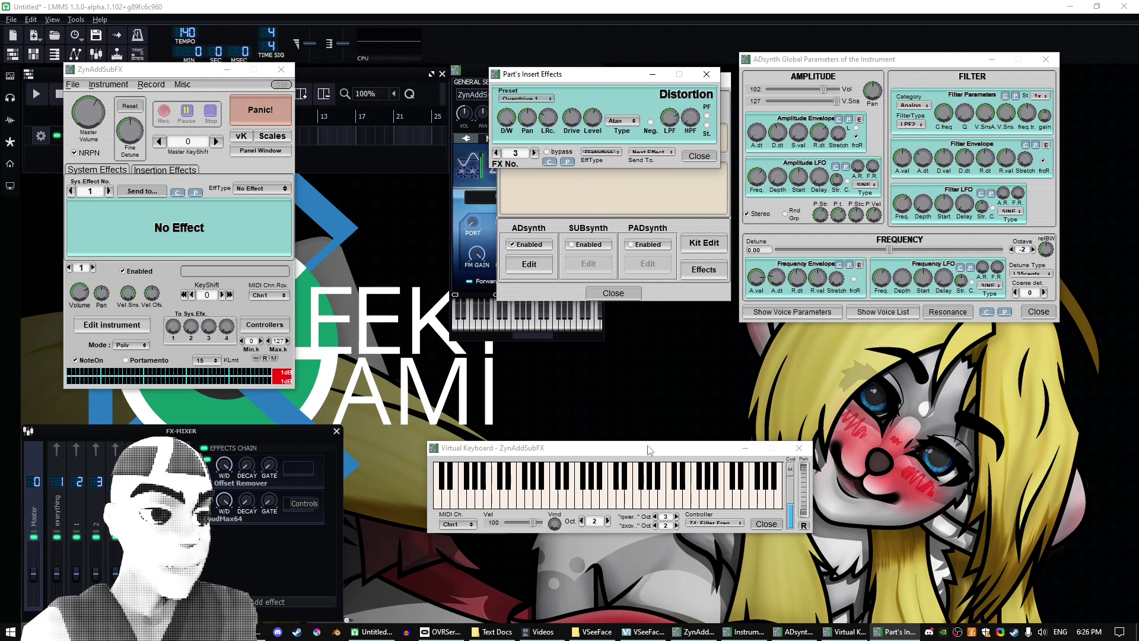
Step: Play a few notes on the virtual keyboard to hear the instrument with the distortion insert effect
click(648, 450)
key(t)
key(u)
key(c)
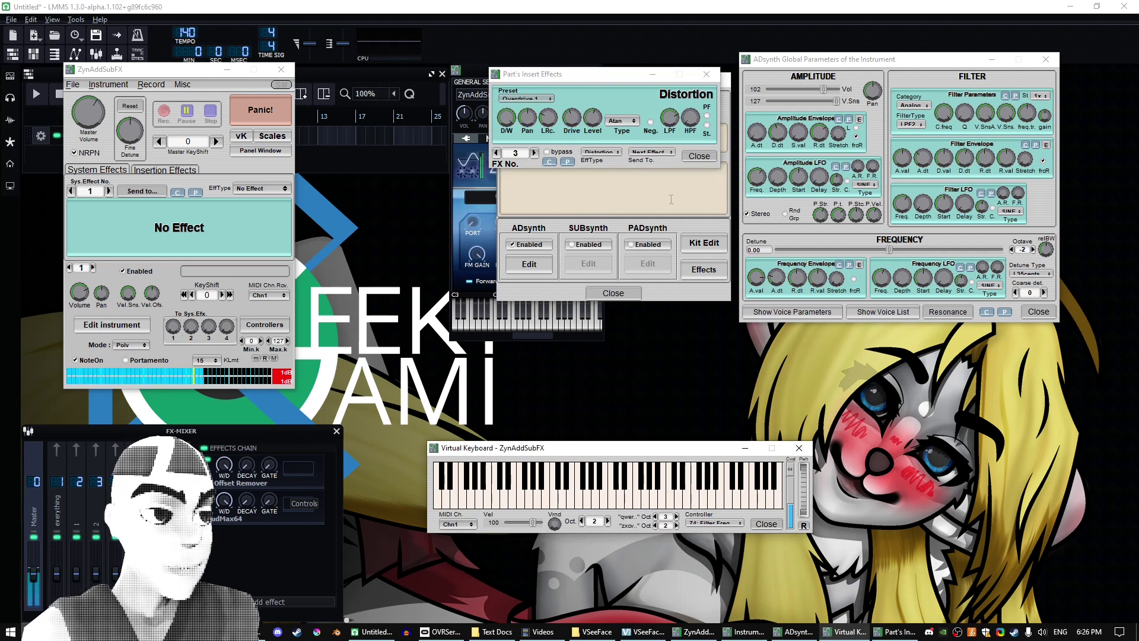
Step: Set the release time of the ADsynth amplitude envelope to 73.26 and play test notes on the virtual keyboard
click(820, 130)
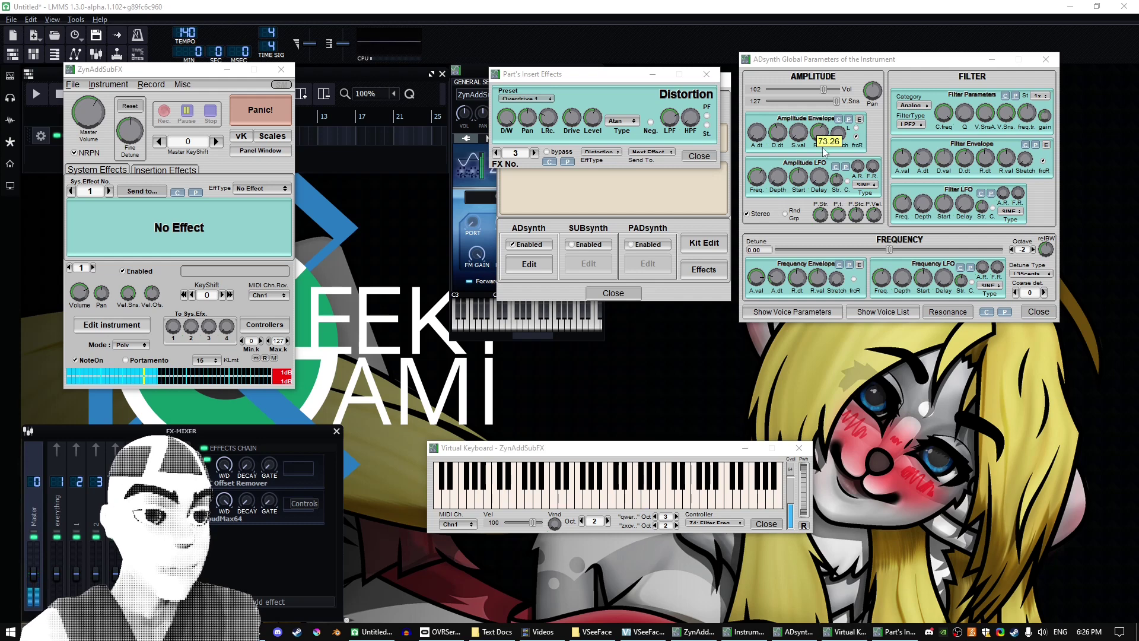
click(671, 457)
key(c)
key(c)
key(y)
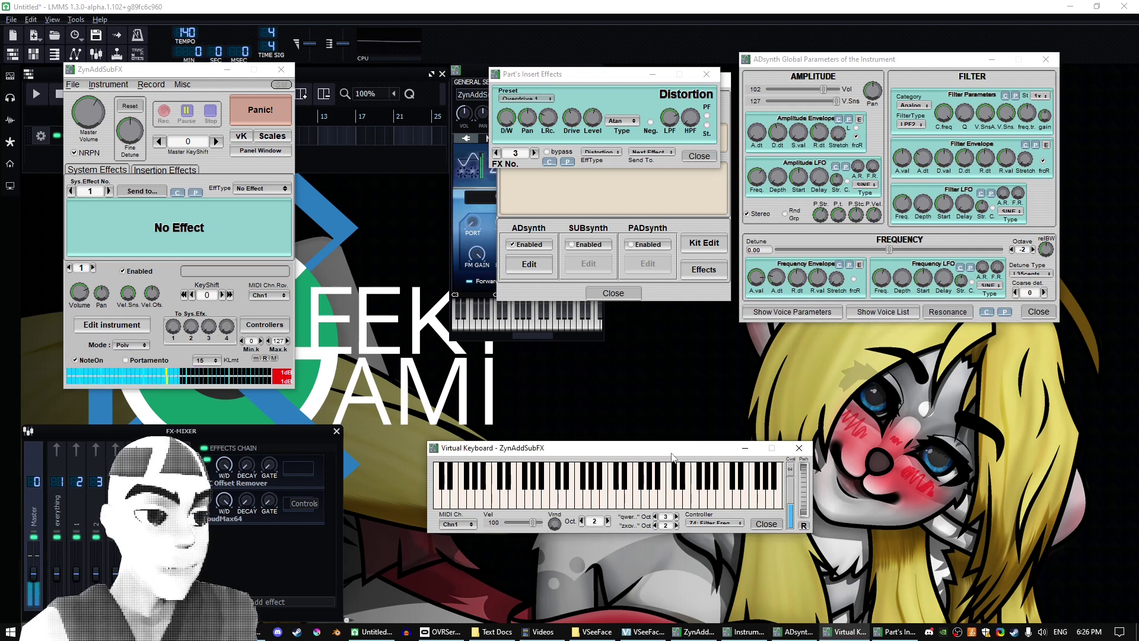
key(r)
key(x)
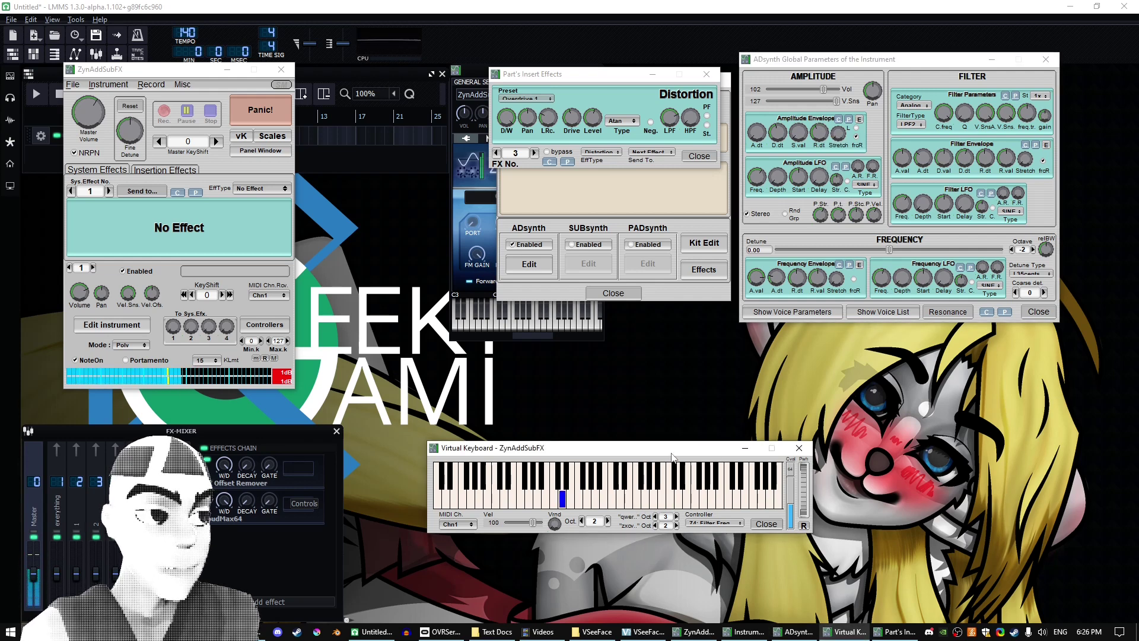
key(n)
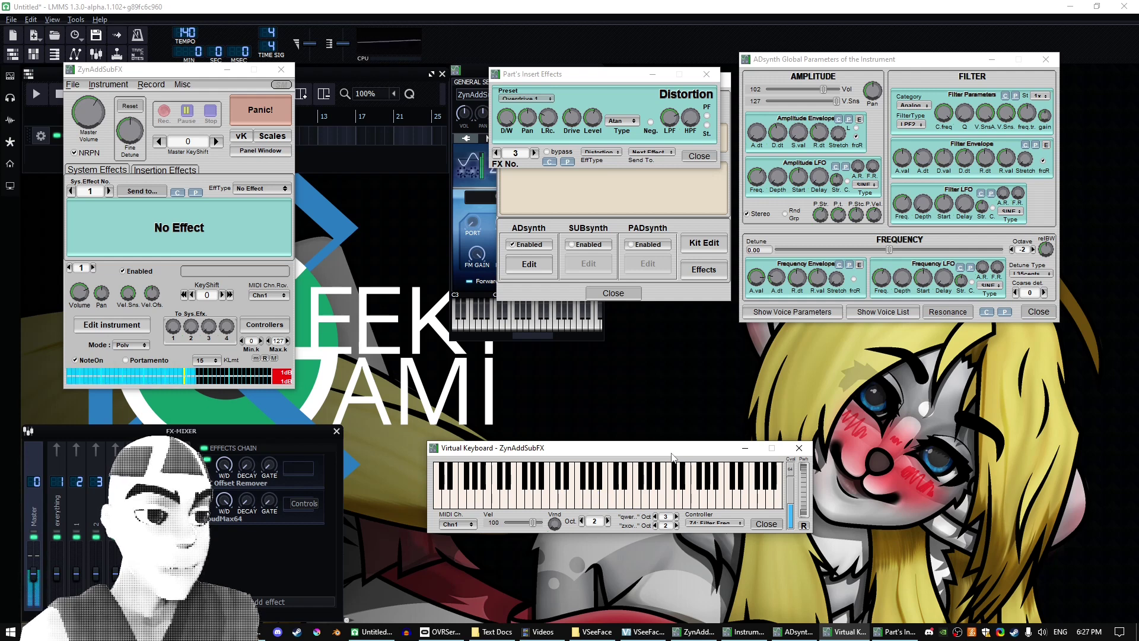
key(n)
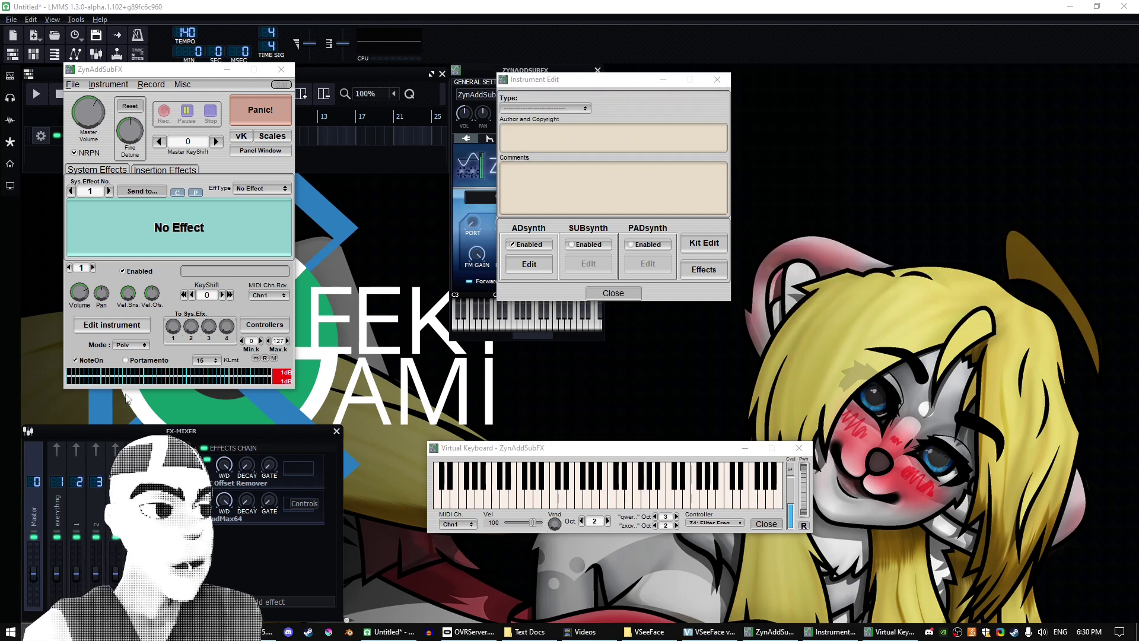
Step: Disable ADsynth, enable PADsynth for the instrument, and open the PADsynth parameters
click(525, 245)
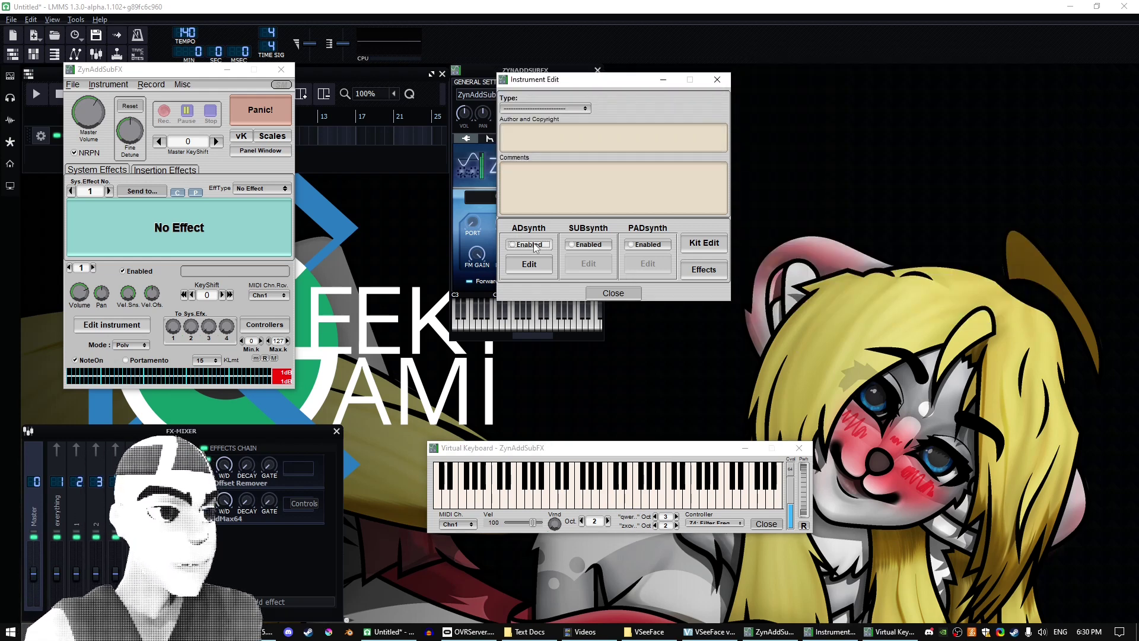
click(650, 245)
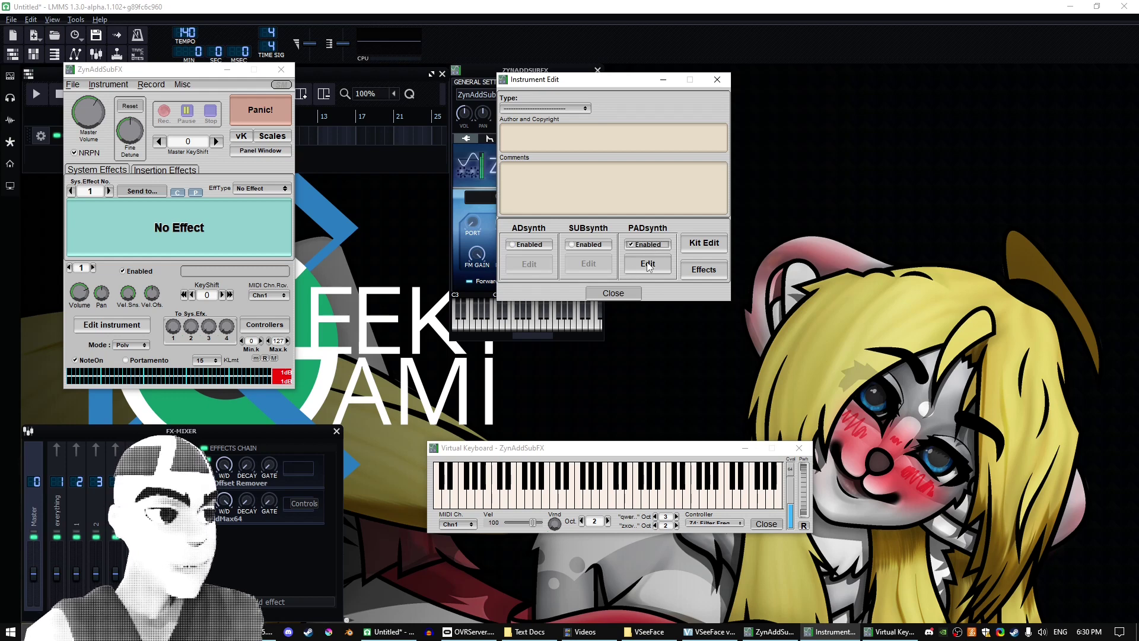
click(648, 265)
drag(231, 74, 488, 98)
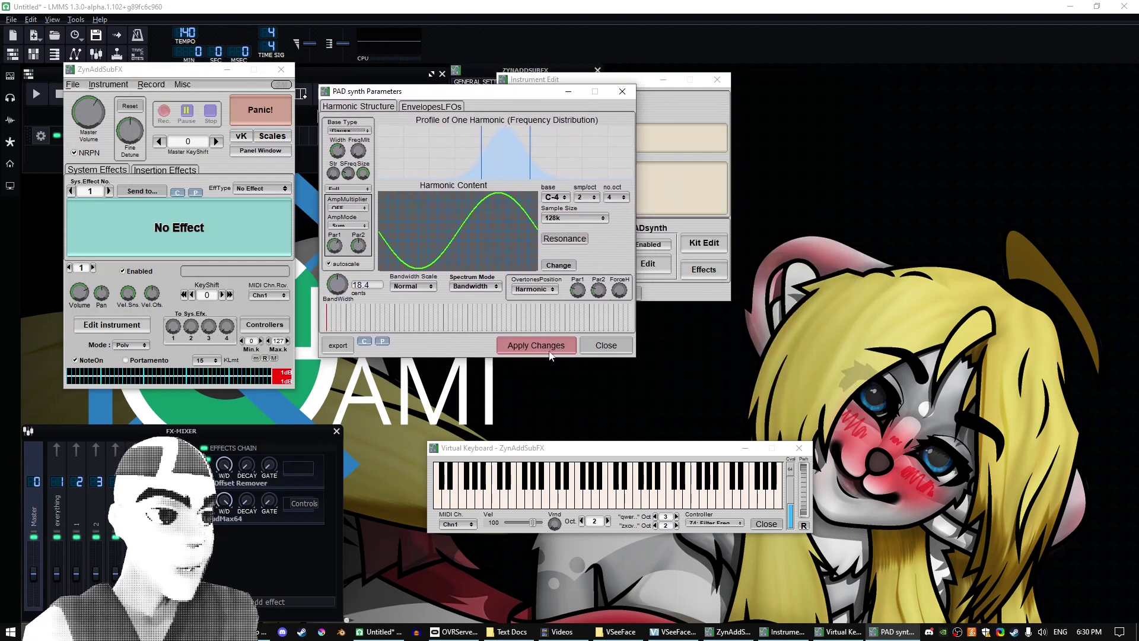
Step: In the PADsynth harmonic content editor, apply the Sqr base function with its parameter at -12 and audition it
click(558, 265)
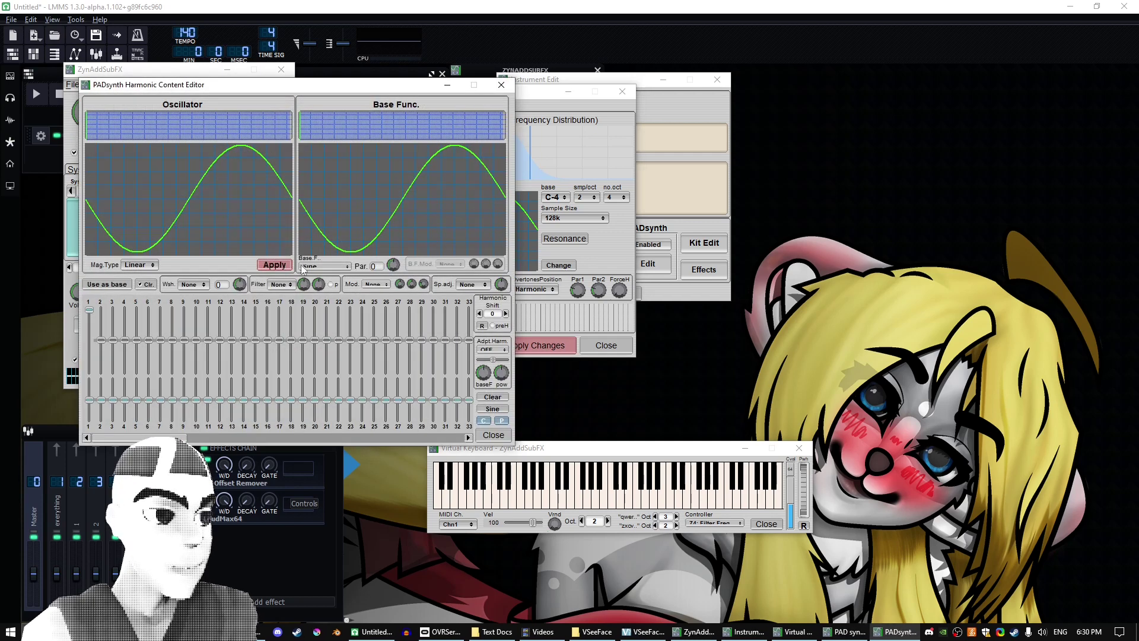
click(332, 268)
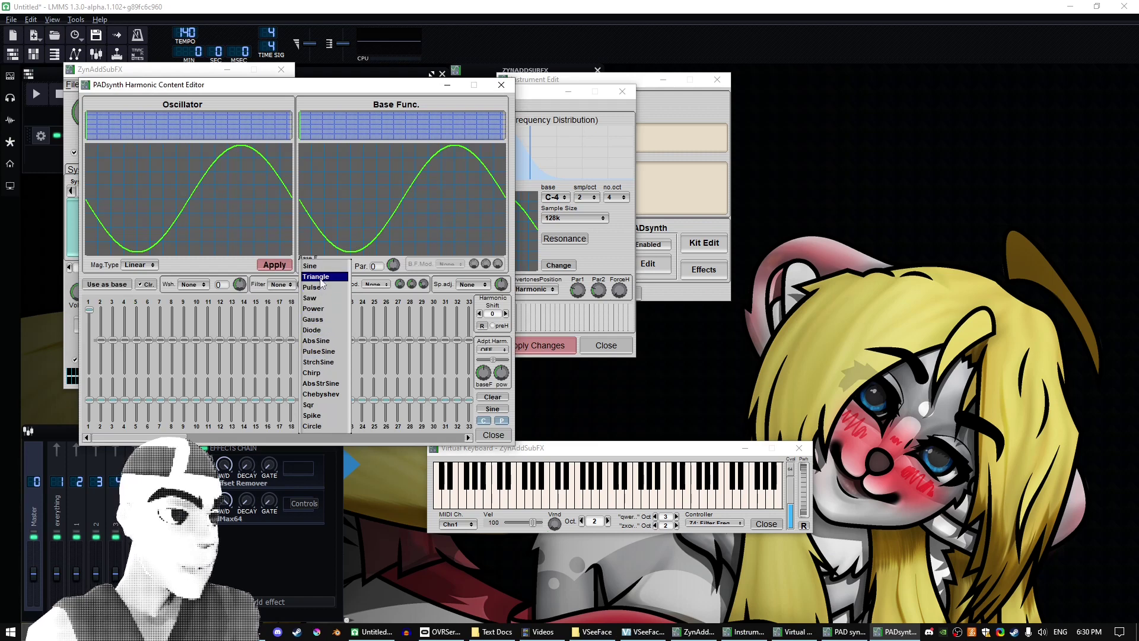
click(311, 405)
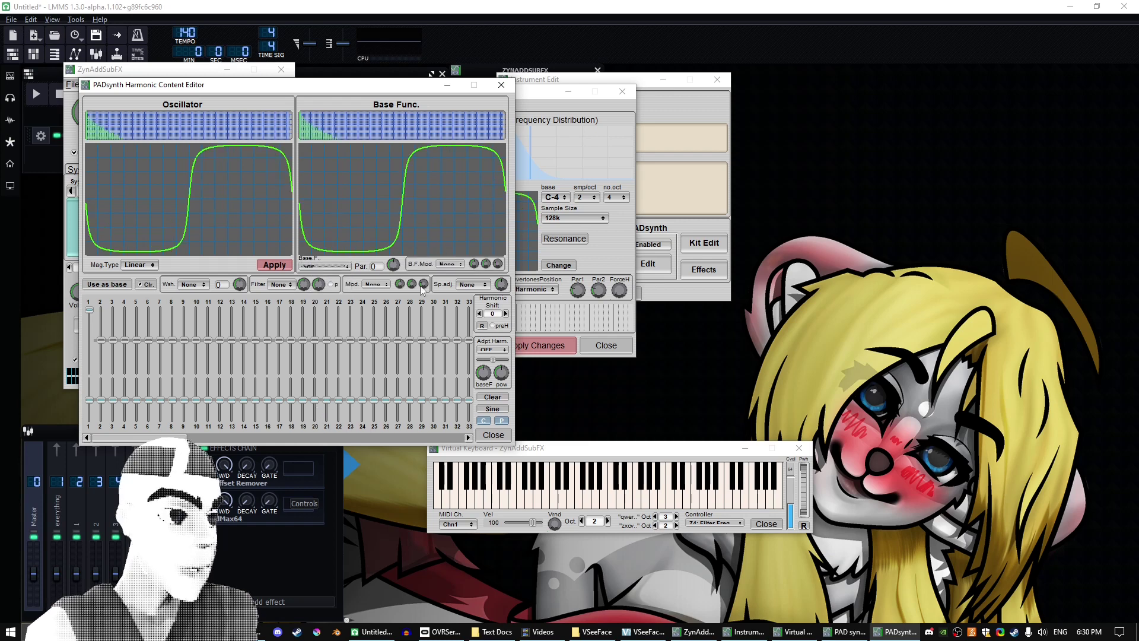
mouse_move(396, 269)
mouse_down()
mouse_move(396, 258)
mouse_move(399, 308)
mouse_move(403, 280)
mouse_up()
click(275, 265)
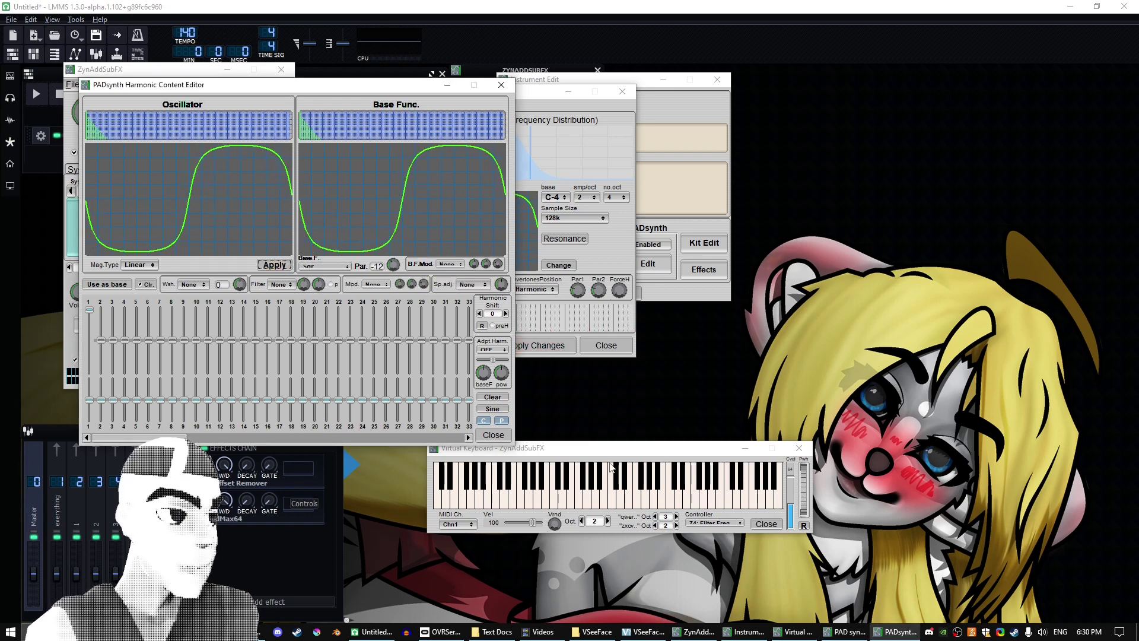
click(605, 448)
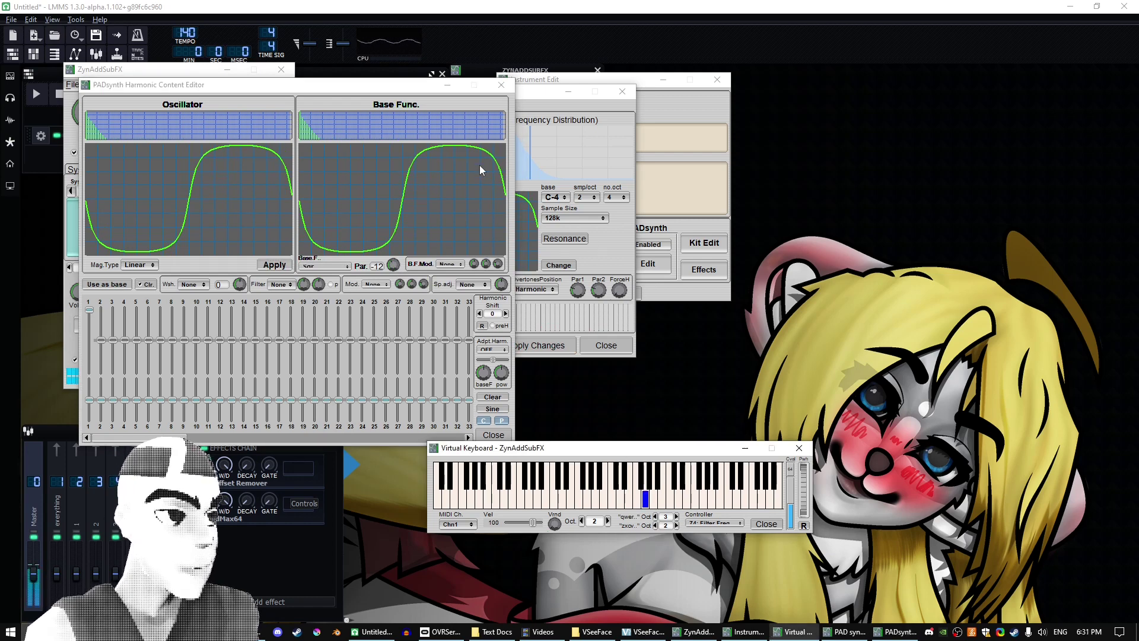
Step: Apply Rev base function modulation with its first parameter at 78.61 and audition it on the virtual keyboard
click(450, 264)
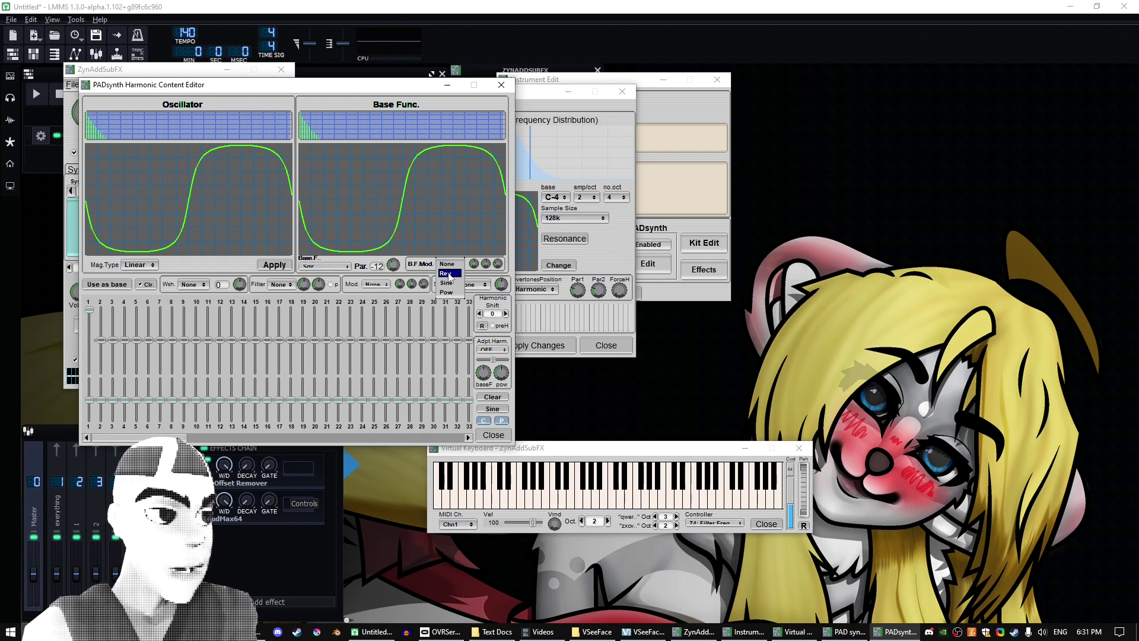
click(451, 275)
drag(477, 267, 501, 273)
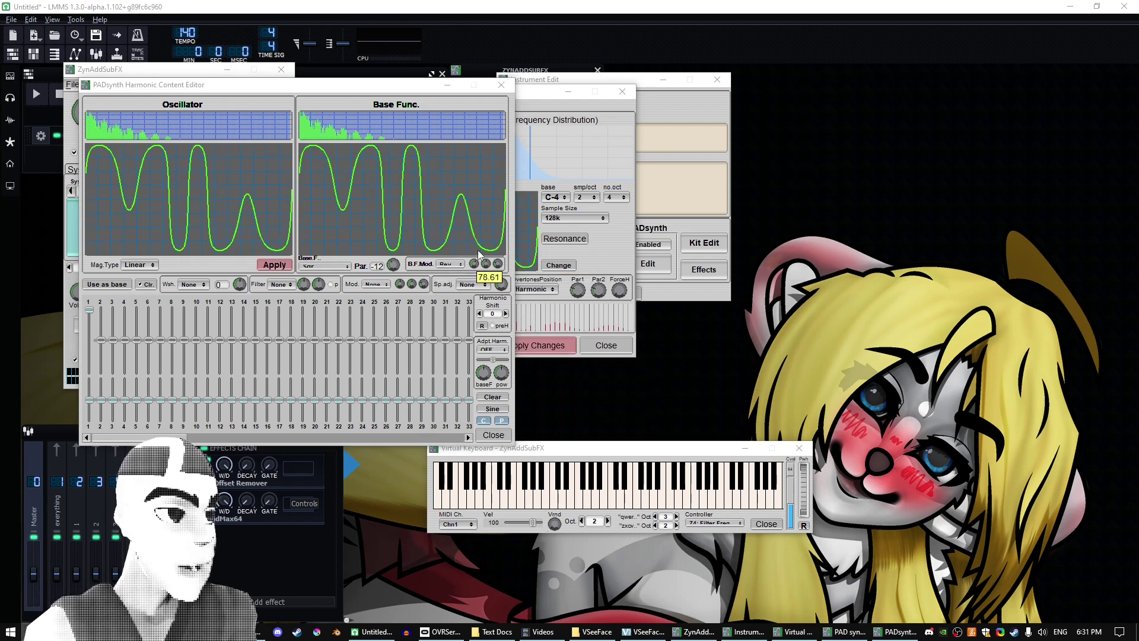
click(276, 266)
click(578, 451)
key(t)
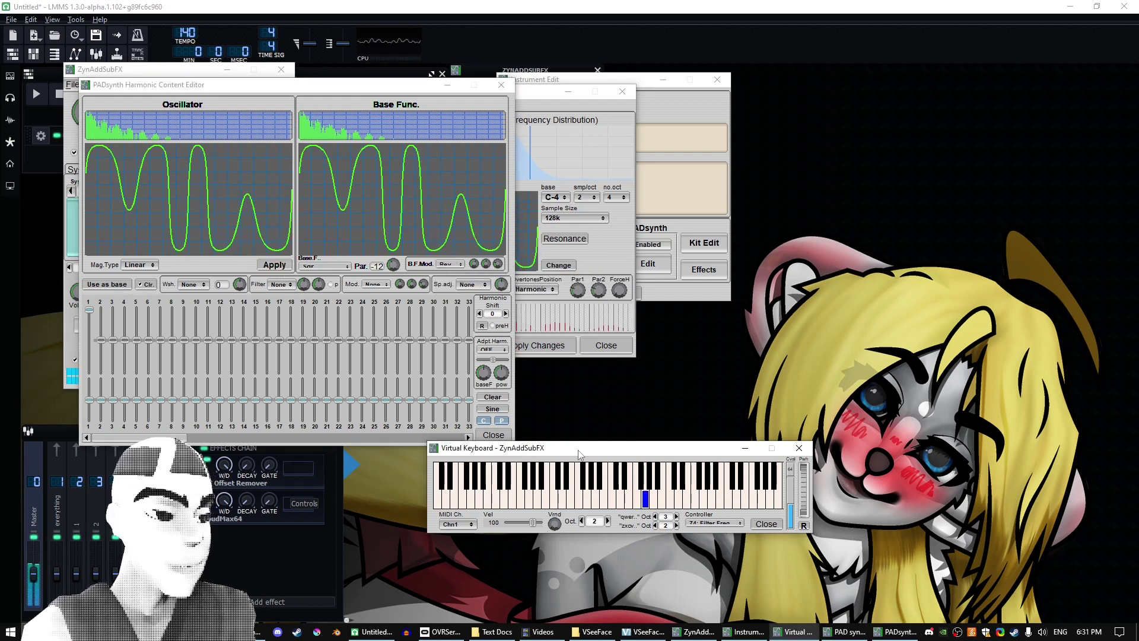
key(u)
key(e)
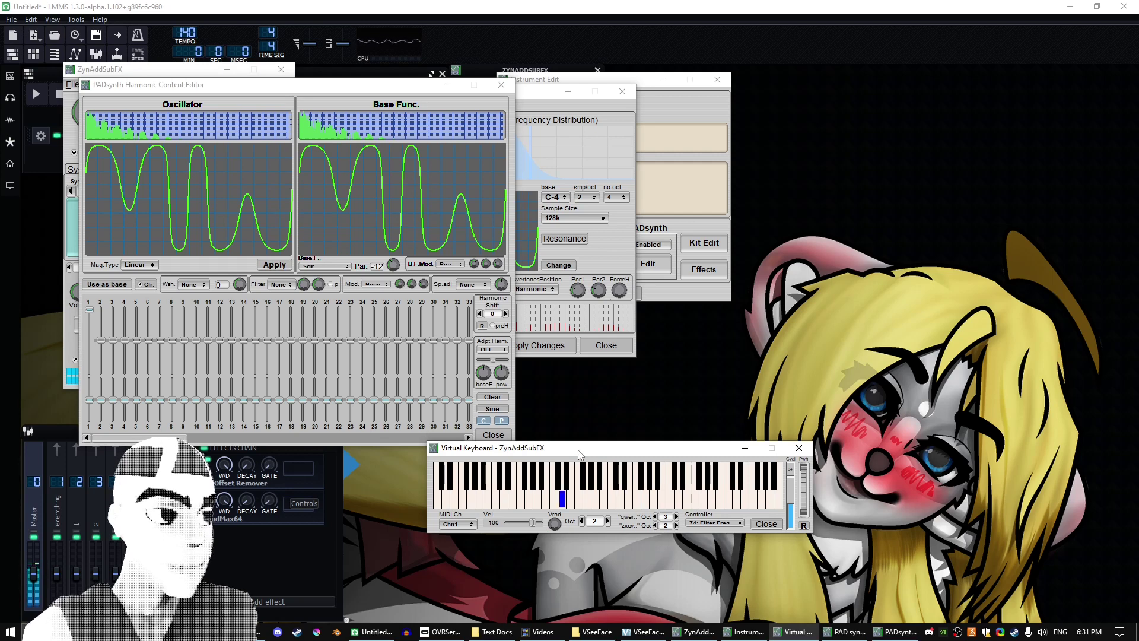
Step: Add an LP1 filter and Pow wave shaping at -21 to the oscillator, and audition the result
click(290, 284)
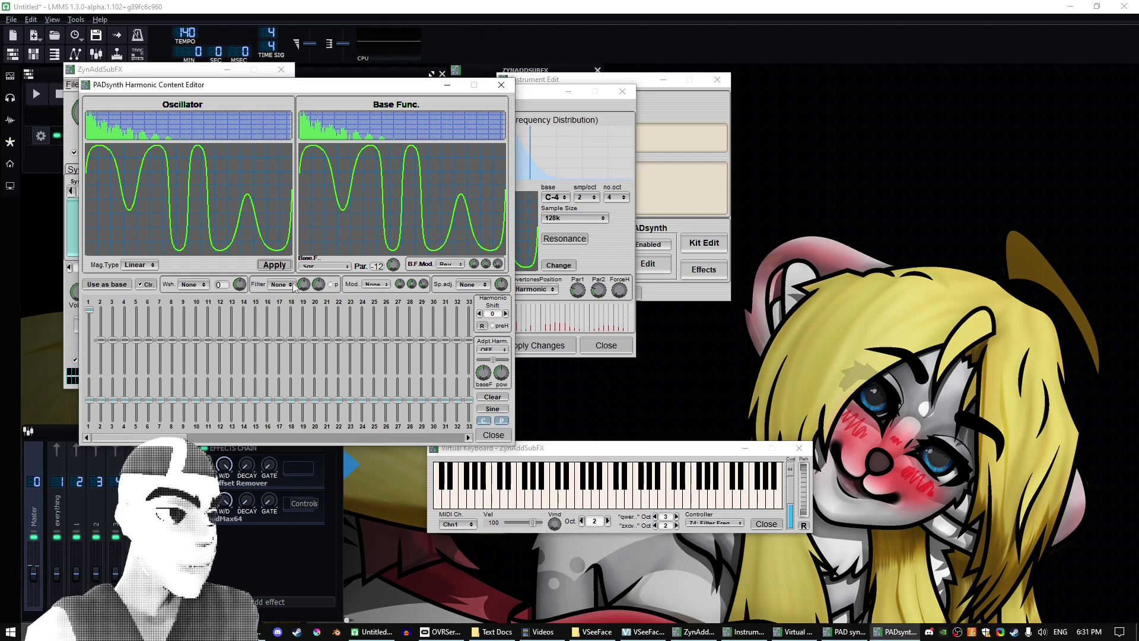
click(281, 293)
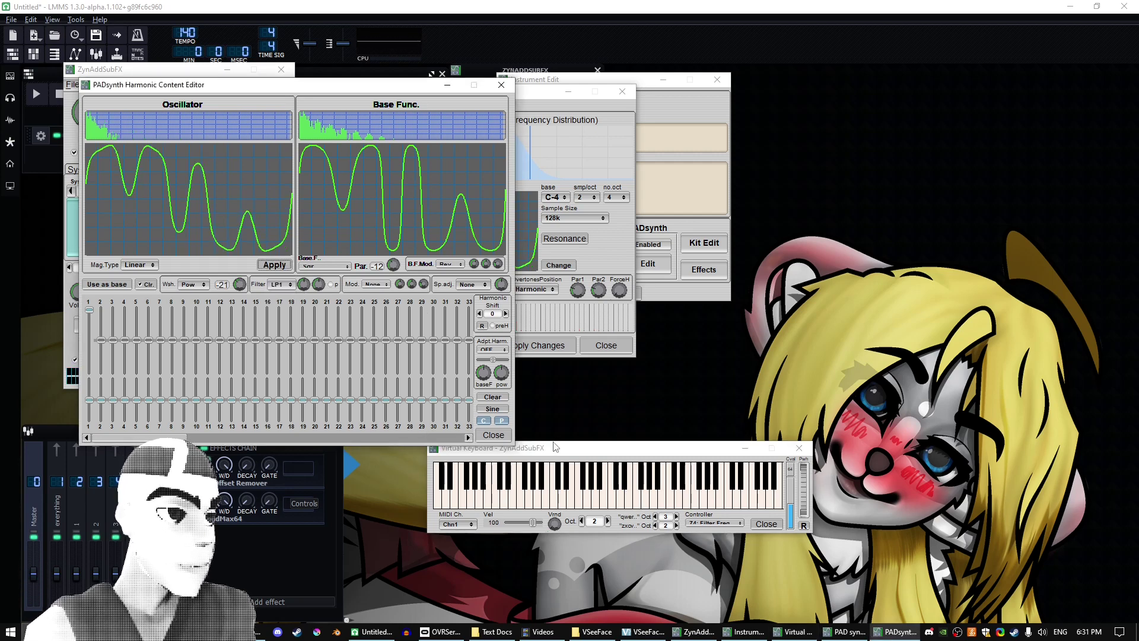
drag(553, 446, 553, 448)
key(t)
key(y)
key(r)
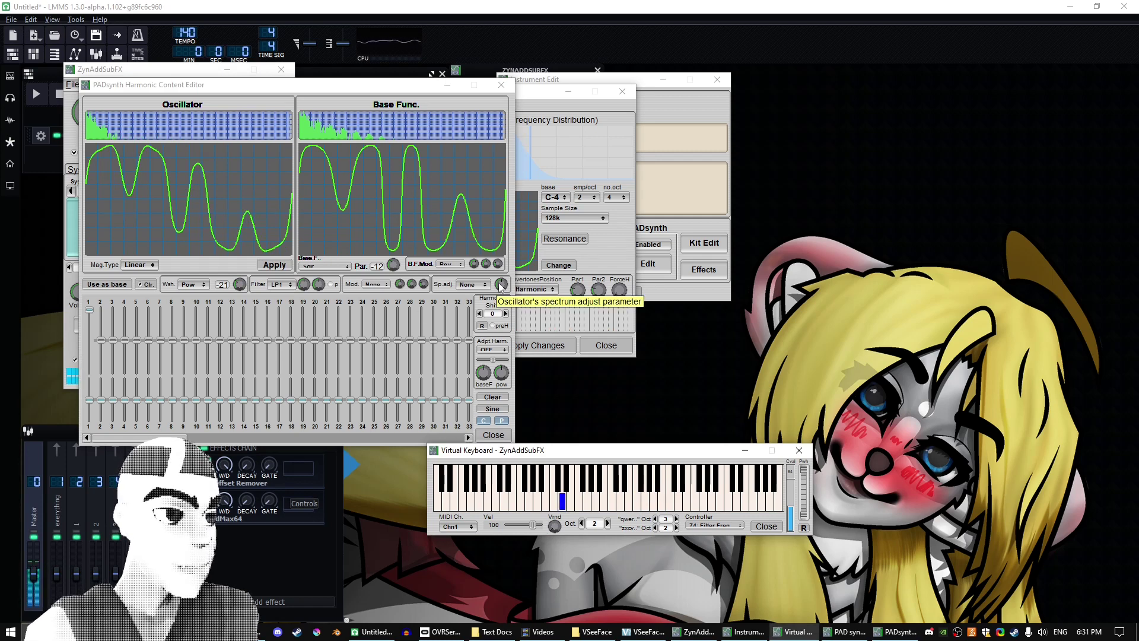
Step: Set the oscillator's spectrum adjustment to Pow, alter its amount, apply it, and play test notes
click(472, 285)
click(472, 295)
drag(499, 287, 503, 275)
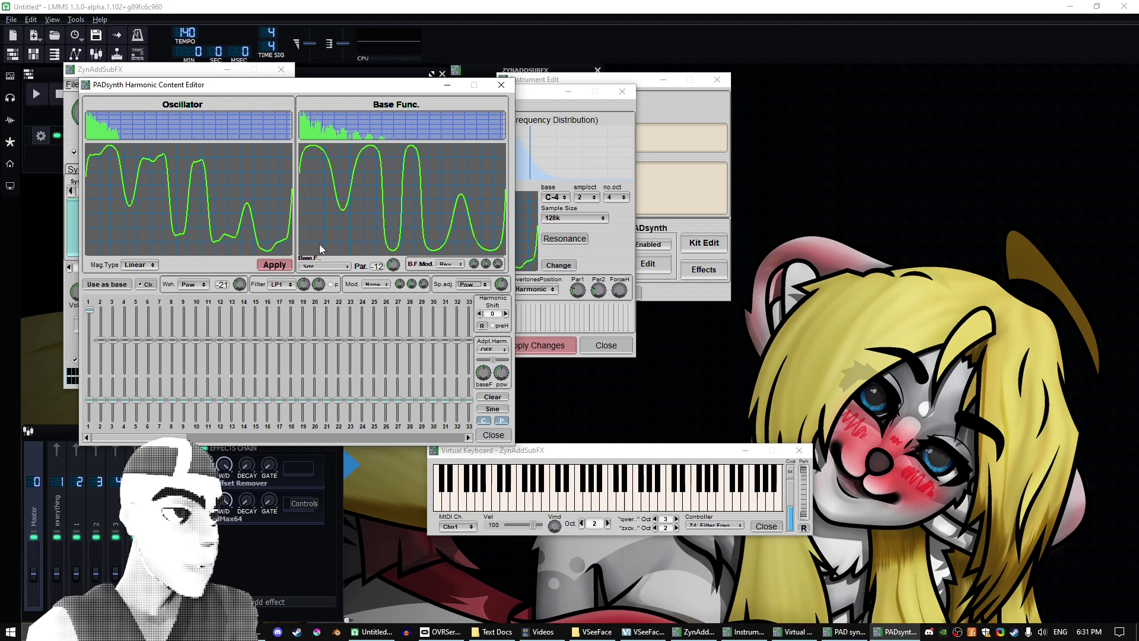
click(273, 265)
click(538, 452)
key(t)
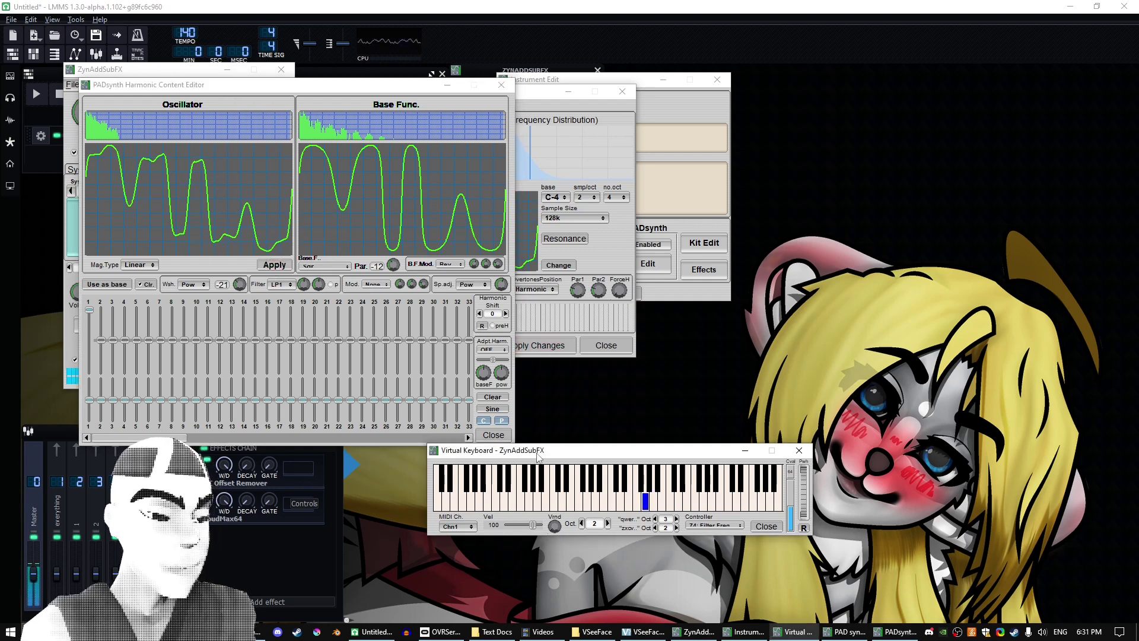
key(y)
key(e)
key(z)
Step: Set the PADsynth bandwidth to 73.7 cents, apply the changes, and play test notes
click(538, 325)
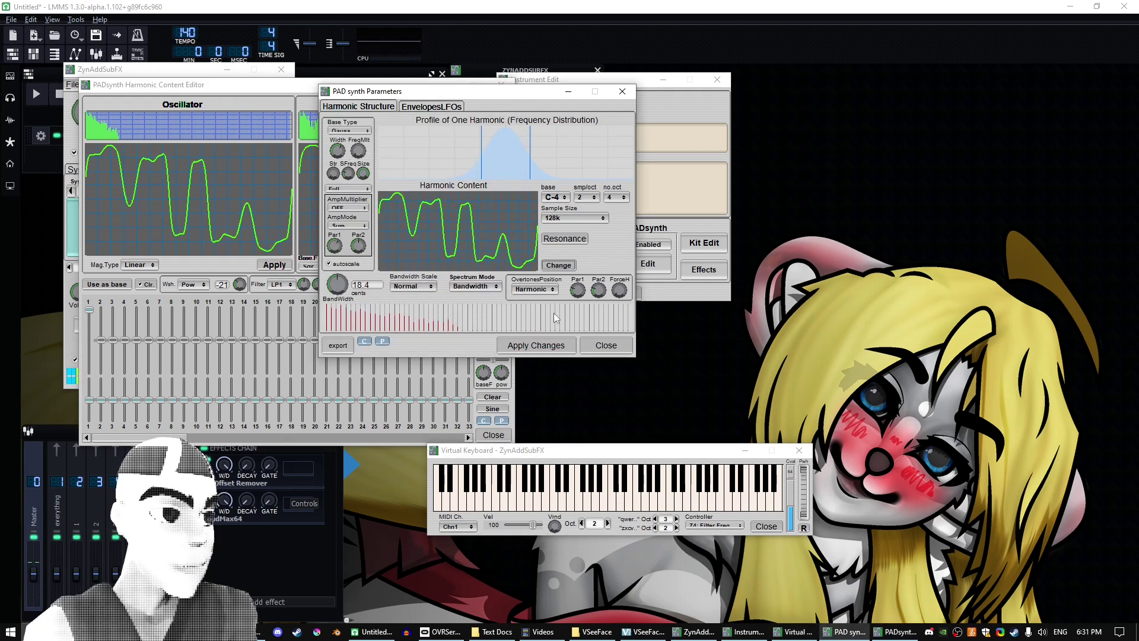
drag(349, 298, 464, 341)
click(528, 346)
click(574, 452)
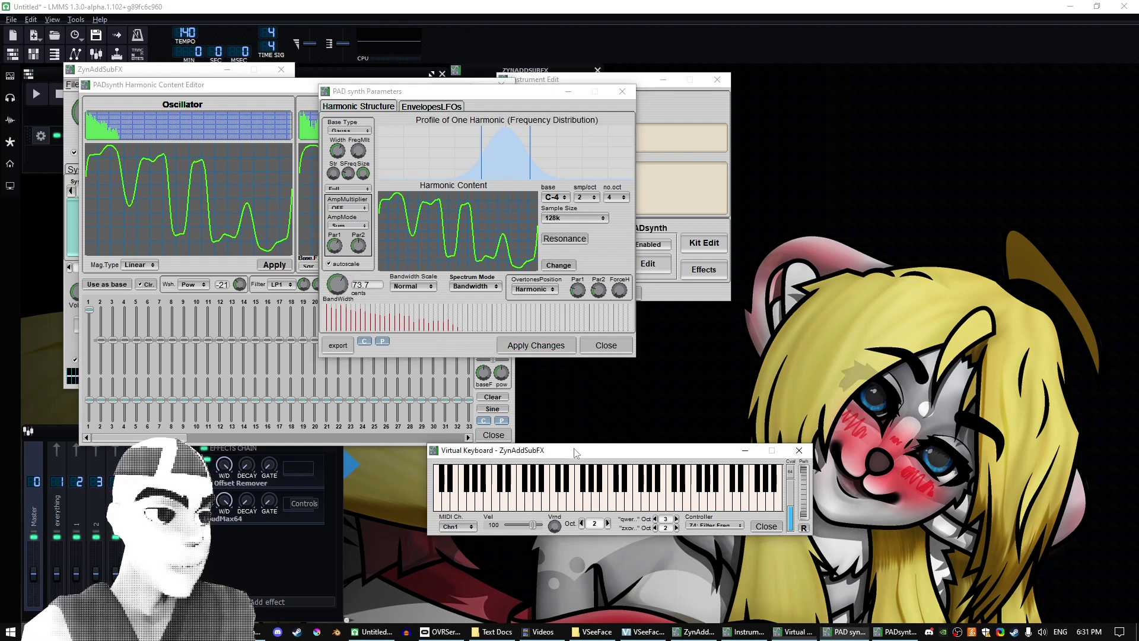
key(r)
key(u)
key(e)
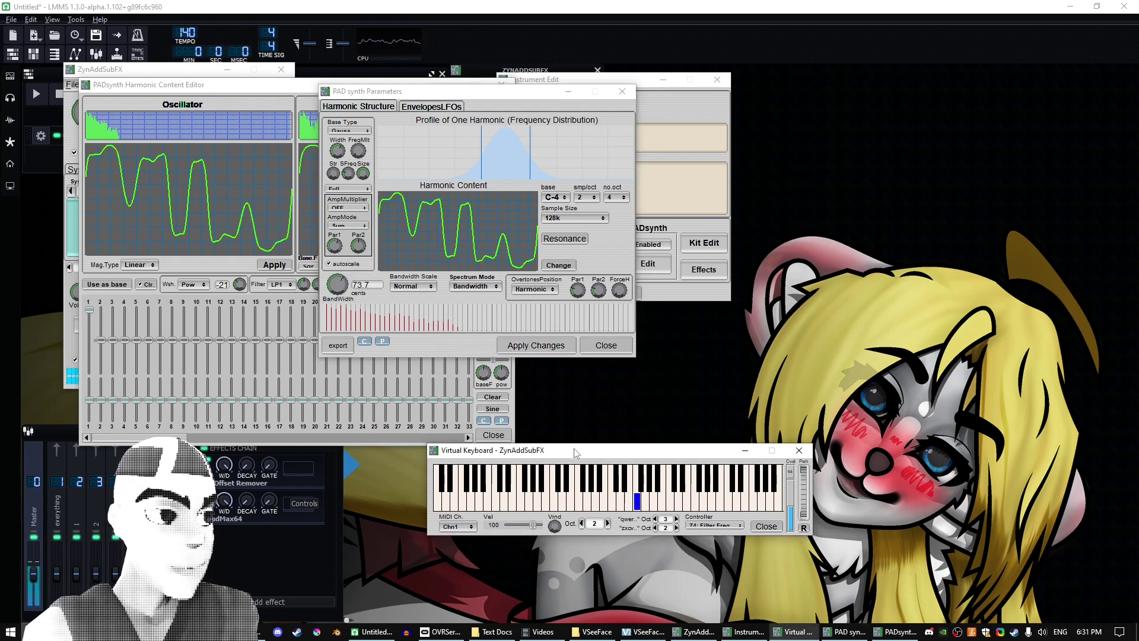
key(w)
Step: Adjust the attack time of the PADsynth amplitude envelope and audition it on the virtual keyboard
click(446, 120)
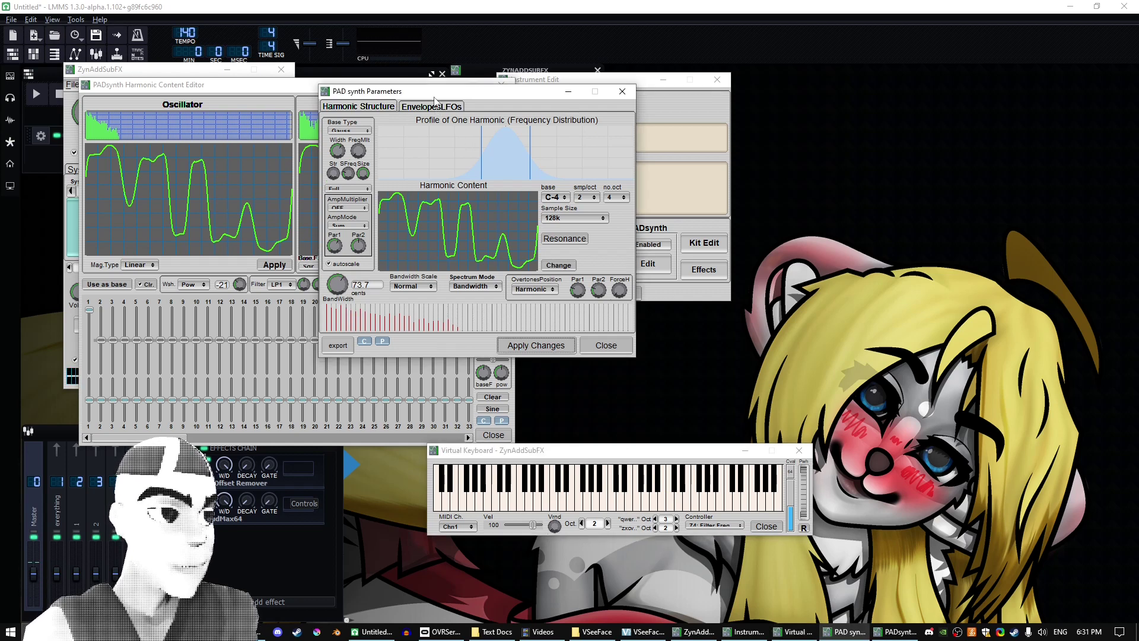
click(432, 107)
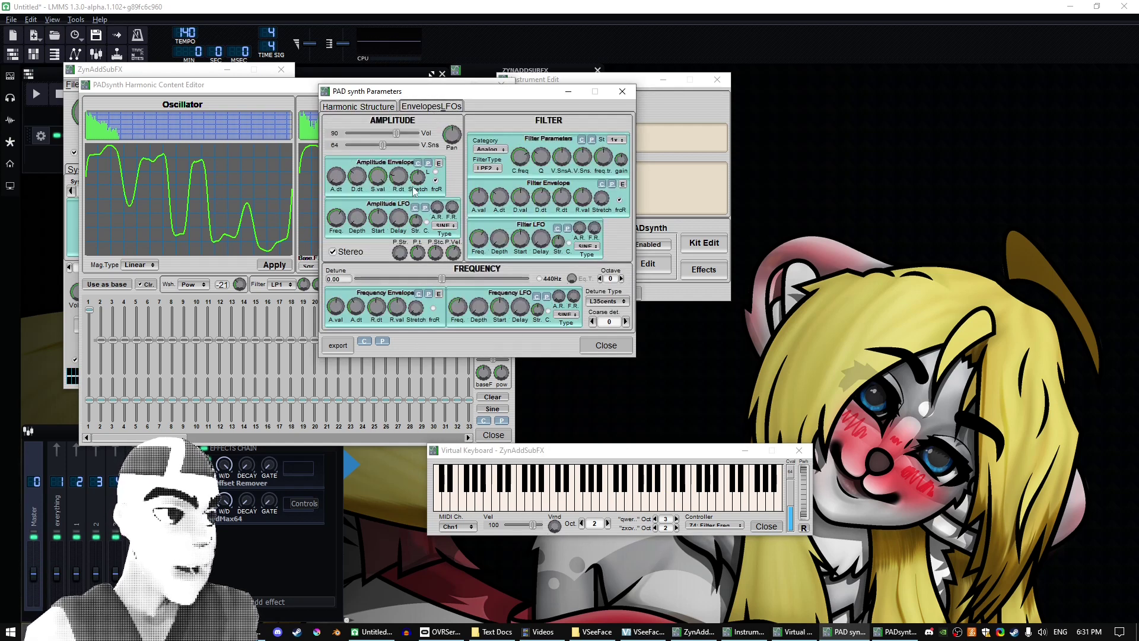
drag(342, 184, 343, 152)
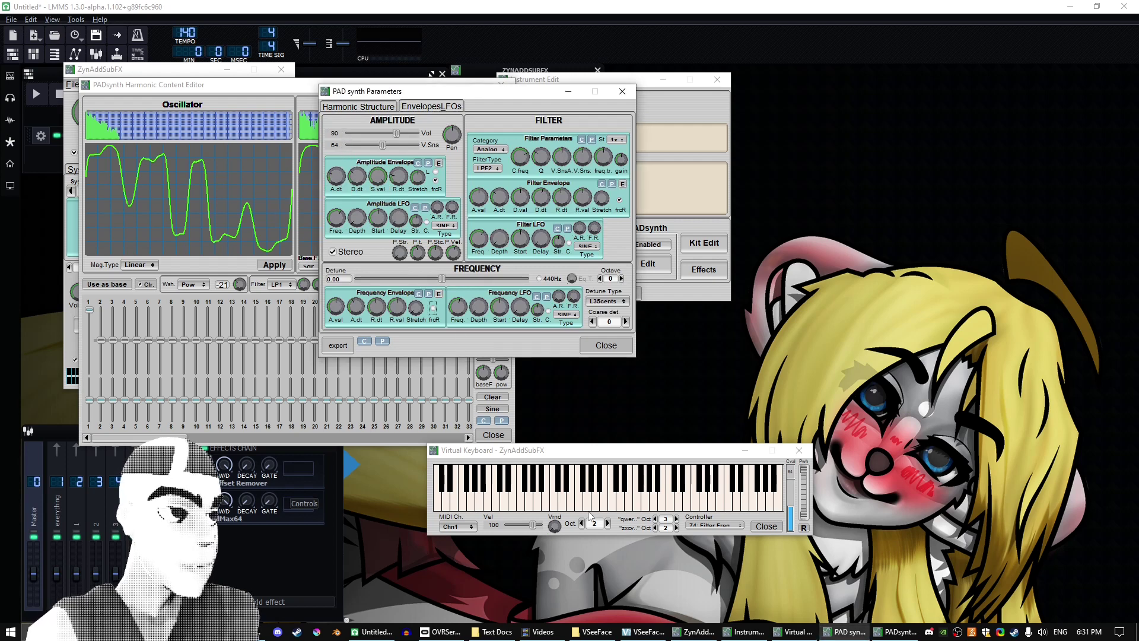
click(579, 457)
key(r)
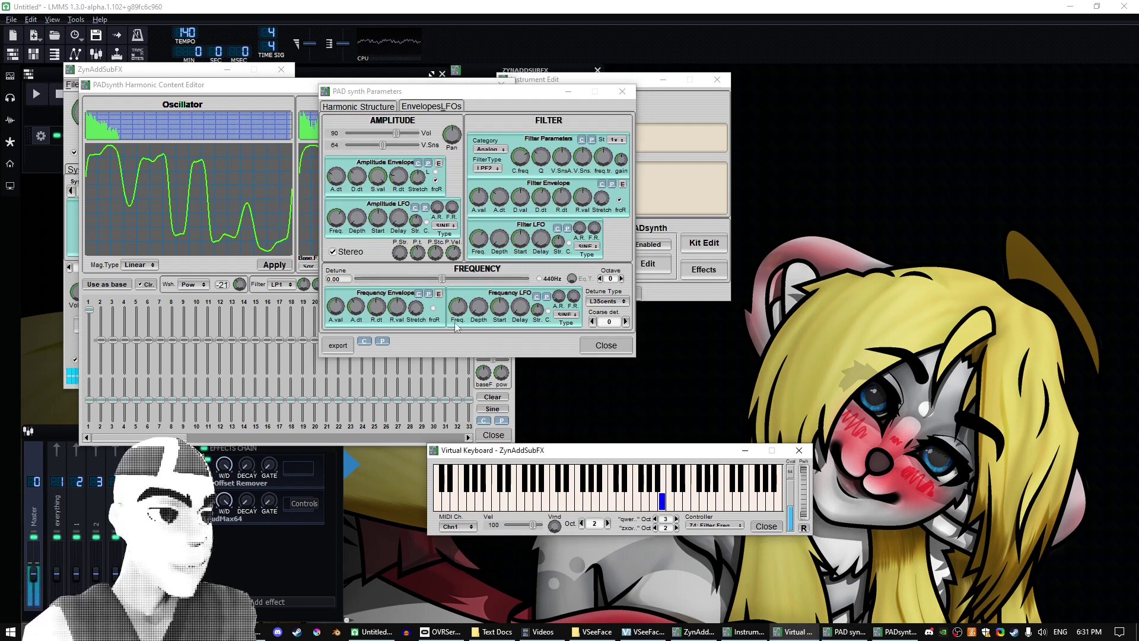
Step: Play single notes and three-note chords on the virtual keyboard to audition the PADsynth patch
click(400, 147)
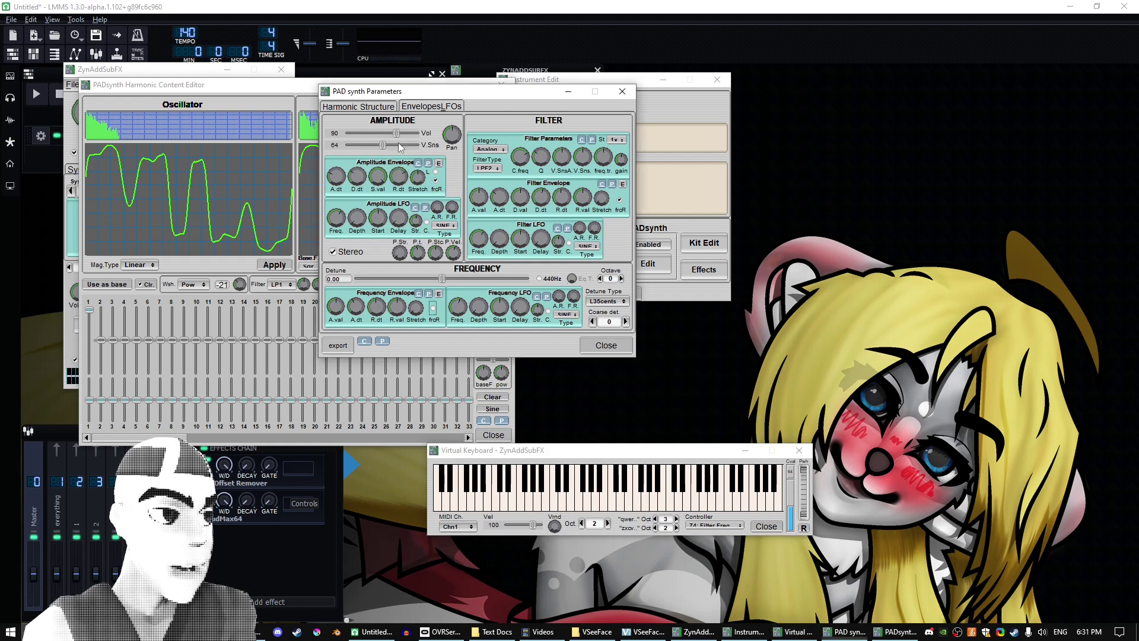
click(639, 461)
key(r)
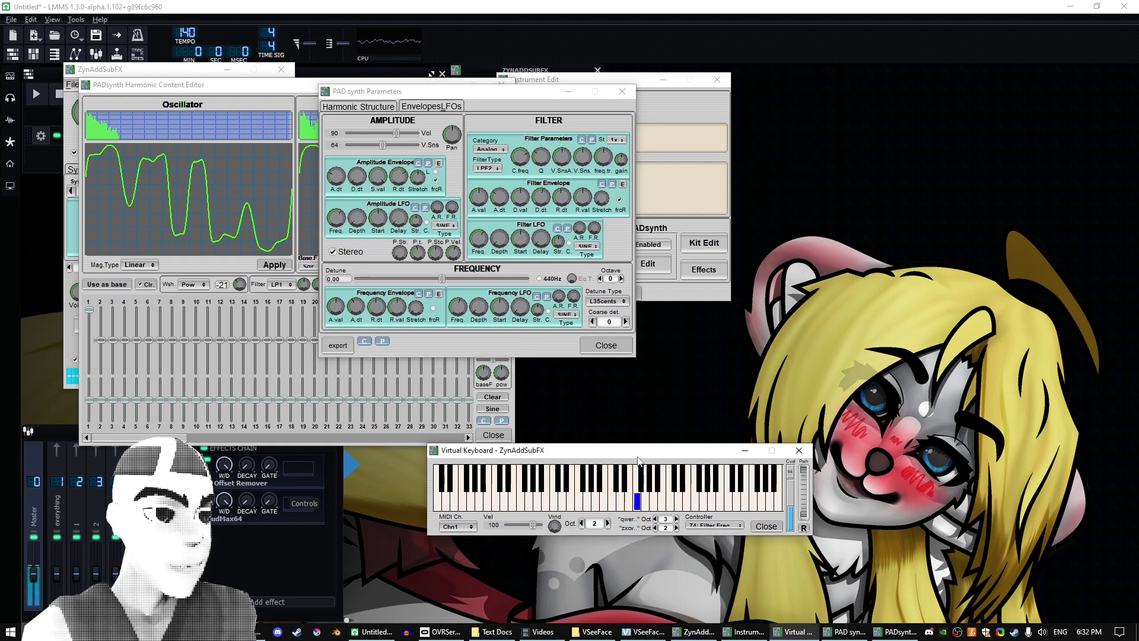
key(t)
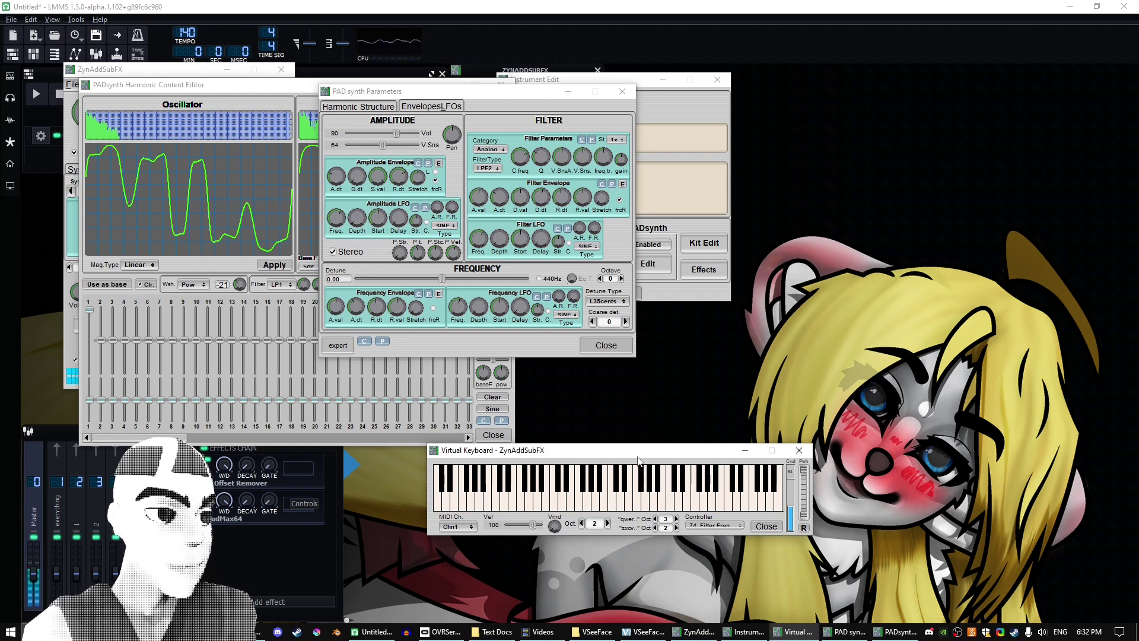
key(x)
key(t)
key(i)
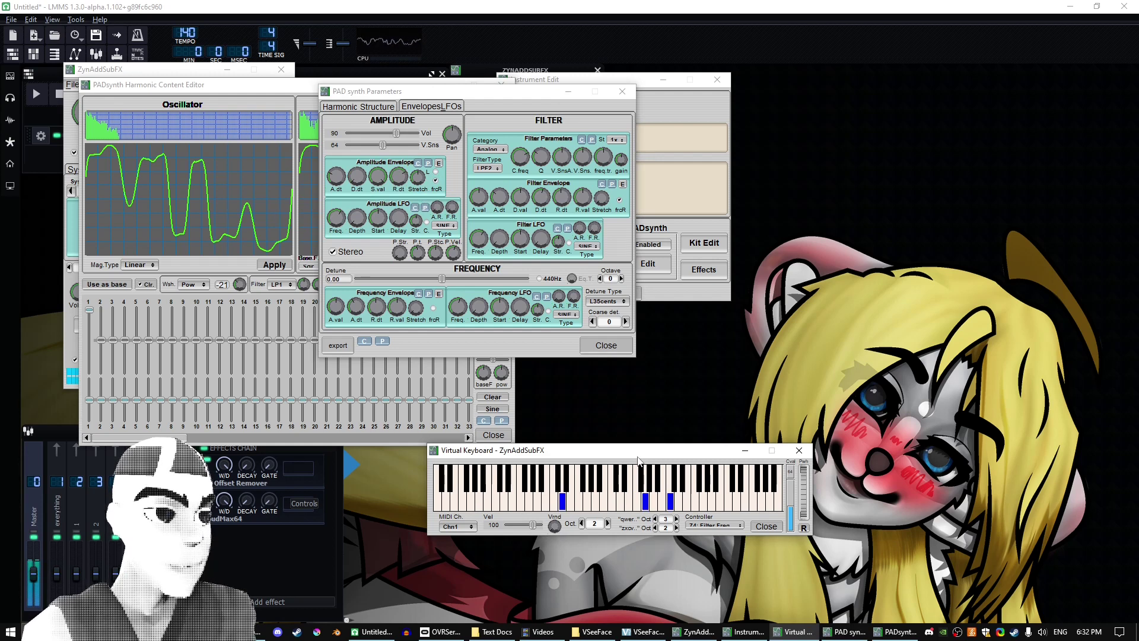
key(x)
key(r)
key(u)
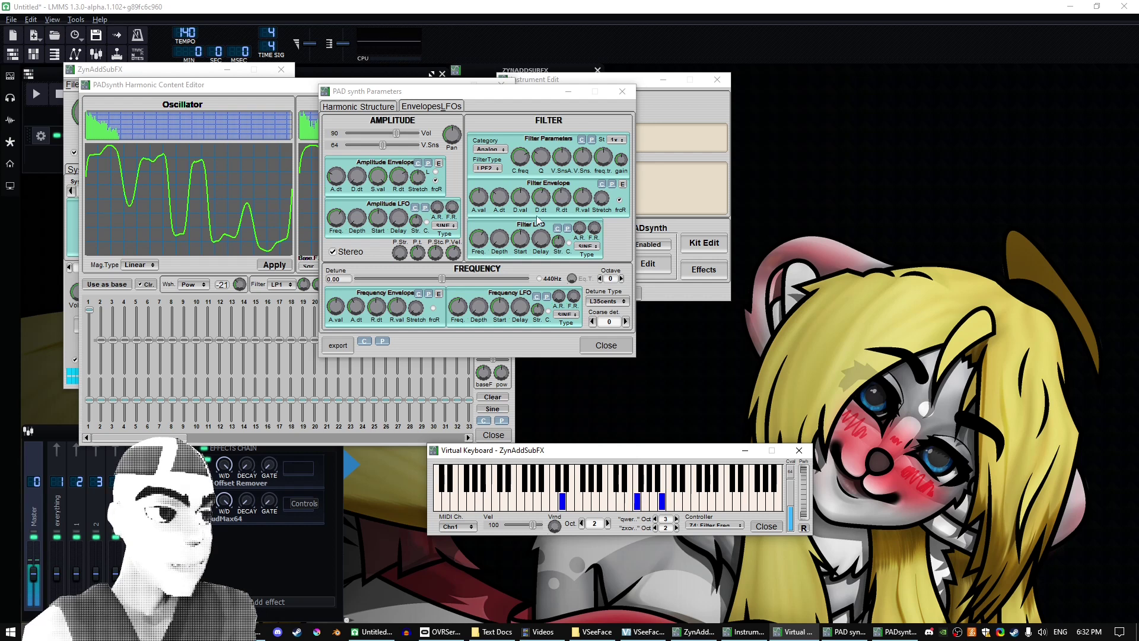
Step: Audition the part with the distortion in insert effect 3 bypassed, and set that slot to No Effect
click(603, 350)
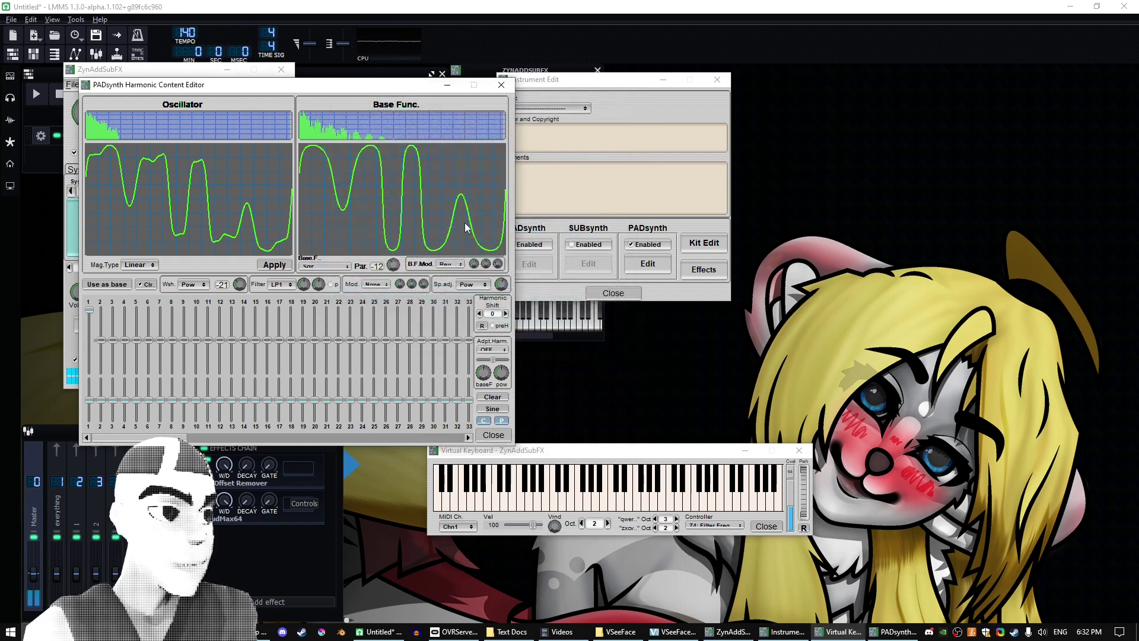
click(688, 273)
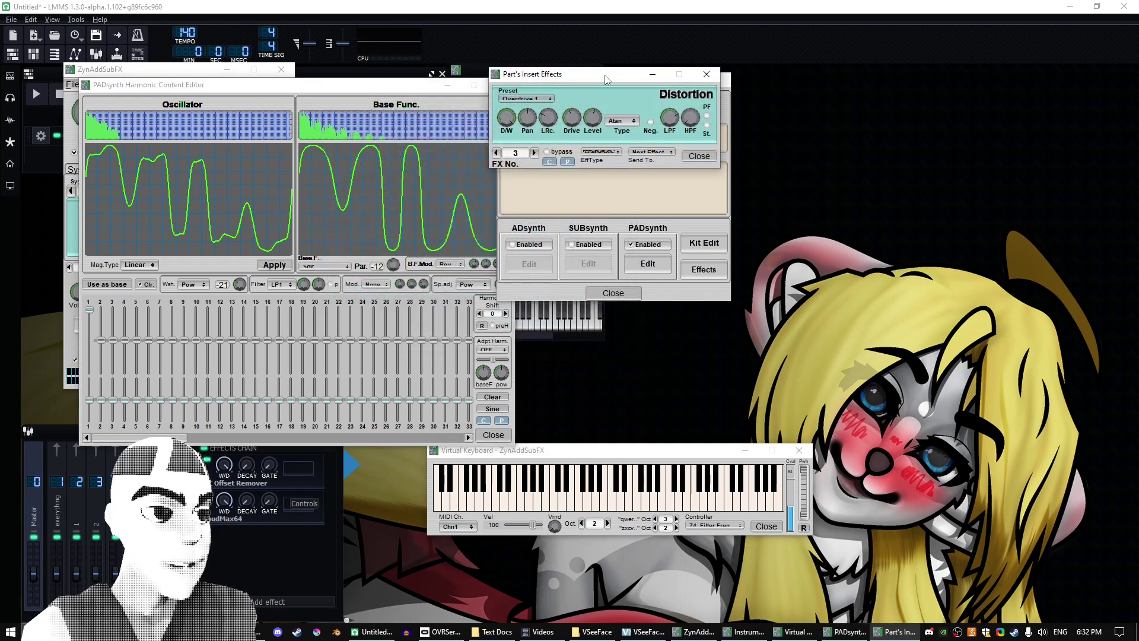
drag(638, 77, 552, 219)
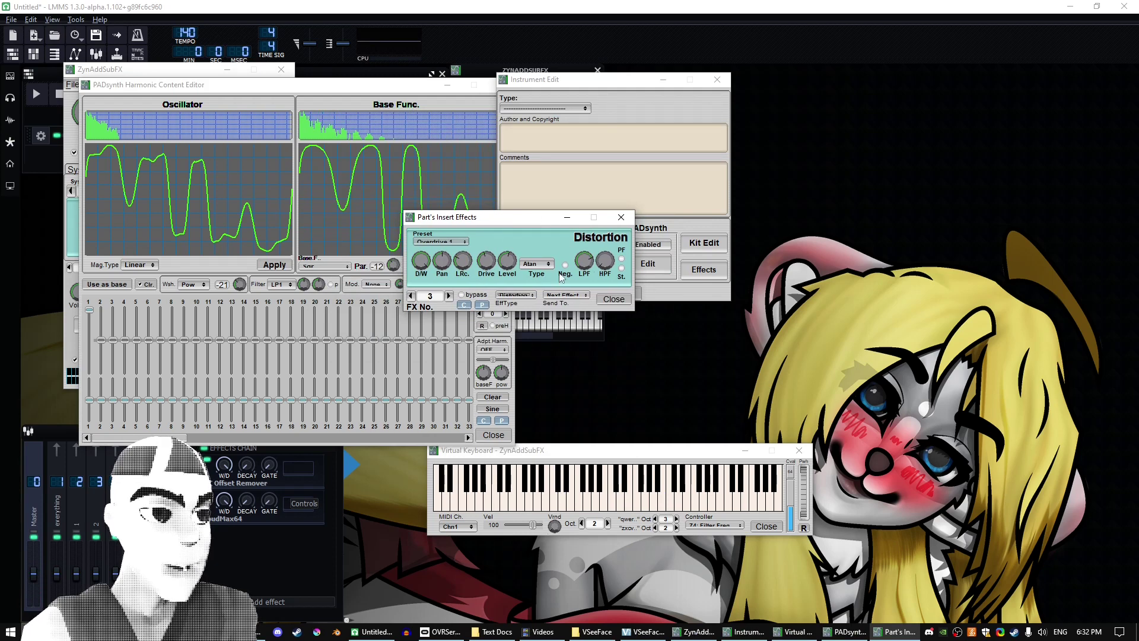
click(483, 293)
click(561, 457)
key(x)
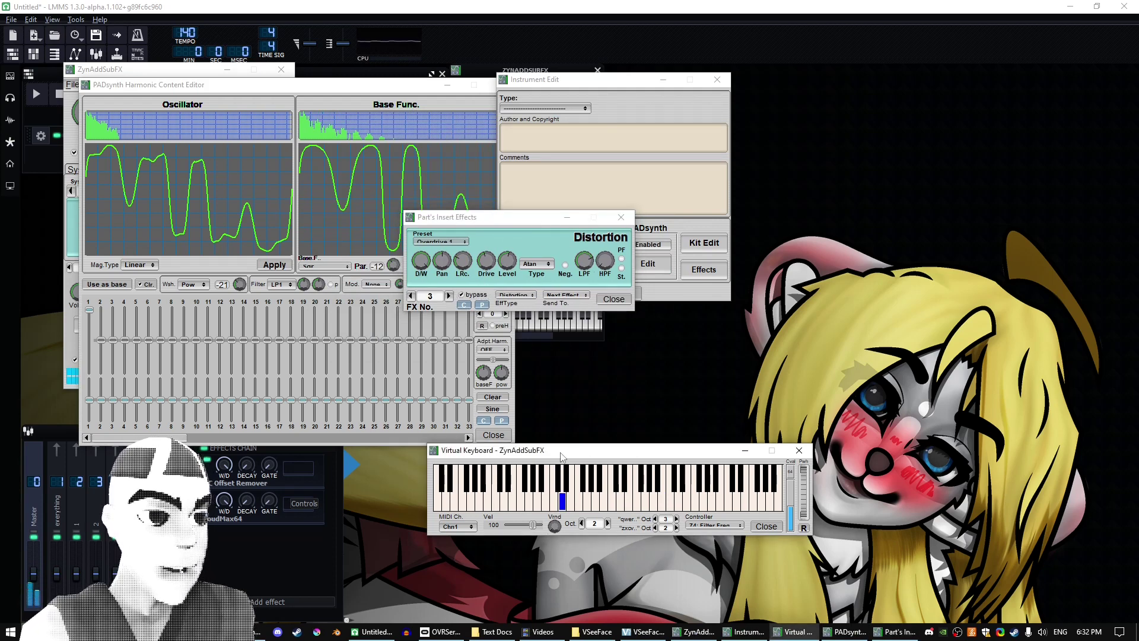
key(r)
key(u)
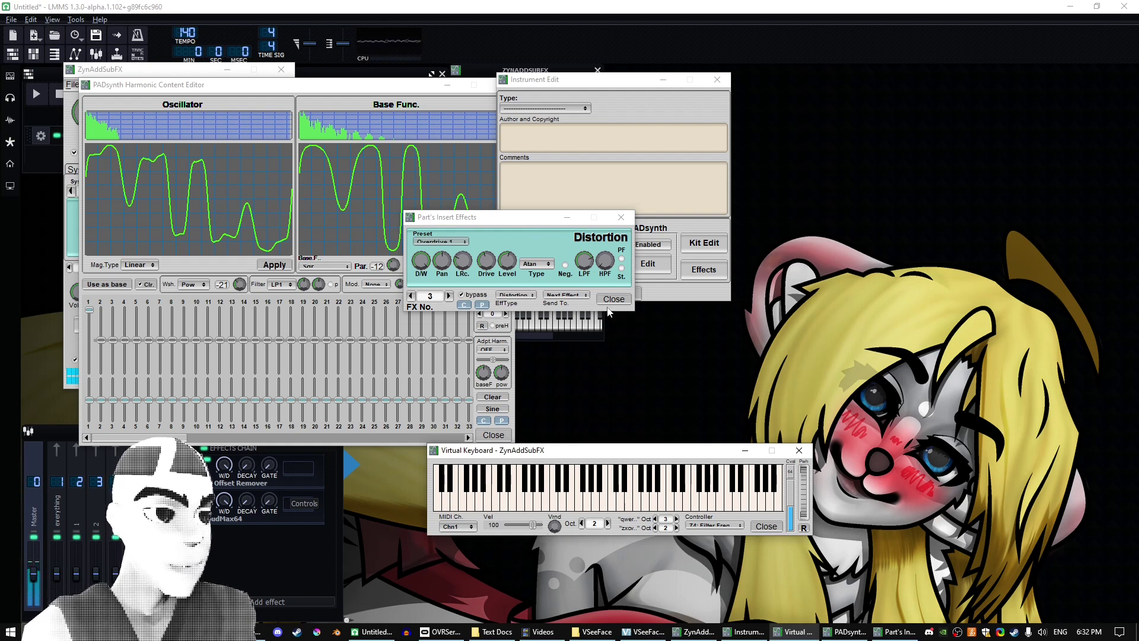
click(524, 297)
click(518, 239)
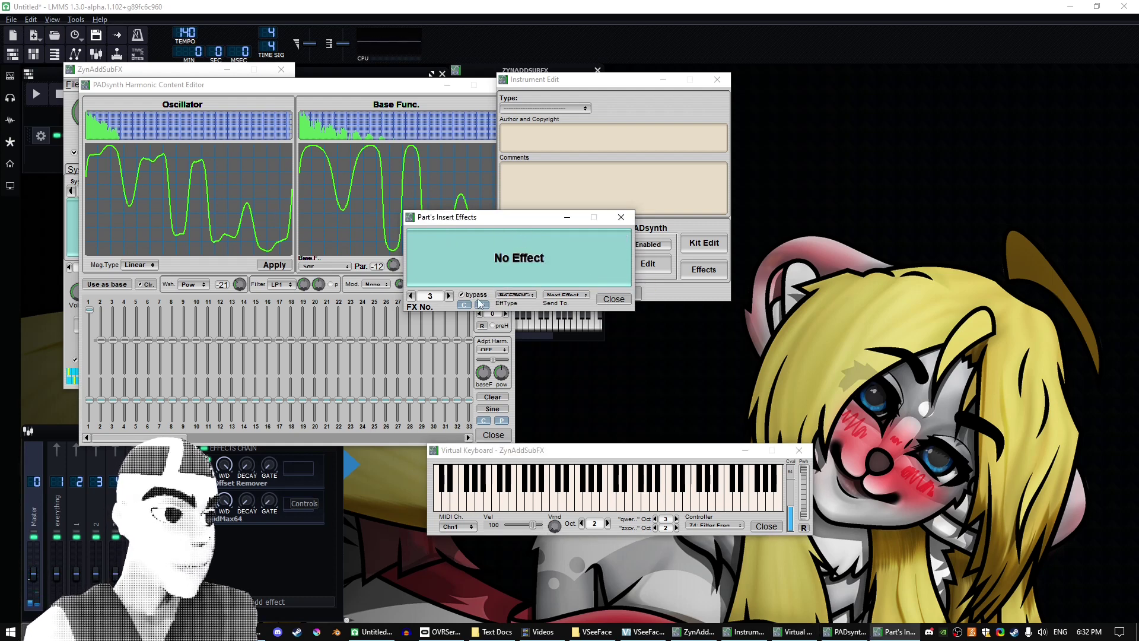
Step: Set the part's insert effect 1 to DynFilter and audition it with test notes and chords
click(411, 296)
click(410, 296)
click(530, 295)
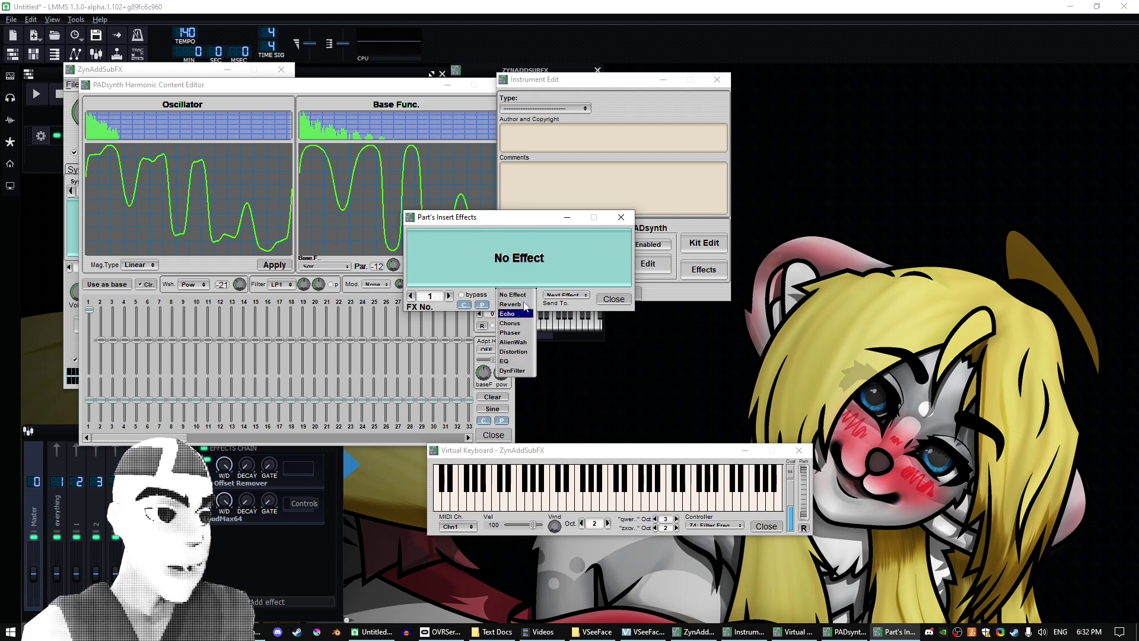
click(522, 371)
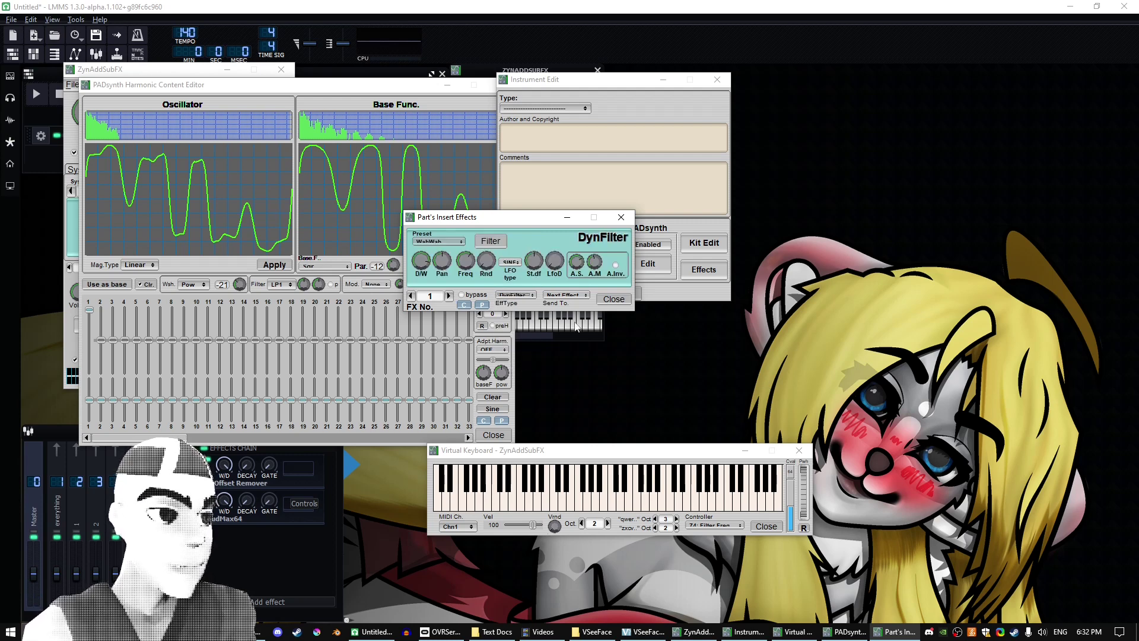
click(610, 458)
key(r)
key(e)
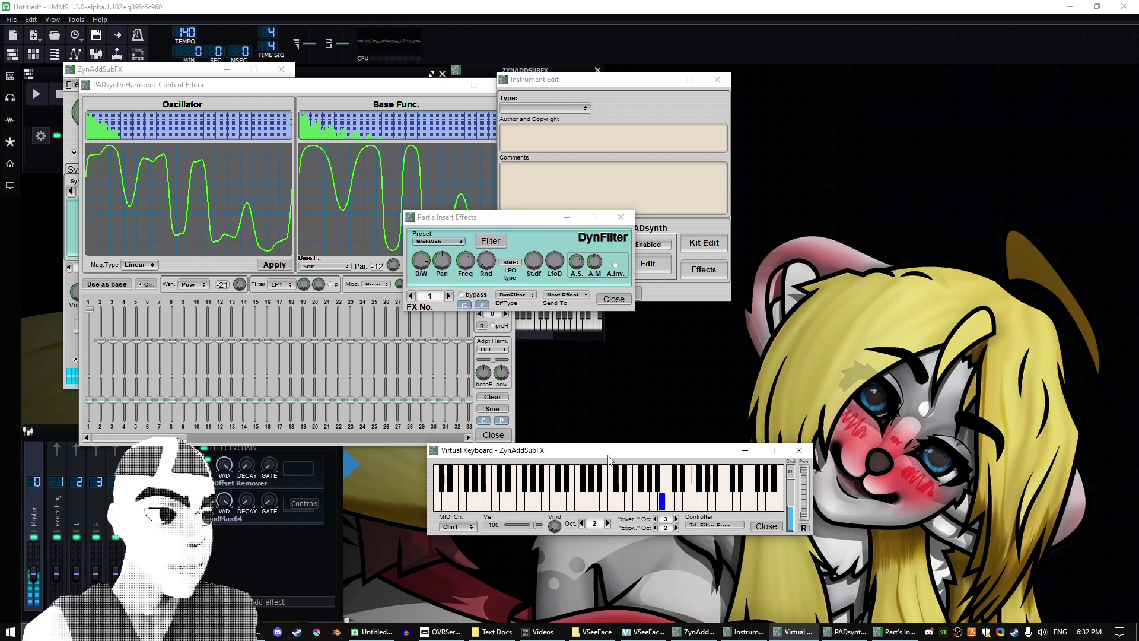
key(x)
key(r)
key(u)
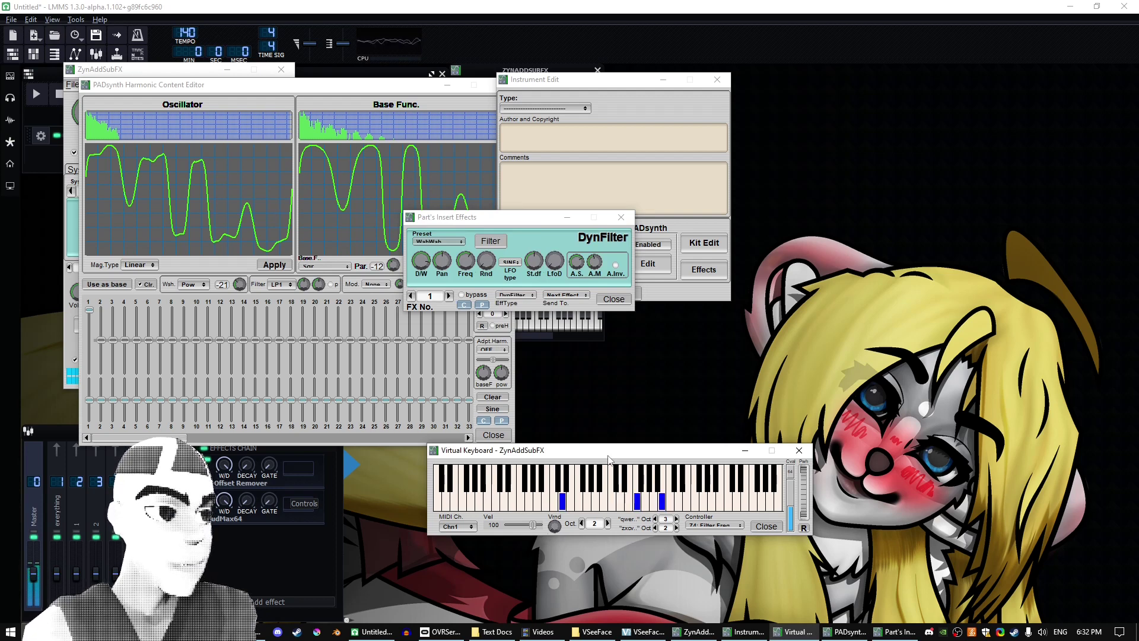
key(m)
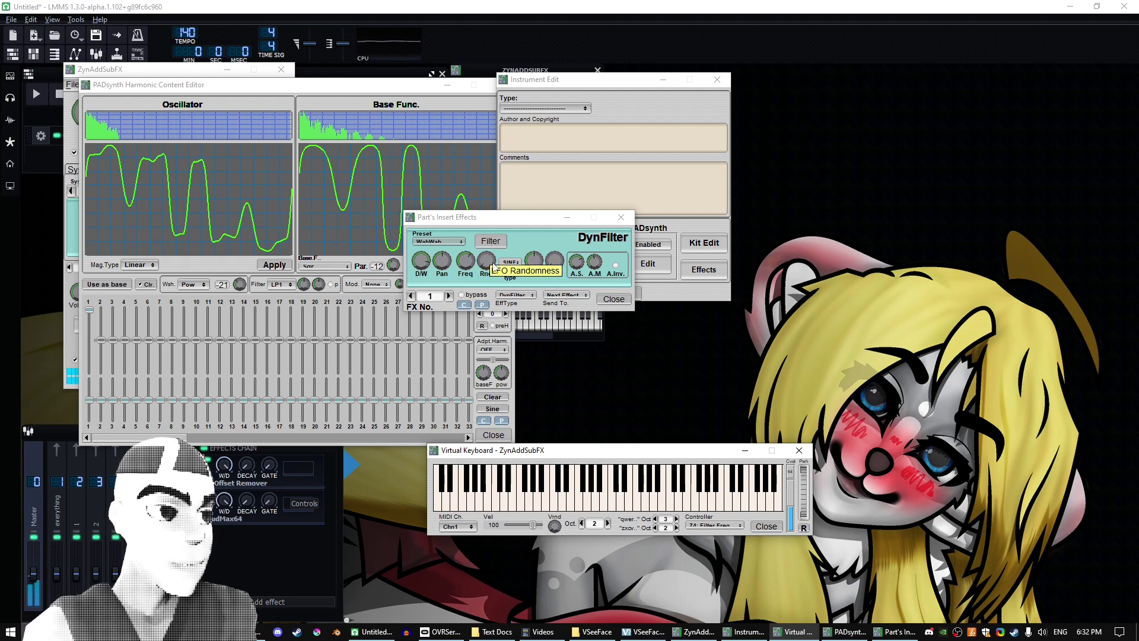
Step: Set insert effect 1 back to No Effect, play test notes, and close the part's insert effects
click(516, 295)
click(512, 218)
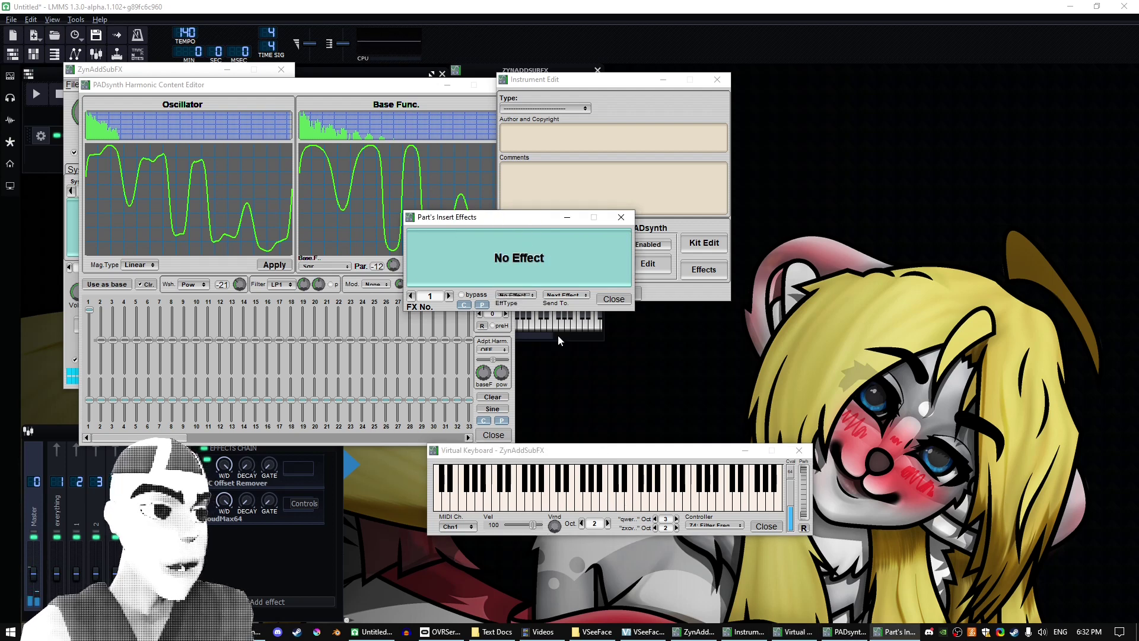
click(615, 449)
key(s)
key(r)
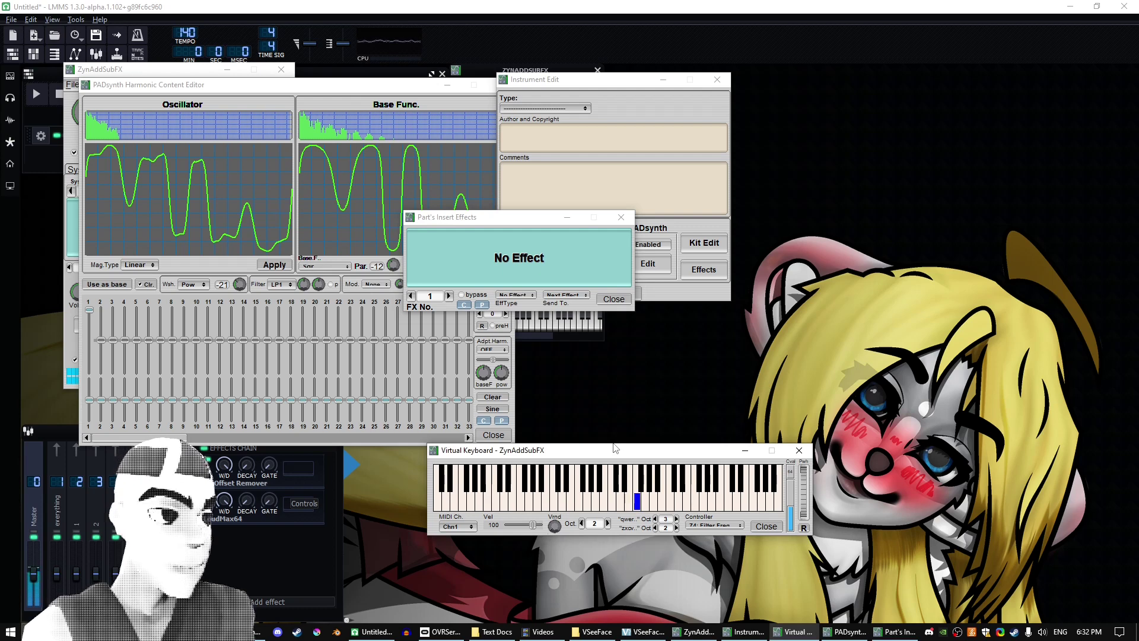
key(u)
click(622, 218)
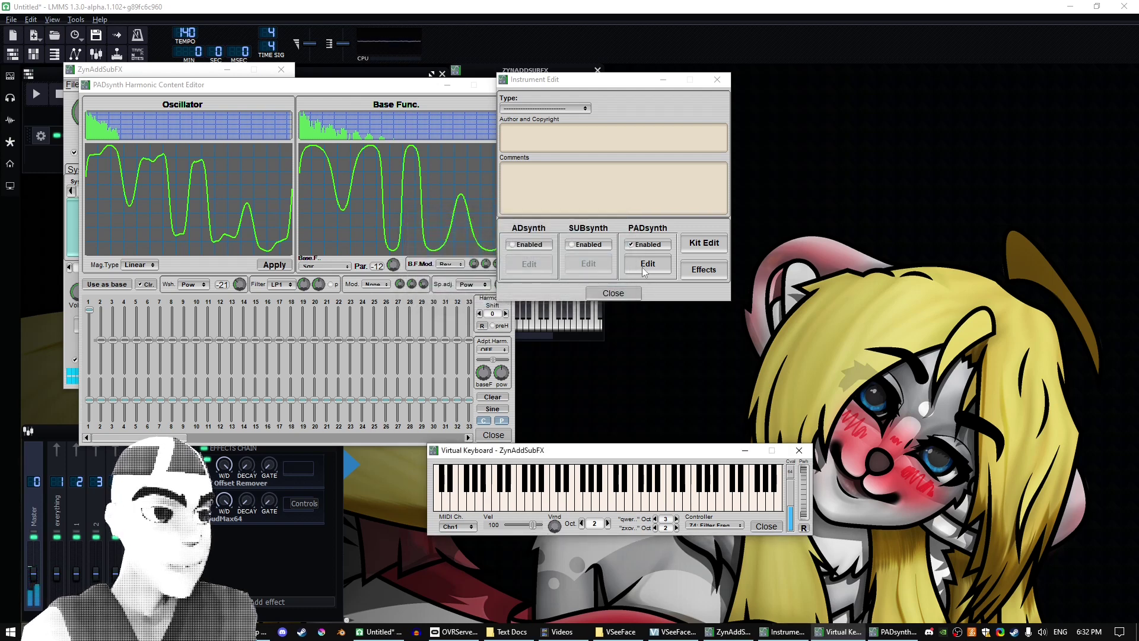
Step: Lower the PADsynth filter's cutoff frequency and audition it on the virtual keyboard
click(648, 264)
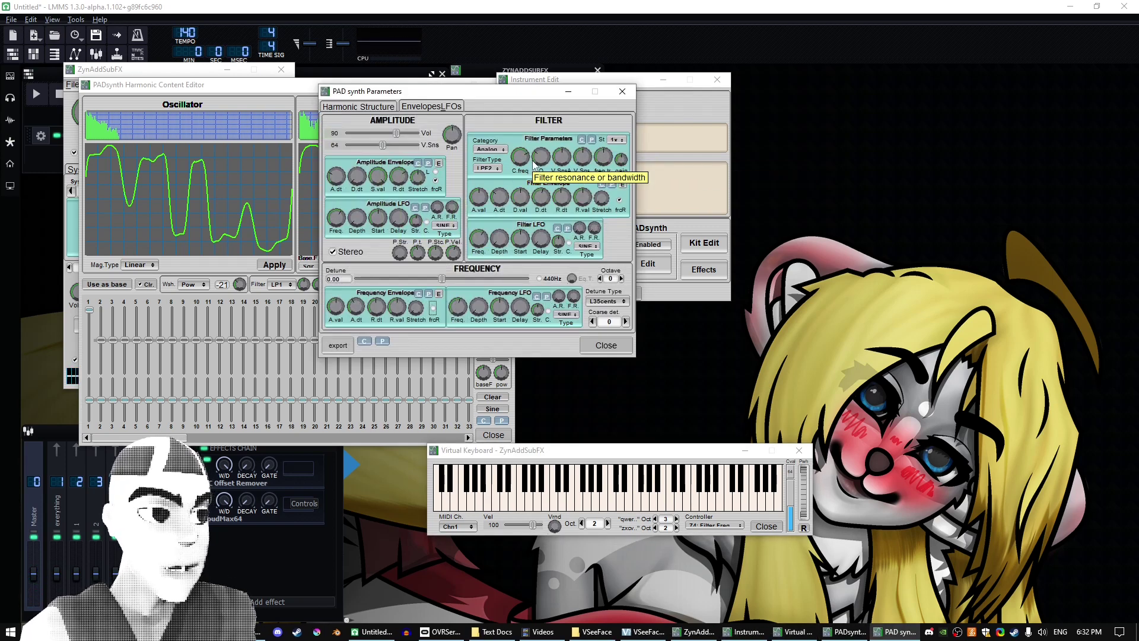
drag(520, 158, 526, 215)
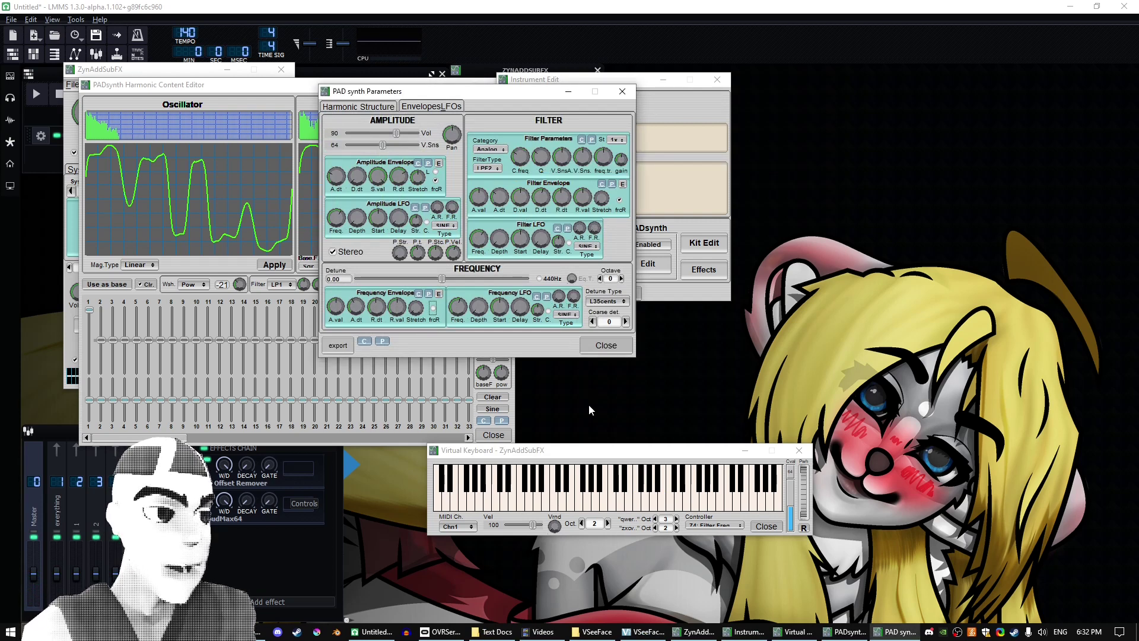
click(595, 460)
key(r)
key(u)
Step: Raise the PADsynth filter's resonance (Q) and play test notes
drag(542, 158, 546, 121)
click(600, 448)
key(r)
key(u)
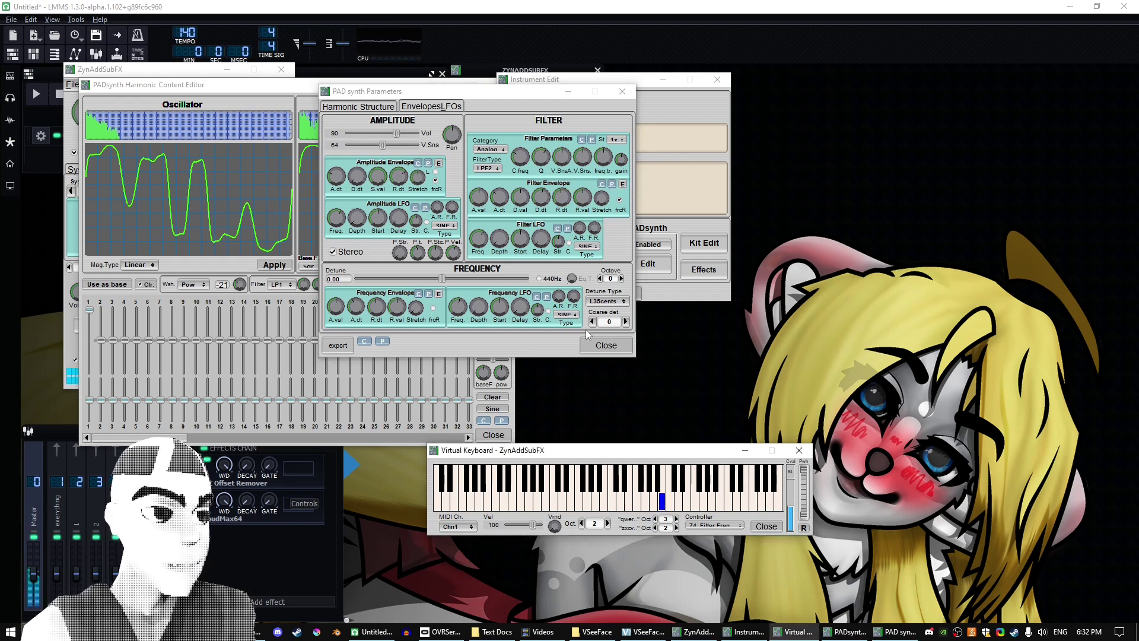
Step: Adjust the attack value of the PADsynth filter envelope and audition the filter movement with test notes
drag(480, 194, 497, 169)
click(561, 456)
key(r)
key(u)
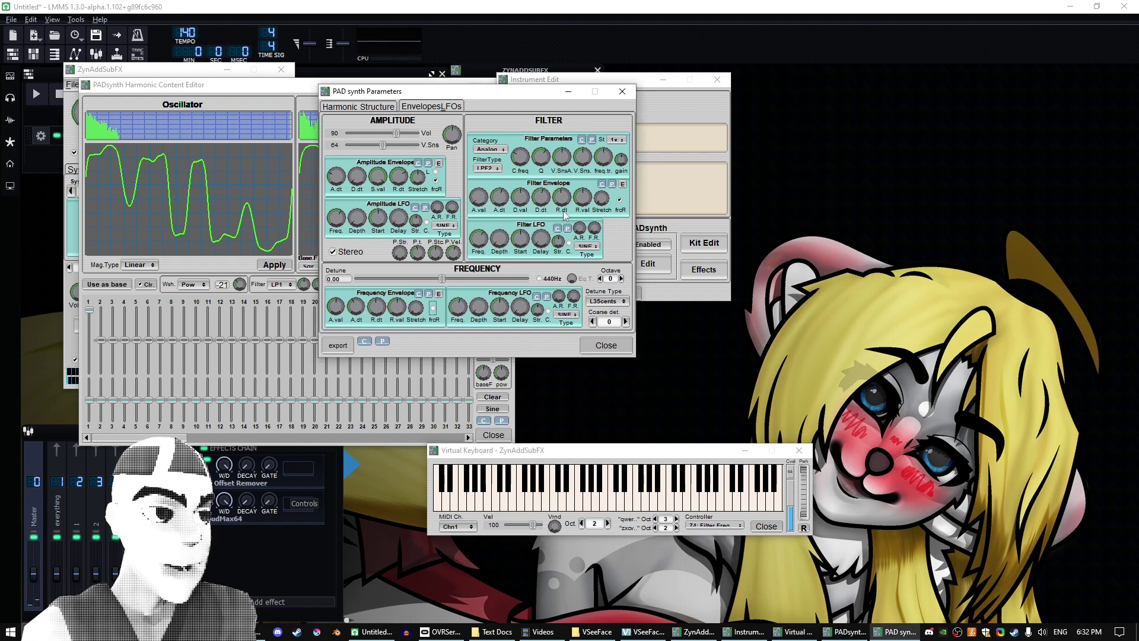
click(611, 453)
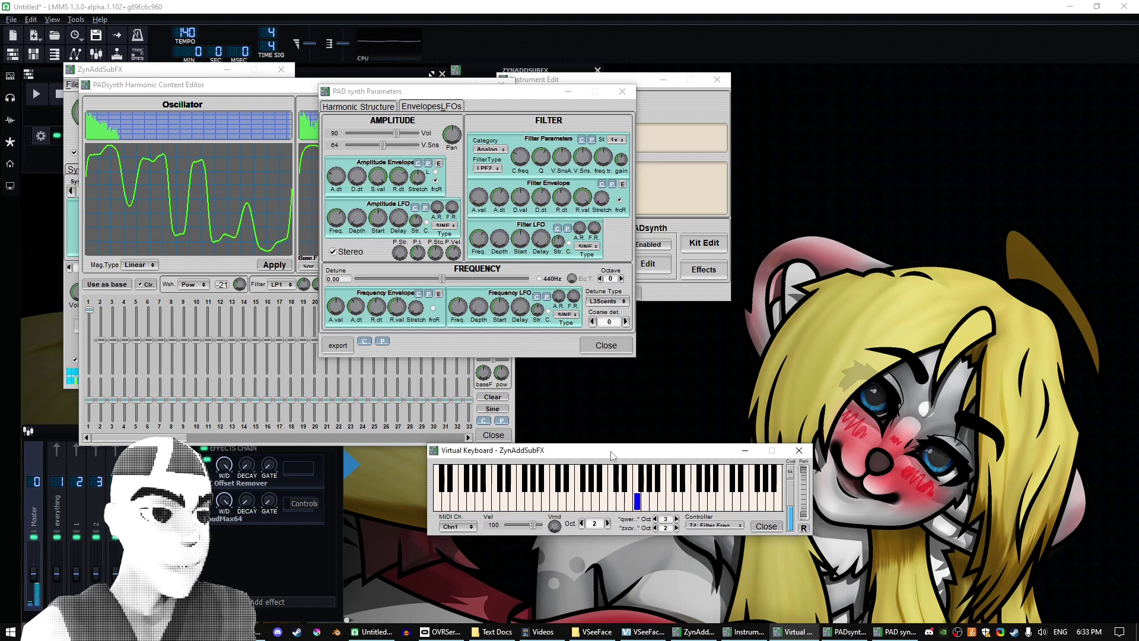
key(u)
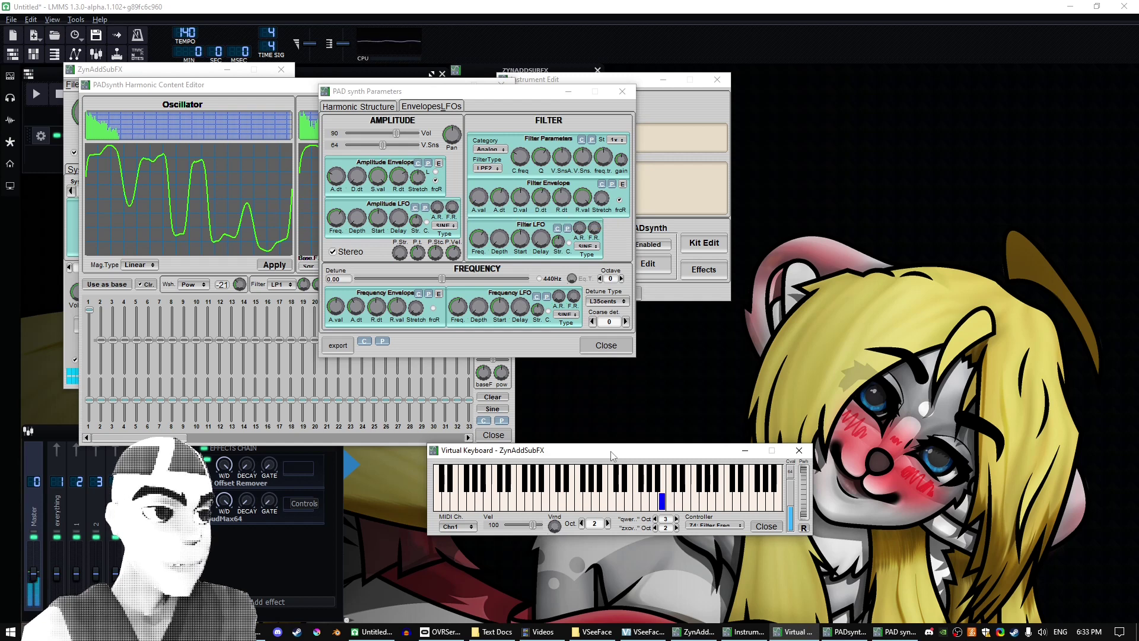
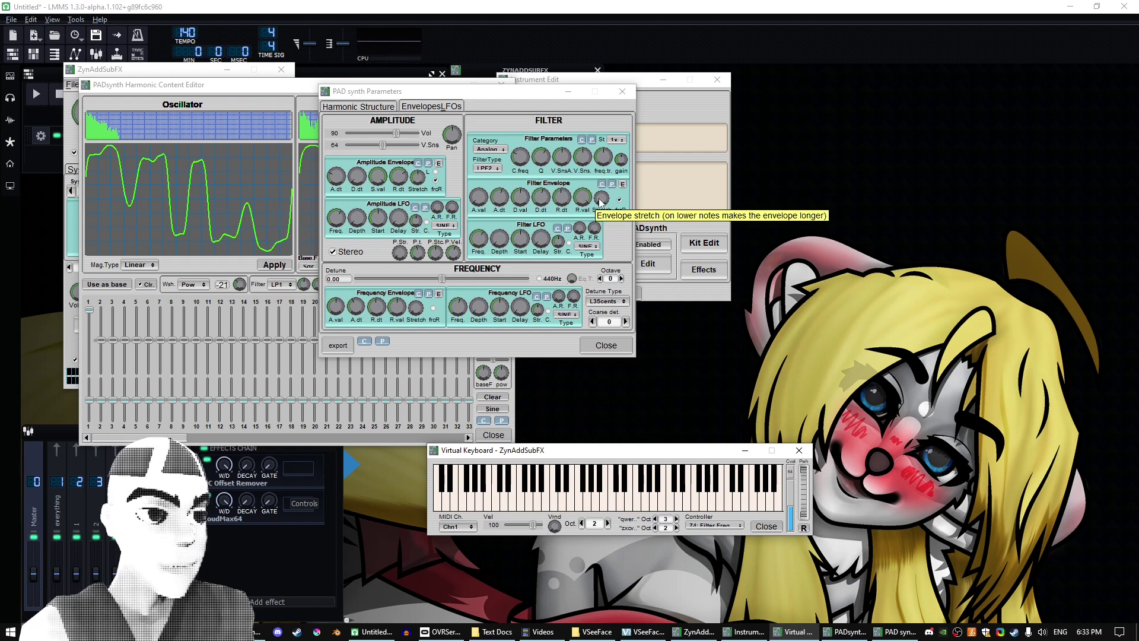
Step: Switch the PADsynth filter envelope to FreeMode and reshape it to rise through 94, peak at 127, and end at the minimum
click(623, 185)
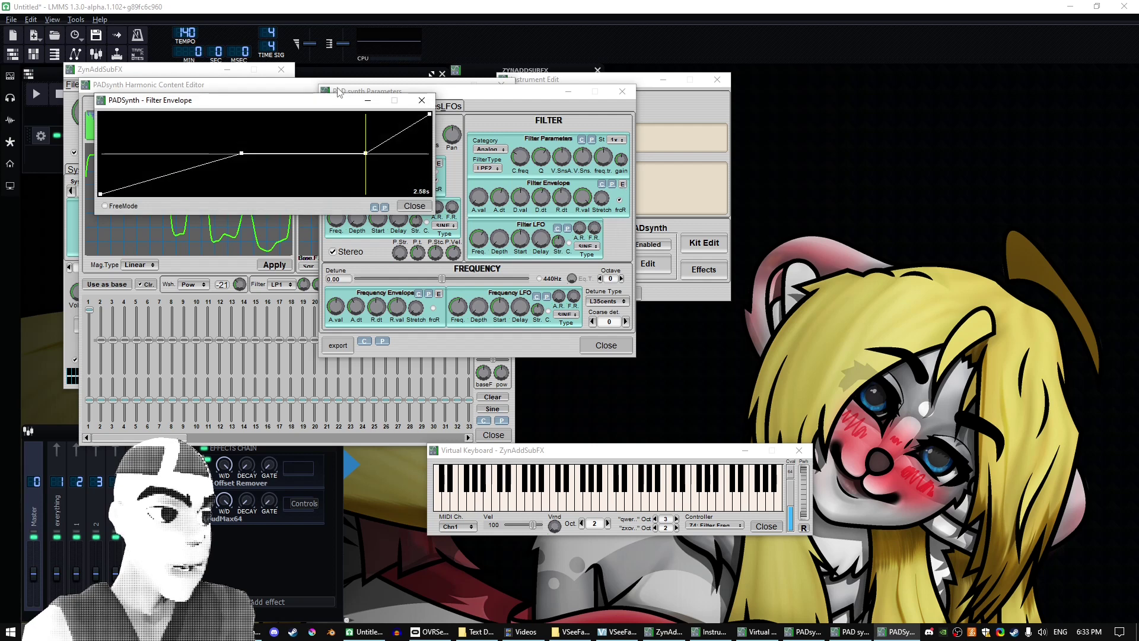
drag(337, 92, 891, 157)
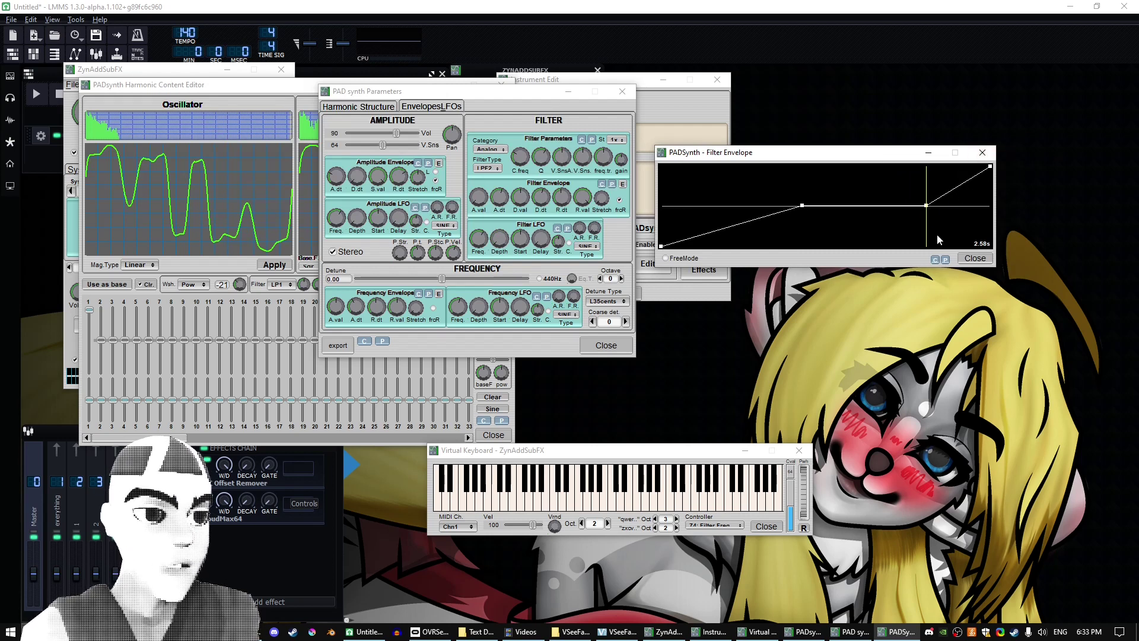
click(683, 257)
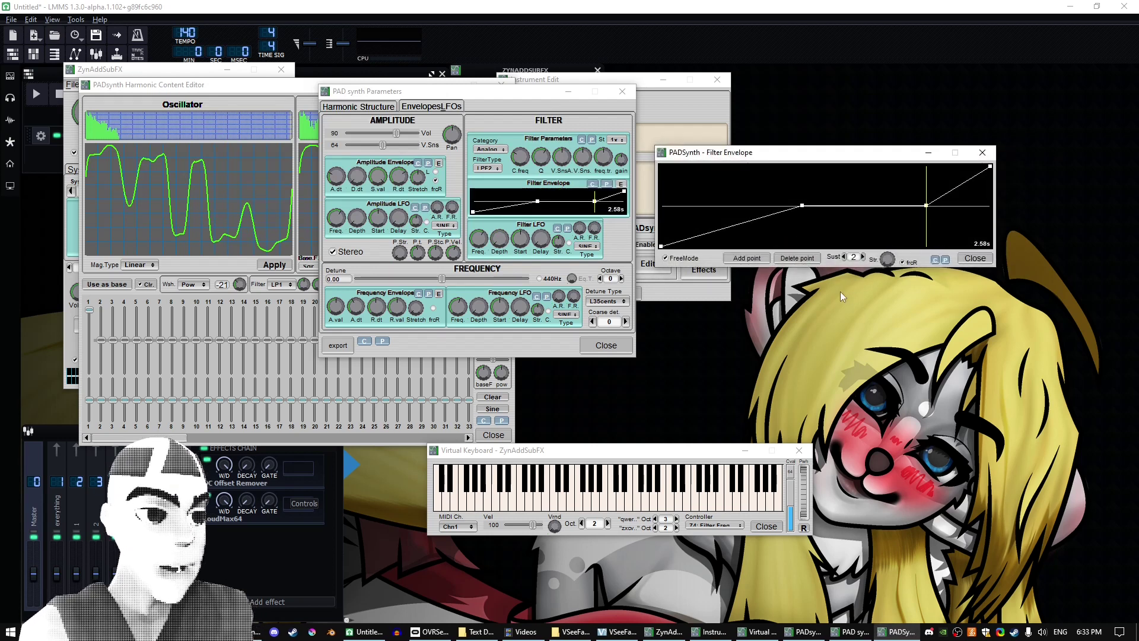
drag(992, 171, 1065, 267)
drag(782, 211, 775, 166)
click(876, 202)
drag(876, 203, 877, 166)
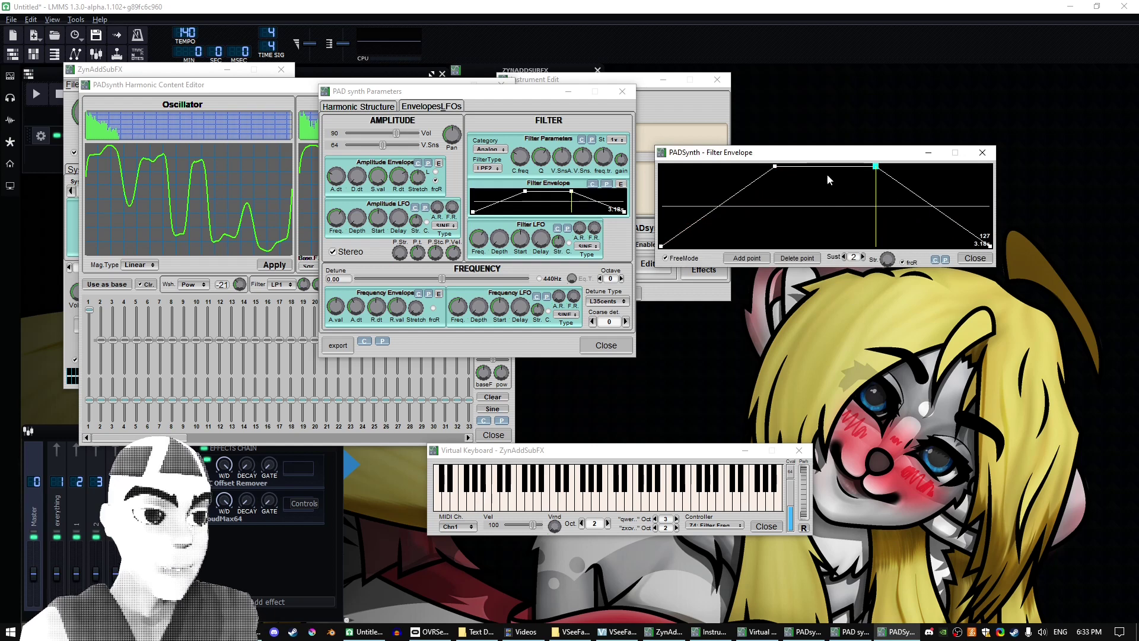
drag(775, 166, 775, 187)
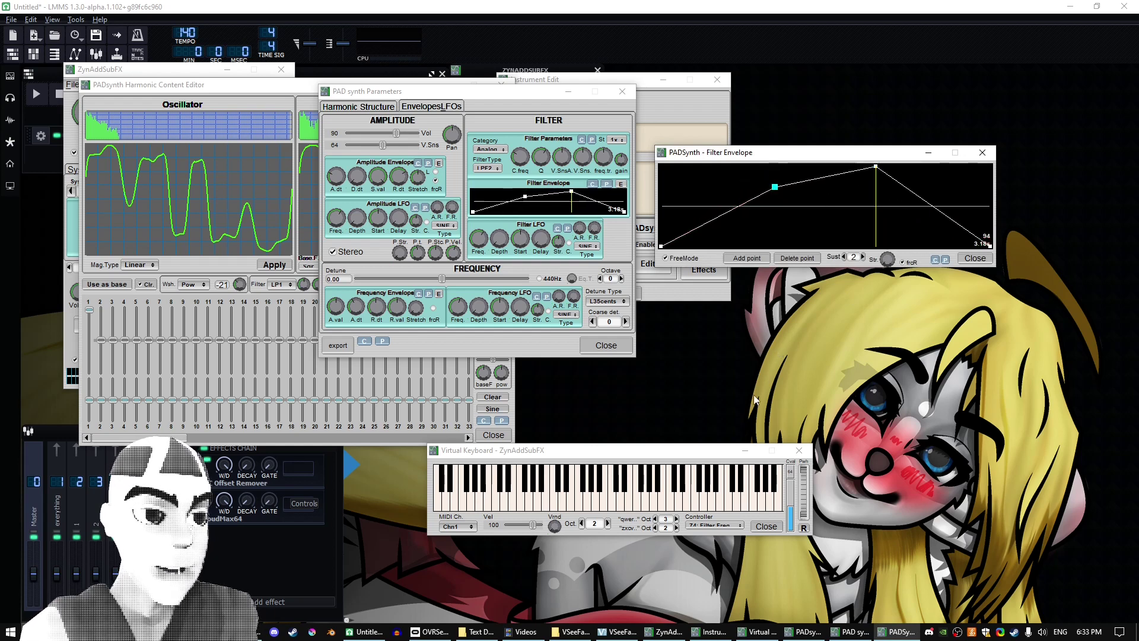
Step: Play test notes on the virtual keyboard to audition the reshaped filter envelope
click(699, 457)
key(r)
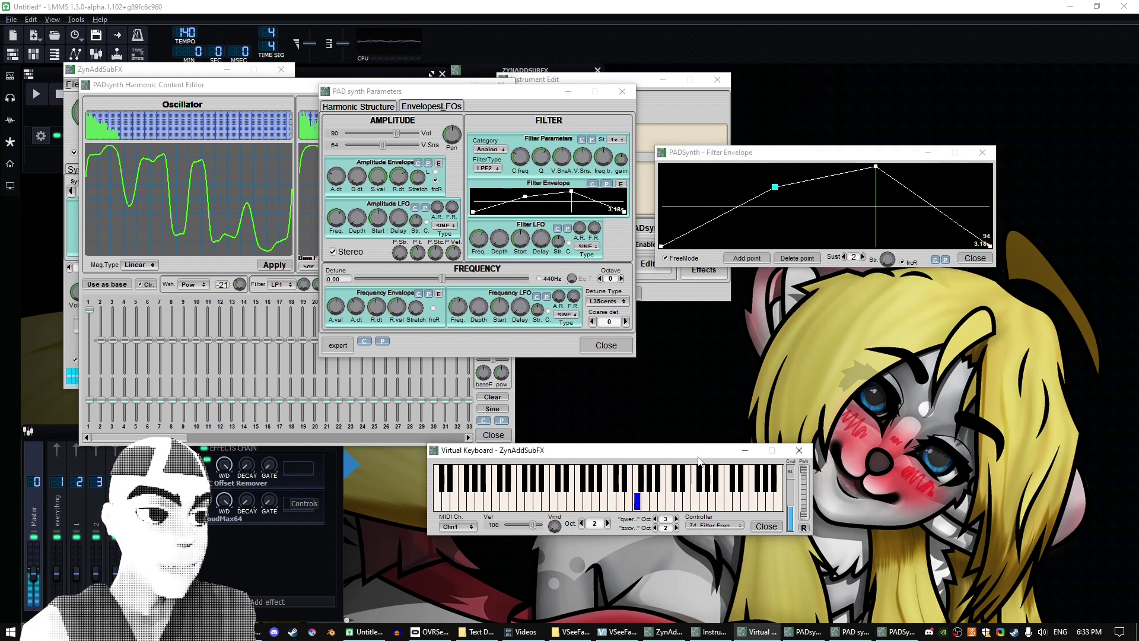
key(u)
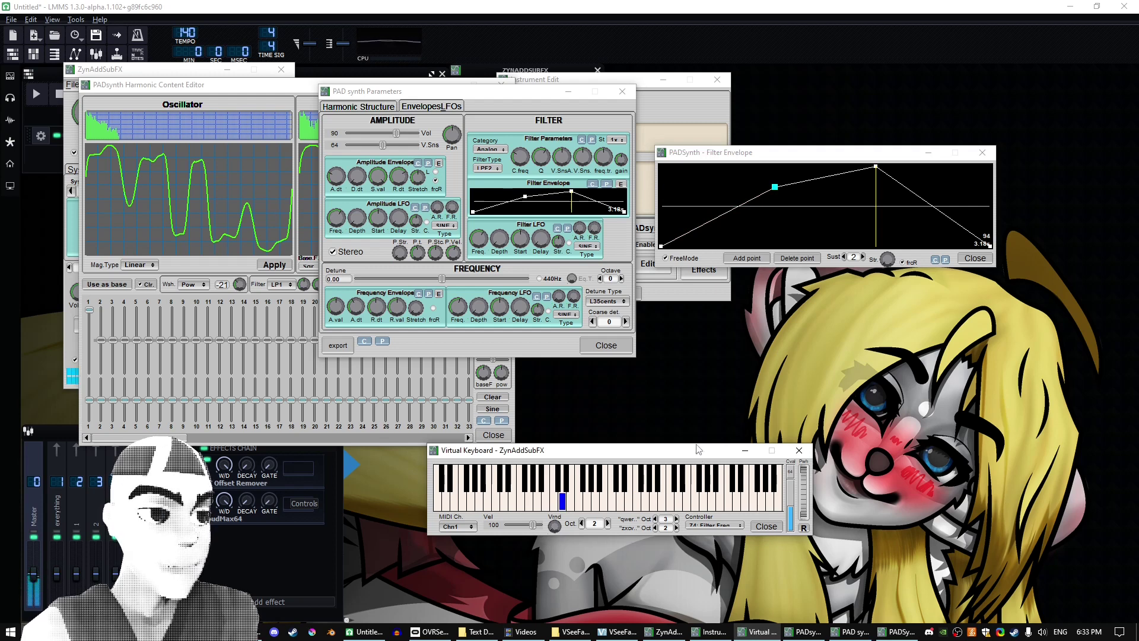
click(706, 272)
click(615, 299)
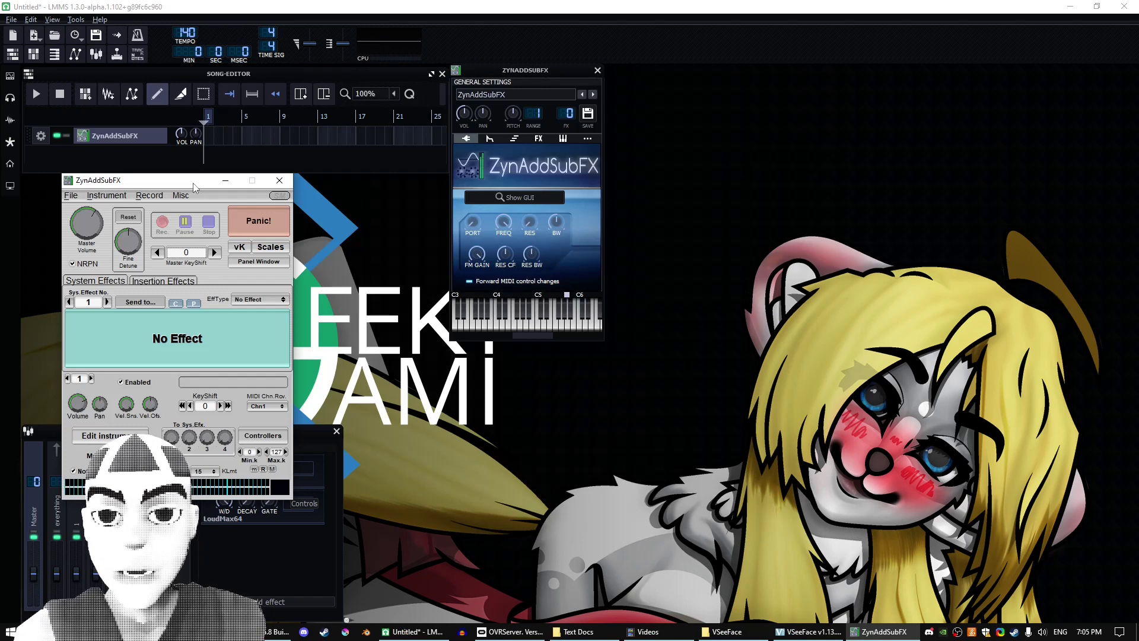
Step: Open the virtual keyboard, place it clear of the other windows, and play test notes with the current instrument
click(240, 246)
drag(275, 60, 630, 495)
key(t)
key(r)
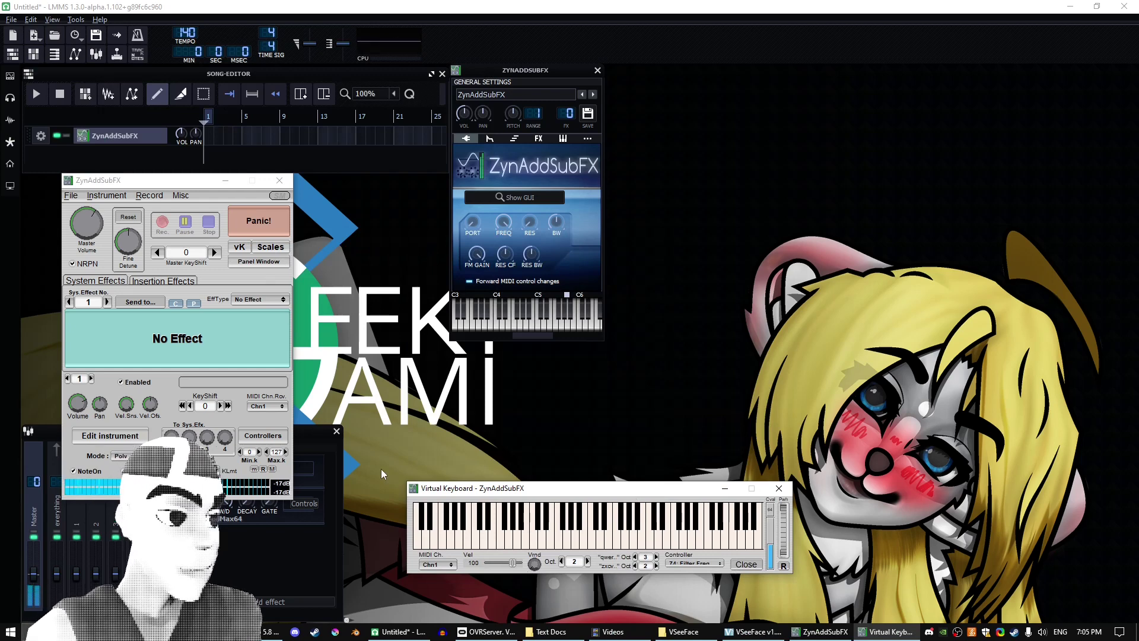
Step: Open the ADsynth global and voice 1 parameters for the instrument and arrange their windows side by side
click(114, 436)
drag(162, 76, 572, 84)
click(506, 257)
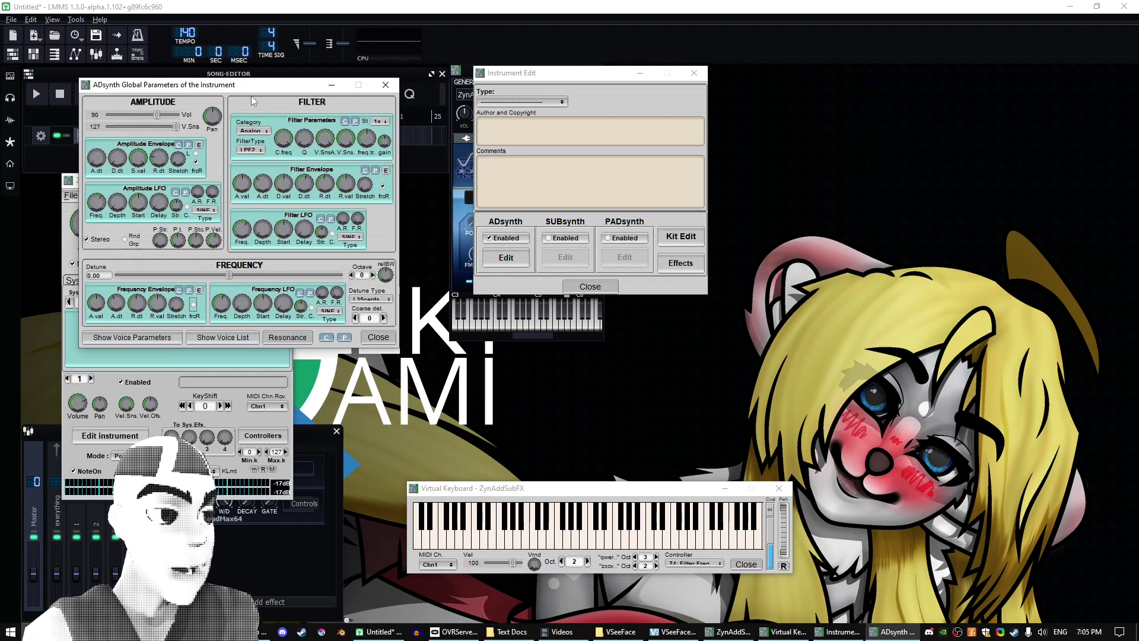
drag(243, 84, 436, 66)
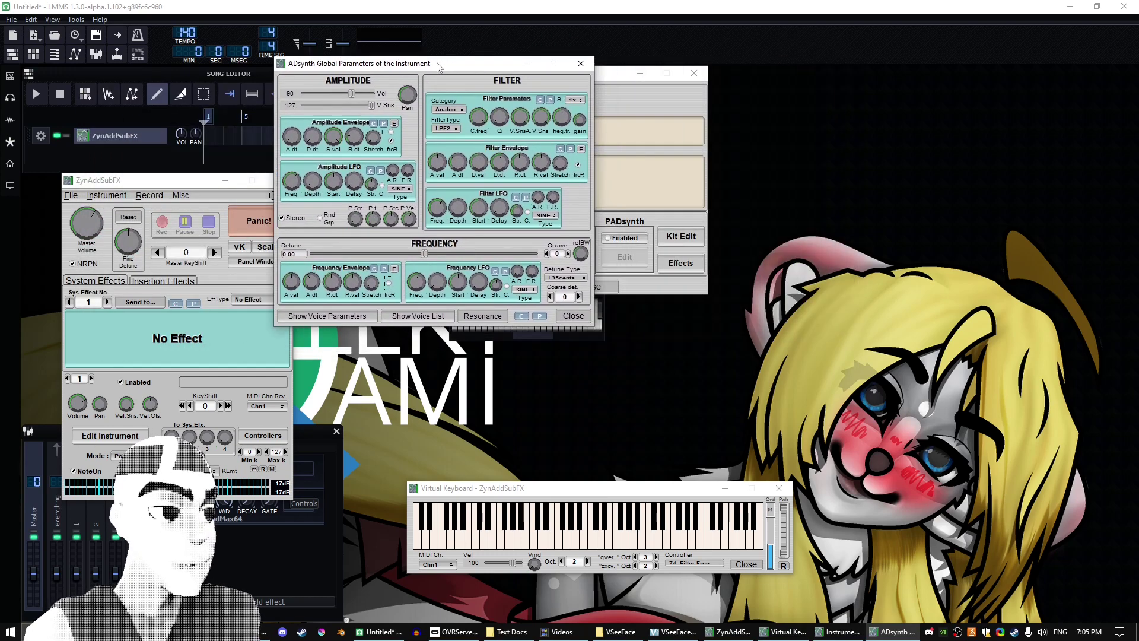
click(327, 316)
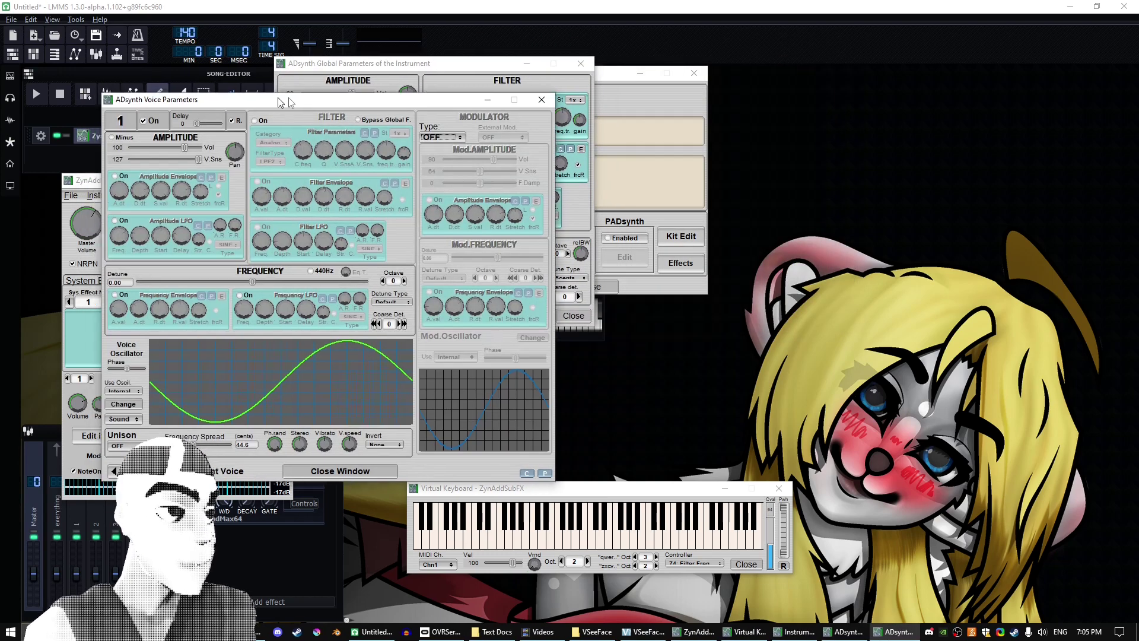
drag(279, 109, 775, 65)
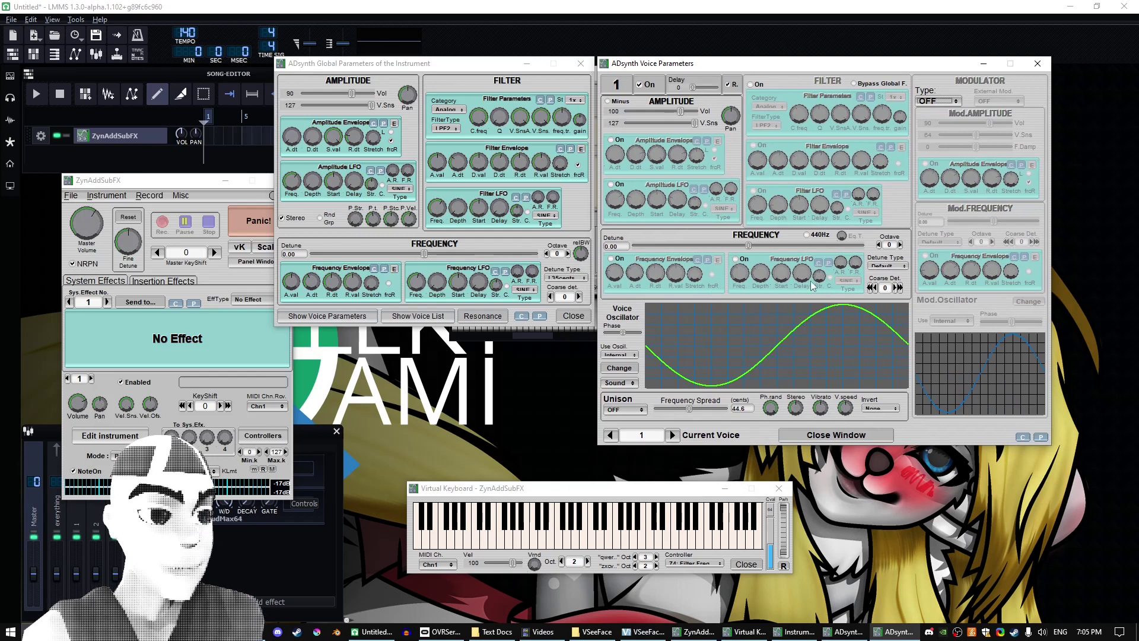
Step: Play test notes on the virtual keyboard to audition the plain ADsynth sine voice
click(661, 492)
key(t)
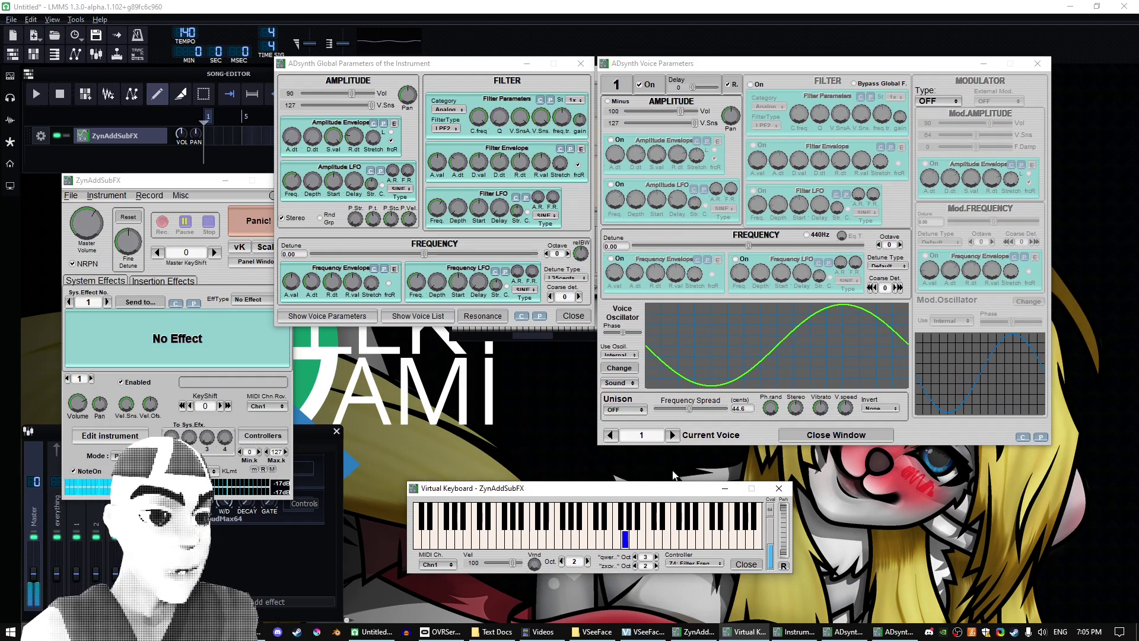
key(t)
Step: Set the voice 1 modulator to FM with its octave at -1 and audition it with test notes
click(952, 102)
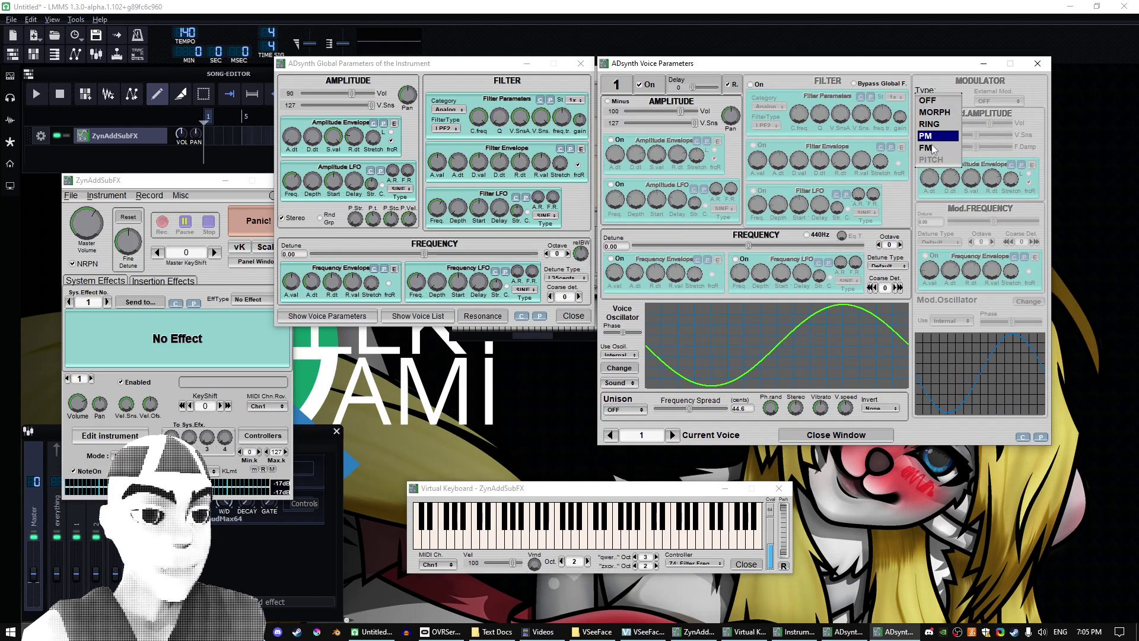
click(937, 158)
click(971, 243)
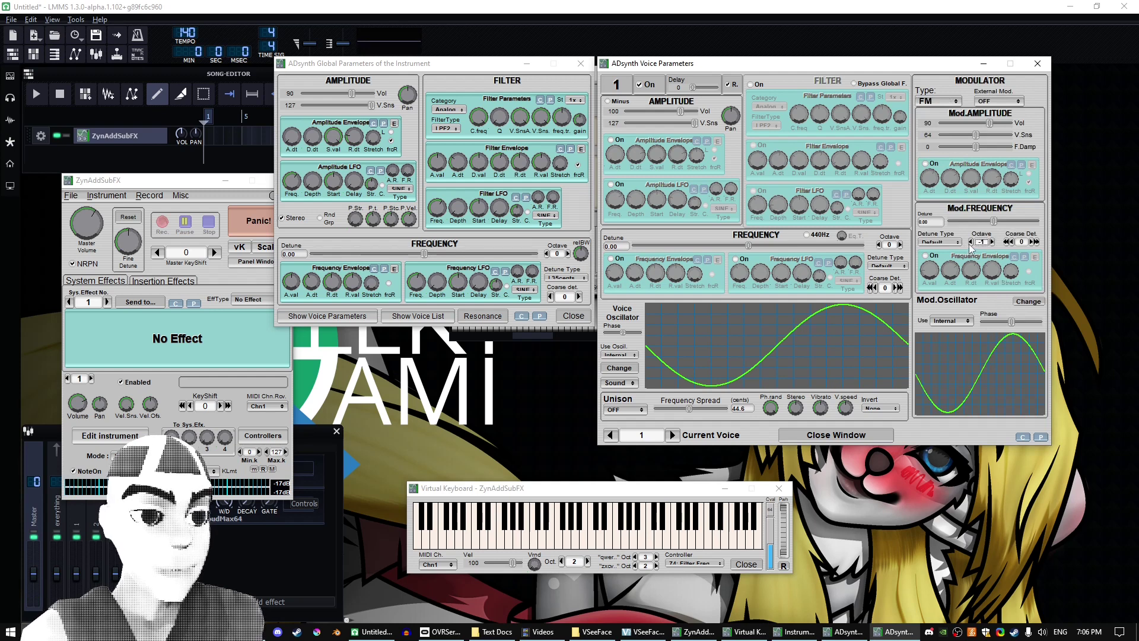
click(693, 497)
key(t)
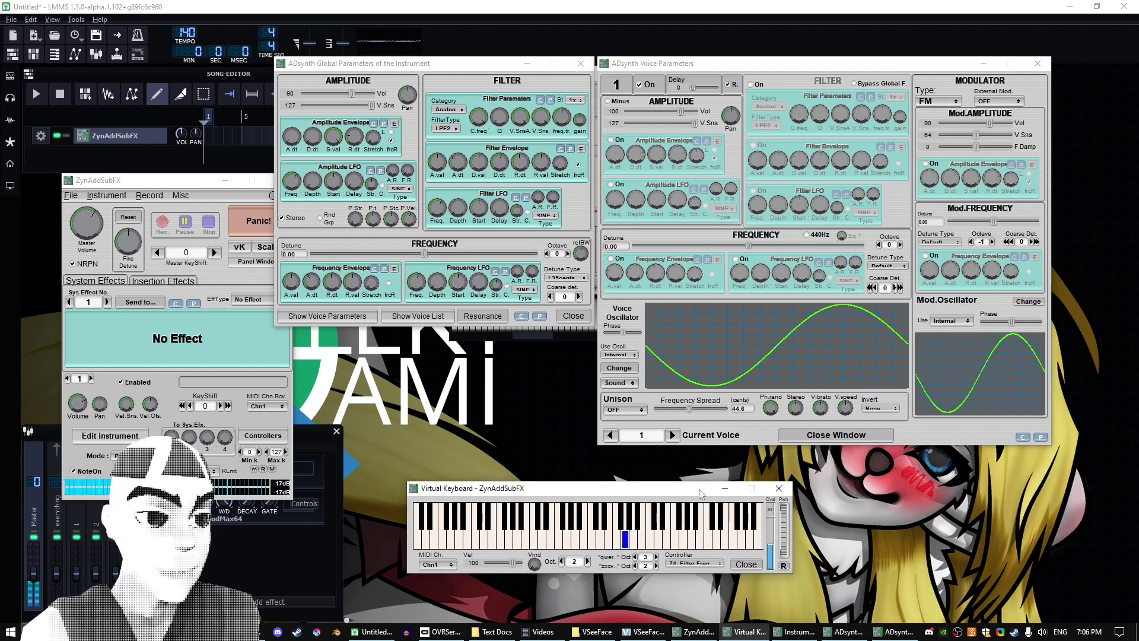
key(r)
Step: Set the FM modulator's octave to -2 and play a test note
click(971, 242)
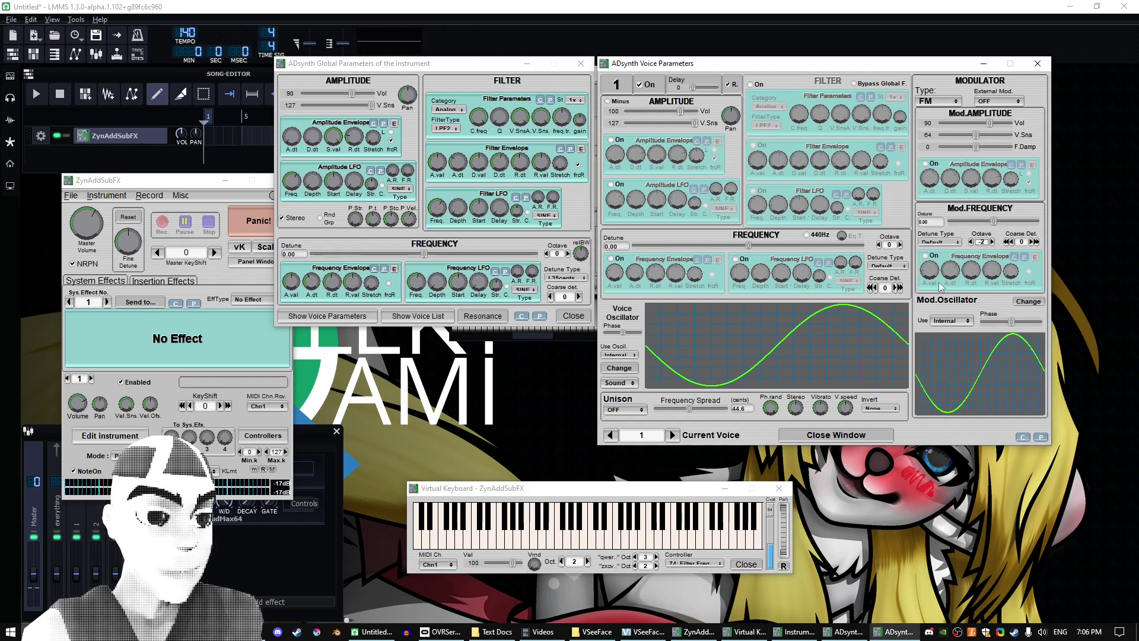
click(689, 489)
key(t)
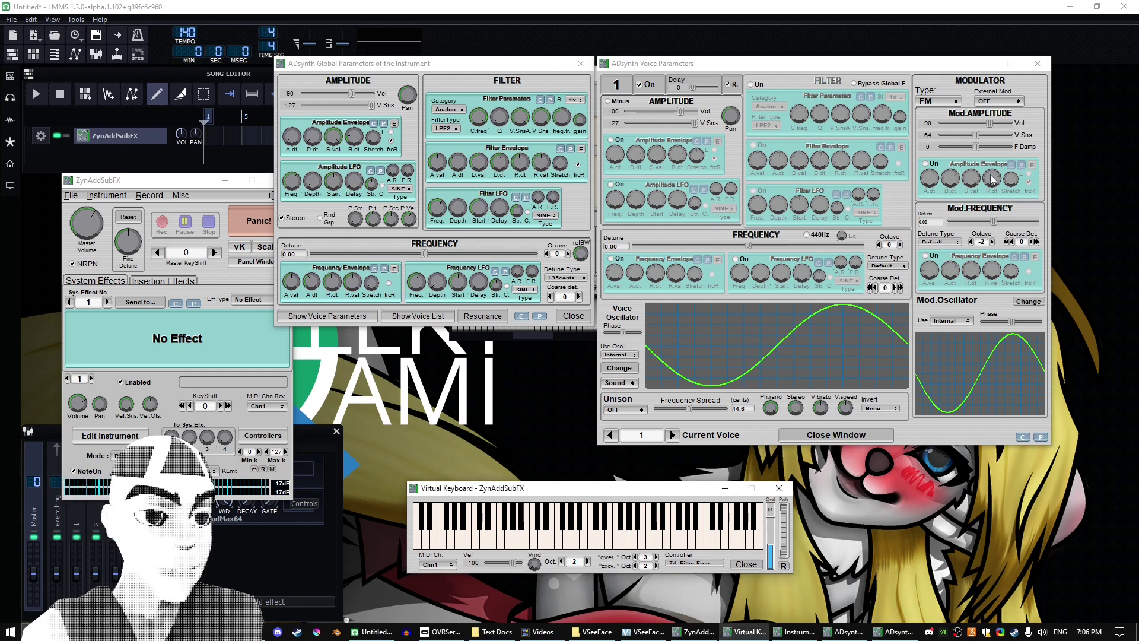
Step: Open the modulator's oscillator editor, set its base function to Gauss, and play a test note
click(1029, 302)
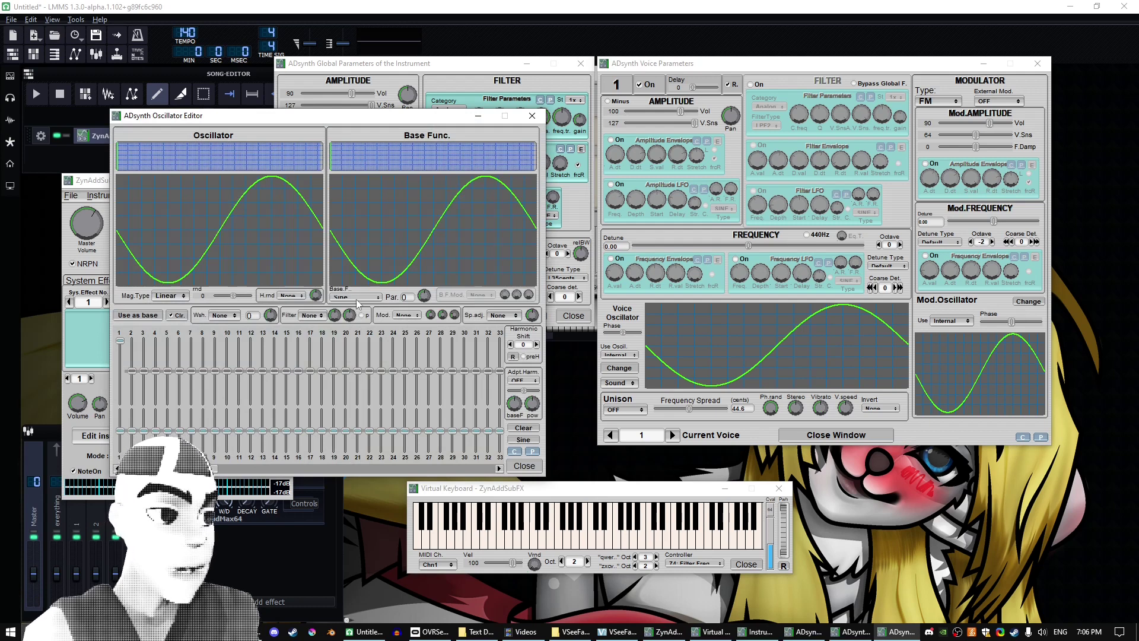
click(357, 300)
click(346, 356)
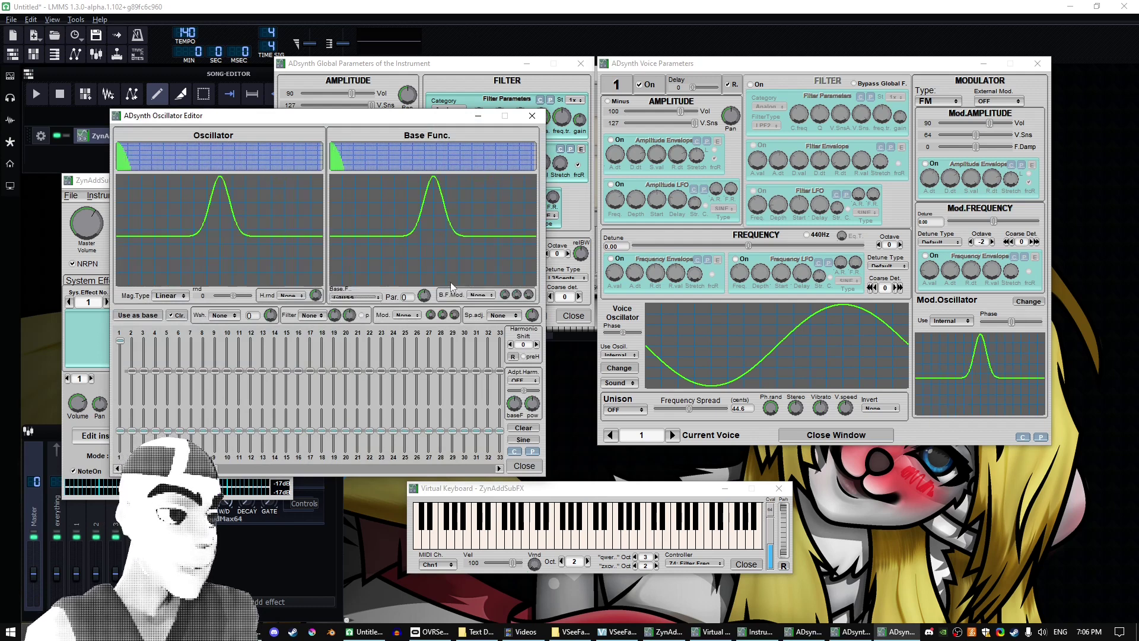
click(563, 488)
key(t)
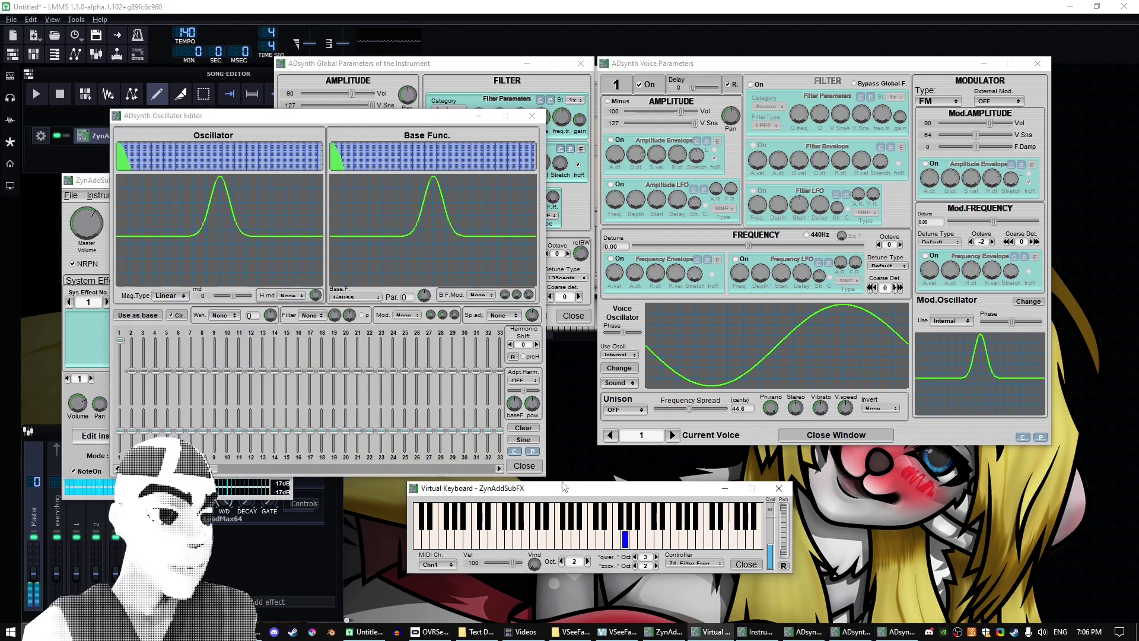
Step: Try the PulseSine and AbsStrSine base functions on the modulator oscillator, playing a test note with each
click(360, 296)
click(361, 336)
click(524, 488)
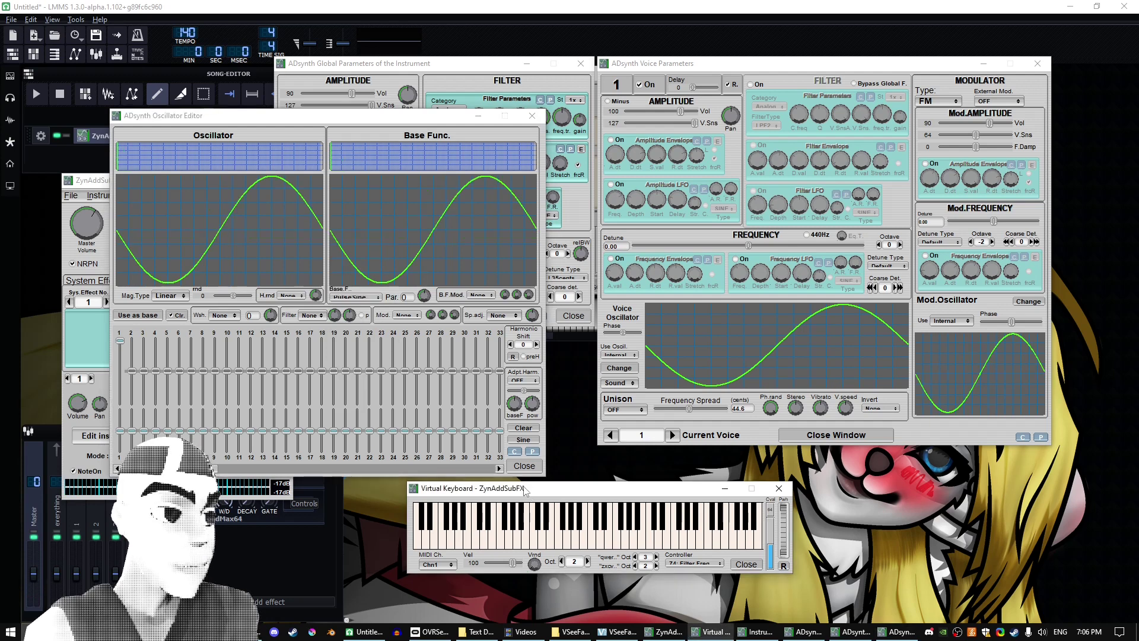
key(t)
click(348, 309)
click(354, 298)
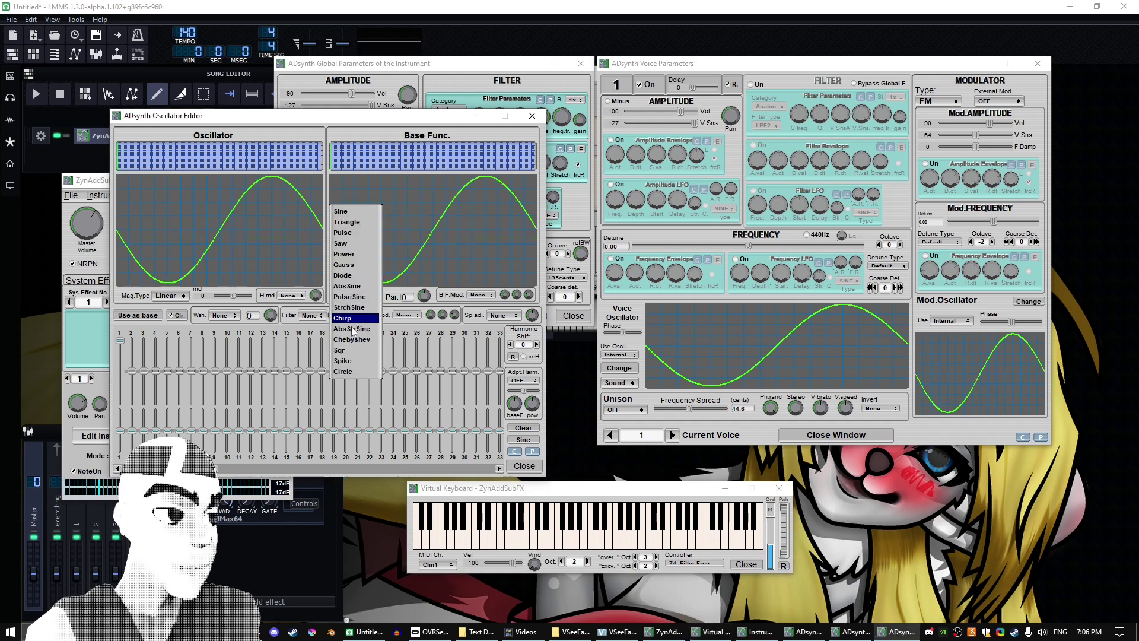
click(371, 340)
click(549, 490)
key(t)
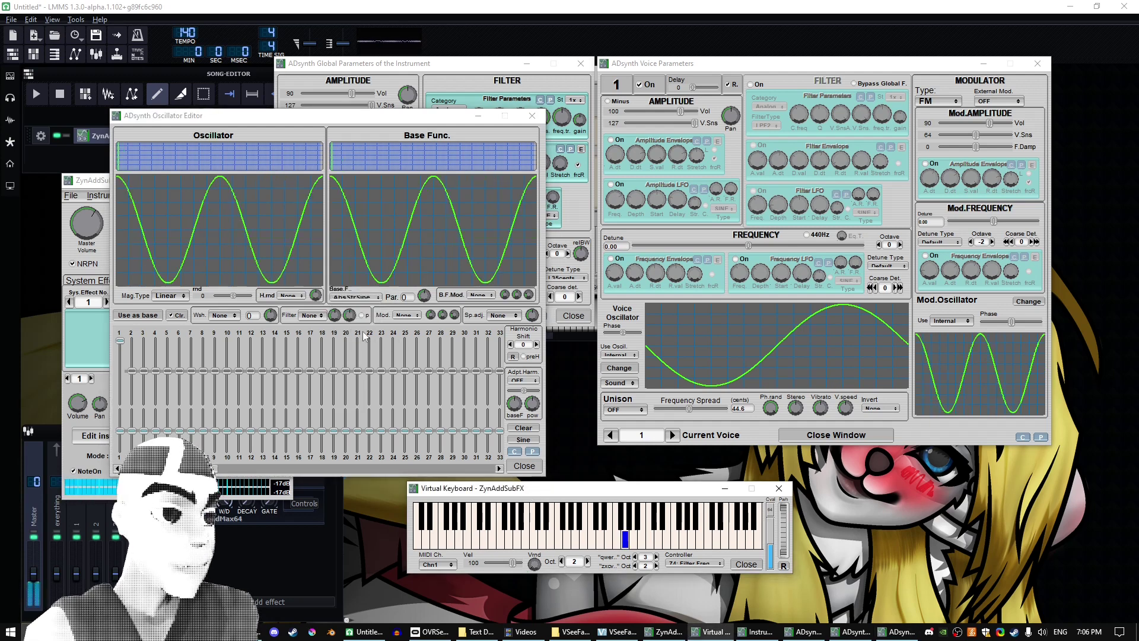
Step: Try the Spike and Diode base functions on the modulator oscillator, playing a test note with each
click(355, 298)
click(356, 340)
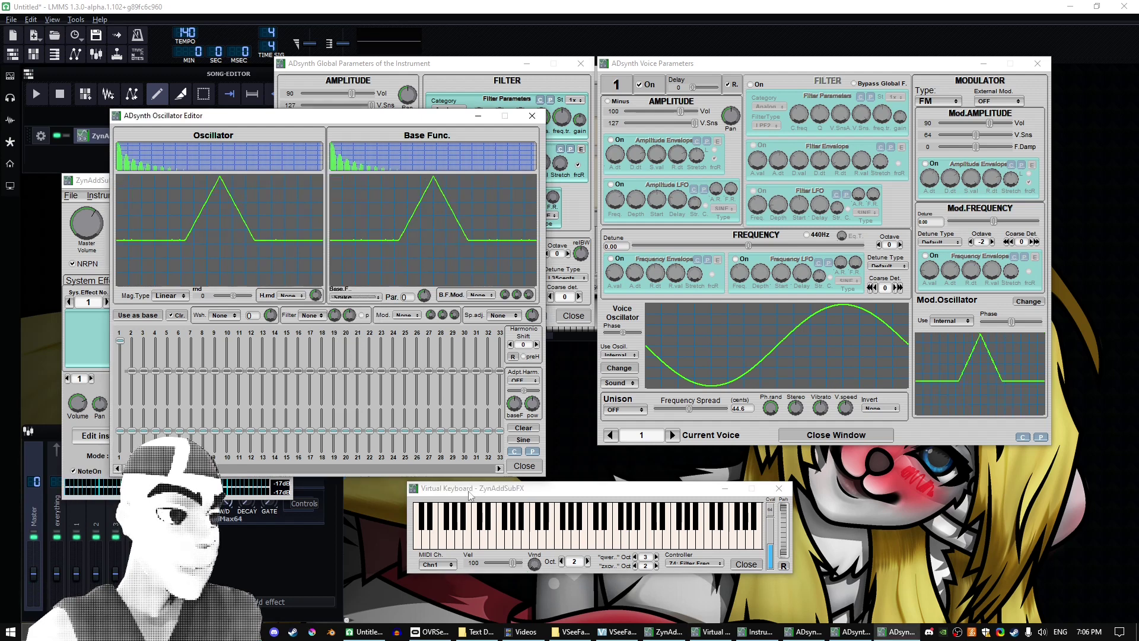
click(473, 490)
key(t)
click(355, 297)
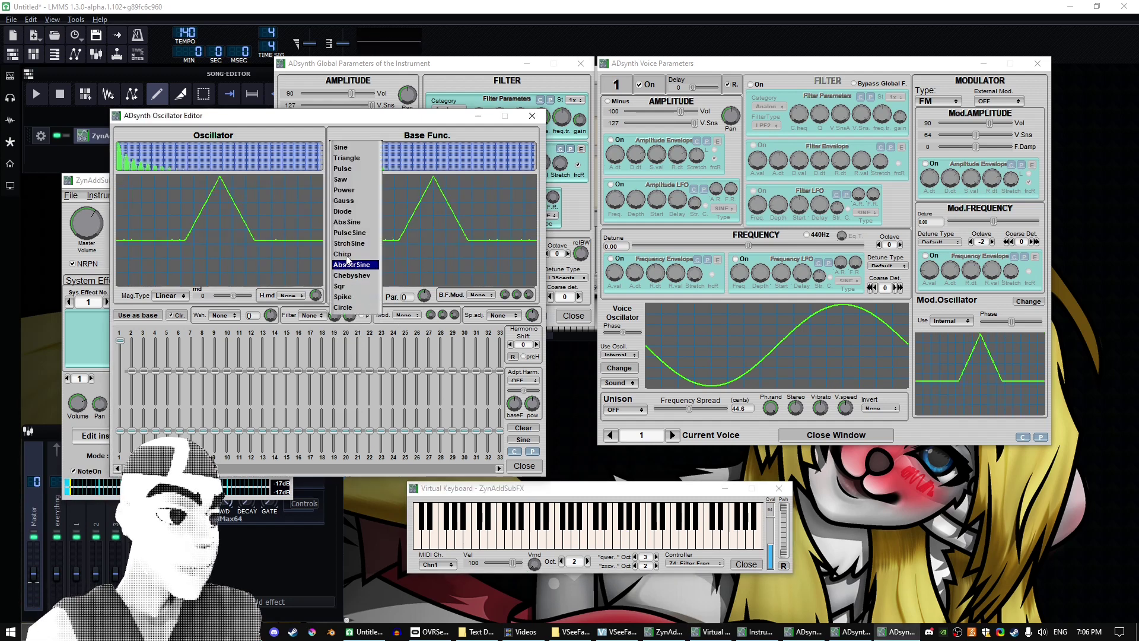
click(342, 213)
click(473, 488)
key(t)
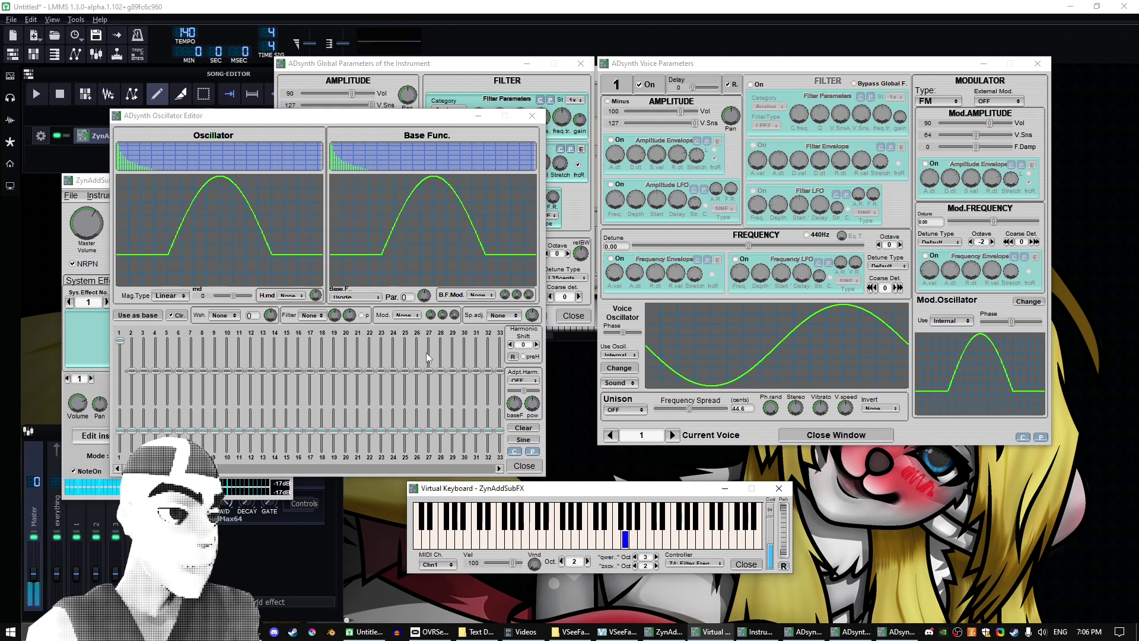
Step: Try the Pulse base function on the modulator oscillator and play a test note
click(355, 297)
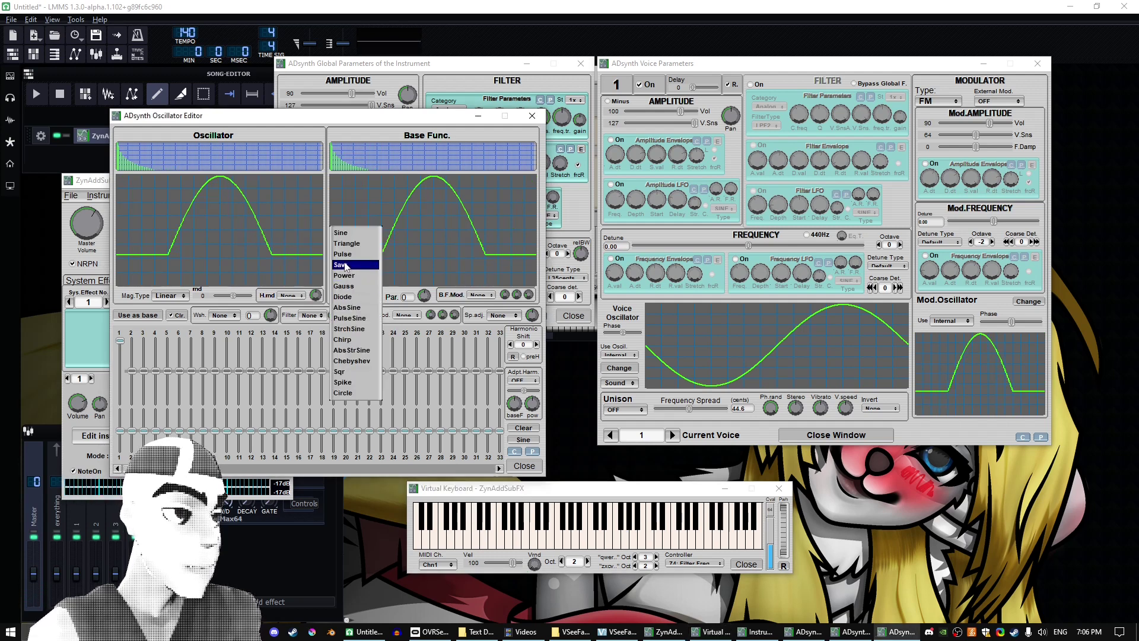
click(344, 254)
click(503, 499)
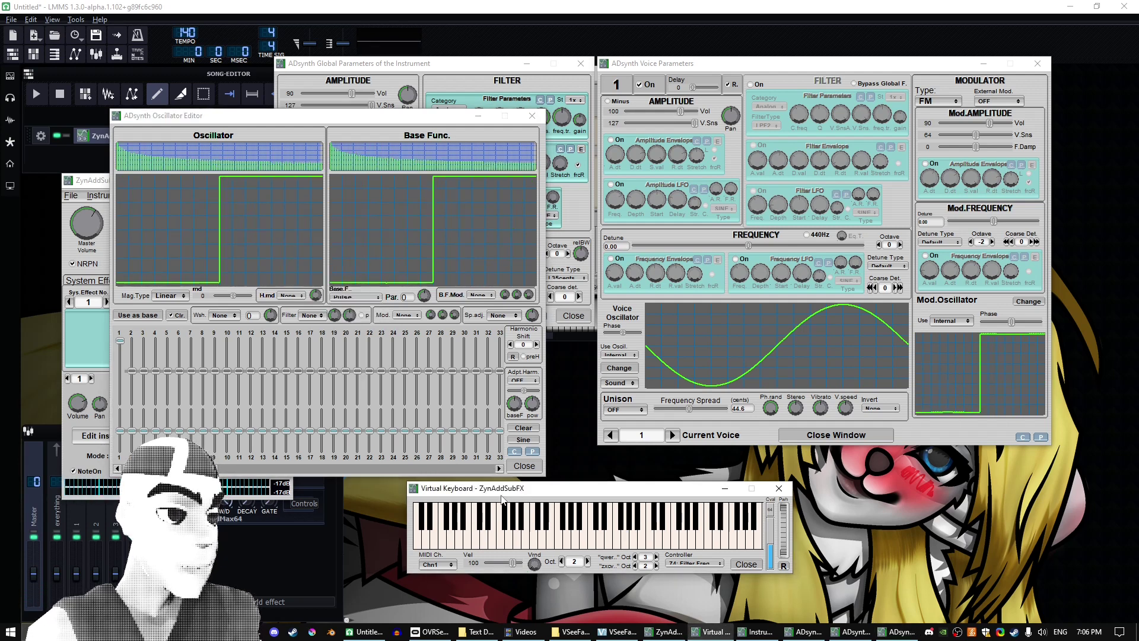
key(t)
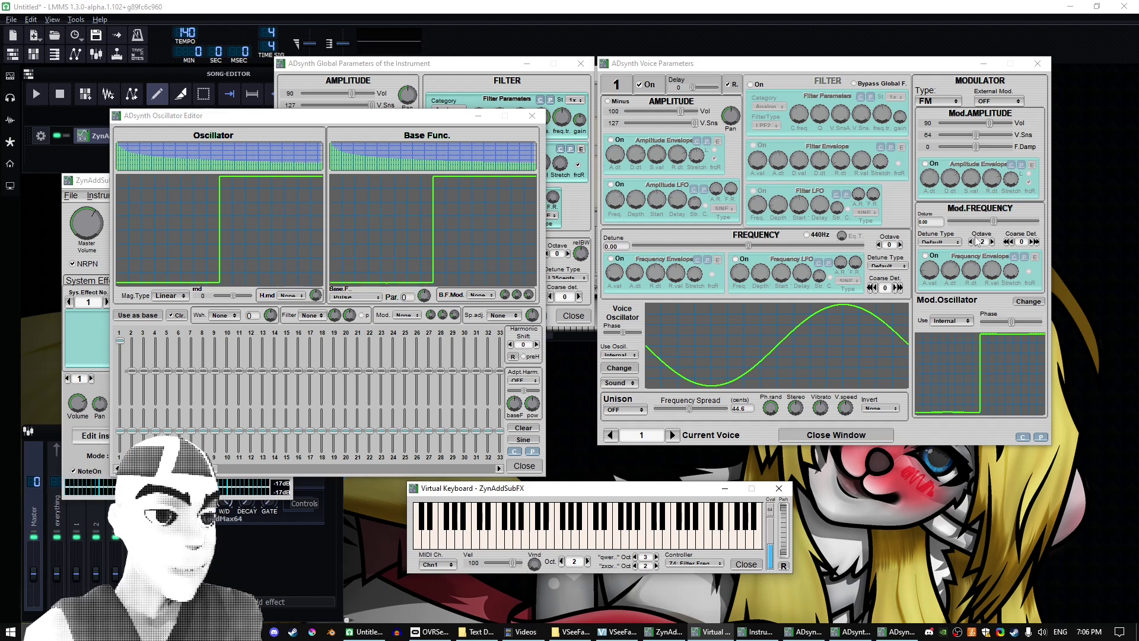
Step: Try the FM modulator's octave at -4 and at -1, playing a test note with each setting
click(971, 242)
click(651, 490)
key(t)
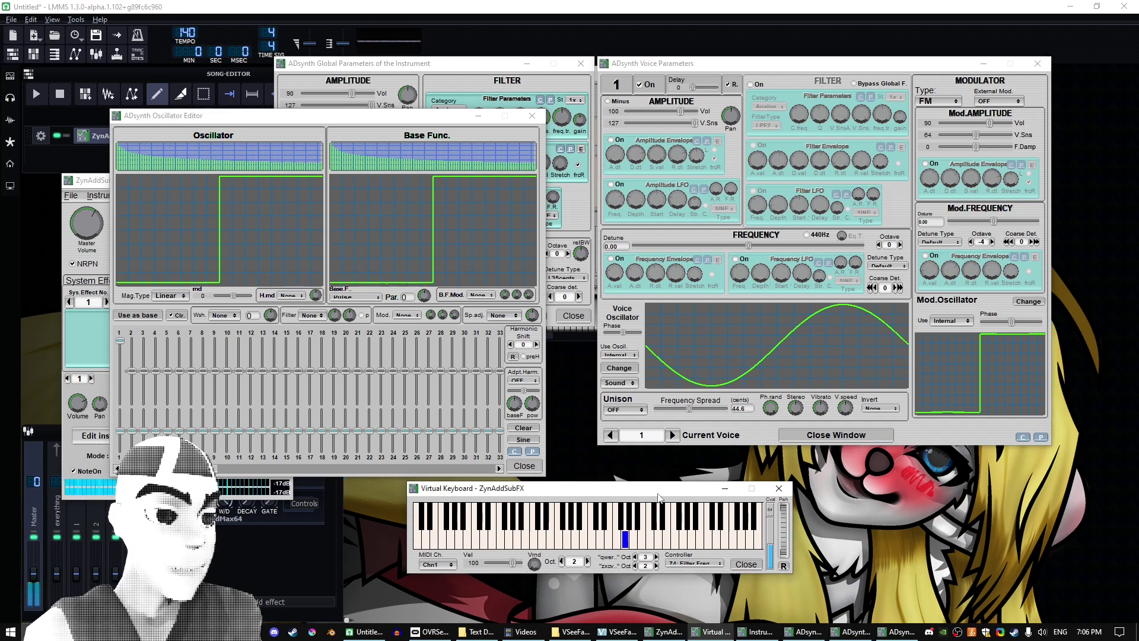
click(991, 243)
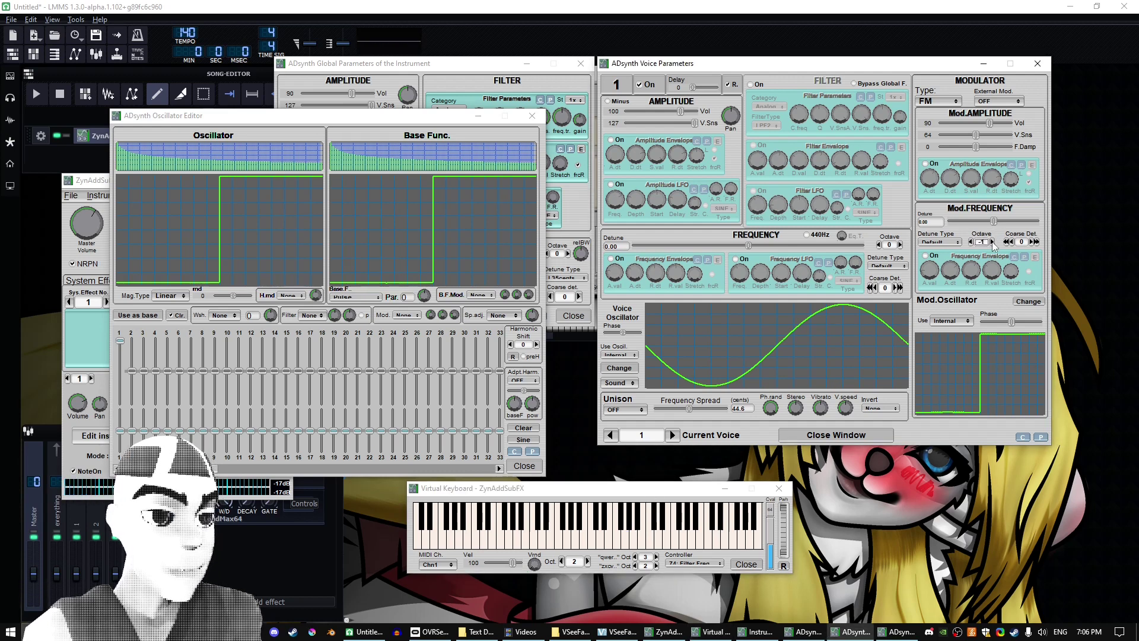
click(680, 496)
key(q)
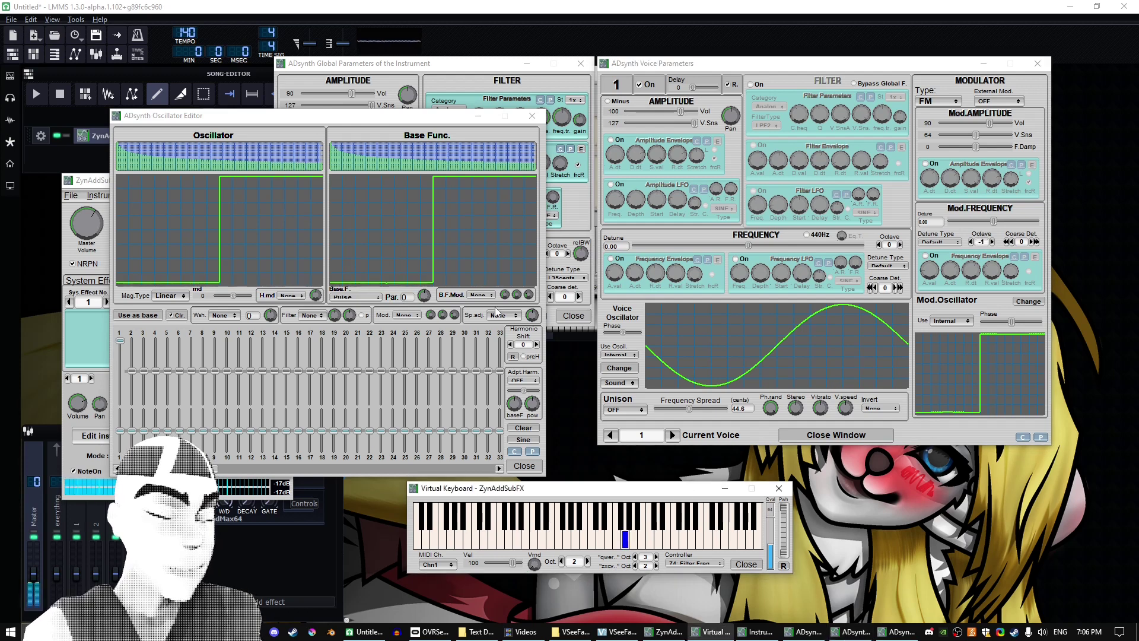
Step: Set the modulator oscillator's base function to Diode with its parameter at -43 and play test notes
click(369, 298)
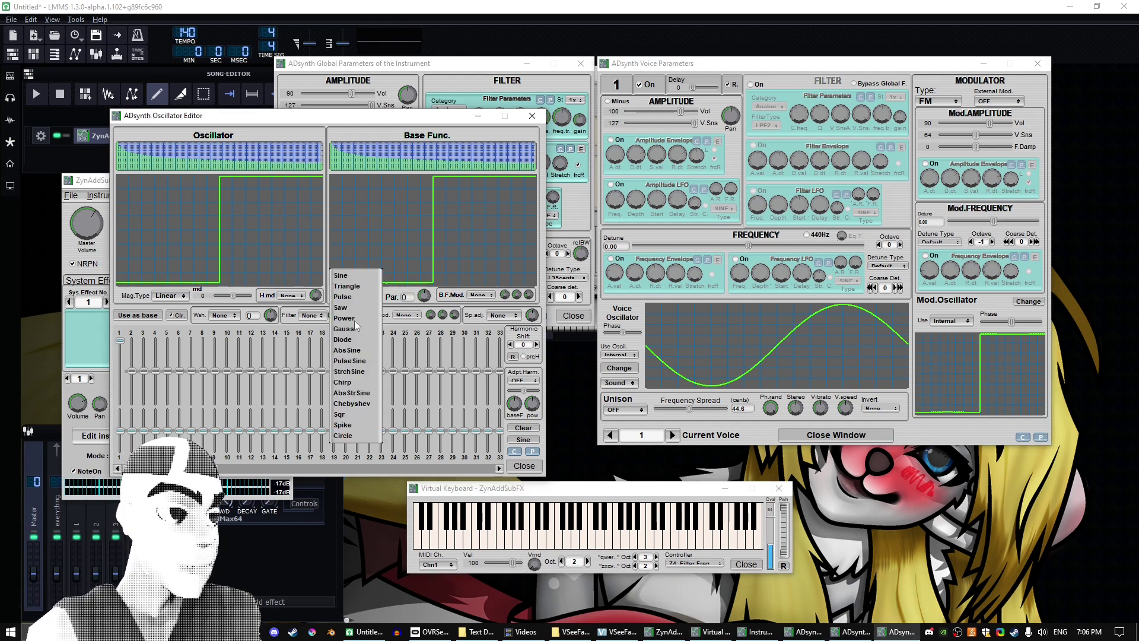
click(350, 340)
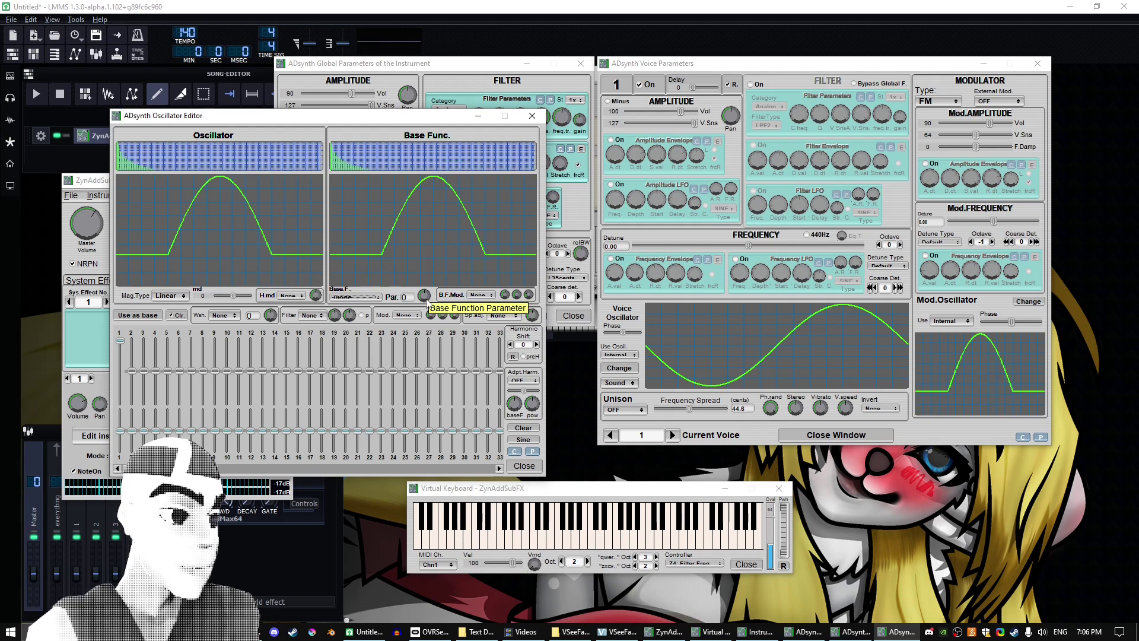
drag(432, 264, 425, 285)
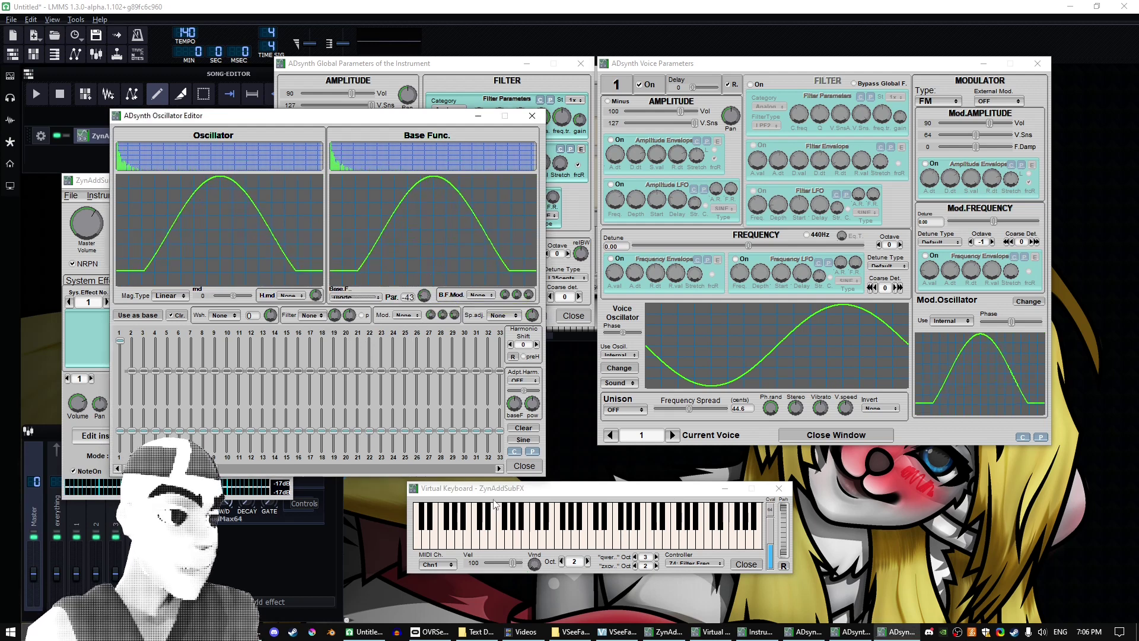
click(511, 490)
key(t)
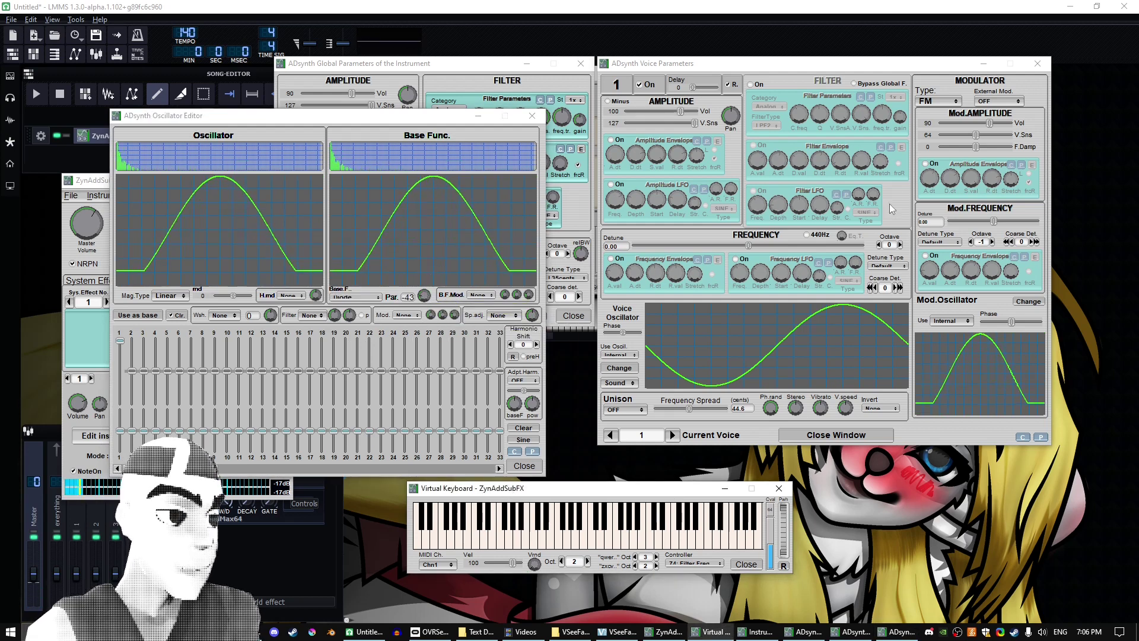
key(t)
Step: Lower the FM modulator's octave from -1 to -2 and audition it with test notes
click(972, 242)
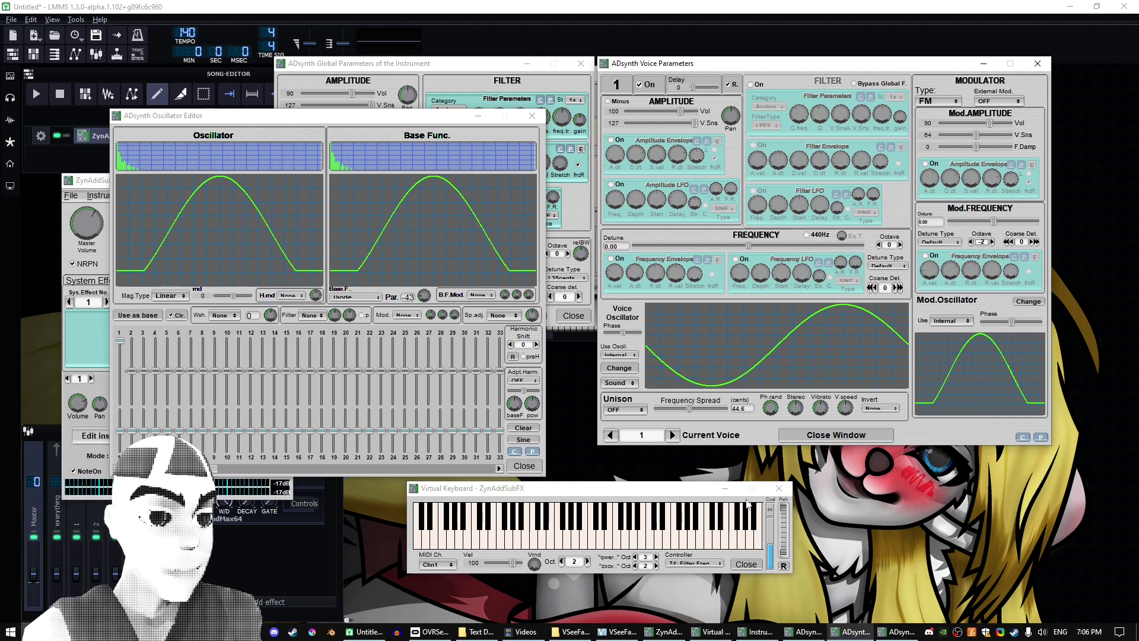
click(697, 497)
key(b)
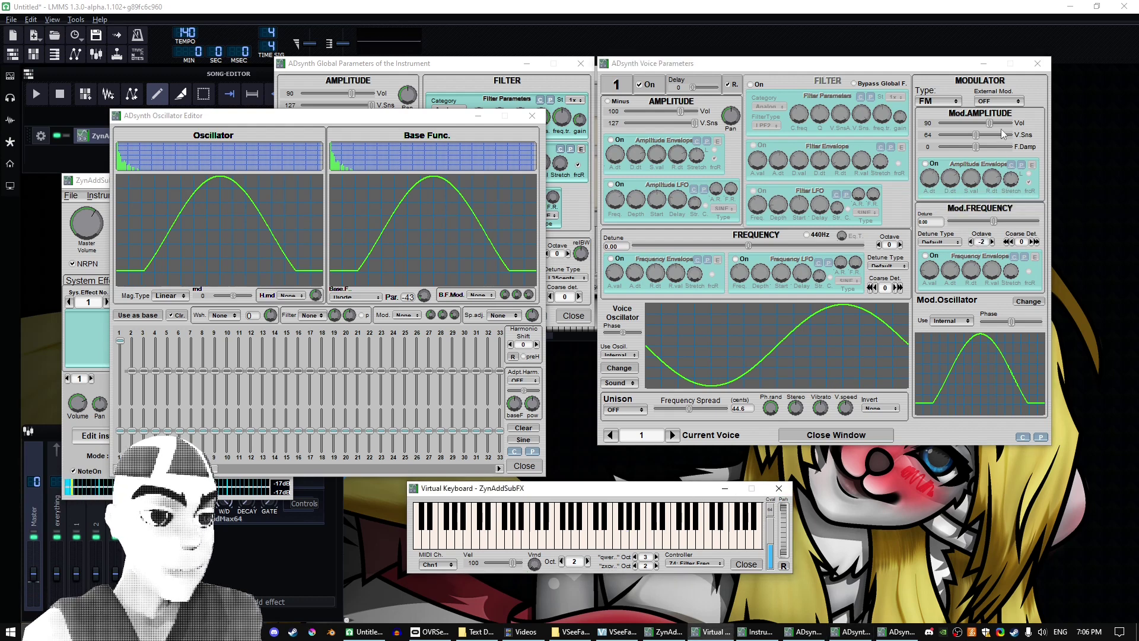
key(b)
Step: Enable the amplitude envelope of the FM modulator and play test notes through it
click(927, 164)
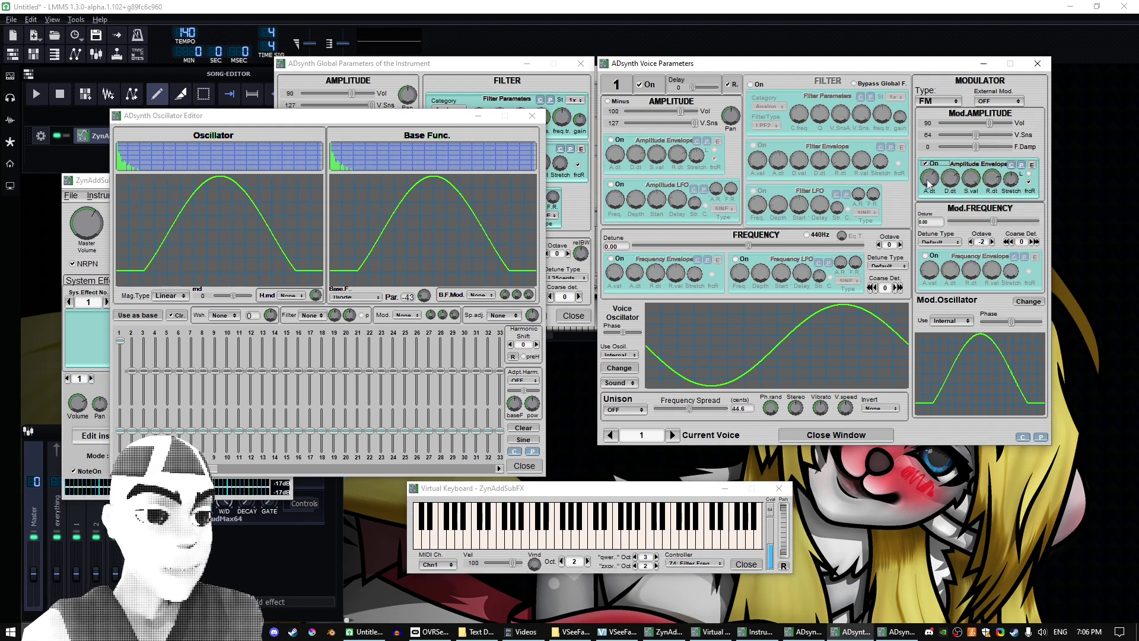
click(691, 485)
key(b)
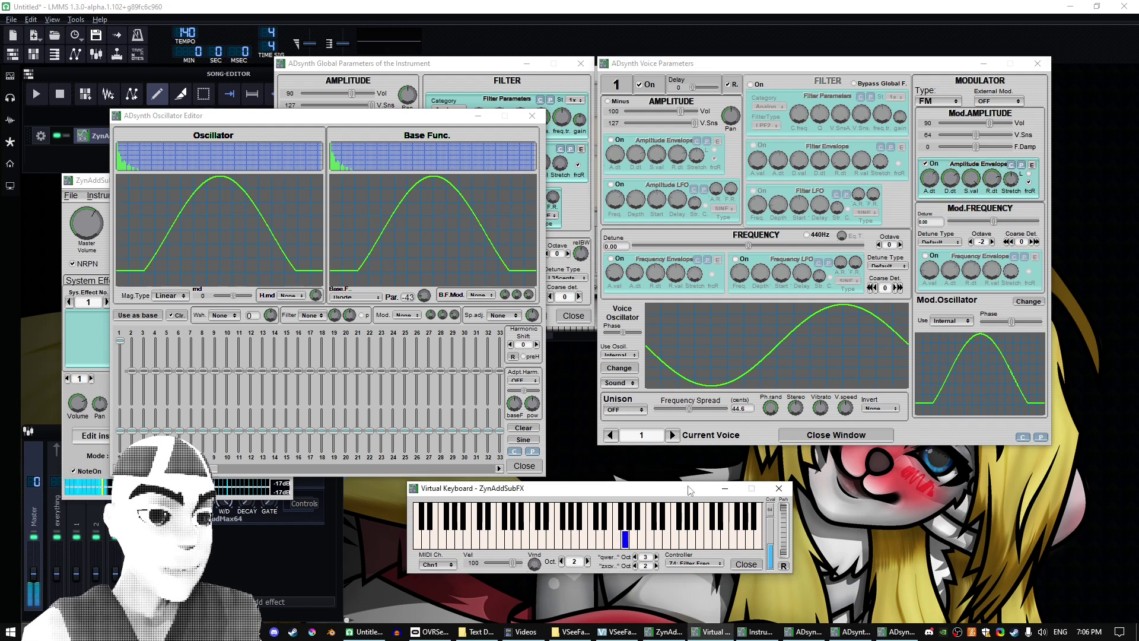
key(t)
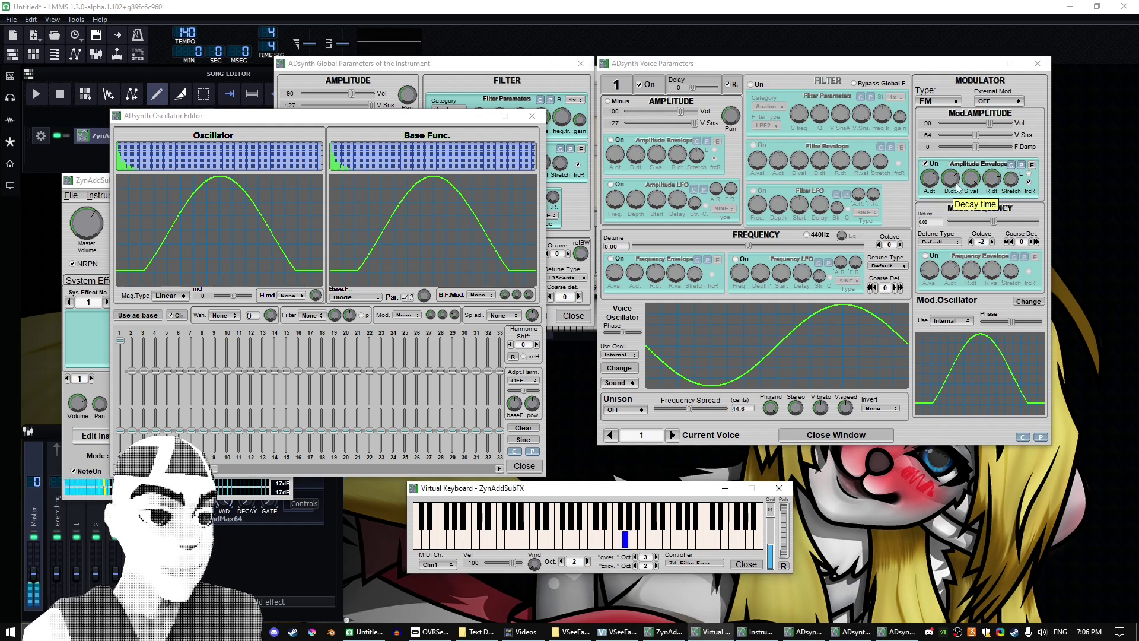
Step: Adjust the knobs of the modulator's amplitude envelope, playing test notes after the changes
drag(979, 181, 964, 224)
drag(696, 484, 695, 487)
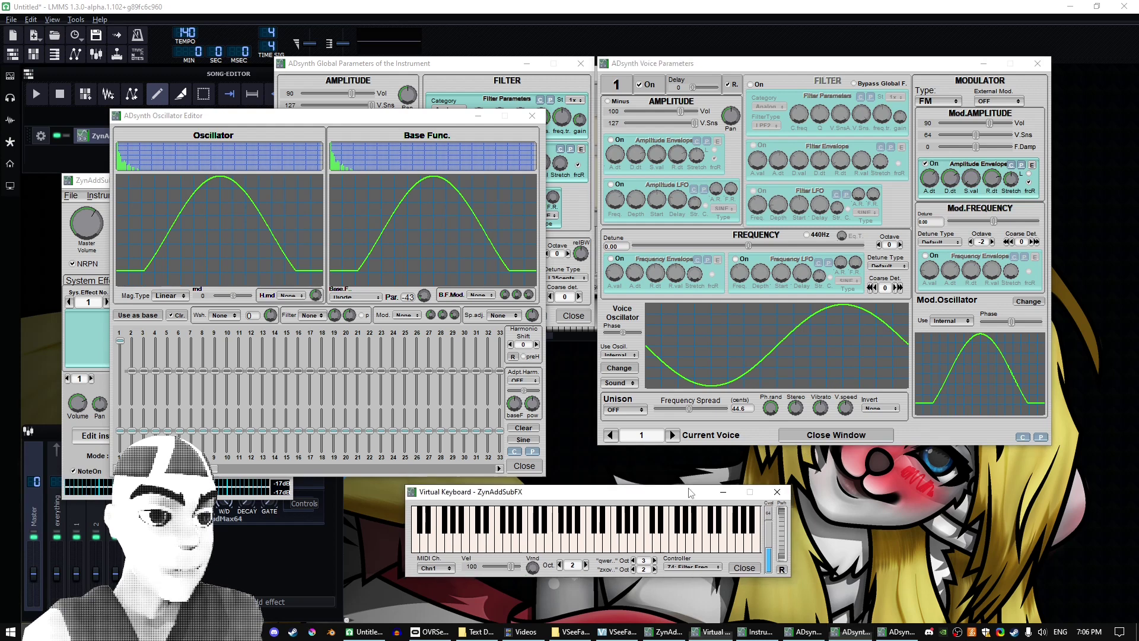
key(t)
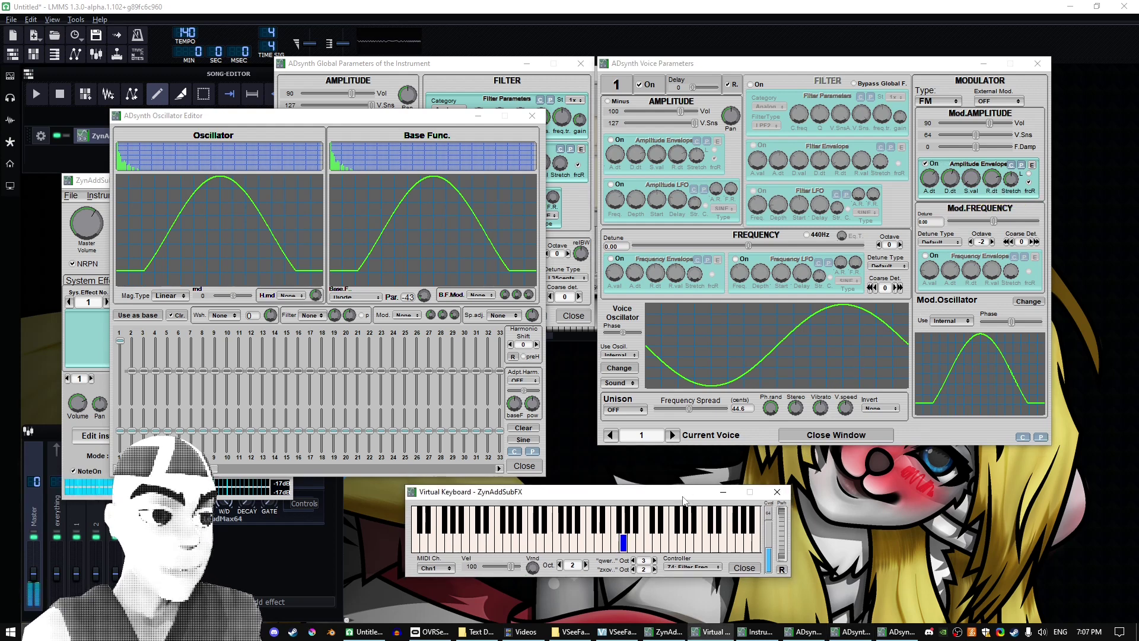
click(985, 181)
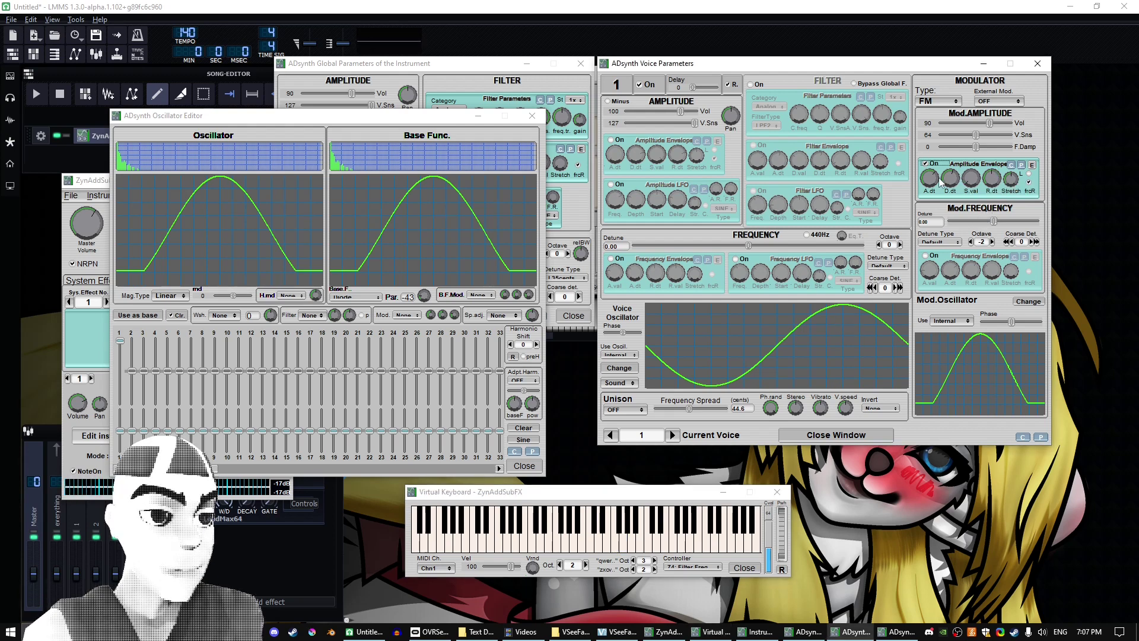
click(666, 493)
key(b)
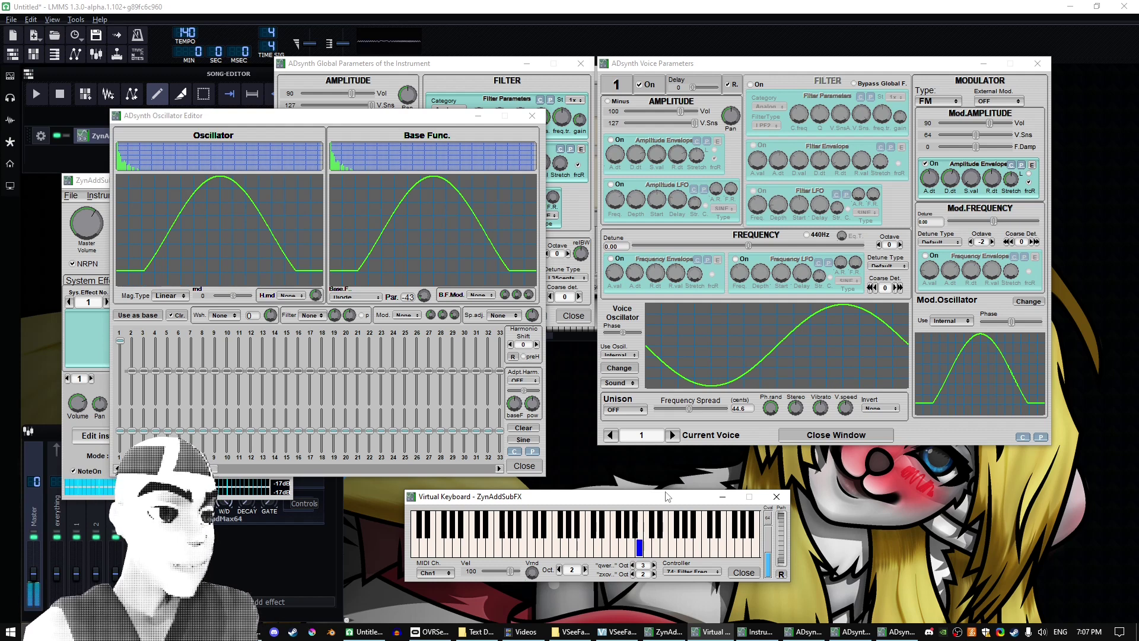
key(b)
Step: Set the voice's unison to size 4 and play test notes
click(630, 410)
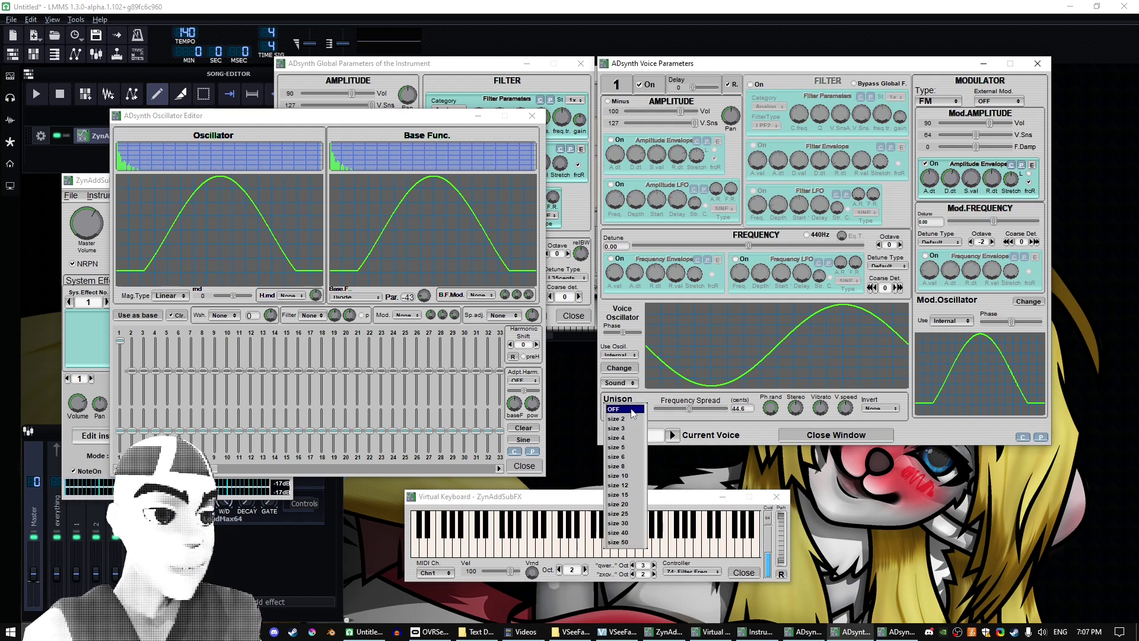
click(617, 438)
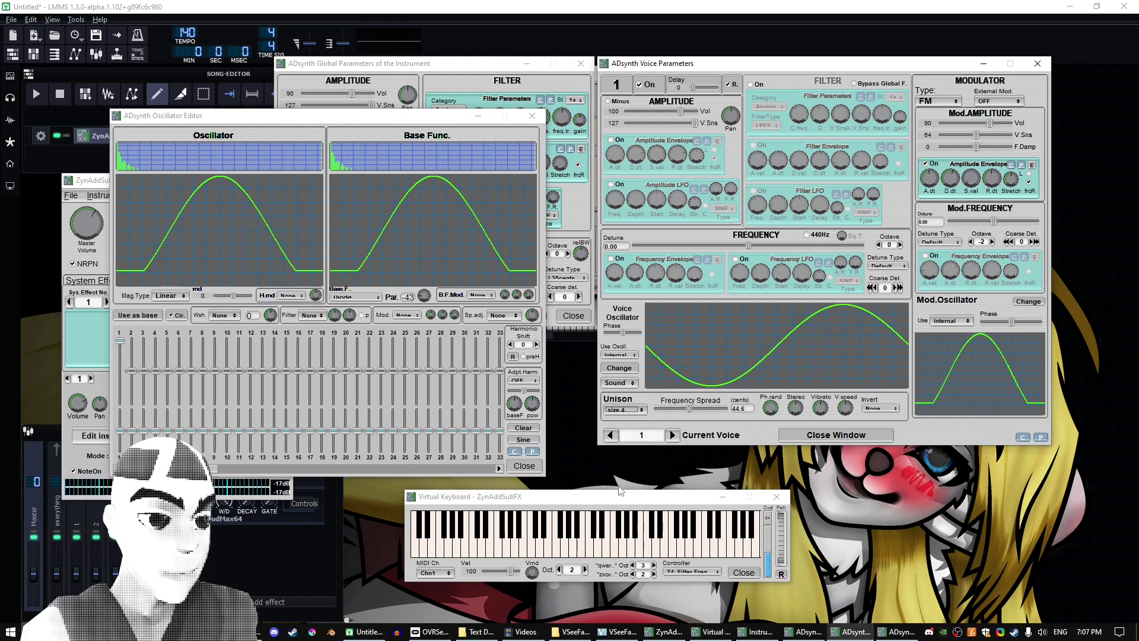
drag(613, 501, 612, 503)
key(t)
key(n)
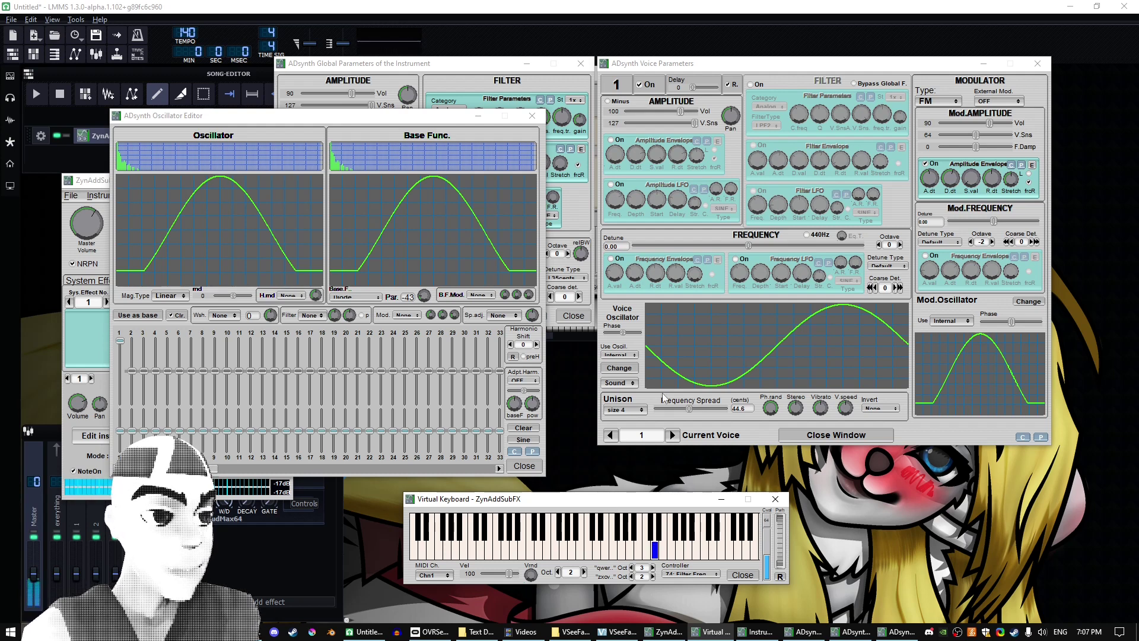
Step: Lower the FM modulator's amplitude volume to 73 and play a test note
drag(990, 123, 983, 124)
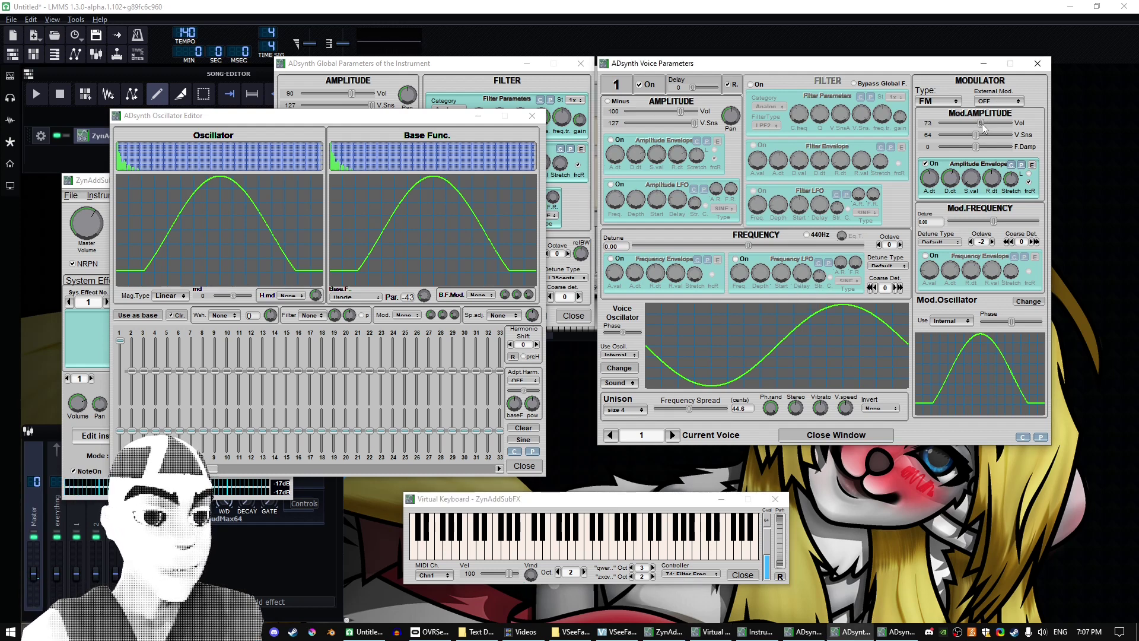
click(657, 500)
key(y)
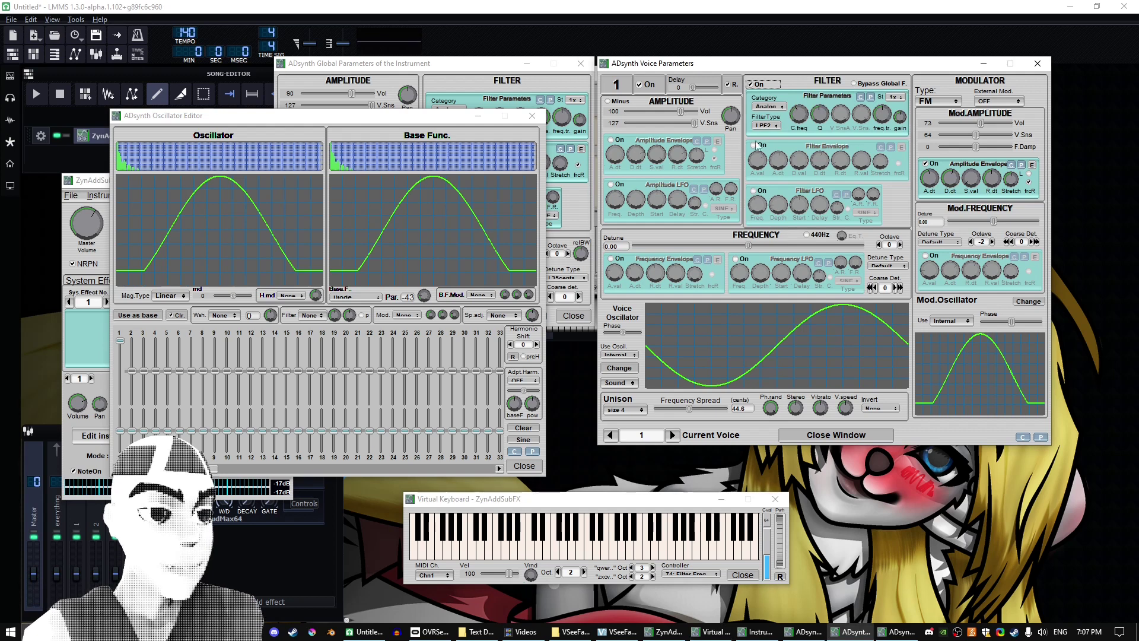
Step: Enable voice 1's filter with its filter LFO, adjust the LFO and audition it with test notes
click(756, 191)
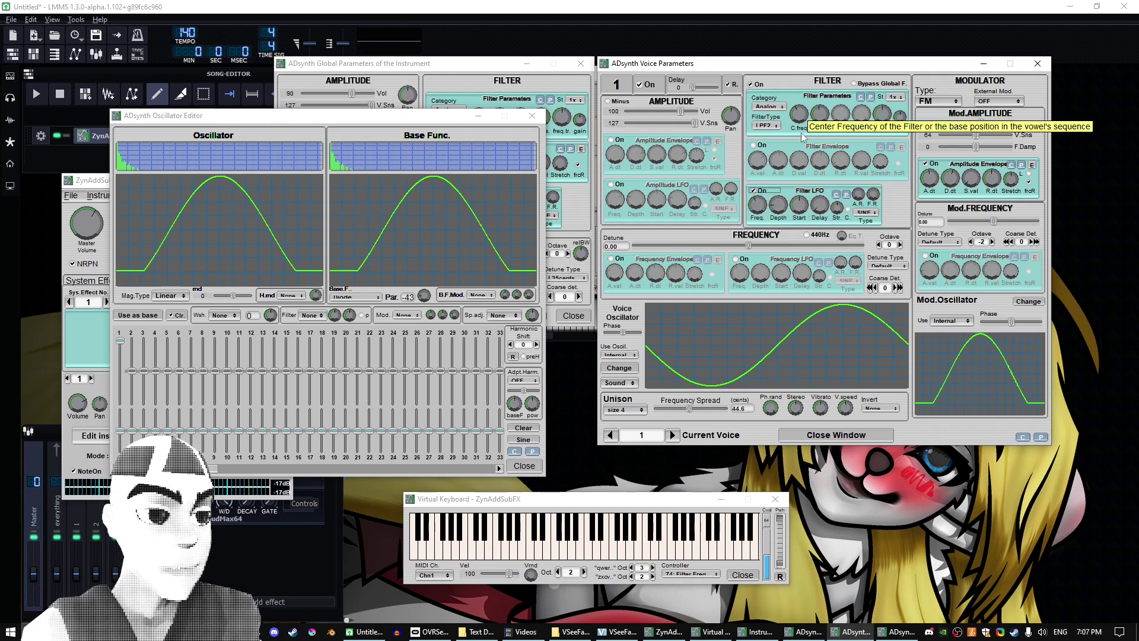
click(649, 505)
key(y)
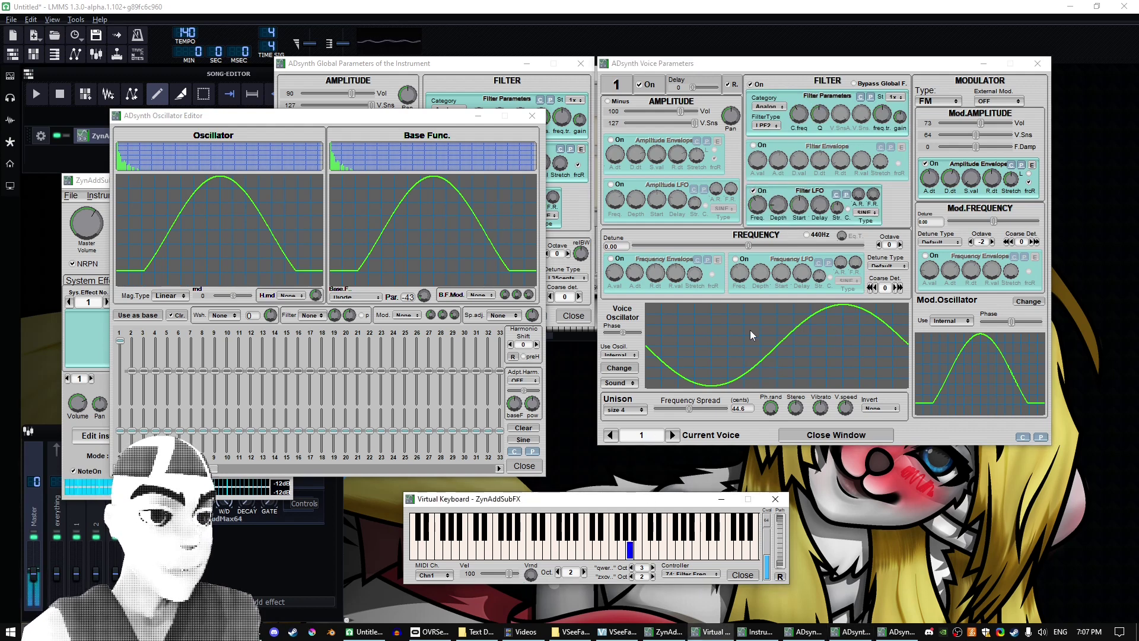
click(795, 197)
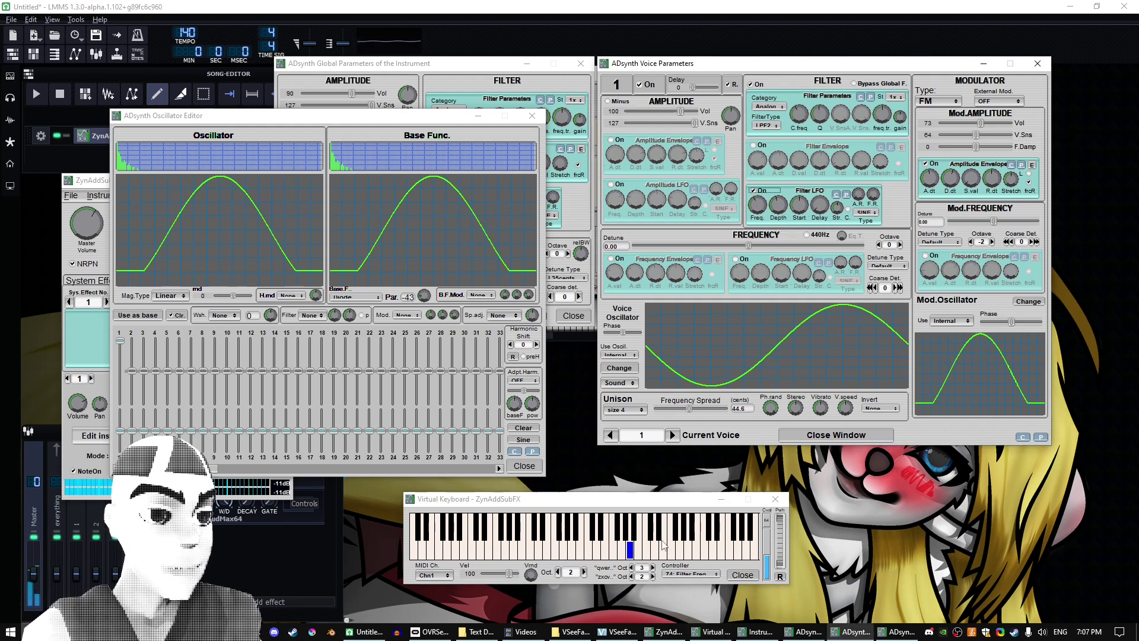
click(670, 504)
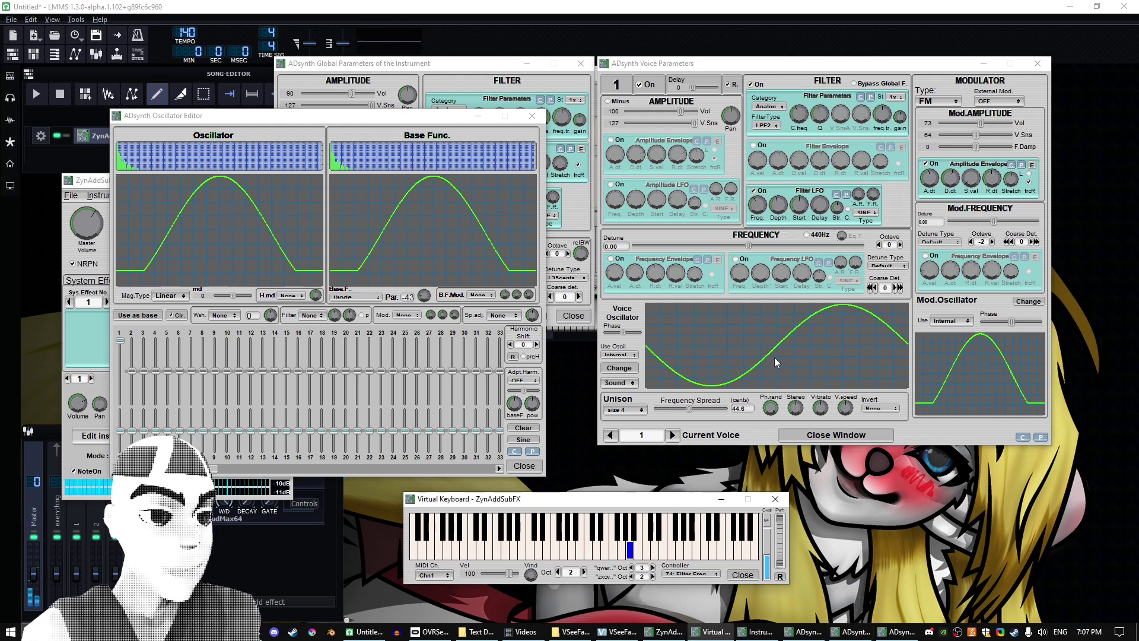
Step: Turn off the modulator's amplitude envelope and raise the filter LFO's depth, auditioning with a test note
click(927, 163)
click(673, 505)
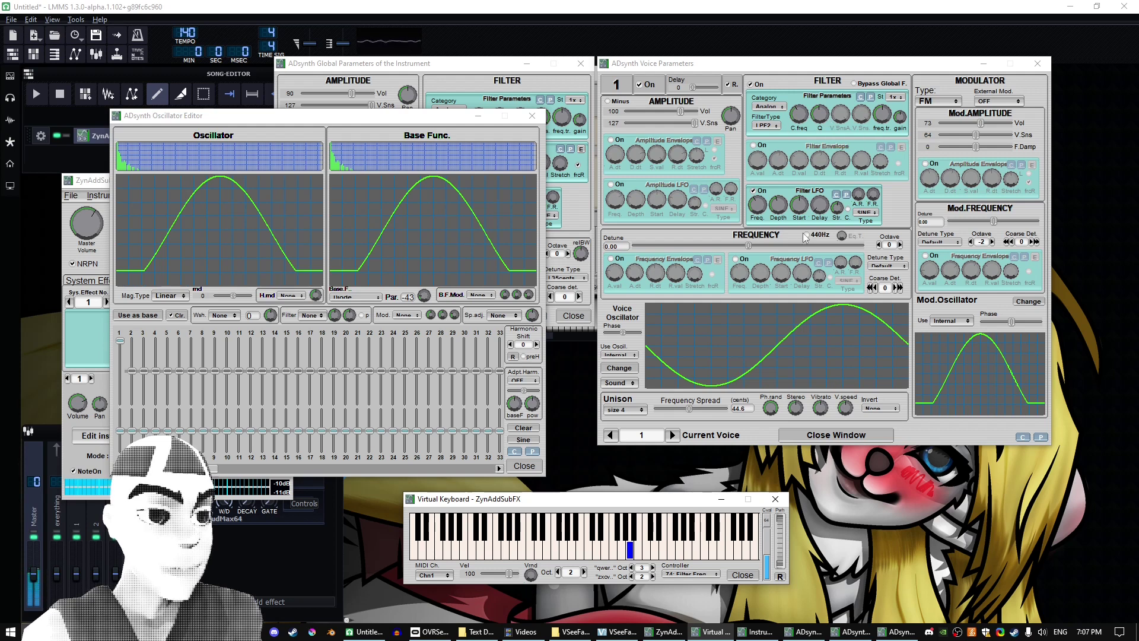
drag(777, 211, 779, 183)
click(668, 501)
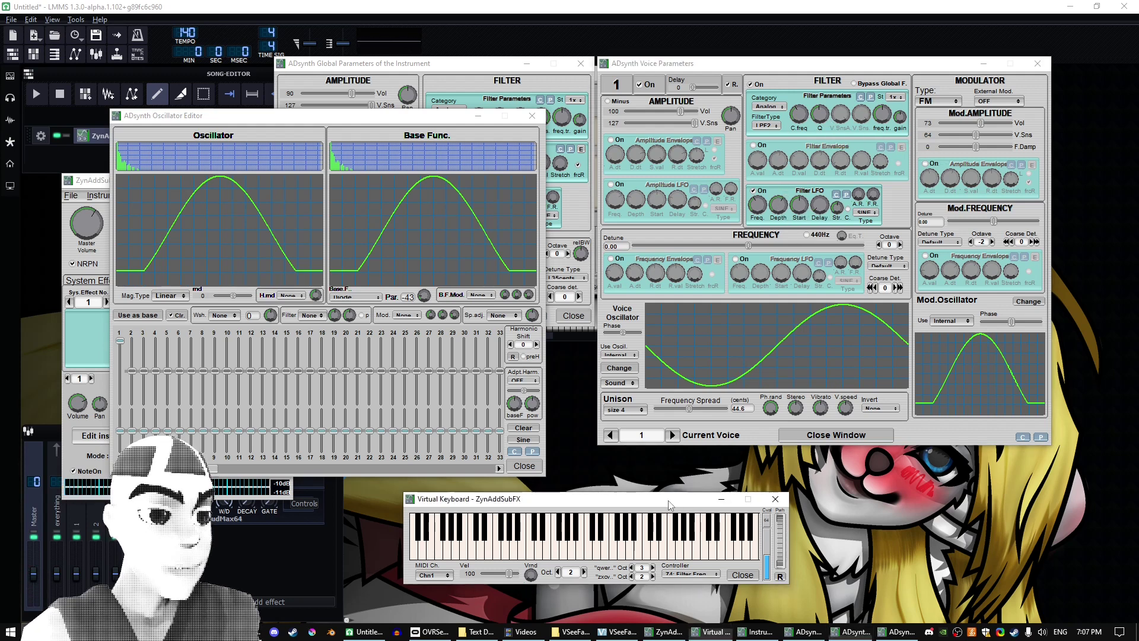
key(y)
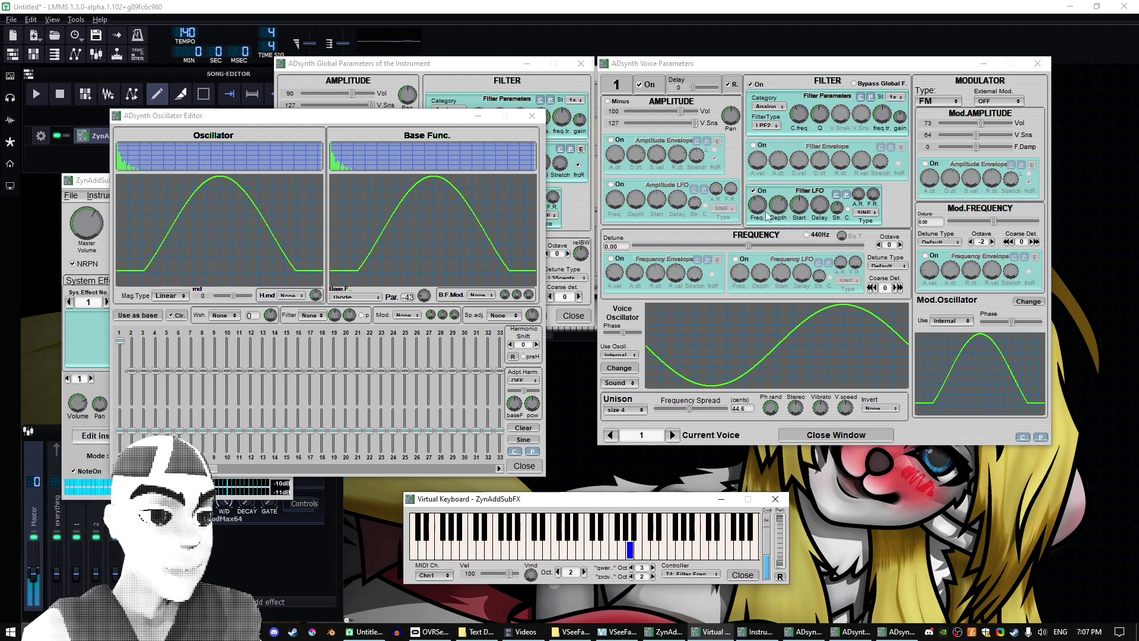
Step: Raise the filter LFO's frequency and play a series of test notes
click(761, 196)
drag(759, 191, 761, 182)
click(668, 505)
key(y)
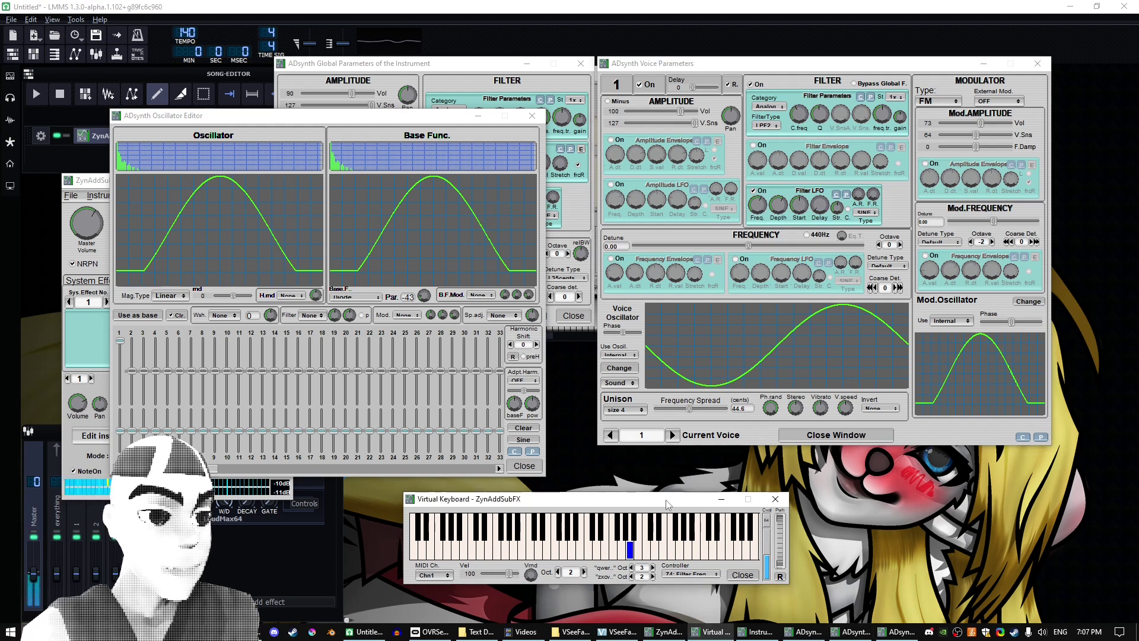
key(c)
key(i)
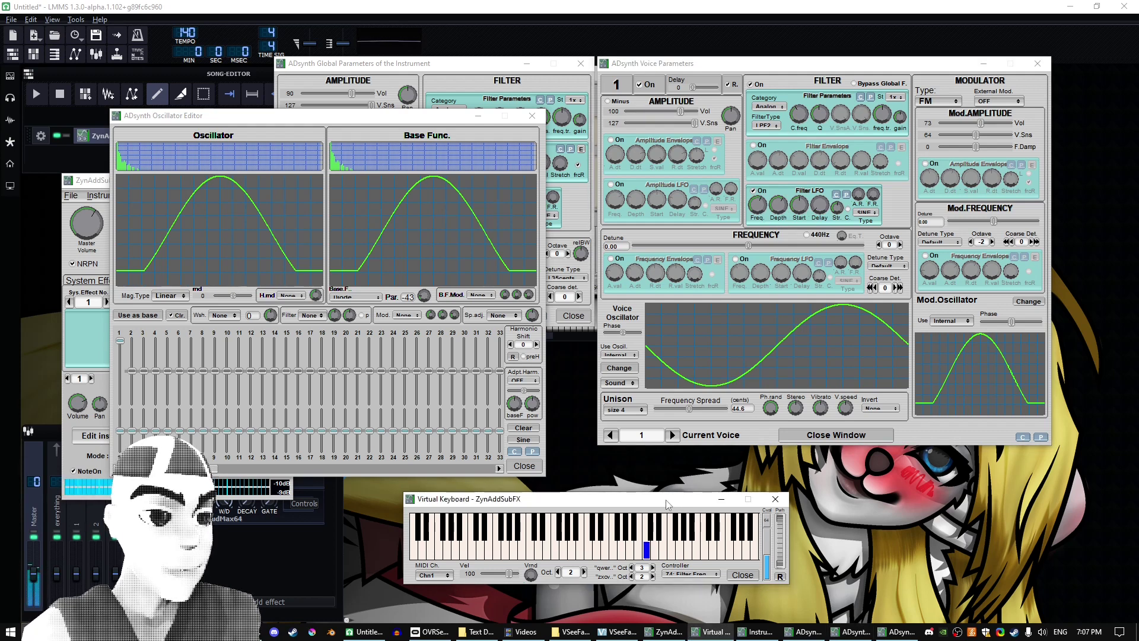
key(e)
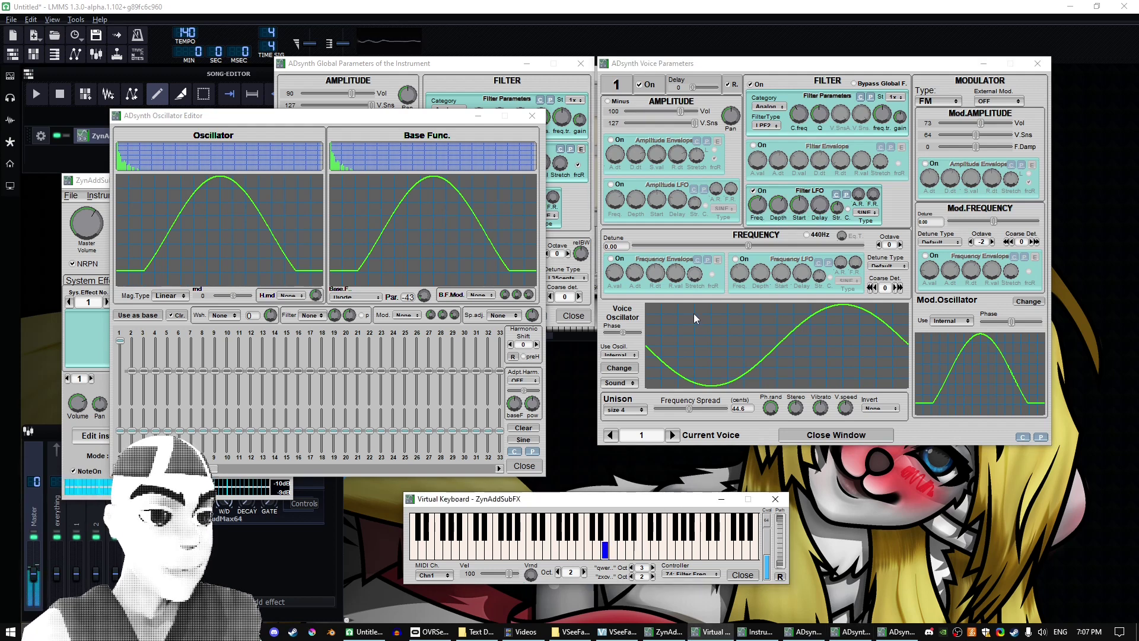
key(r)
key(t)
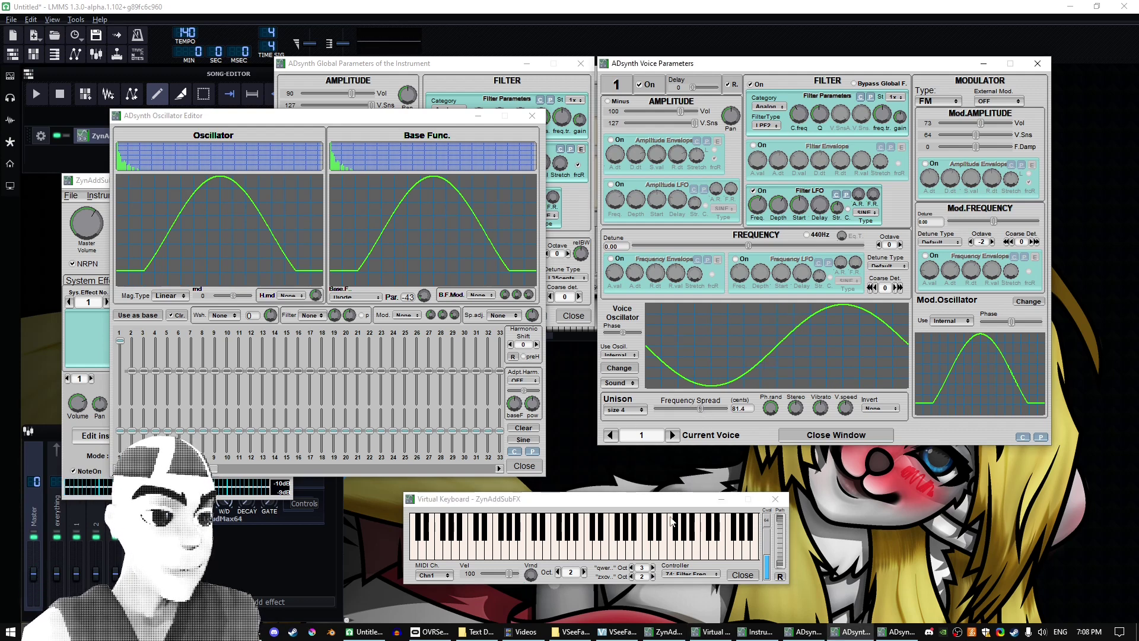
Step: Set the unison frequency spread to 81.4 cents and the modulator volume to 82, then play test notes
key(y)
drag(695, 407, 749, 410)
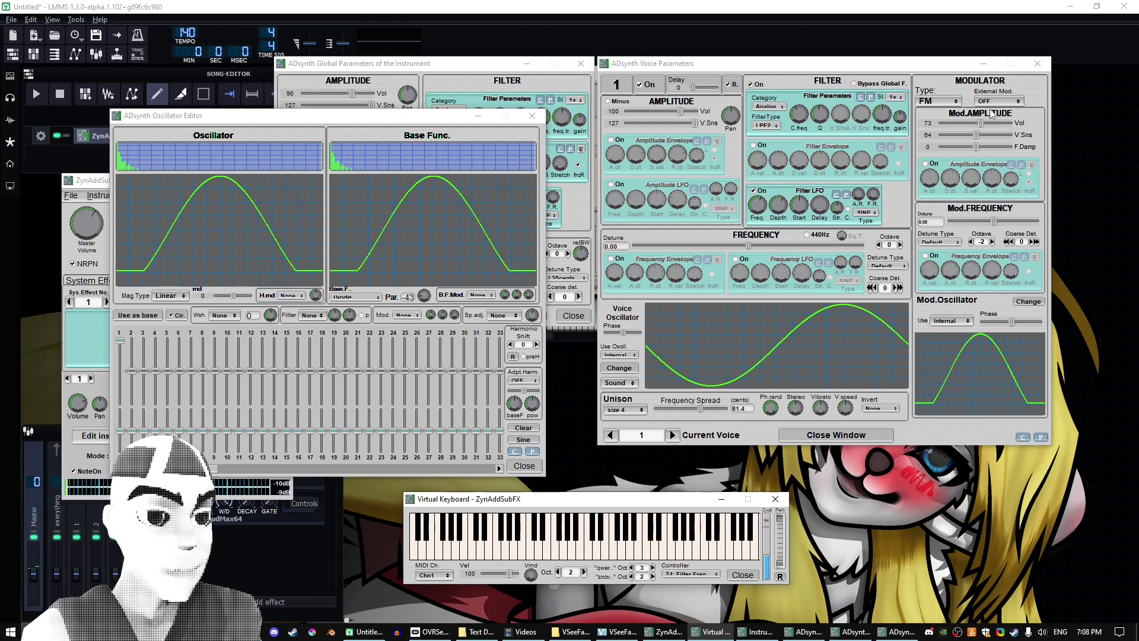
drag(981, 122, 986, 123)
click(680, 506)
key(y)
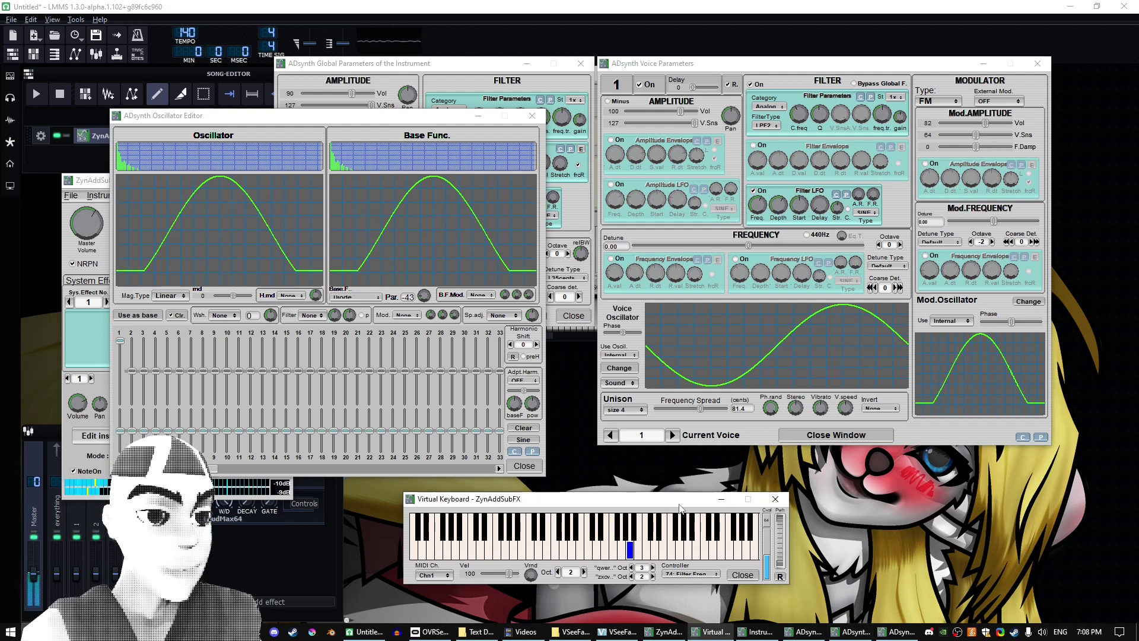
key(t)
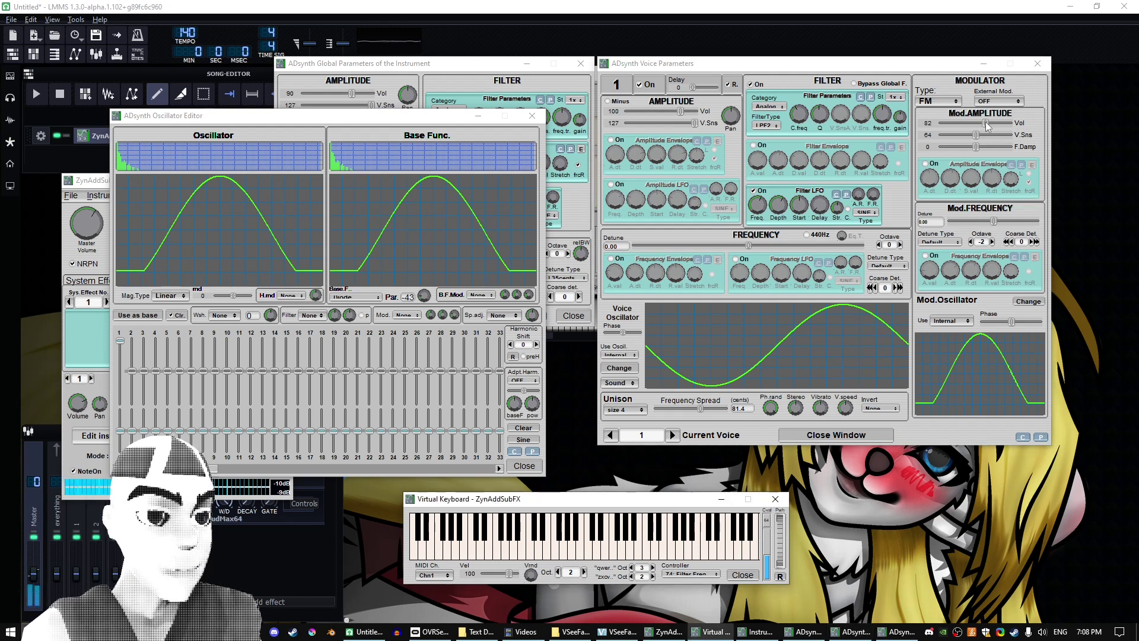
Step: Set the modulator's volume to 72 and its frequency damping to 29, then play a test note
drag(987, 123, 993, 148)
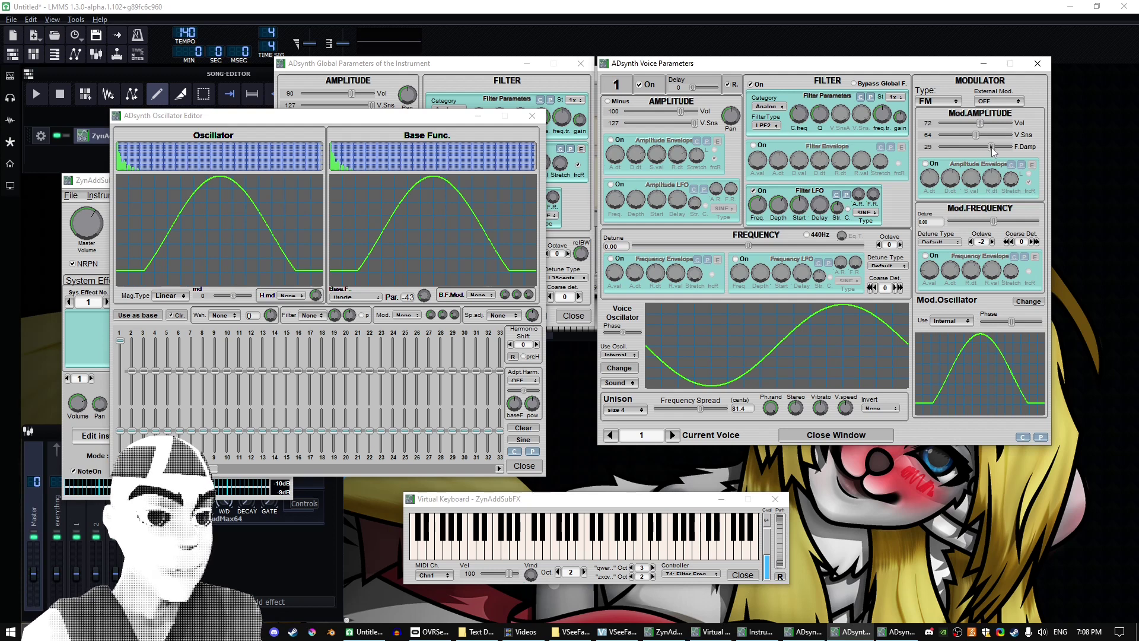
click(682, 504)
key(y)
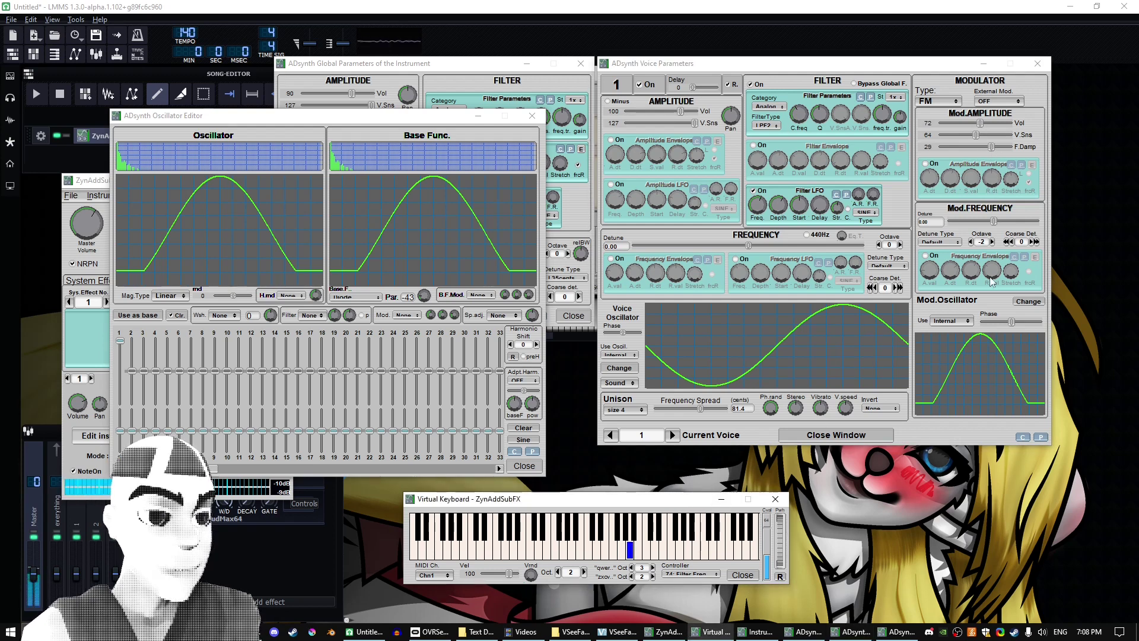
Step: Lower the FM modulator's octave to -3 and audition it with test notes
click(972, 242)
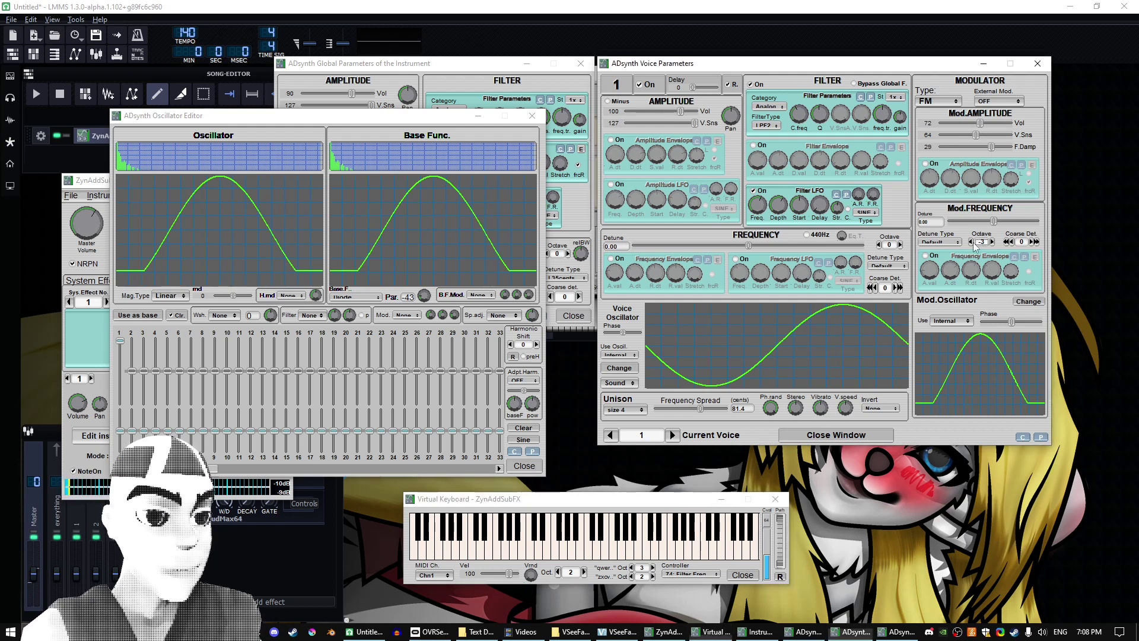
click(666, 501)
key(t)
key(i)
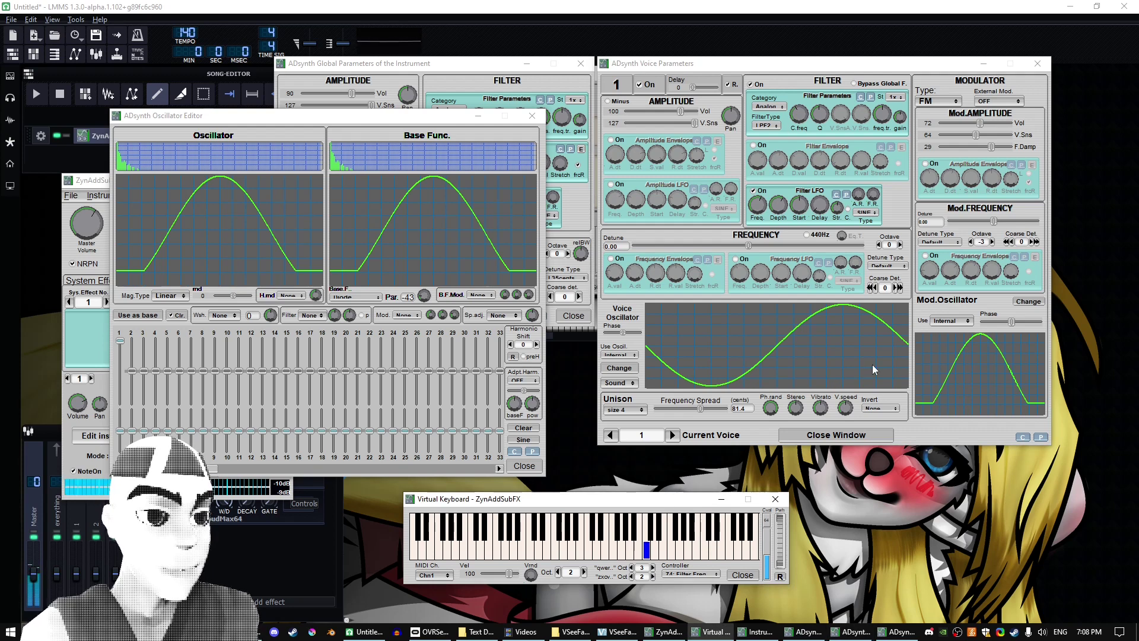
key(t)
key(e)
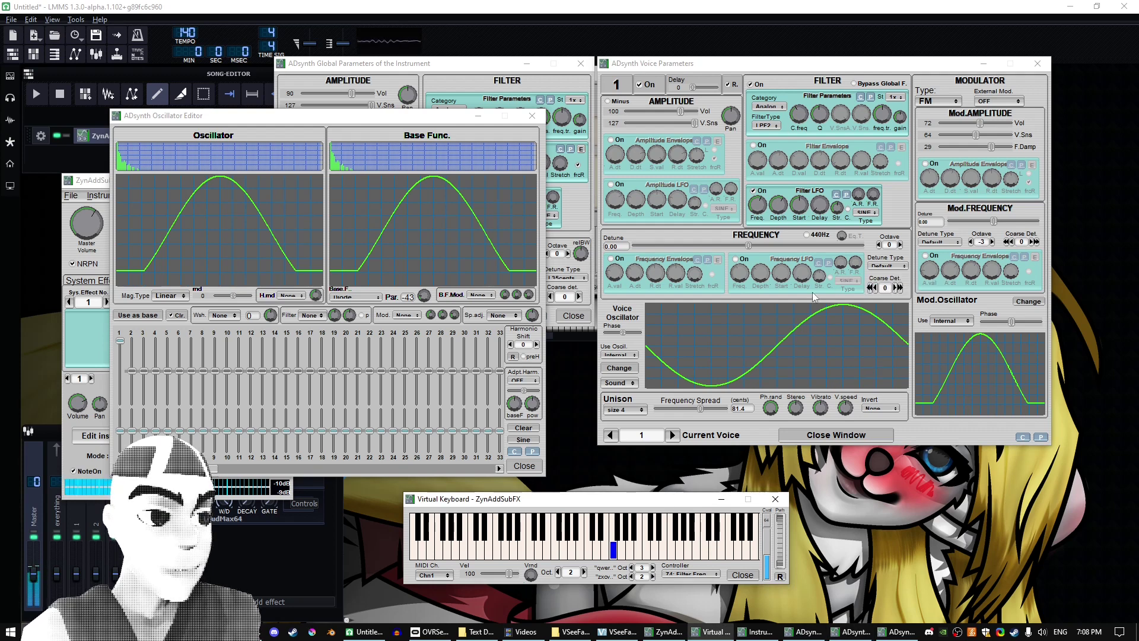
Step: Switch the voice parameters to voice 2 and enable that voice
click(497, 227)
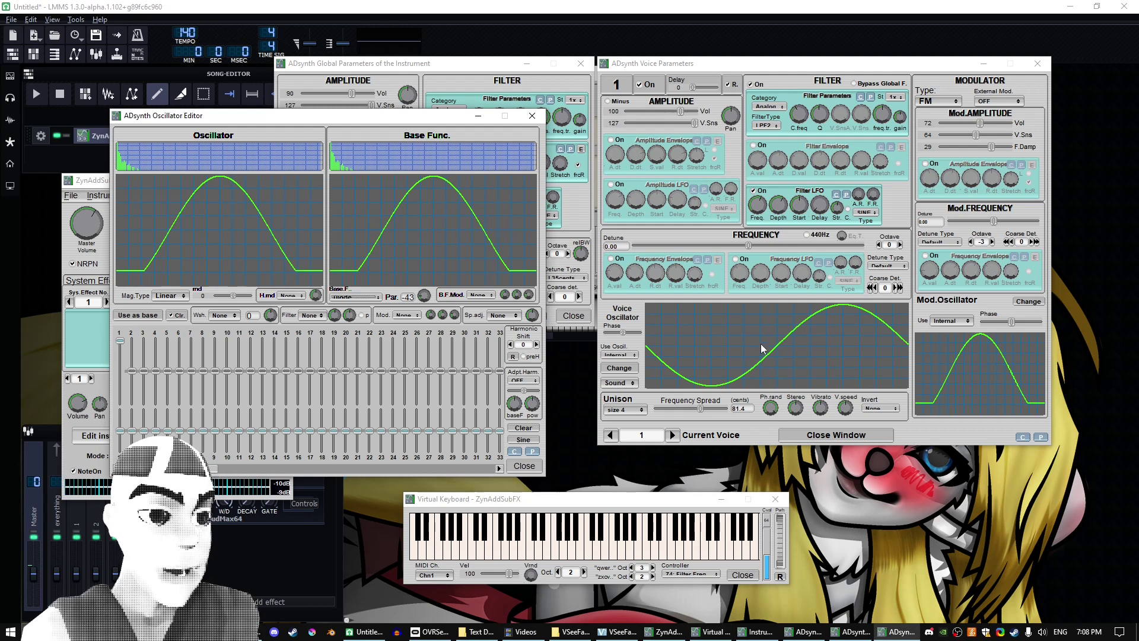
click(672, 435)
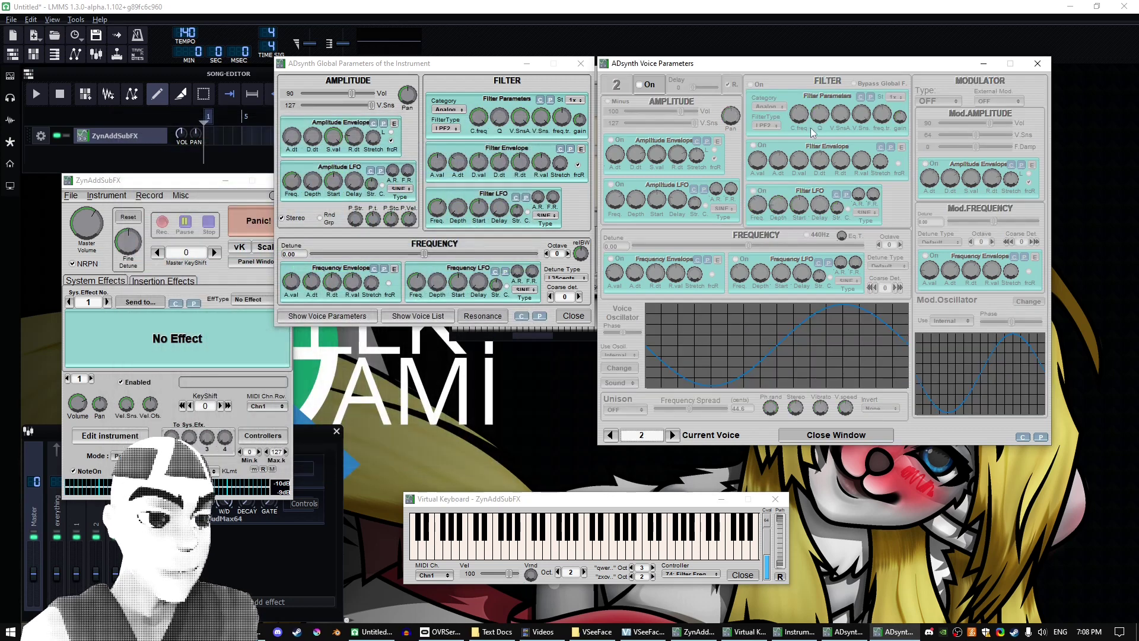
click(641, 84)
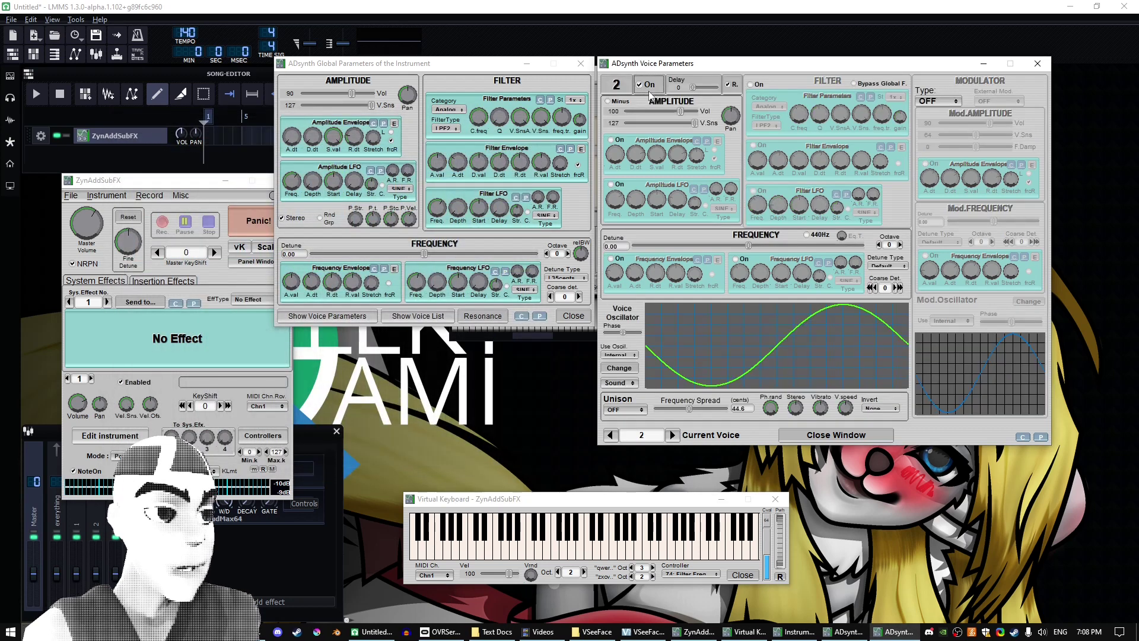
Step: Set voice 2's octave to -2 and play test notes with both voices sounding
double_click(879, 245)
click(635, 504)
key(t)
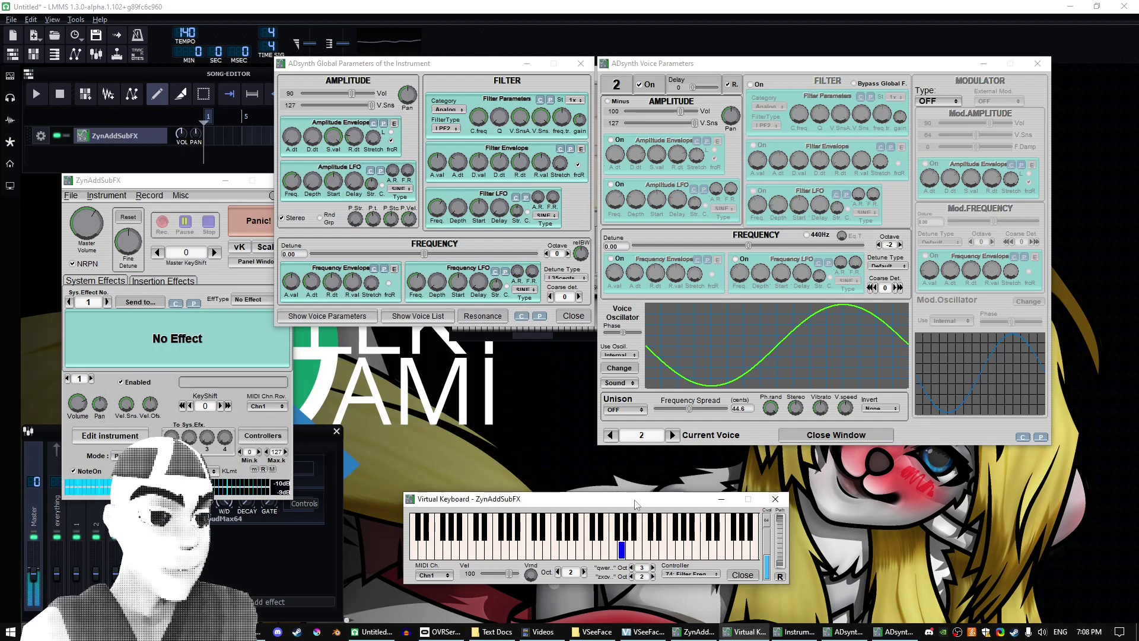
key(y)
key(u)
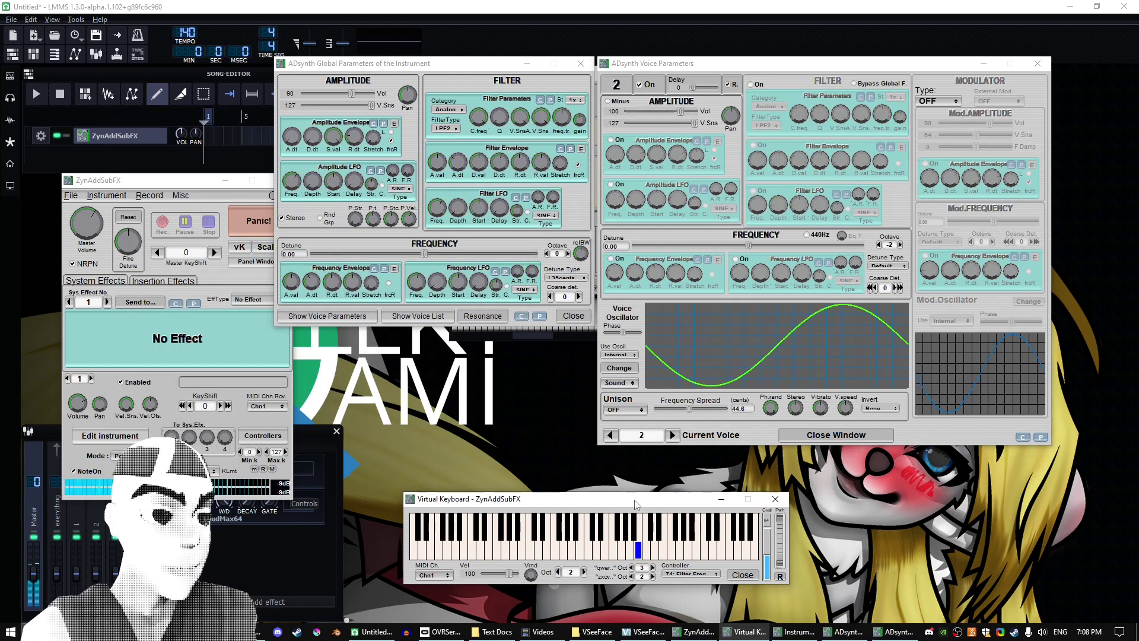
key(y)
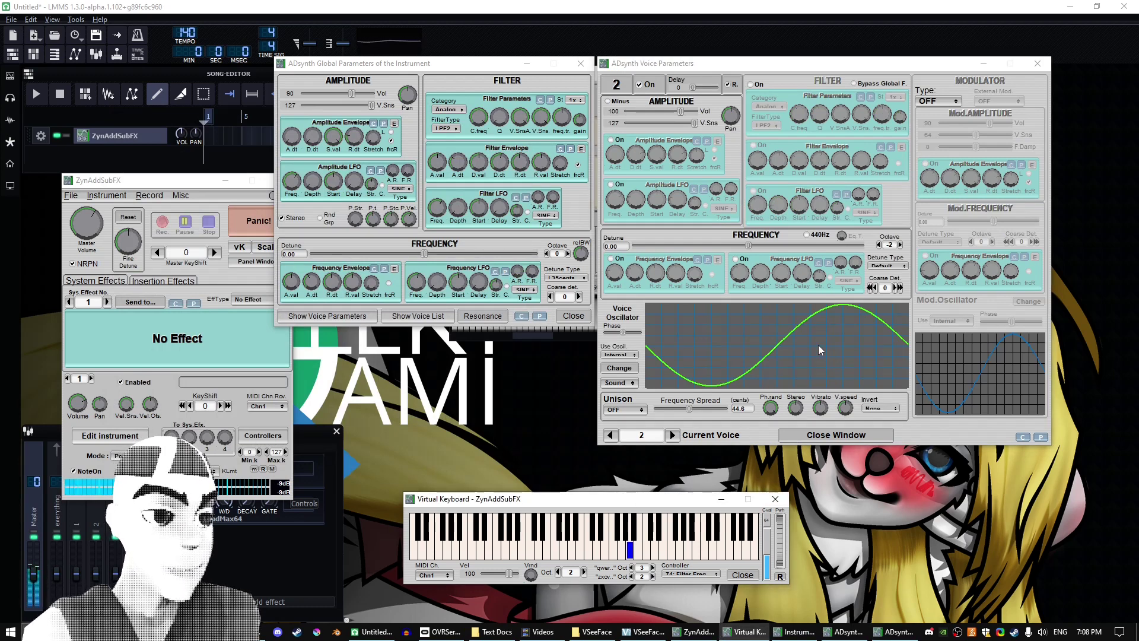
key(t)
key(y)
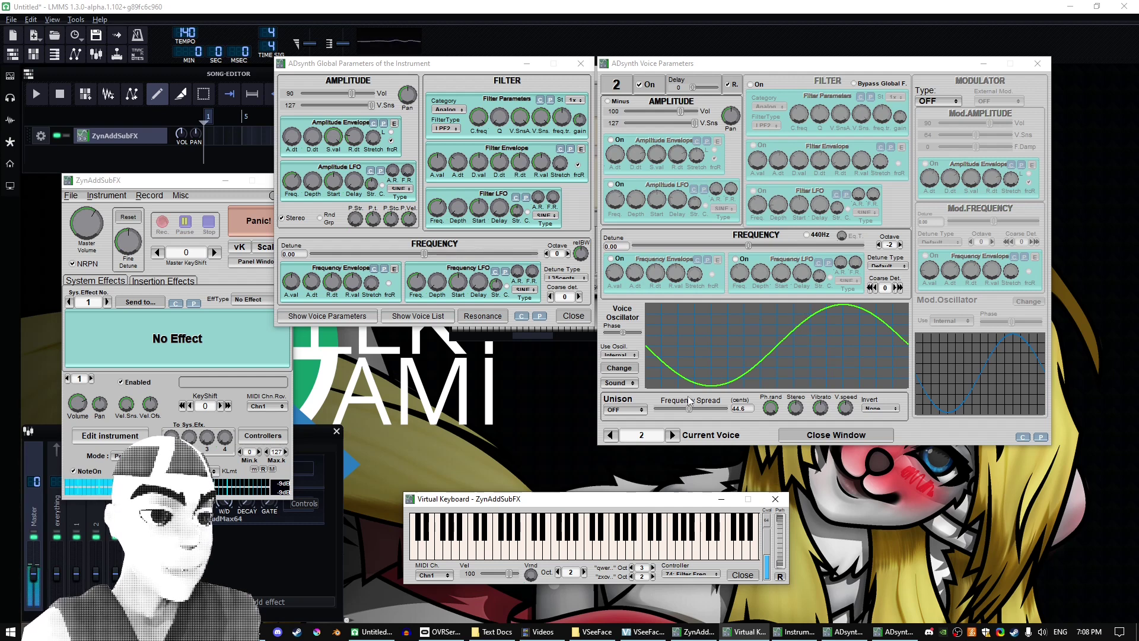
Step: Copy voice 1's filter LFO settings to the clipboard
click(610, 435)
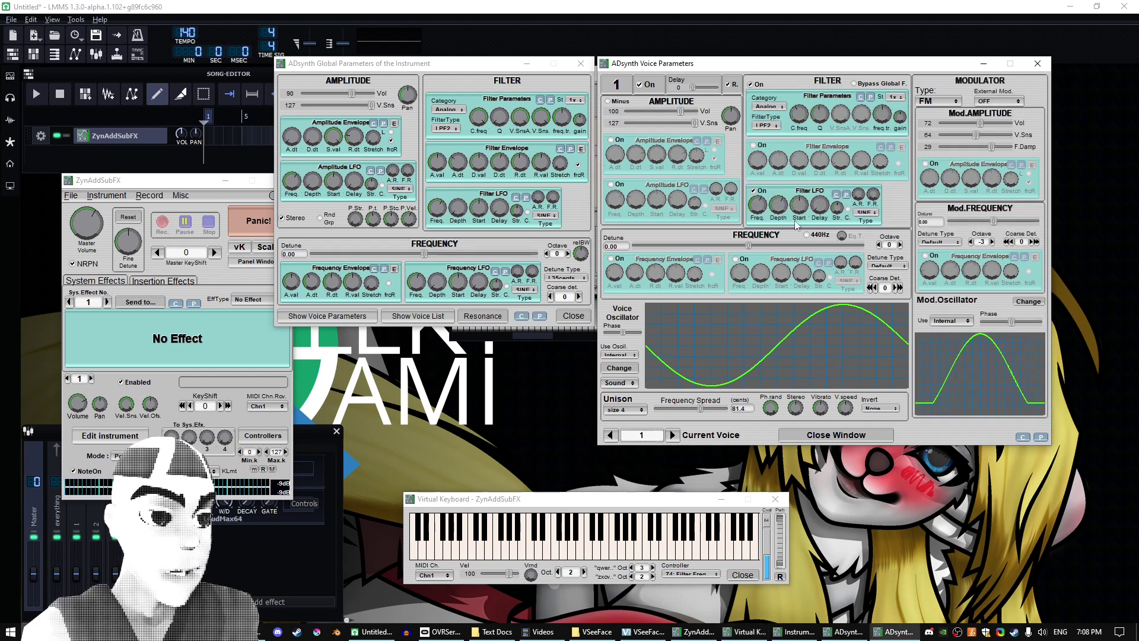
click(836, 195)
click(166, 377)
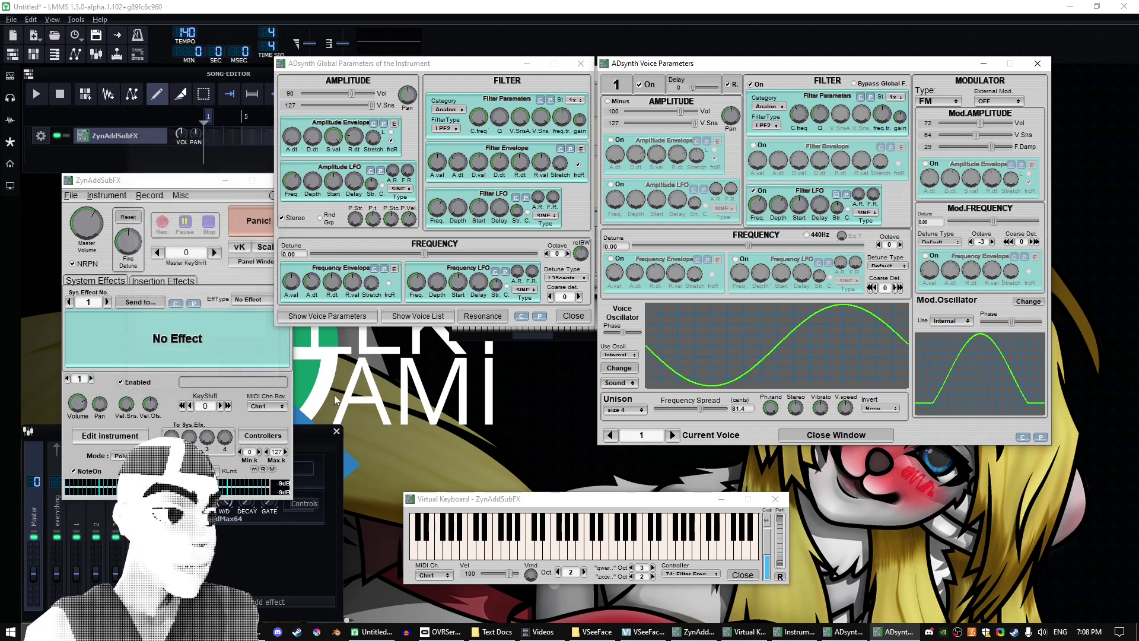
Step: Enable voice 2's amplitude LFO, paste the copied LFO settings into it and play test notes
click(672, 435)
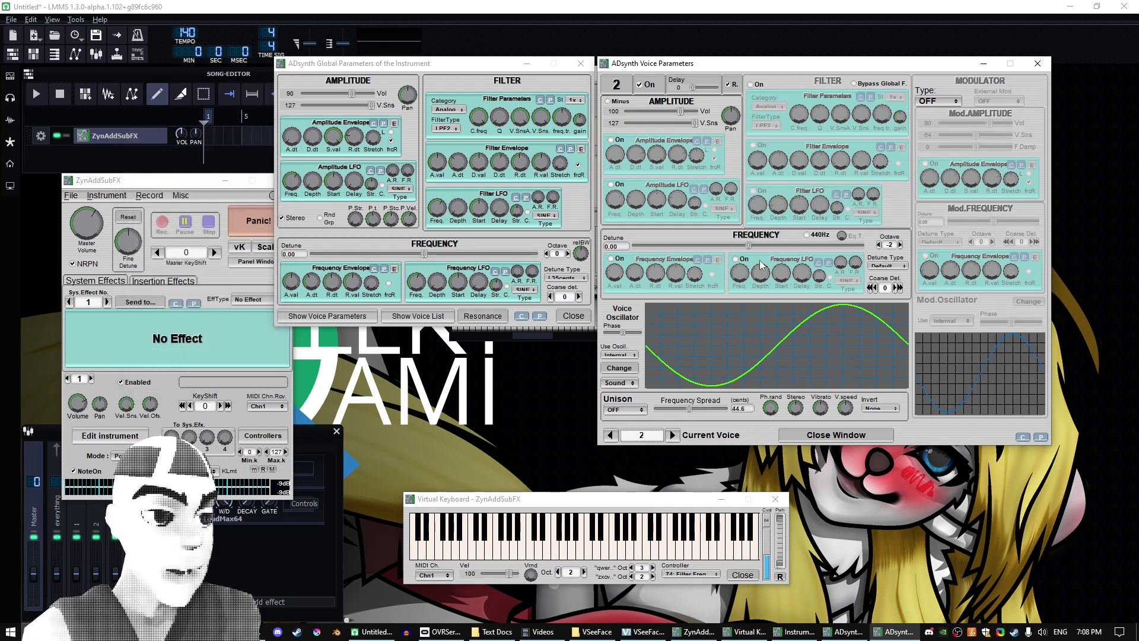
click(613, 185)
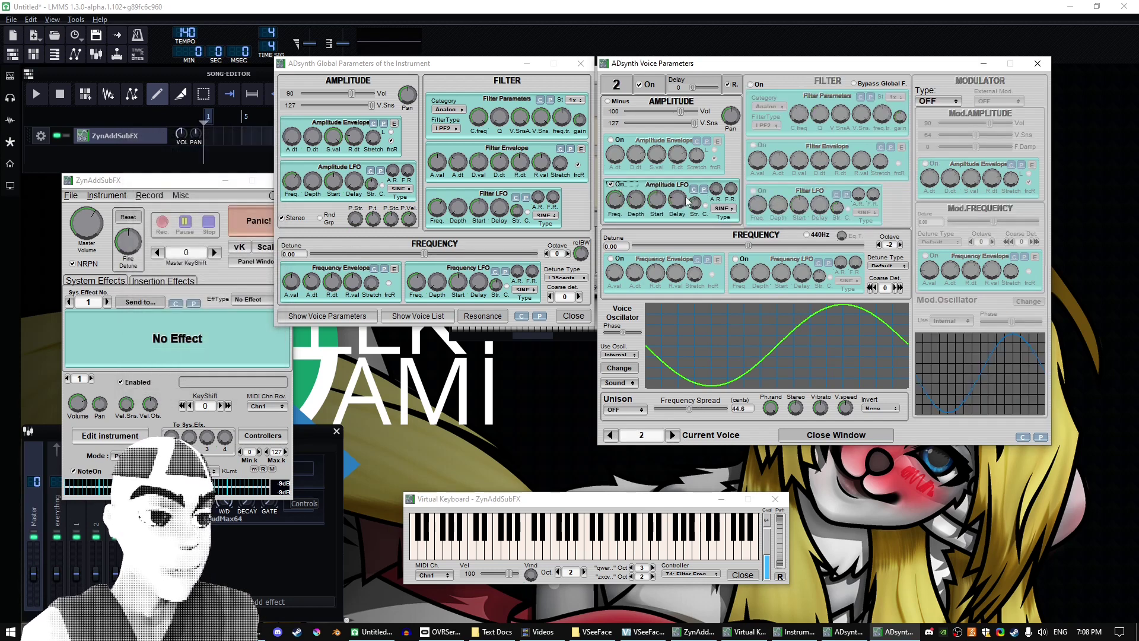
click(704, 190)
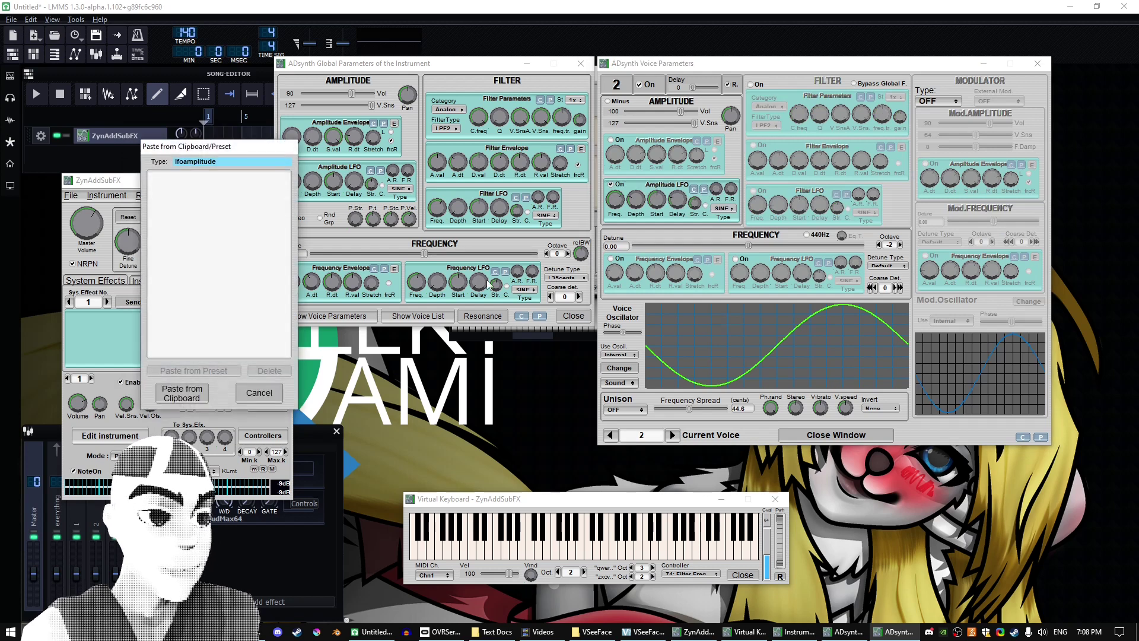
click(205, 393)
click(571, 504)
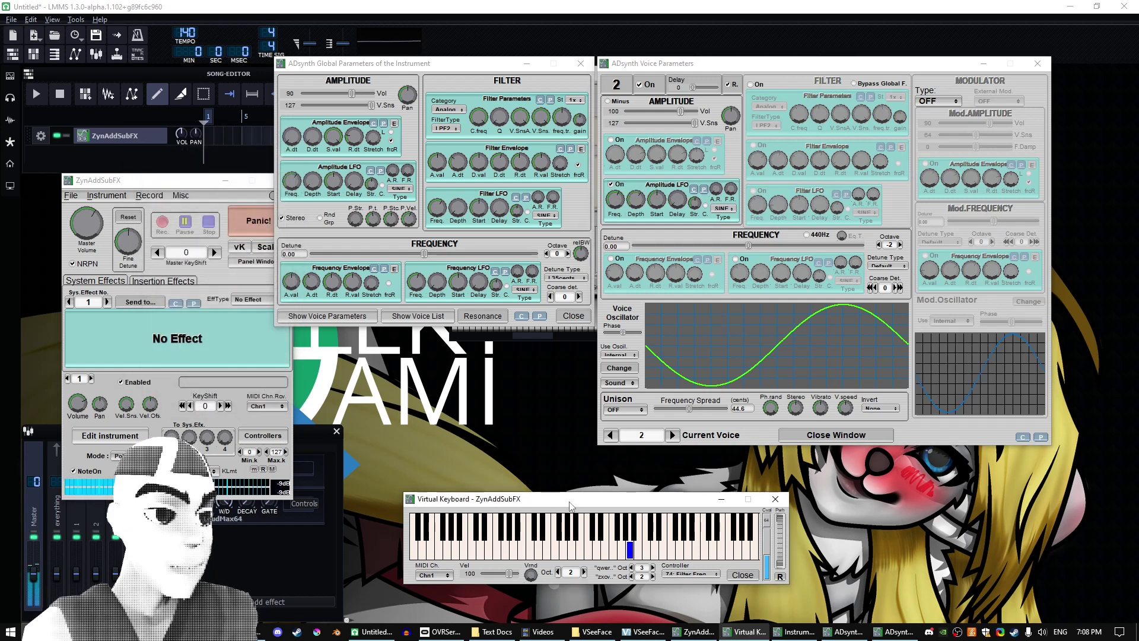
key(i)
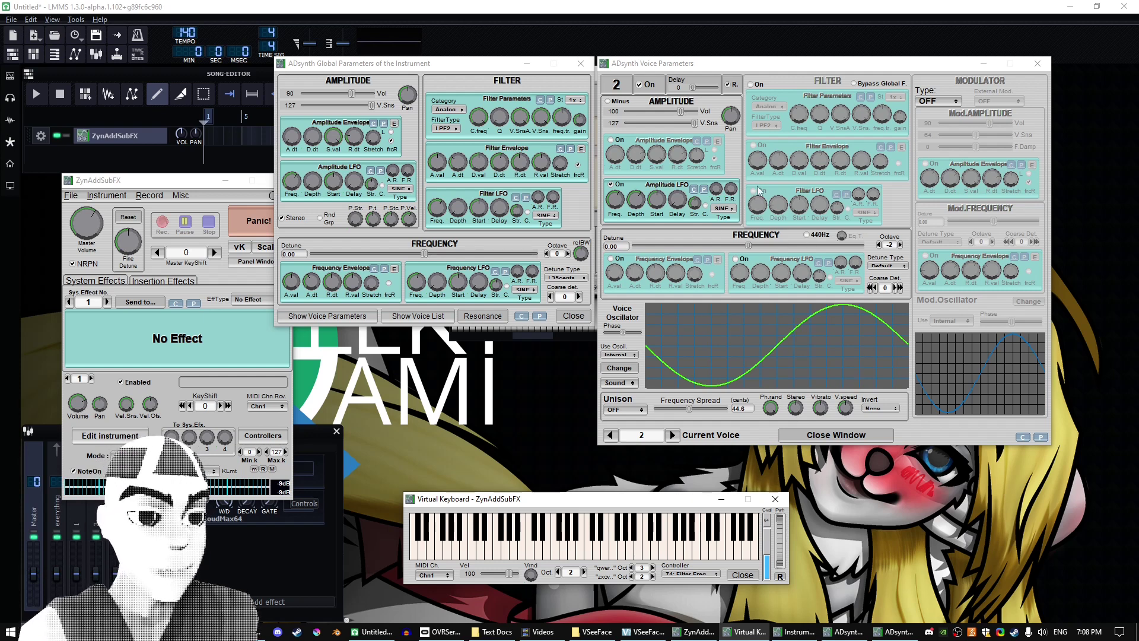
Step: Show voice 1's parameters and play test notes across low and high octaves to hear both voices
click(610, 435)
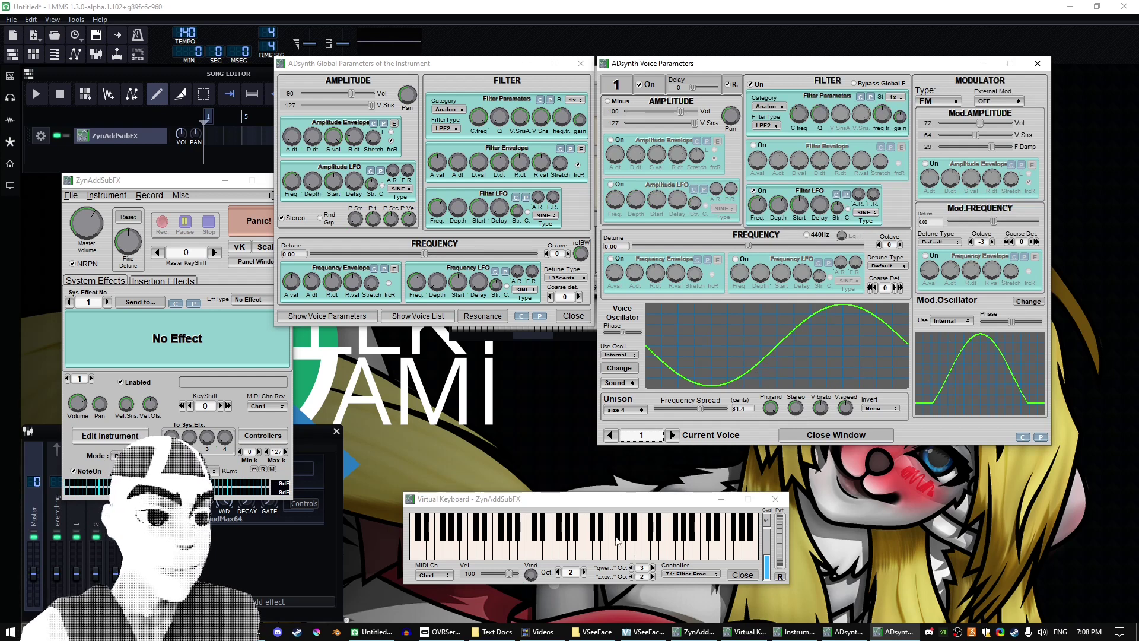
click(614, 504)
key(u)
key(i)
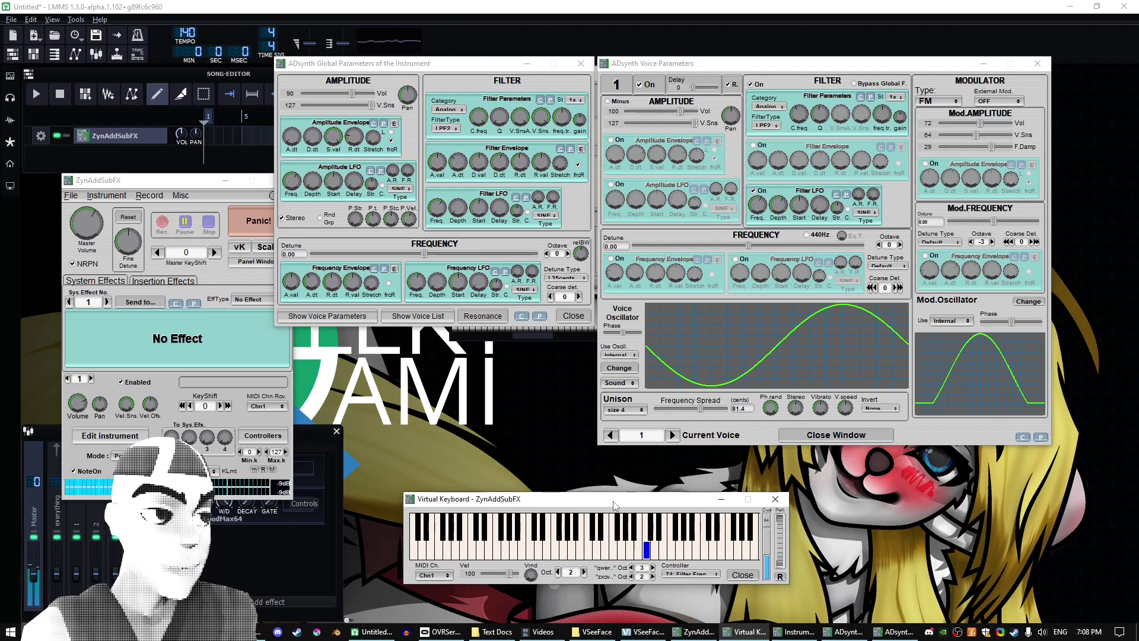
key(e)
key(x)
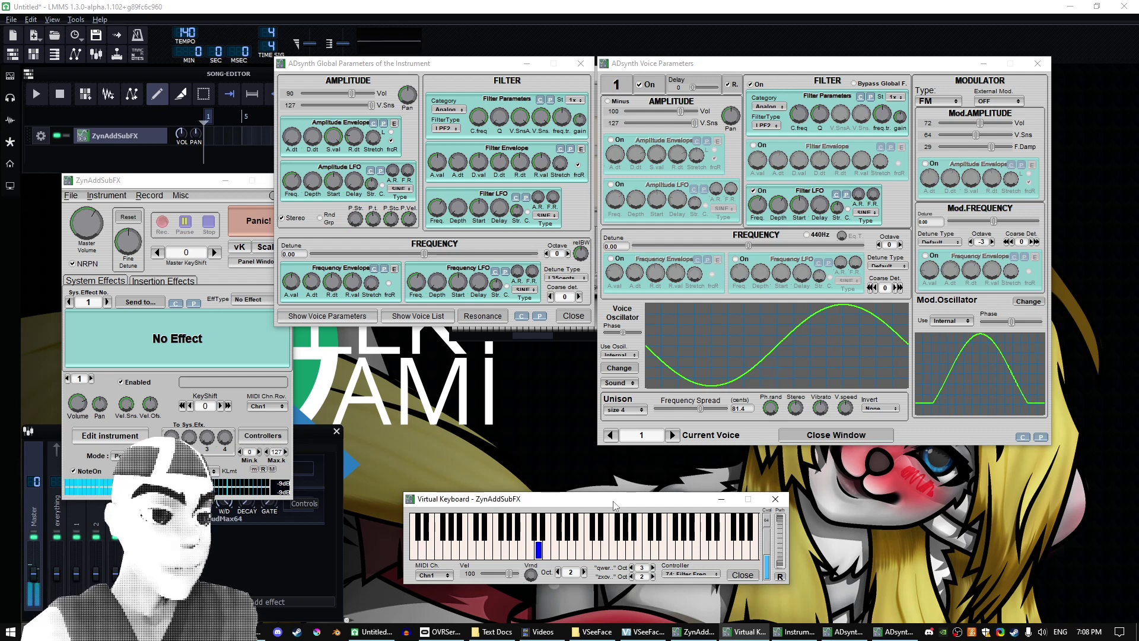
key(u)
key(o)
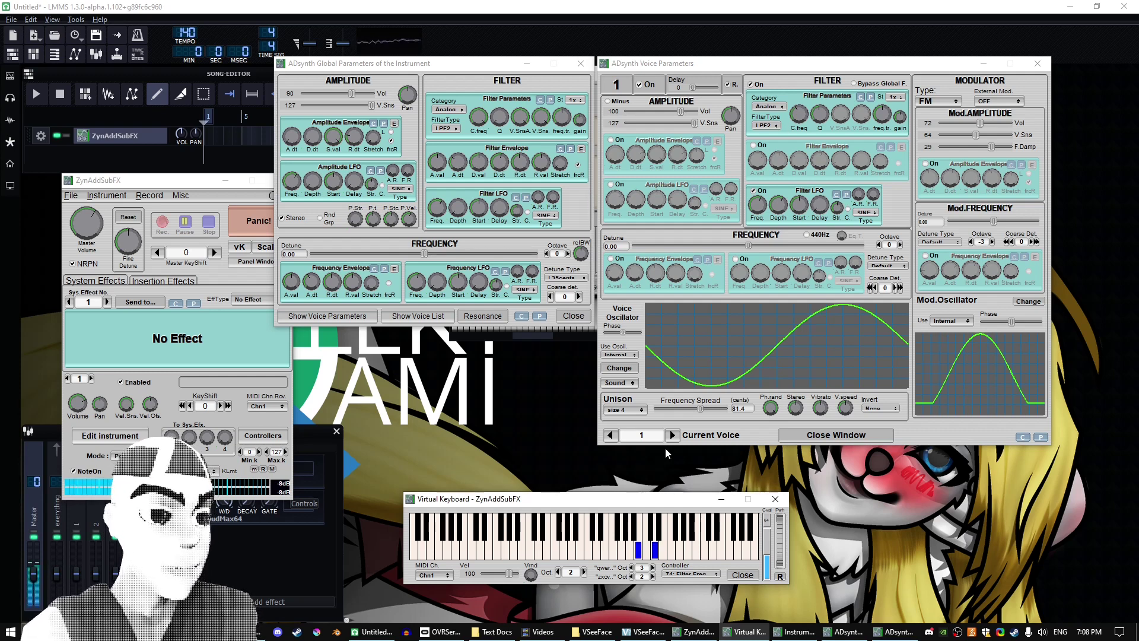
key(i)
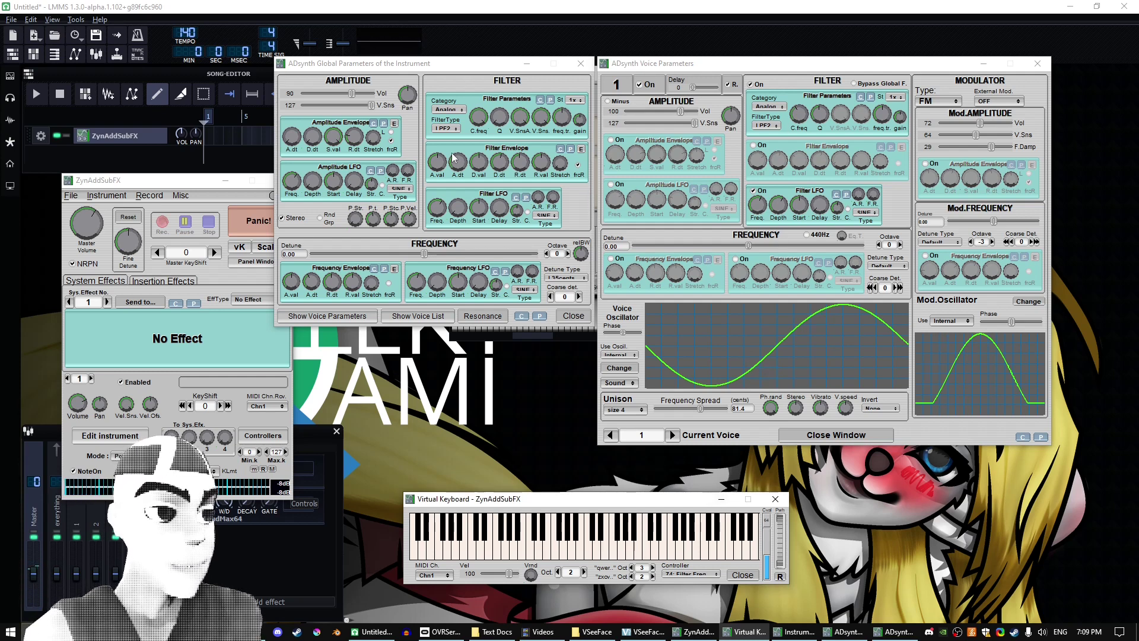
Step: Open the part's insert effects from the instrument editor and assign Echo to effect slot 1
click(210, 361)
click(110, 435)
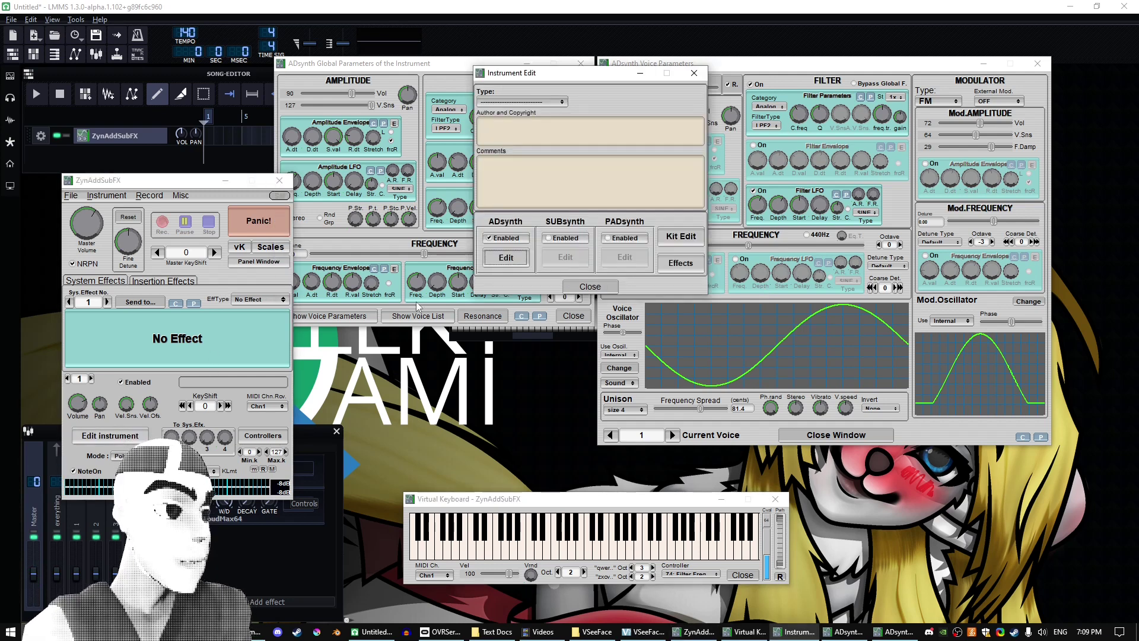
click(688, 267)
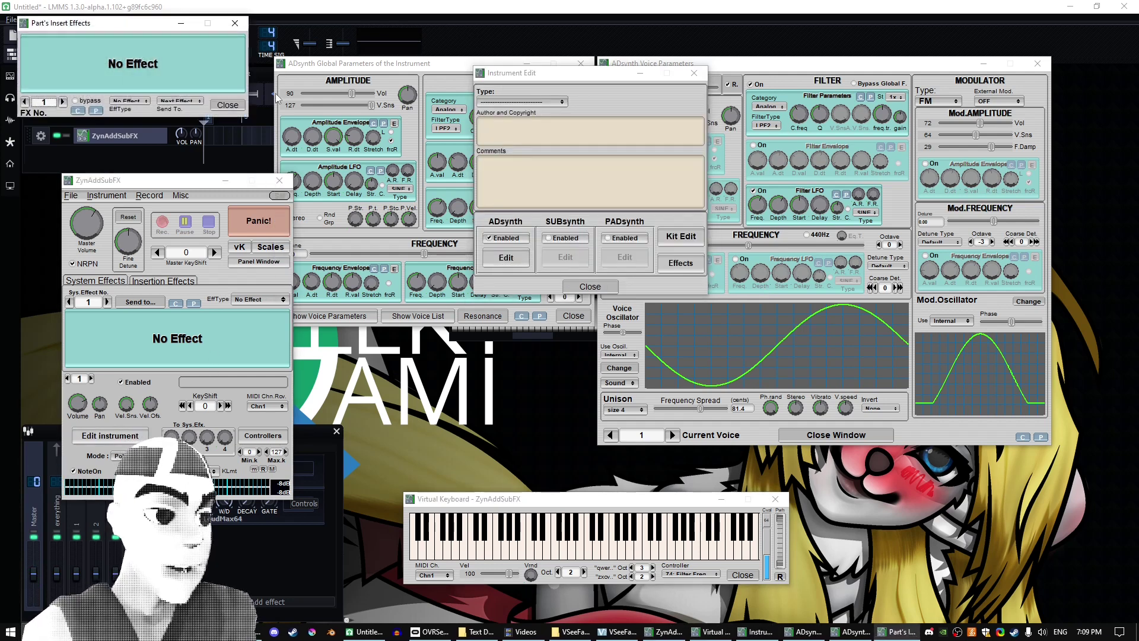
drag(136, 25, 660, 191)
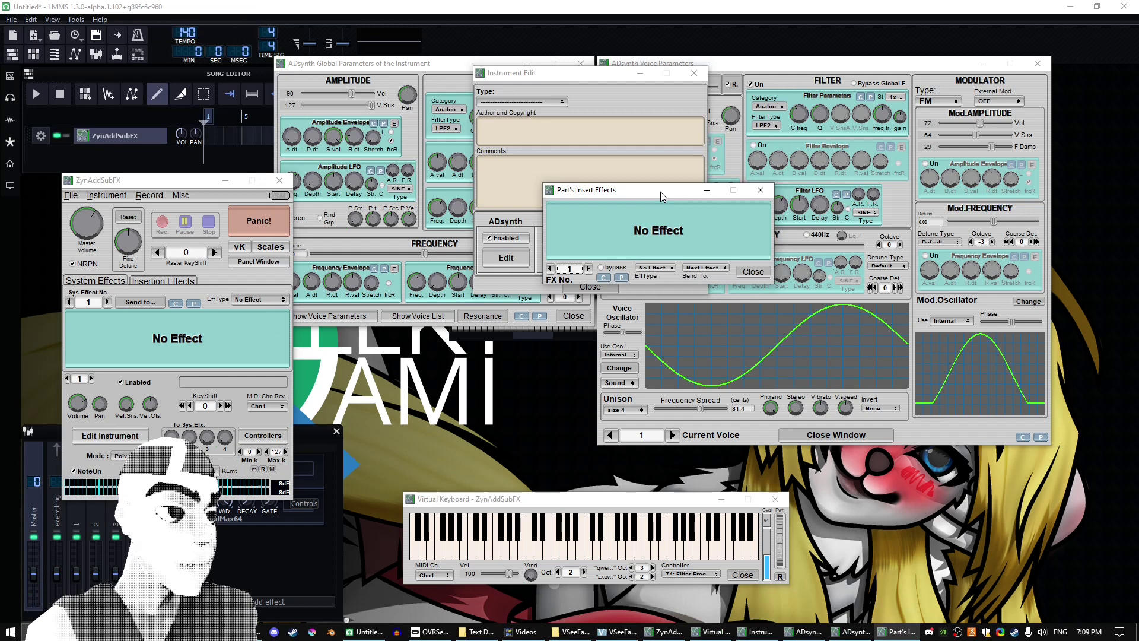
click(660, 271)
click(656, 292)
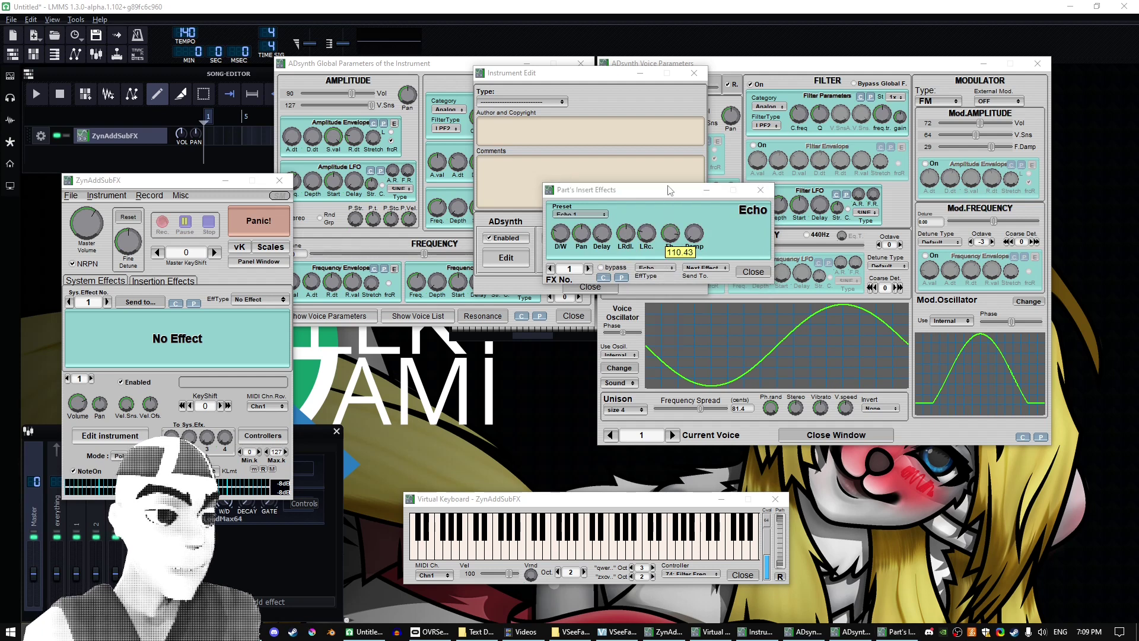
Step: Raise the echo's dry/wet mix and reduce its feedback, auditioning with single test notes between adjustments
drag(560, 235, 570, 191)
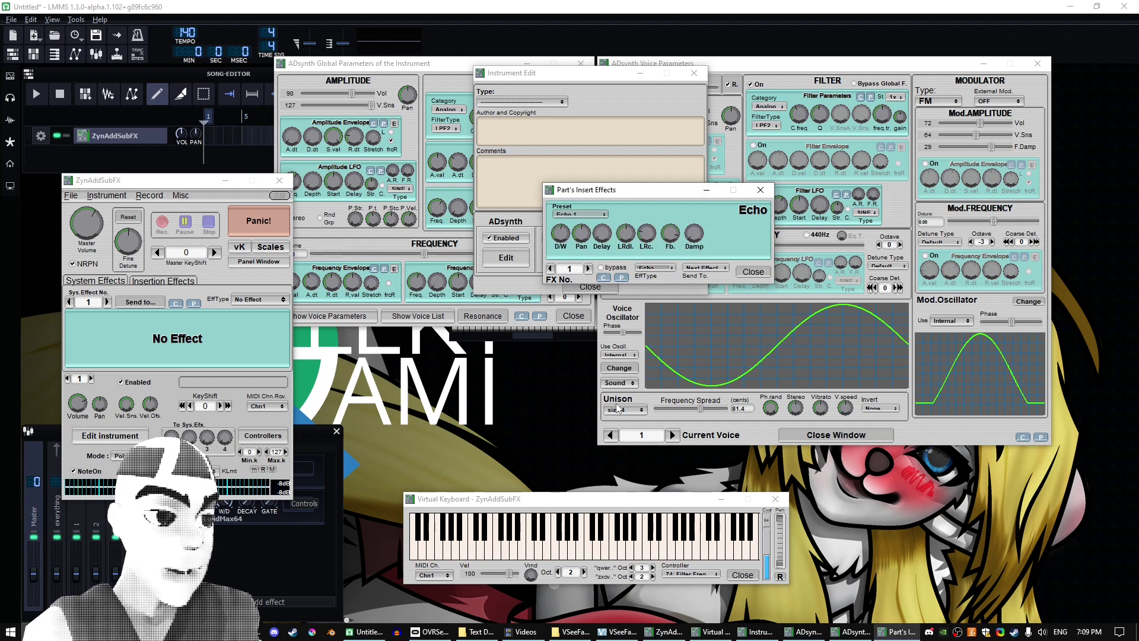
click(639, 549)
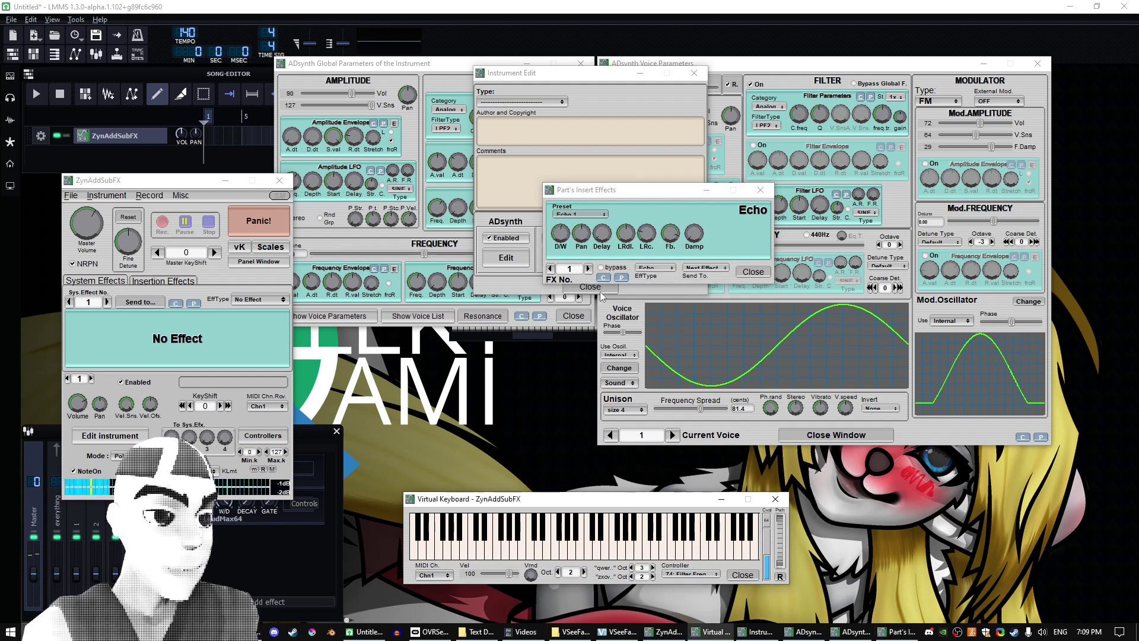
drag(671, 233, 670, 249)
click(641, 500)
key(u)
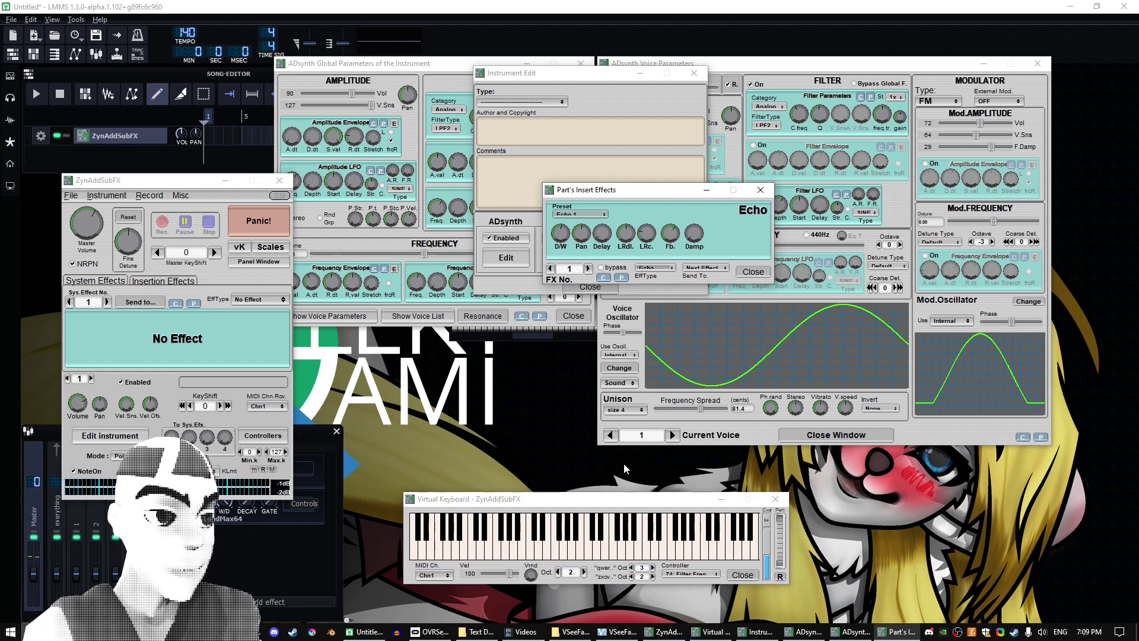
click(623, 505)
key(w)
click(671, 248)
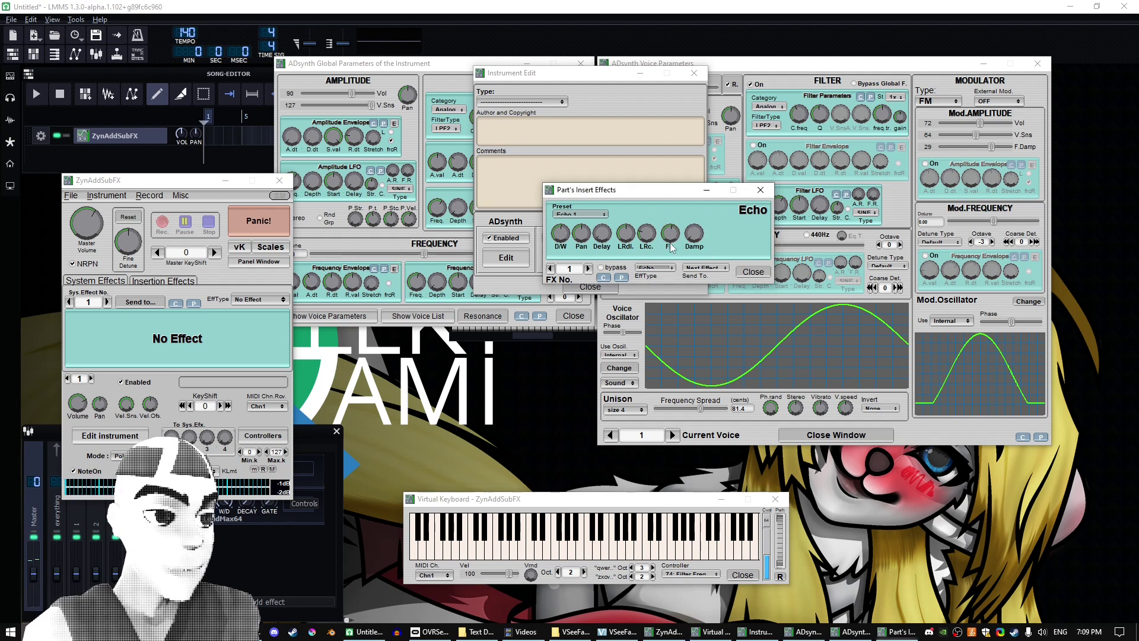
click(615, 501)
key(w)
Step: Lower the echo's dry/wet mix, raise its feedback slightly and play test notes
click(563, 238)
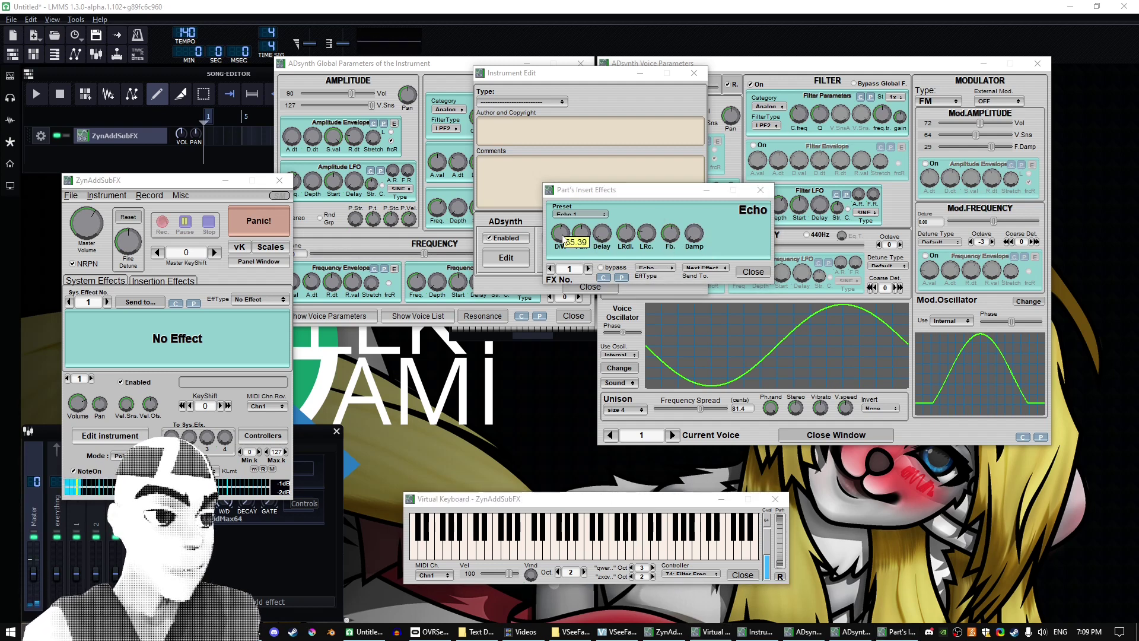
drag(562, 236, 556, 251)
drag(668, 231, 666, 220)
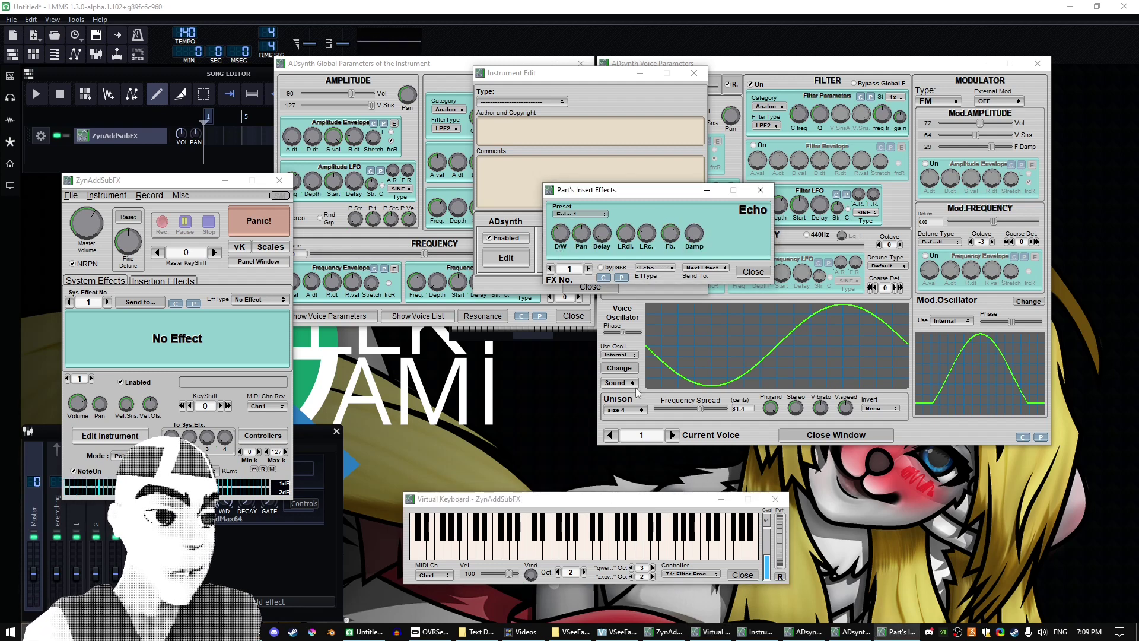
click(606, 512)
key(w)
key(o)
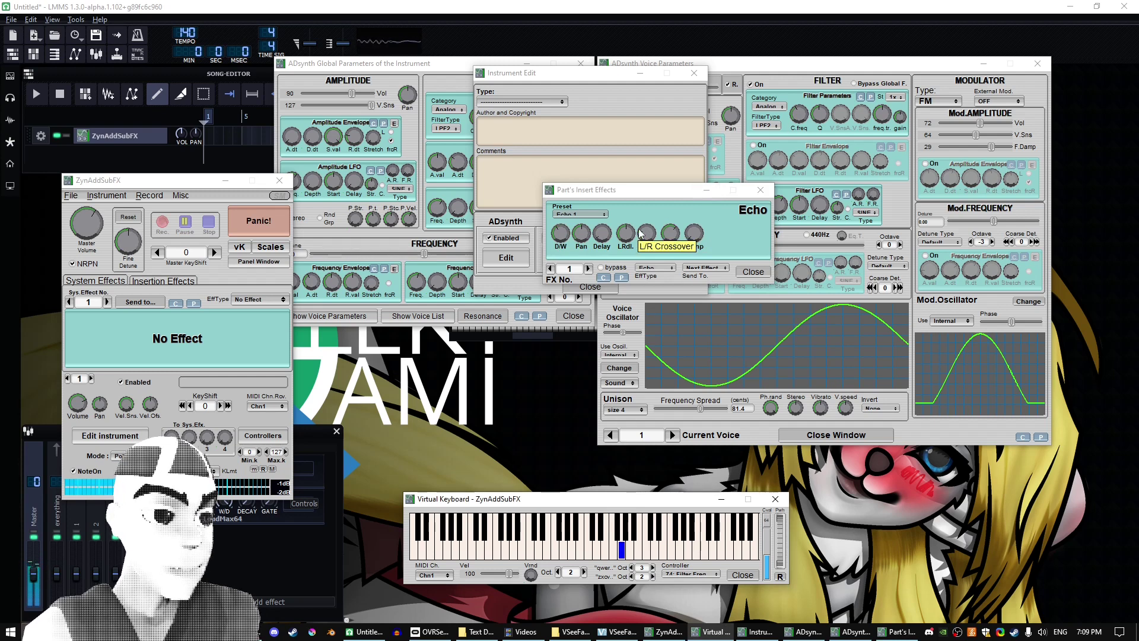
key(z)
Step: Assign Distortion to effect slot 3, enable its stereo option and play test notes
click(597, 273)
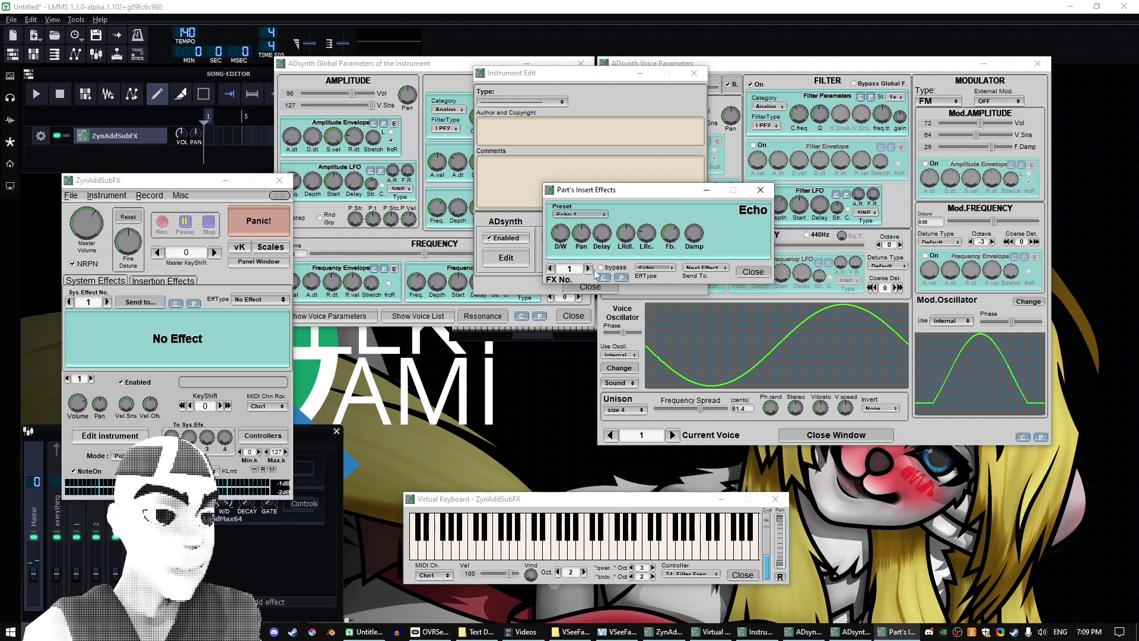
click(588, 268)
click(600, 268)
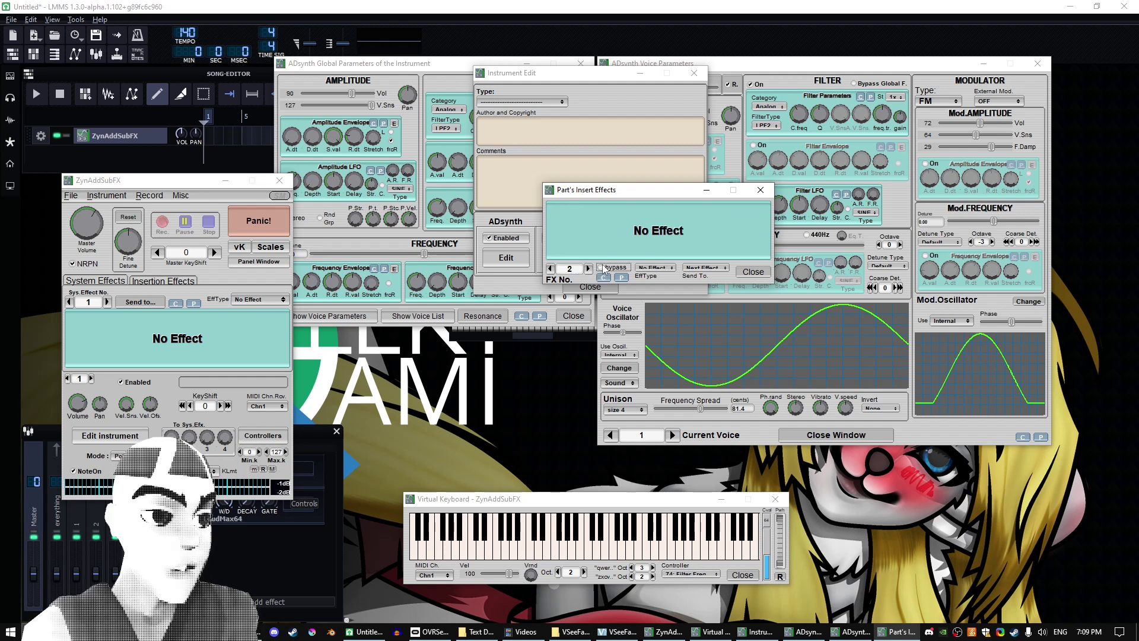
click(589, 269)
click(660, 271)
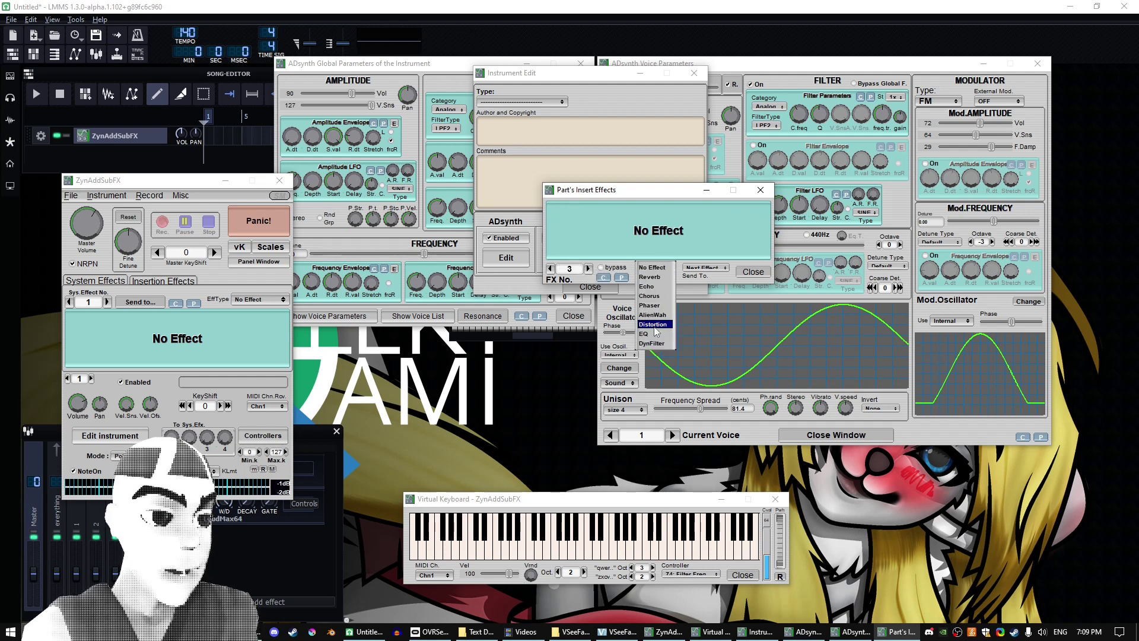
click(657, 326)
click(761, 241)
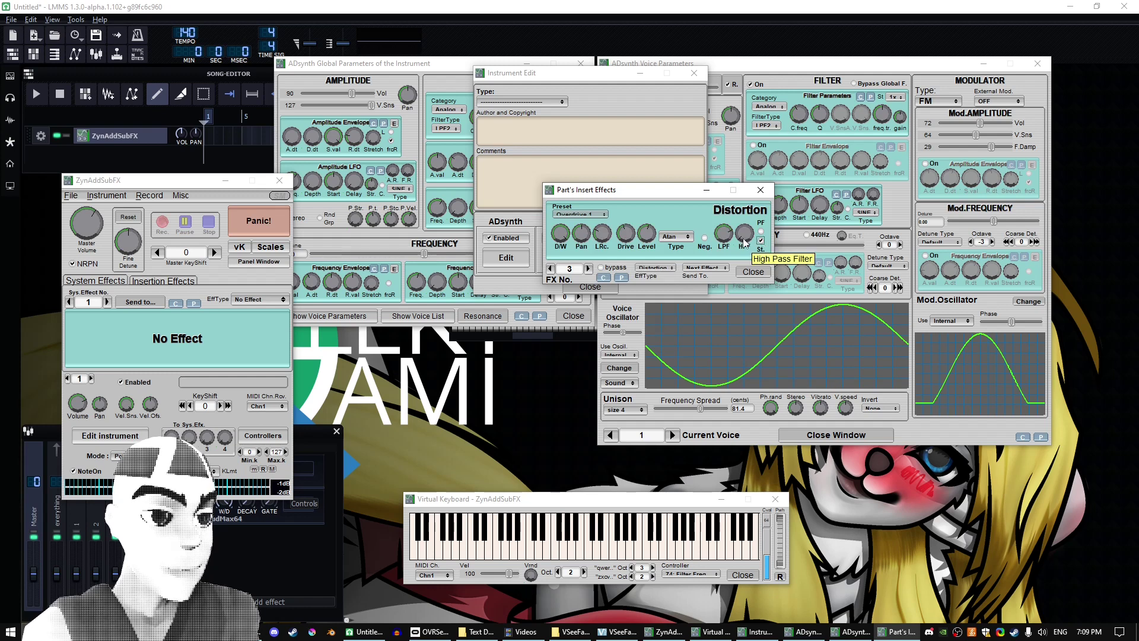
key(y)
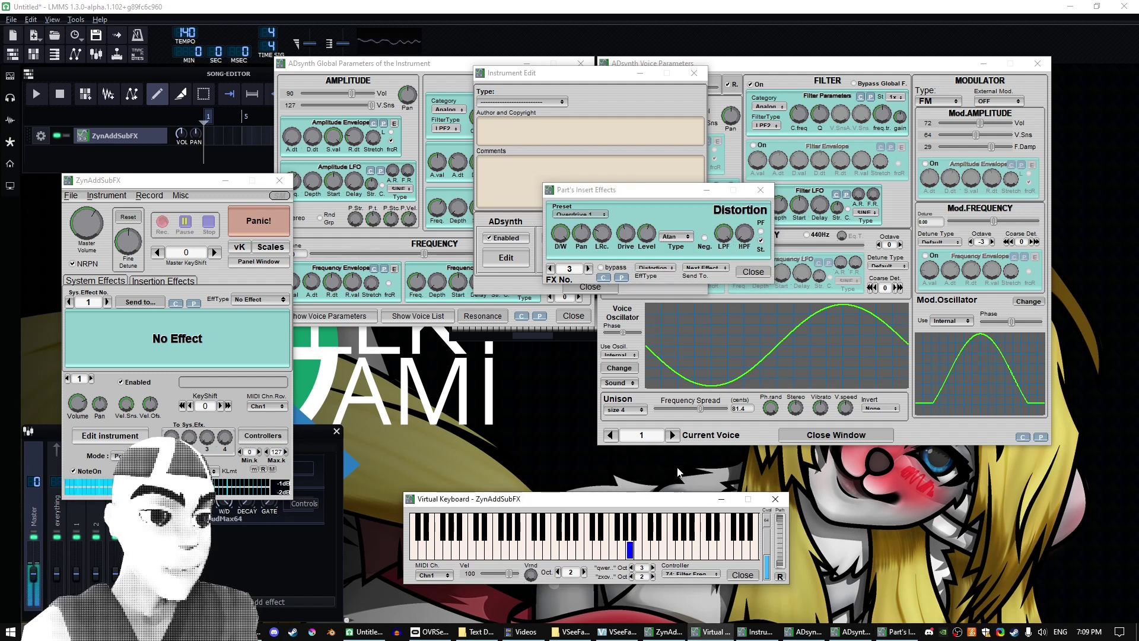
key(i)
Step: Increase the distortion's drive and audition it with high and low test notes
click(632, 229)
drag(632, 229, 628, 219)
click(660, 499)
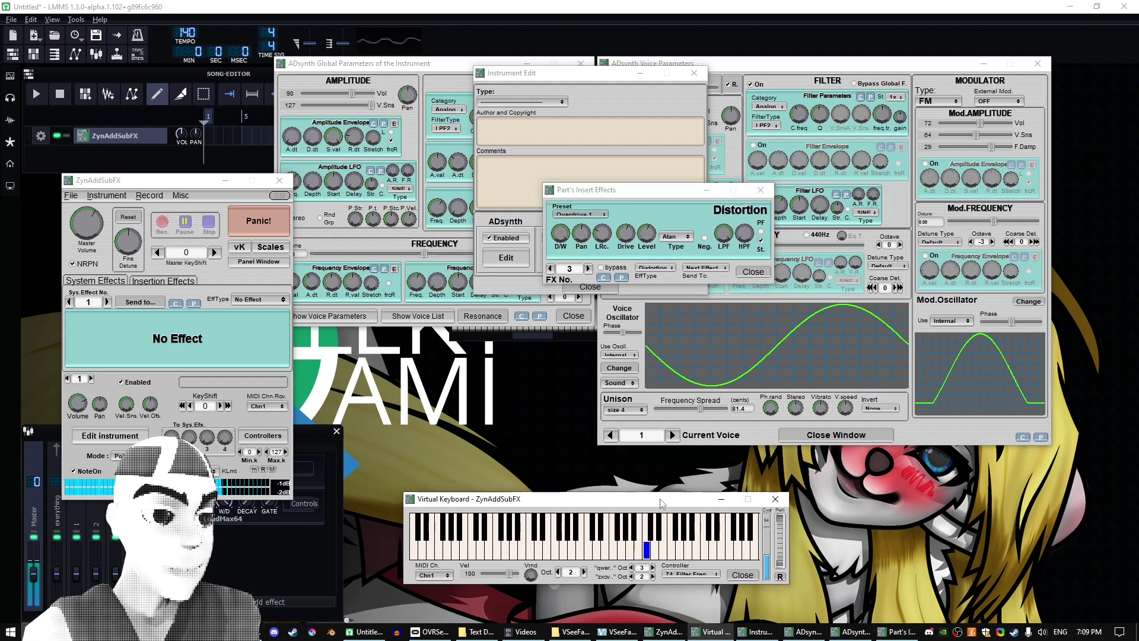
key(y)
key(t)
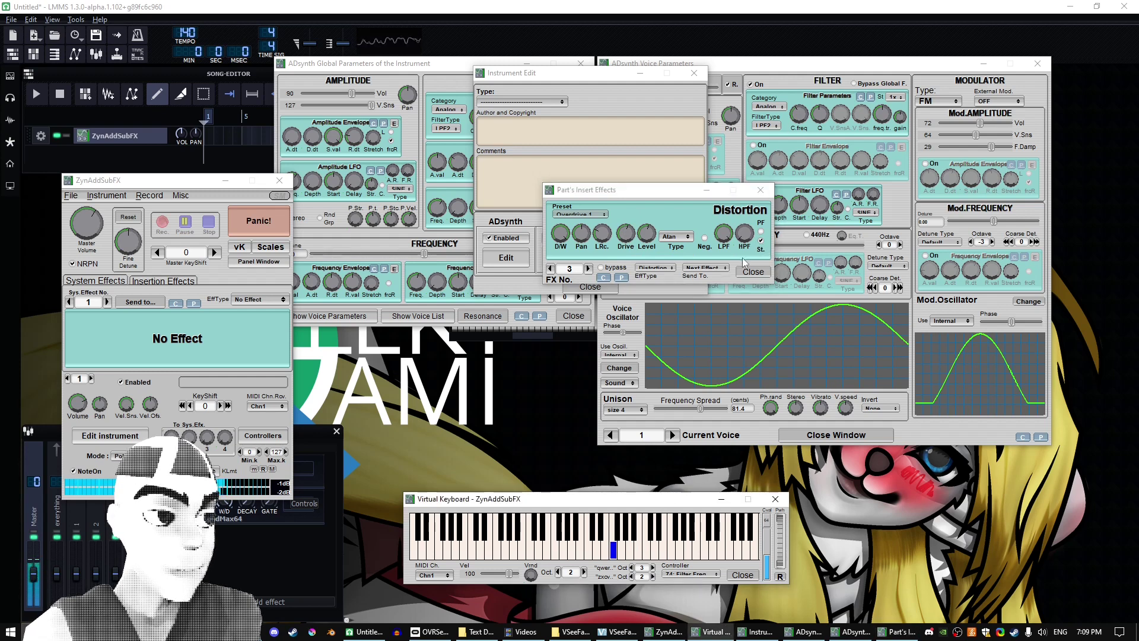
key(x)
key(c)
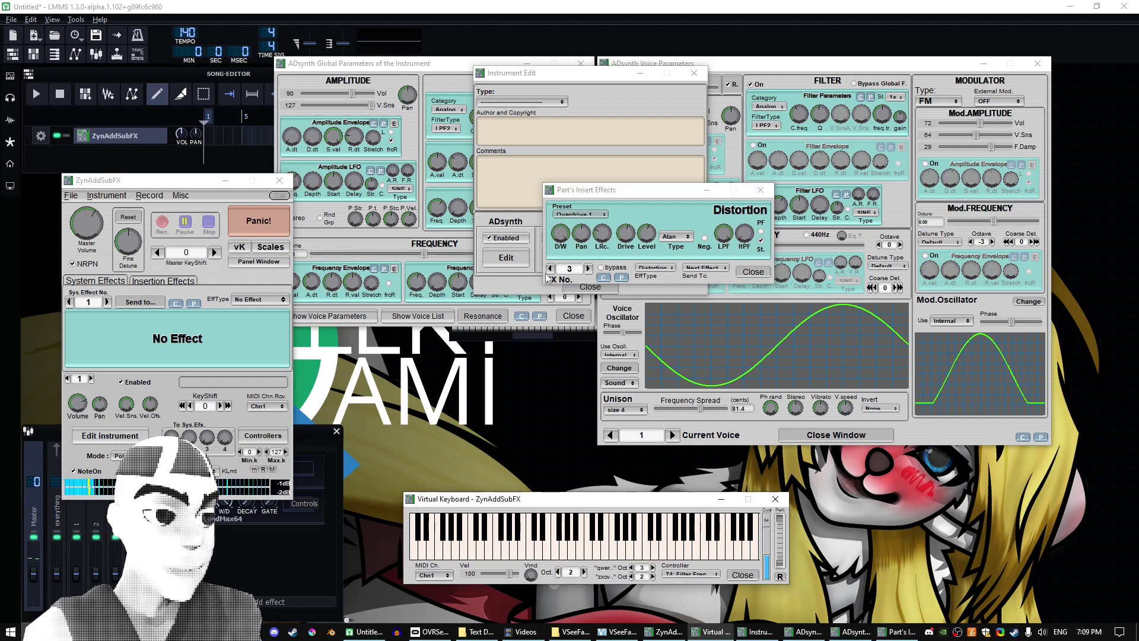
Step: Return to effect slot 1, lower the echo's dry/wet mix further and play test notes over several octaves
click(550, 269)
click(550, 268)
drag(560, 235, 559, 254)
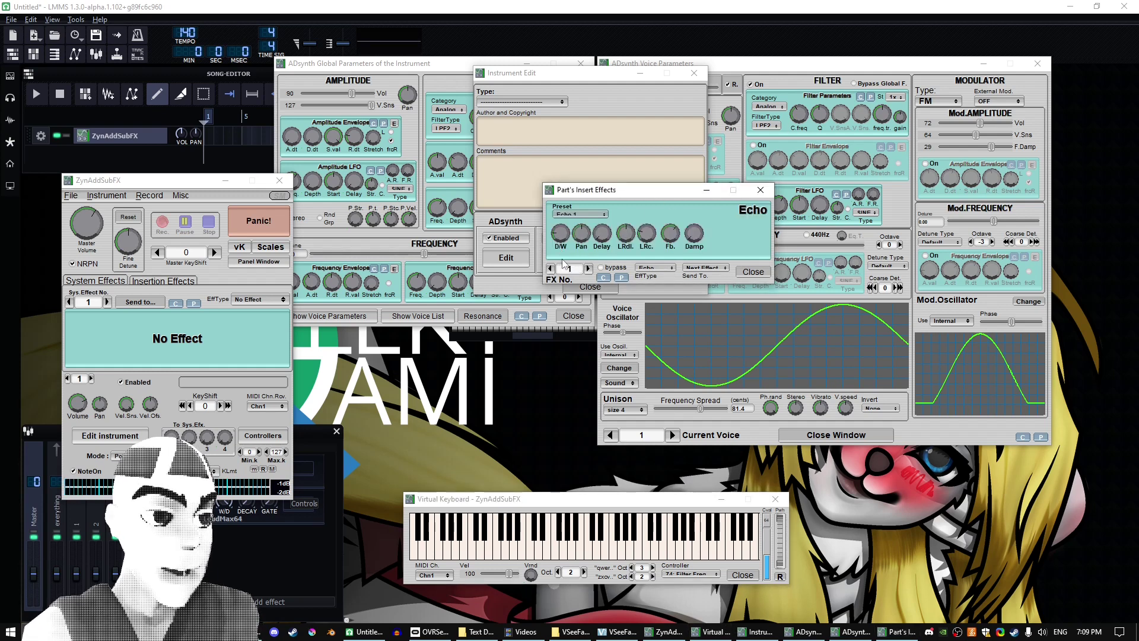
click(604, 507)
key(t)
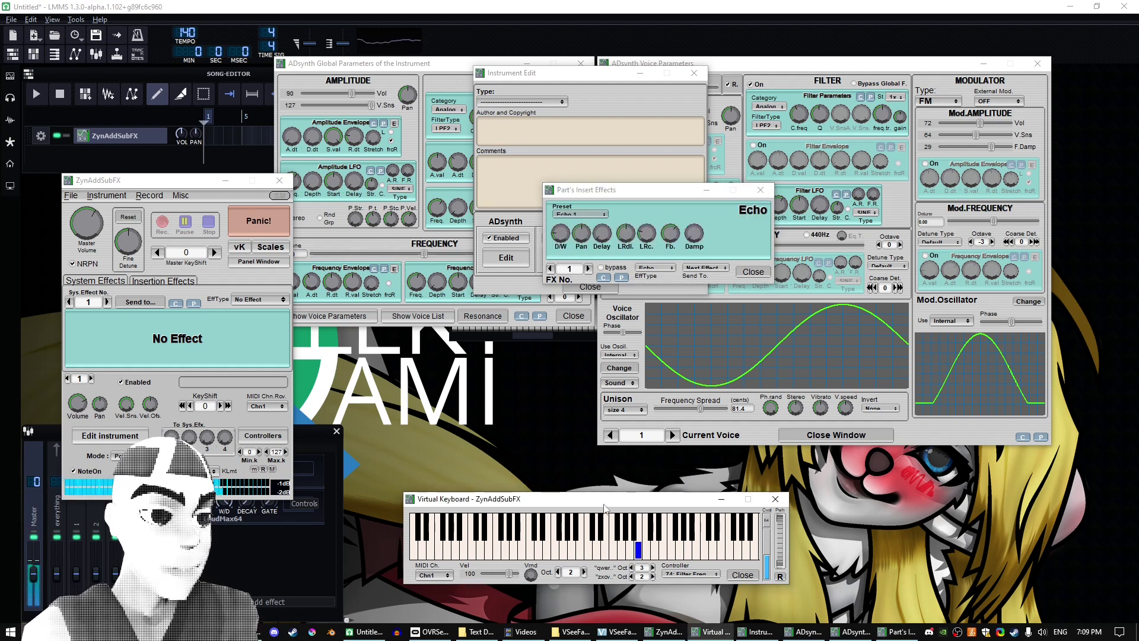
key(bracketright)
key(p)
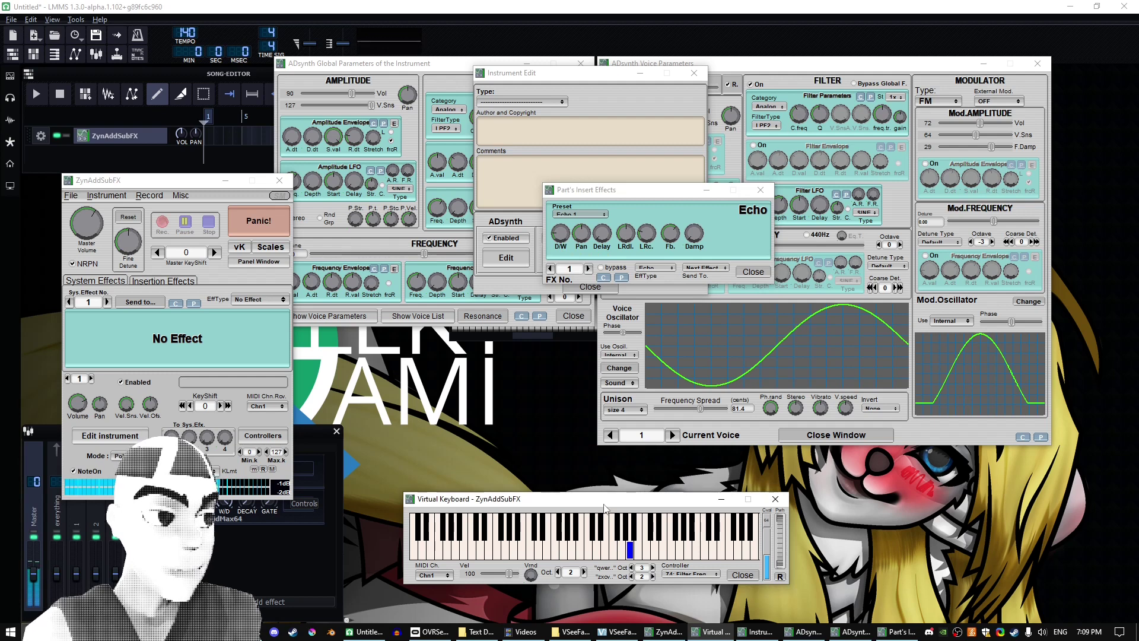
key(v)
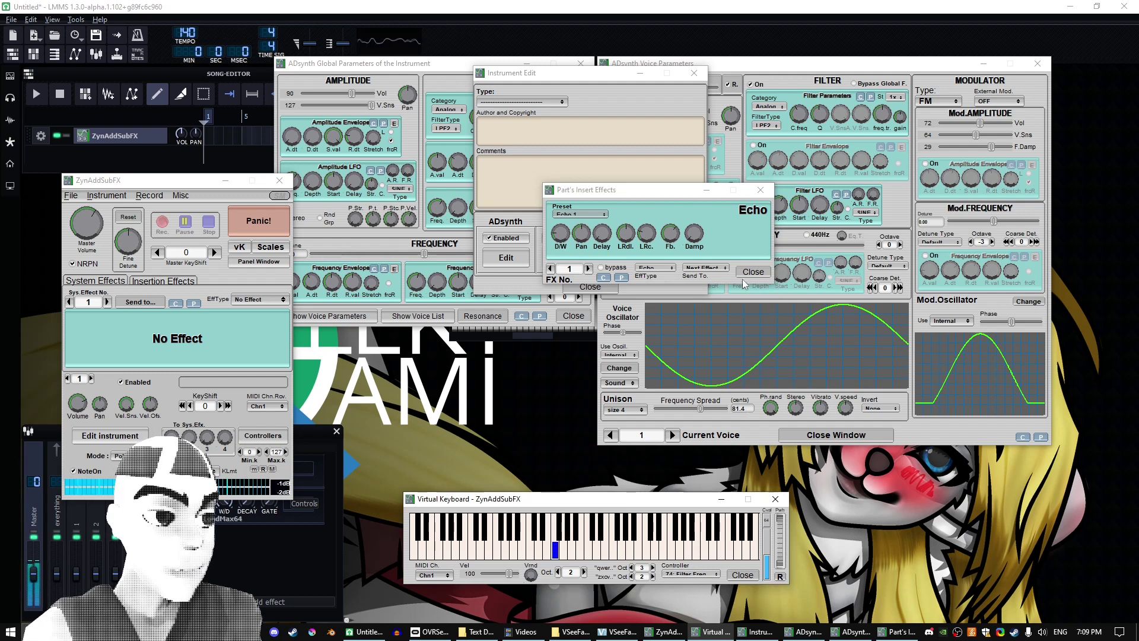
Step: Play one more test note and set voice 1's amplitude volume to 0 in the voice parameters
key(p)
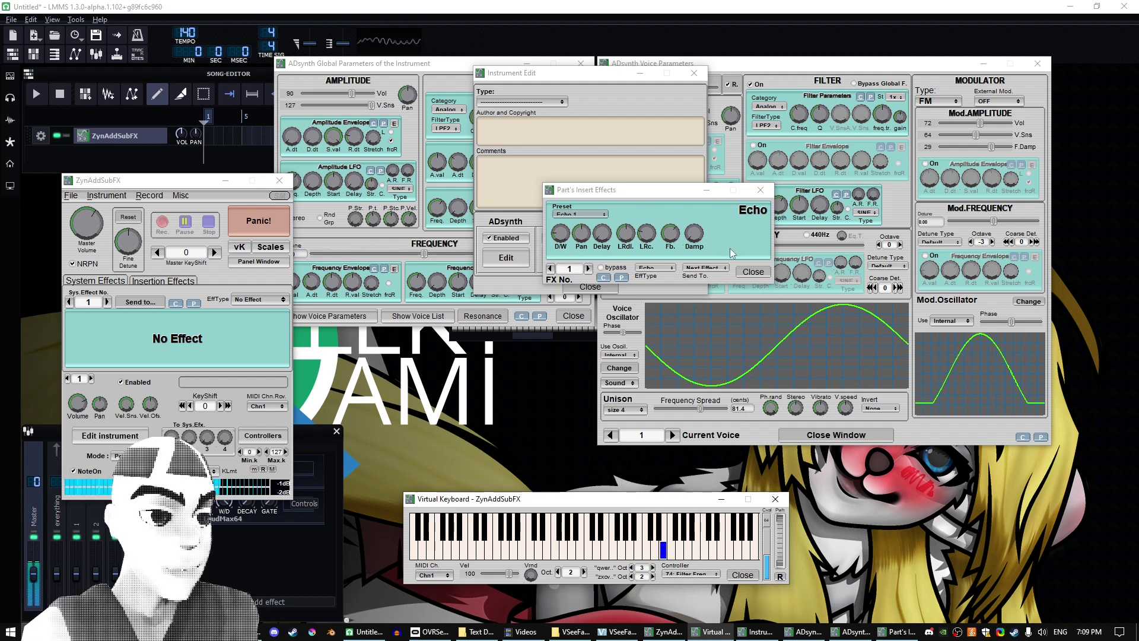
click(832, 409)
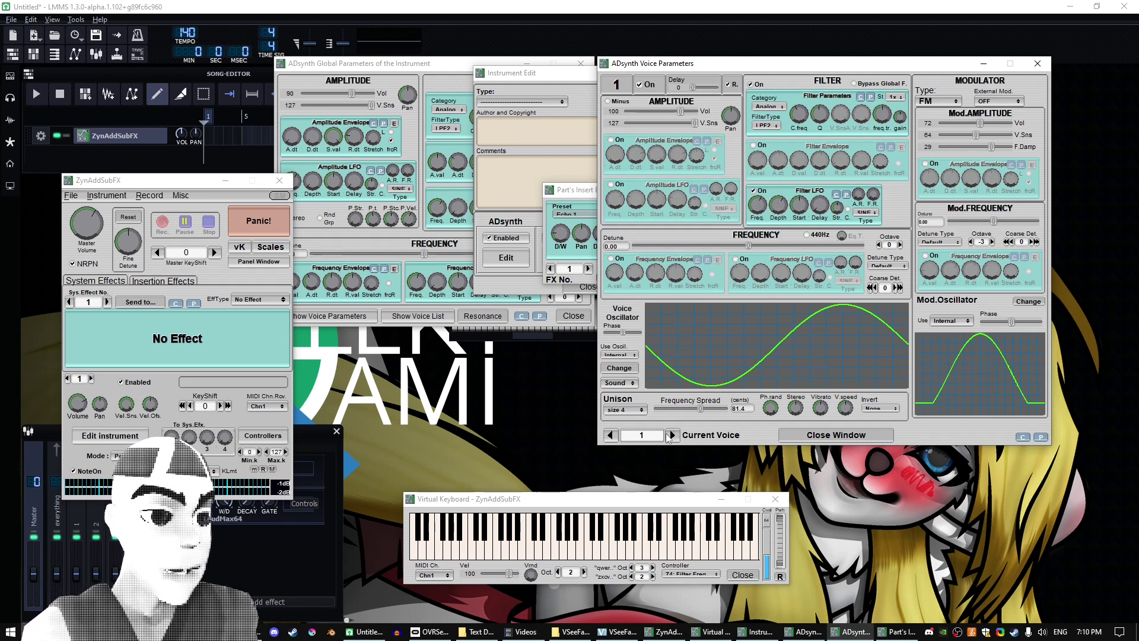
drag(677, 116, 626, 115)
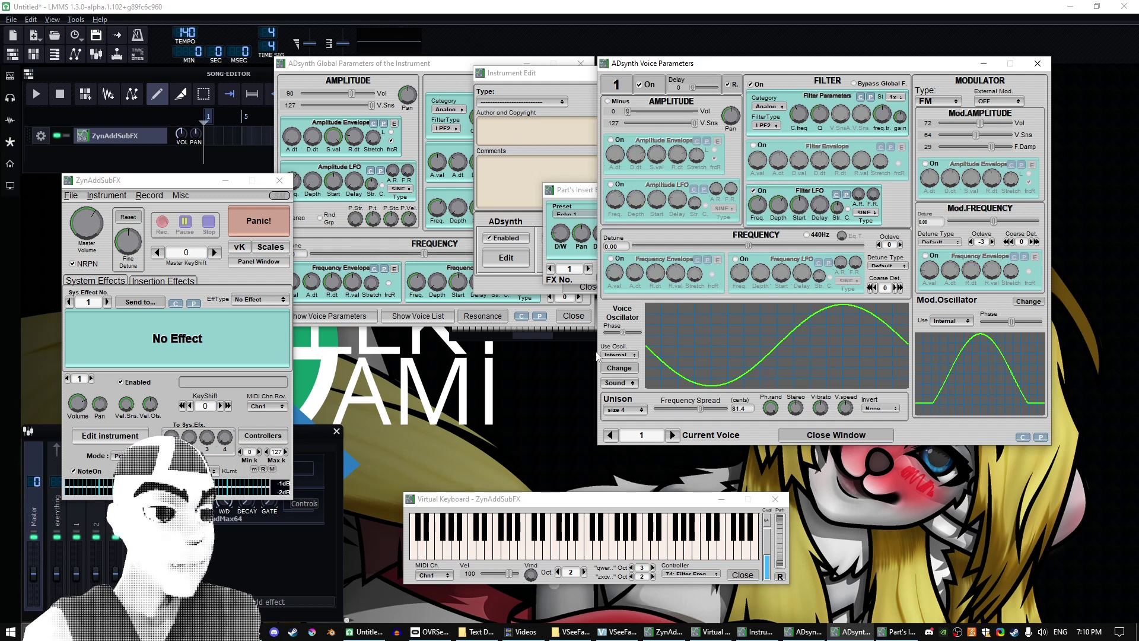
Step: Enable voice 3, set its modulator type to FM and choose ExtMod. 2 as its external modulator
click(672, 435)
click(673, 435)
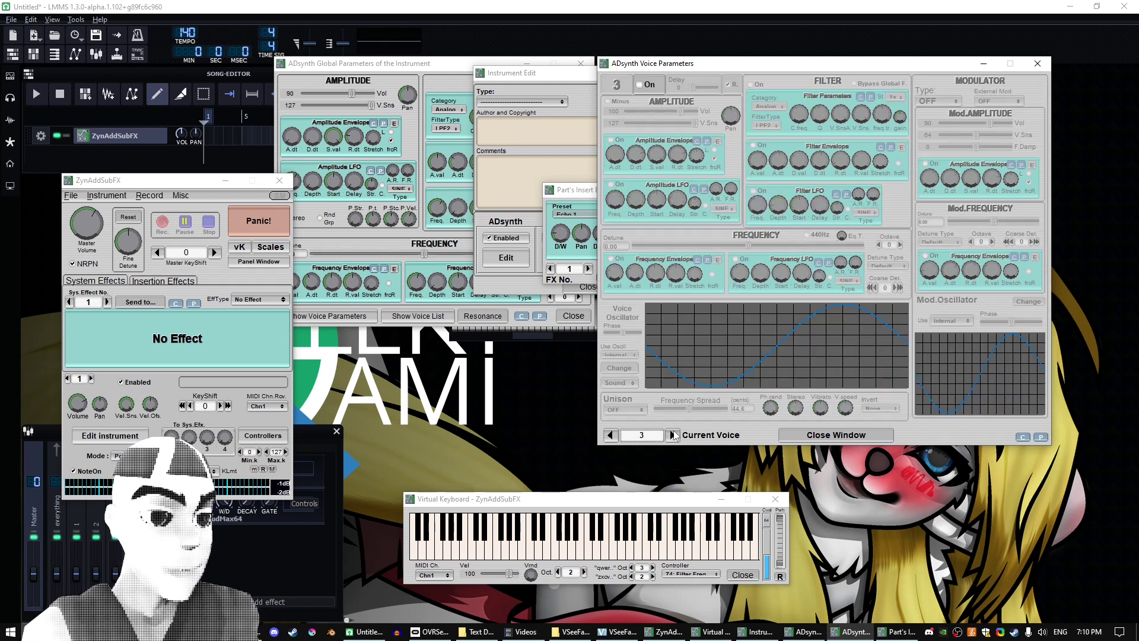
click(640, 84)
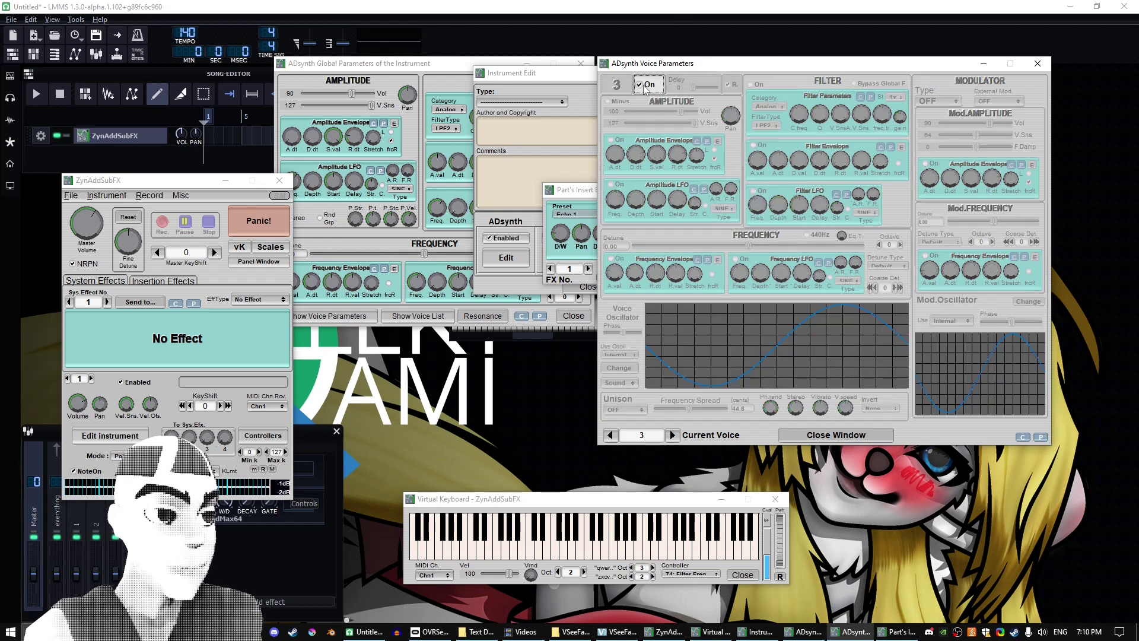
click(939, 102)
click(934, 152)
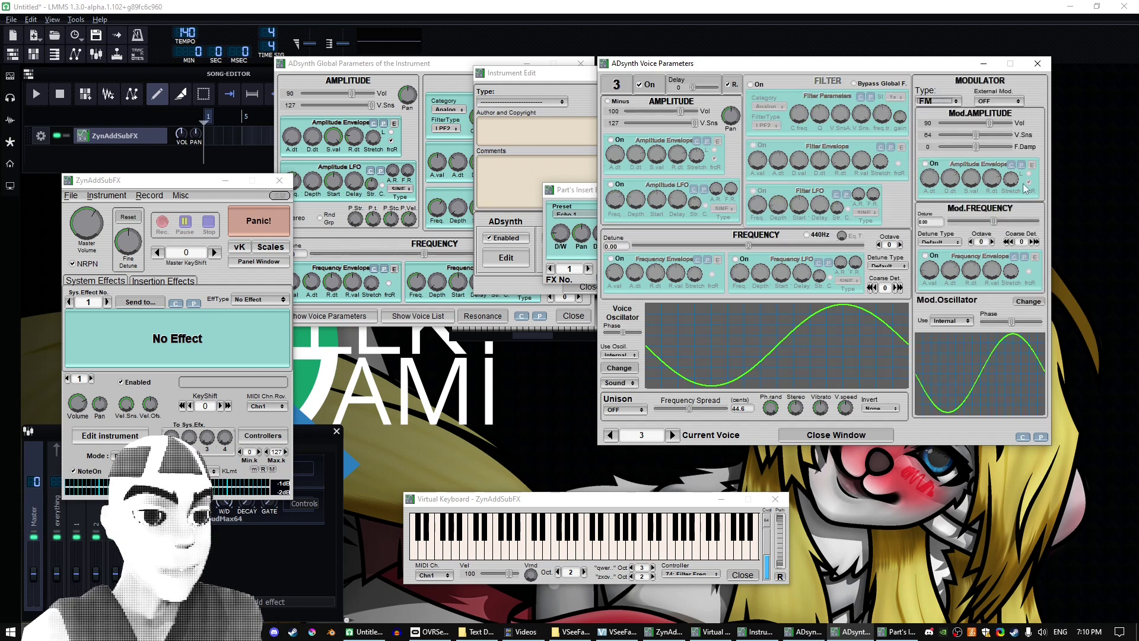
click(1002, 102)
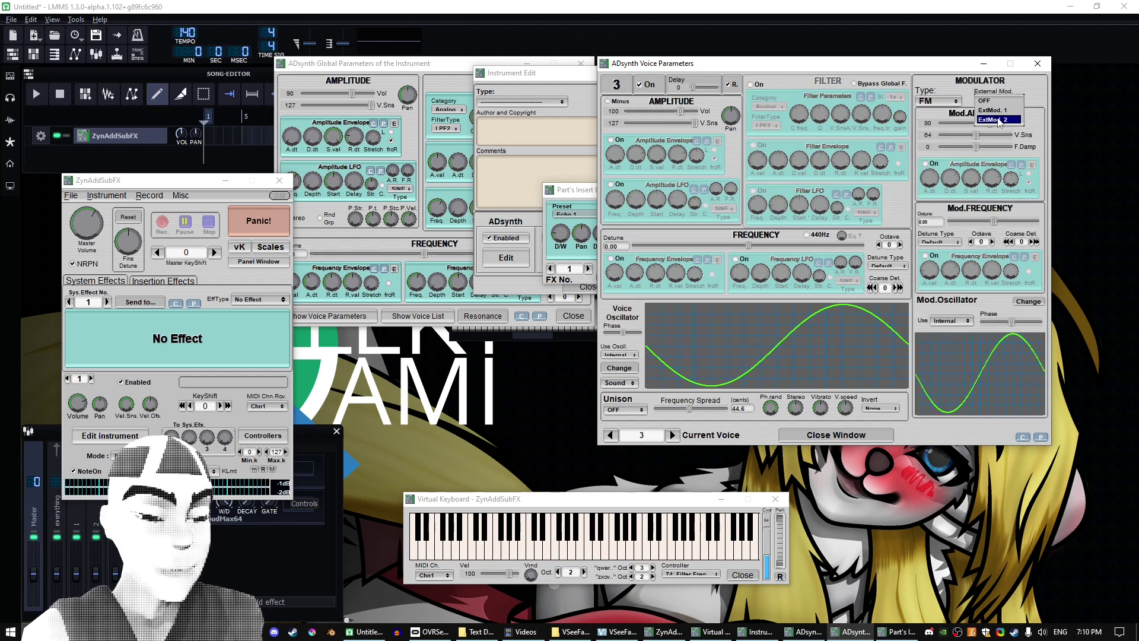
click(1001, 121)
Step: Play test notes with voice 3 and lower its modulator volume to 43
click(631, 509)
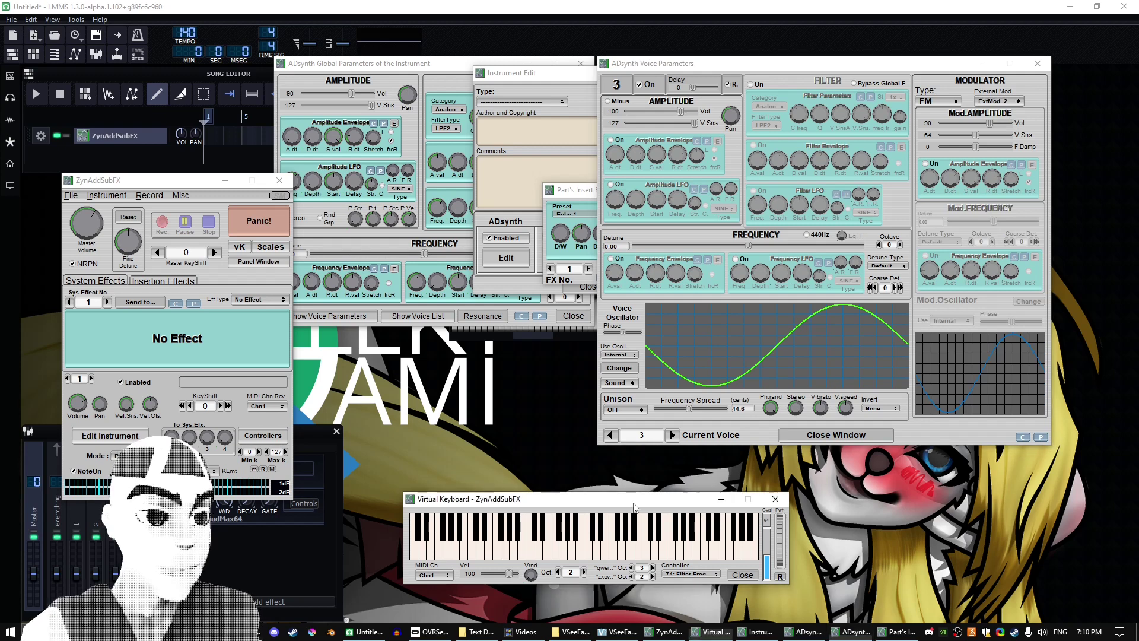
key(y)
key(o)
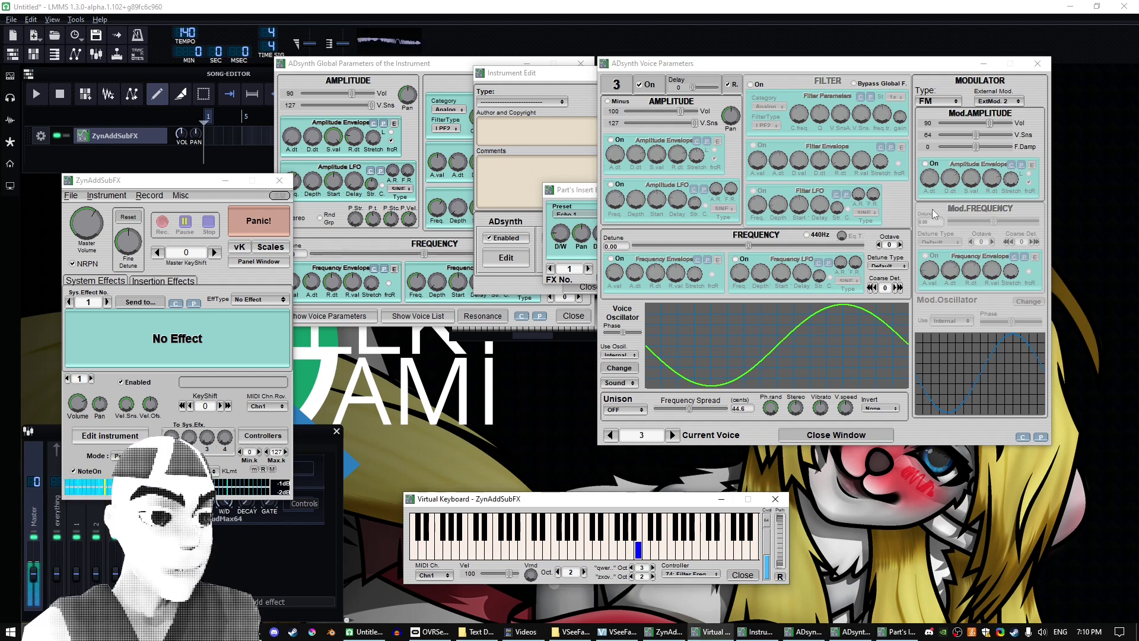
drag(989, 122, 973, 122)
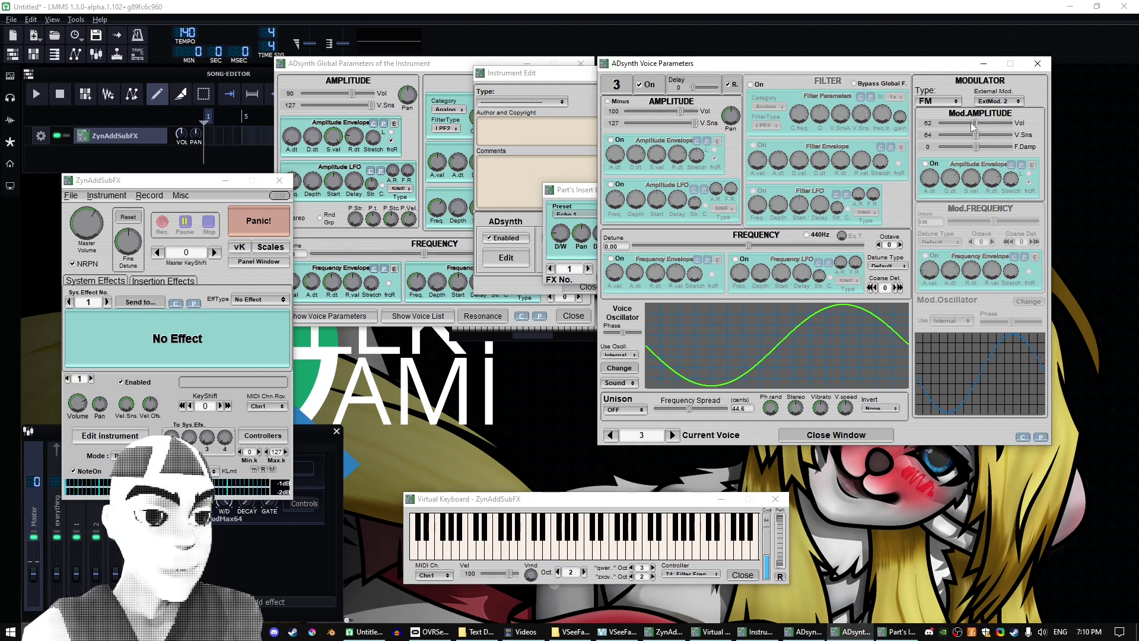
click(674, 501)
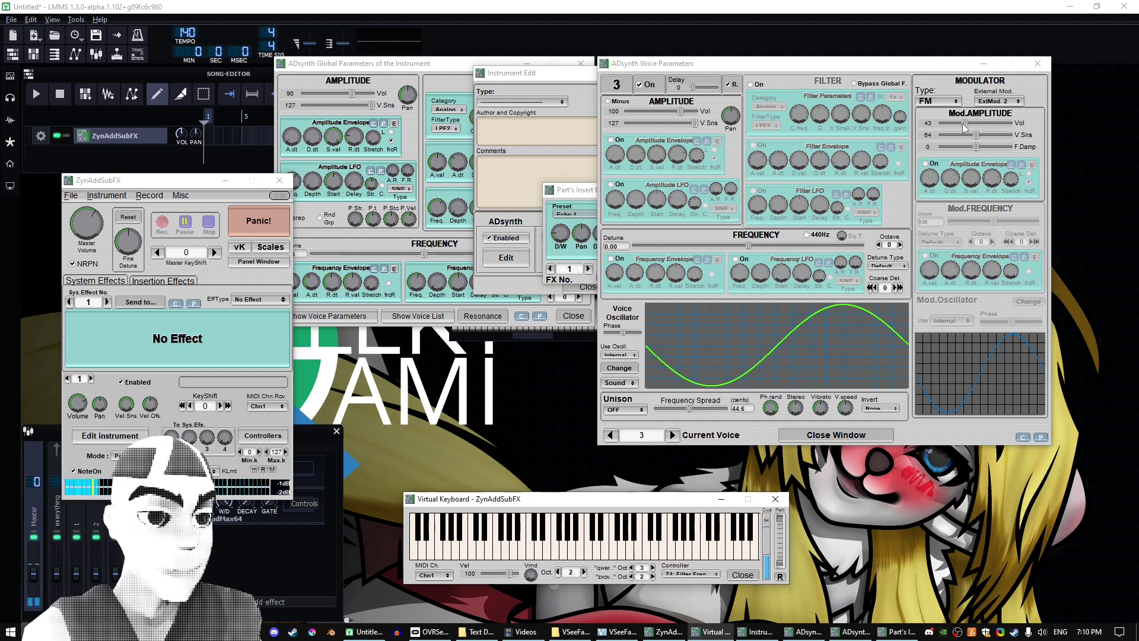
Step: Raise voice 3's modulator volume to 55 and play several test notes
drag(964, 123, 972, 122)
click(698, 495)
key(u)
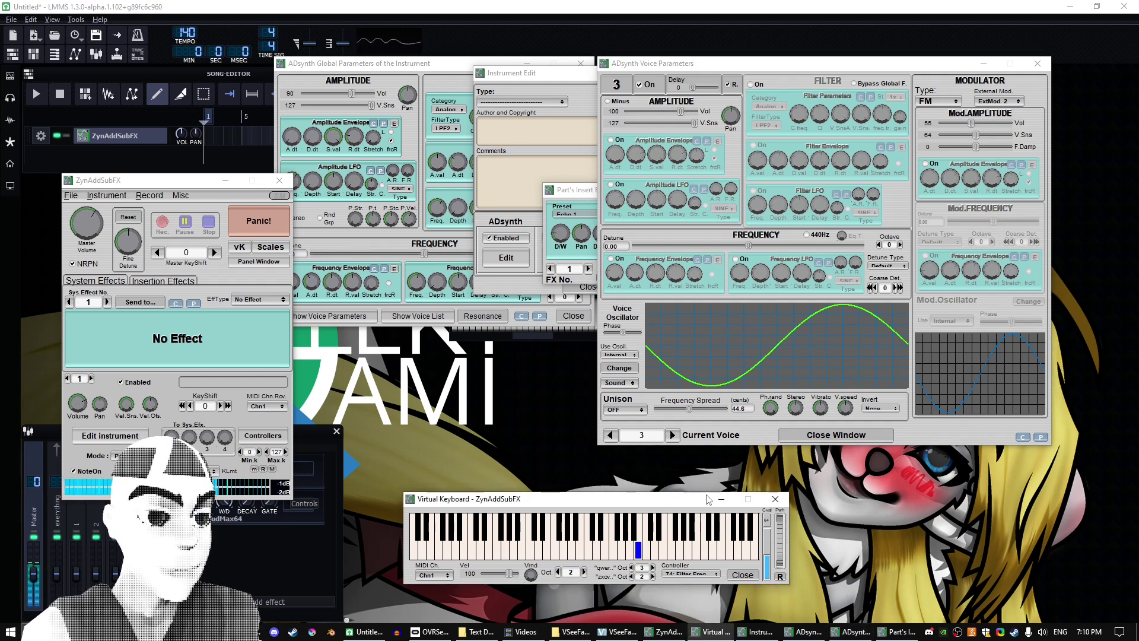
key(o)
key(t)
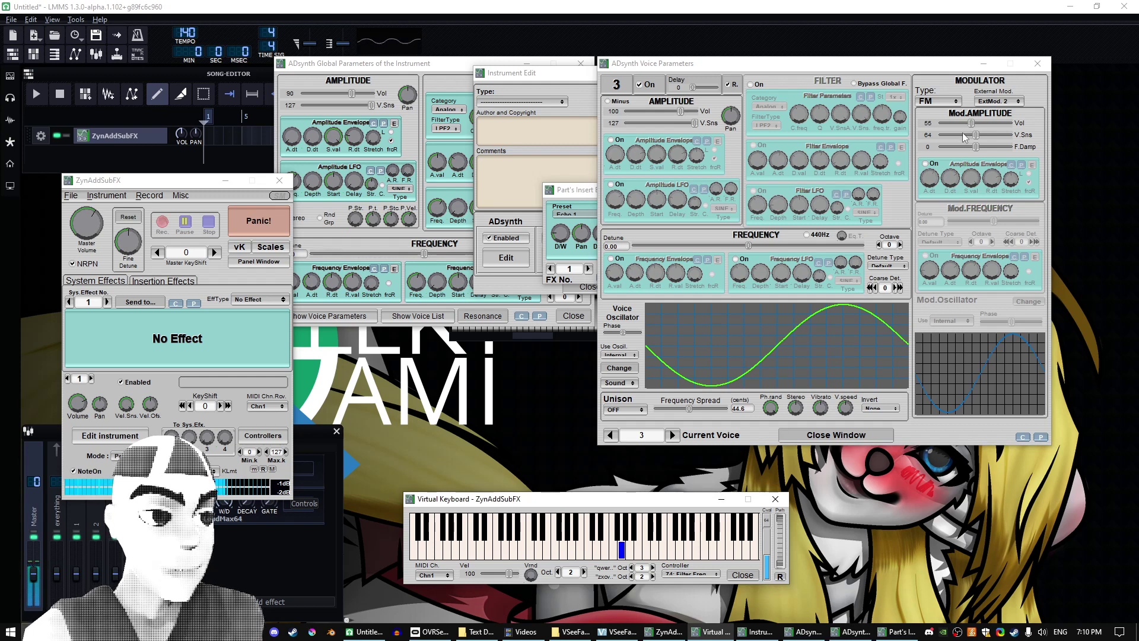
key(c)
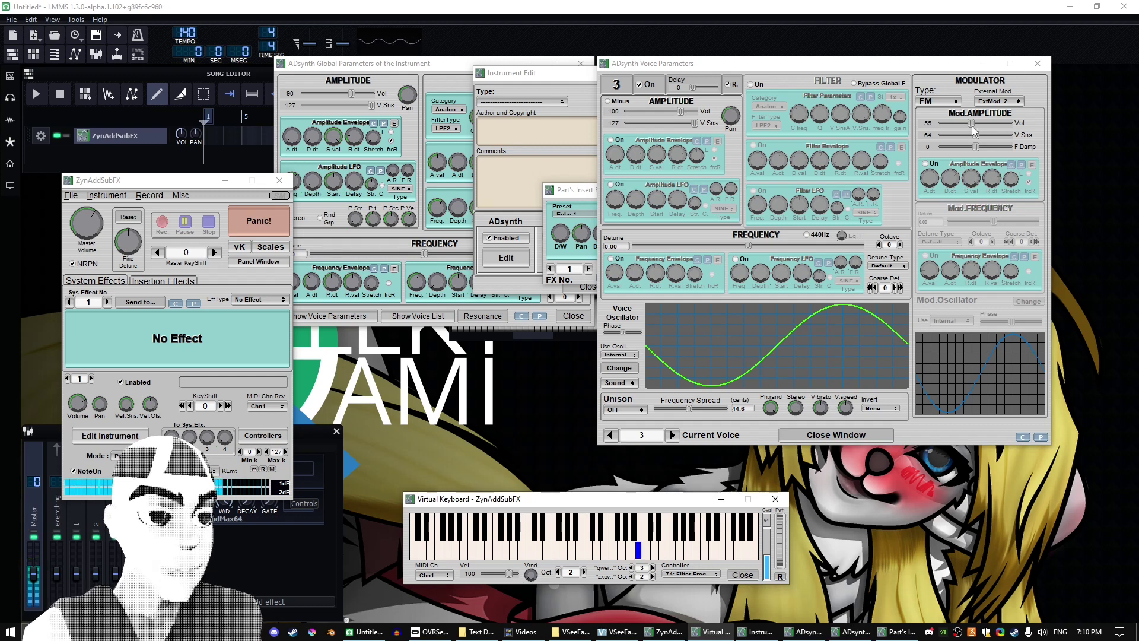
Step: Set voice 3's modulator volume to 62 and audition it with low and high test notes
click(972, 125)
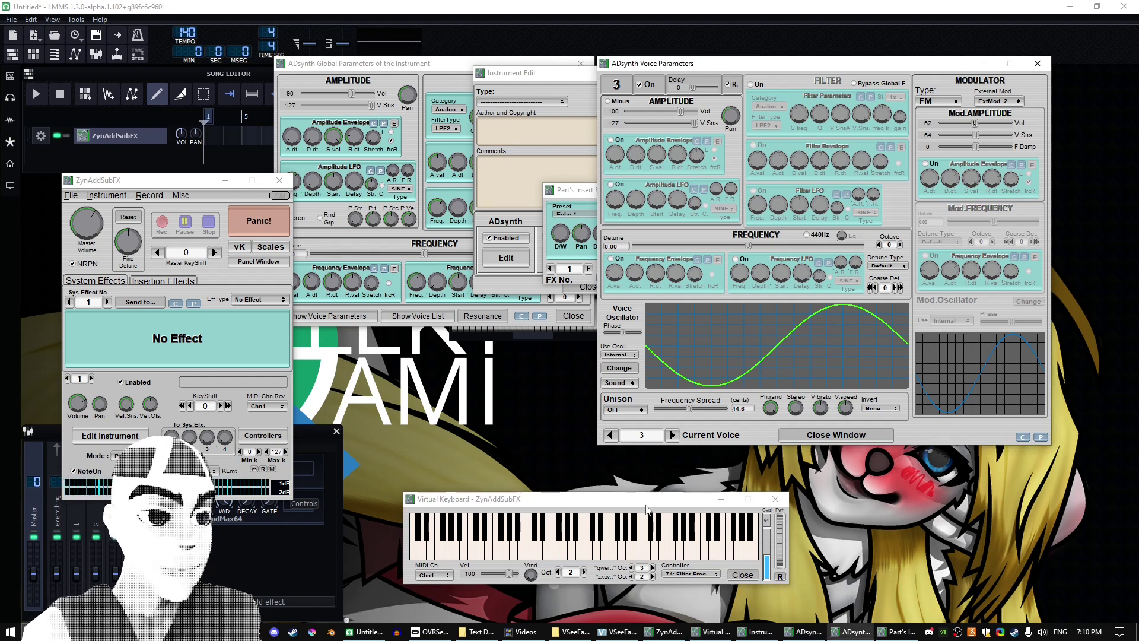
click(646, 509)
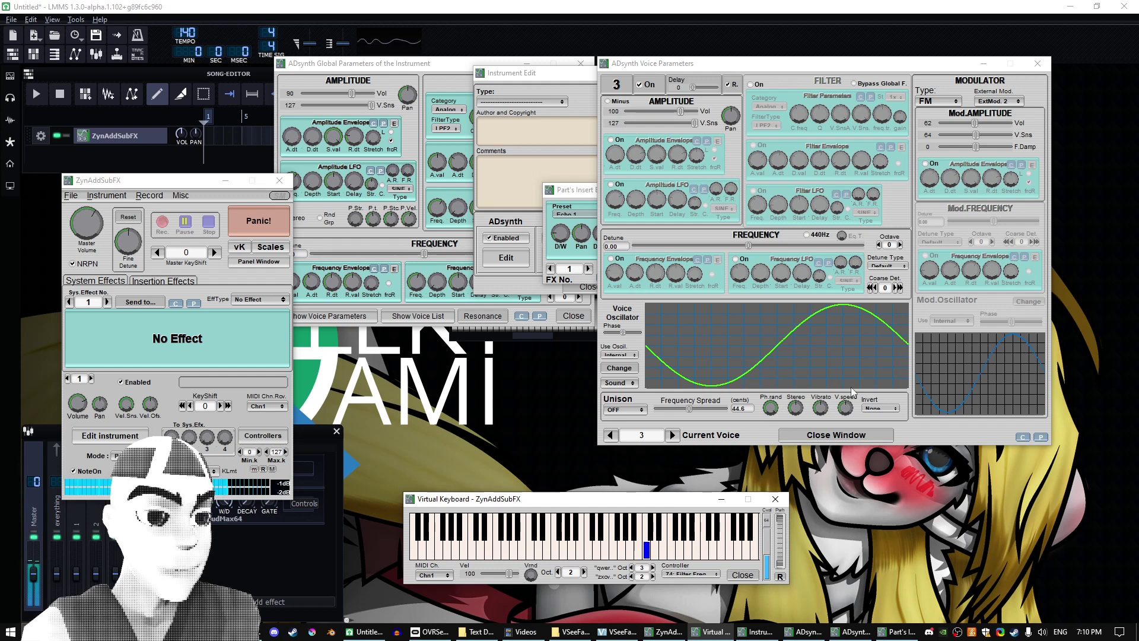
key(v)
key(q)
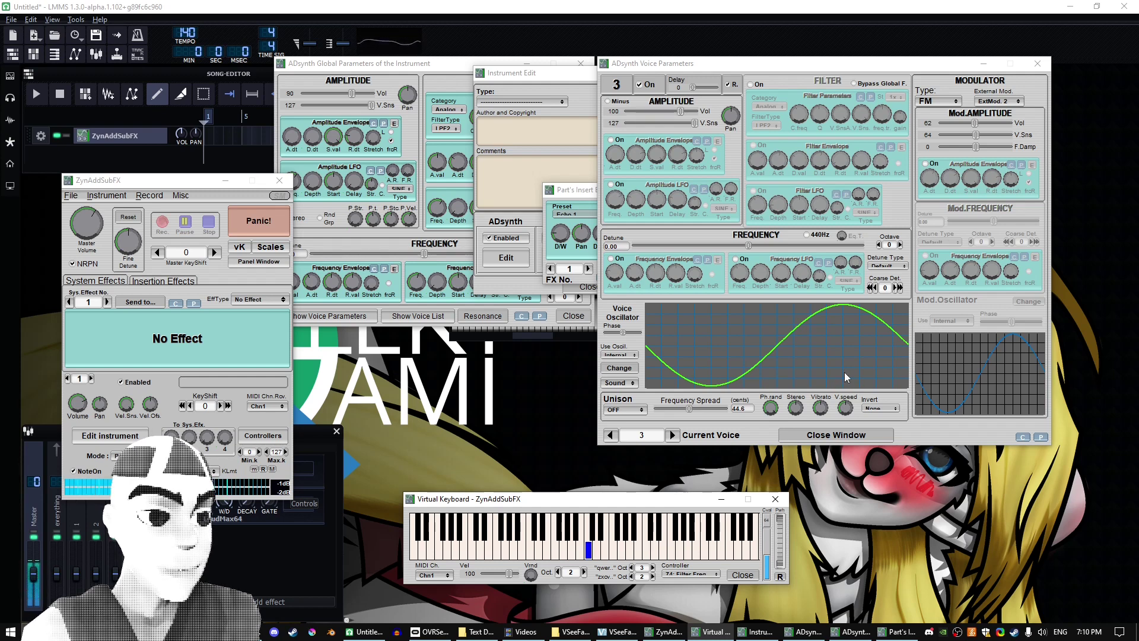
key(y)
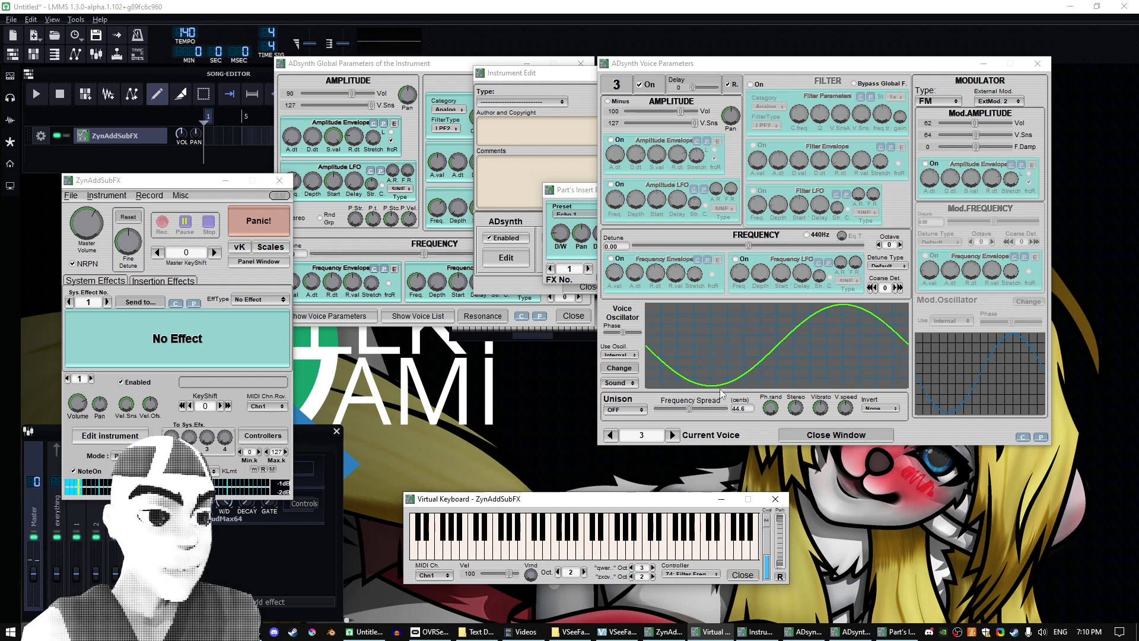
key(r)
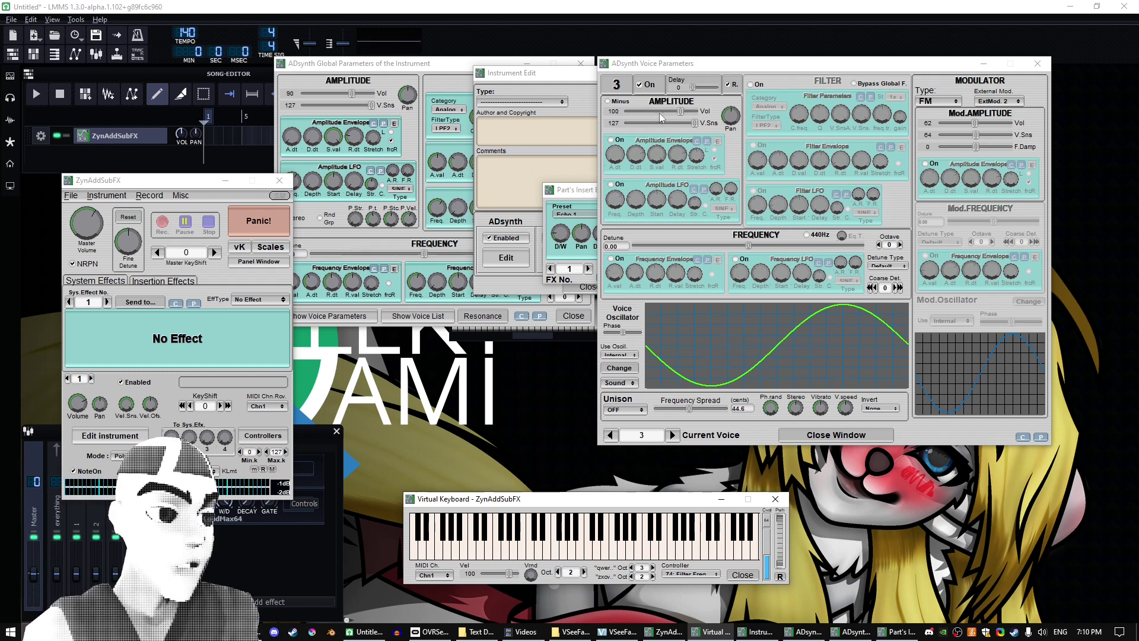
Step: Switch back to voice 2, turn it off and close the voice parameters
click(609, 436)
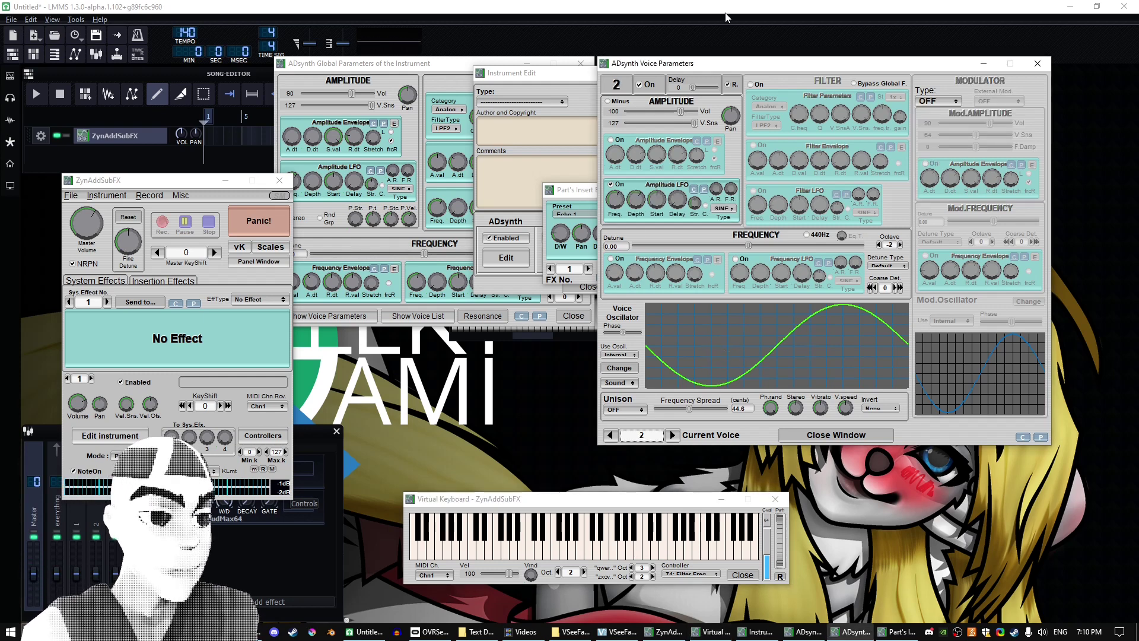
click(640, 85)
click(843, 441)
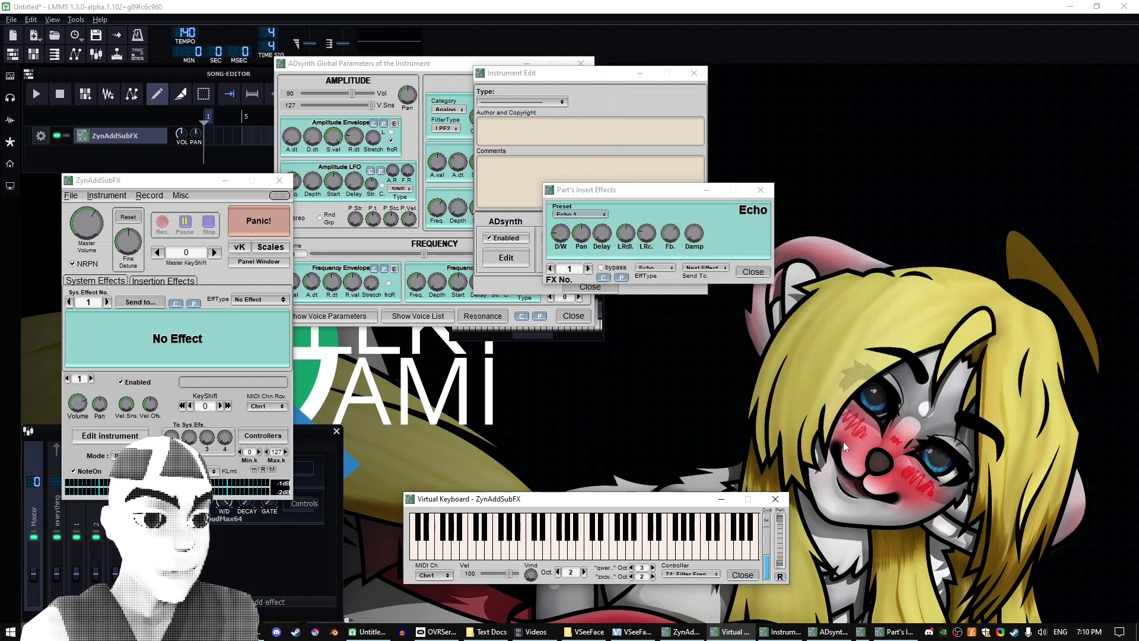
Step: Open the part mixer panel, move it clear of the main window, enable part 2 and set its MIDI channel to Ch1
click(255, 262)
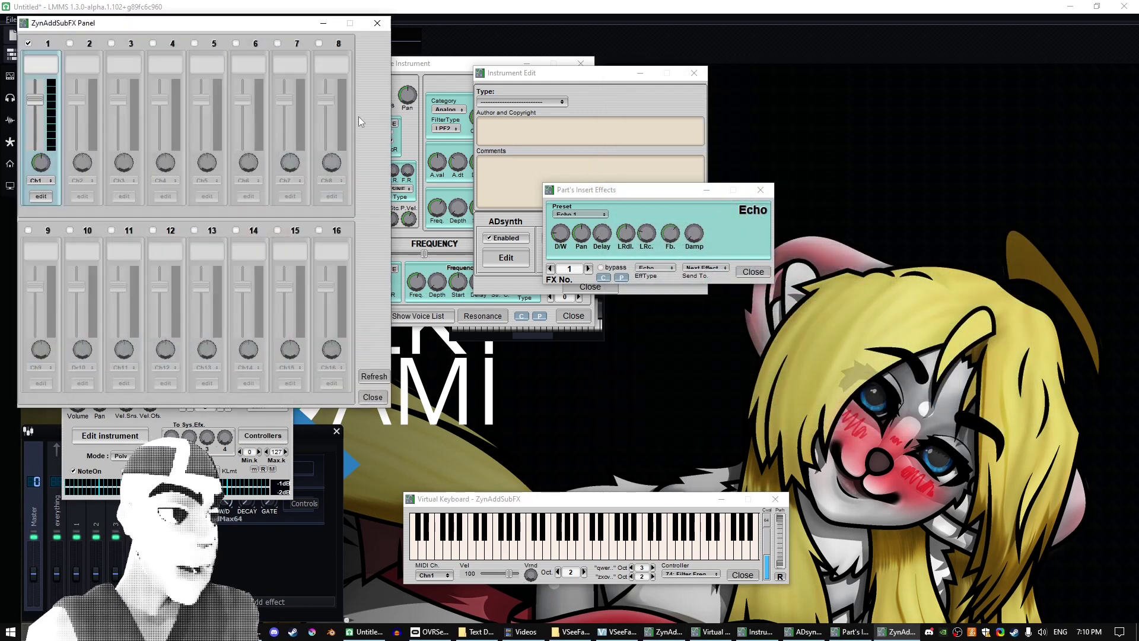
drag(252, 27, 761, 69)
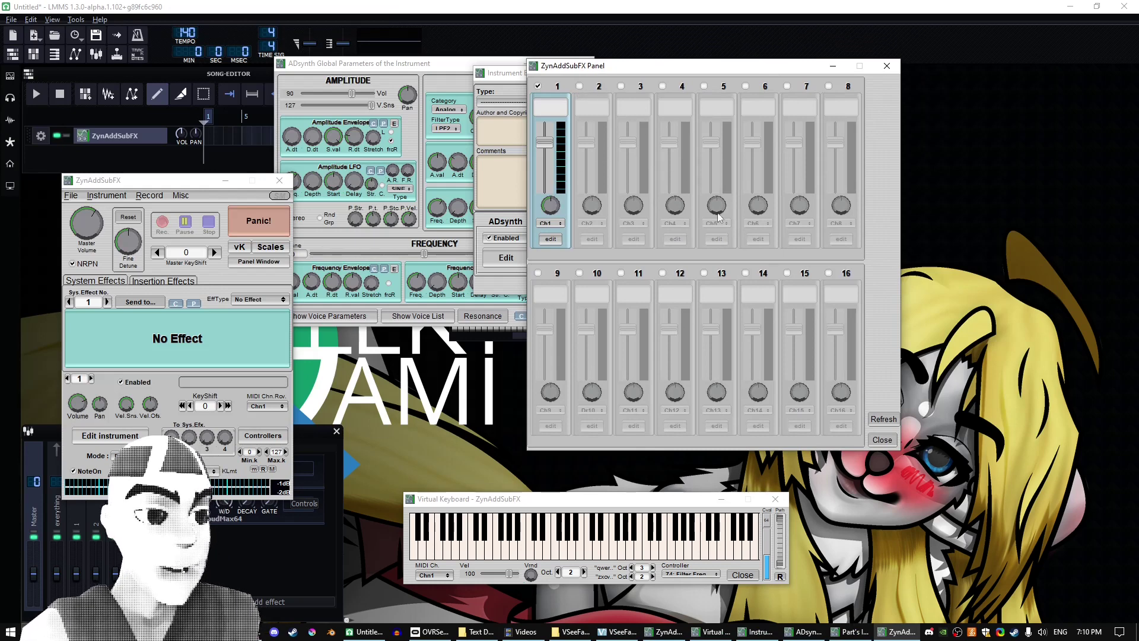
click(580, 86)
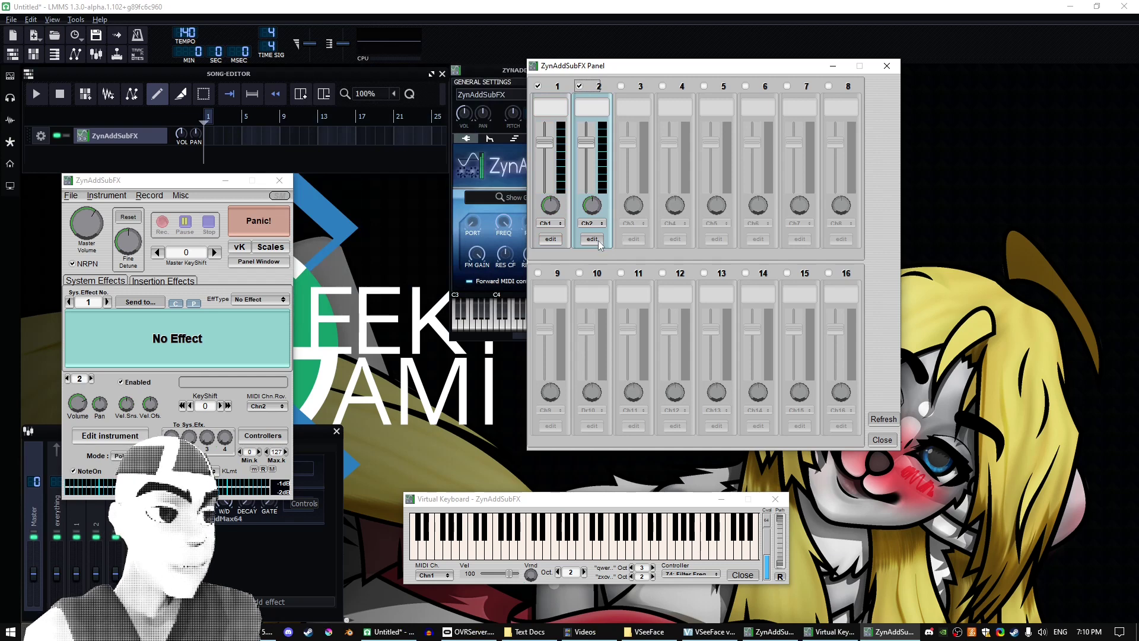
click(595, 223)
click(593, 212)
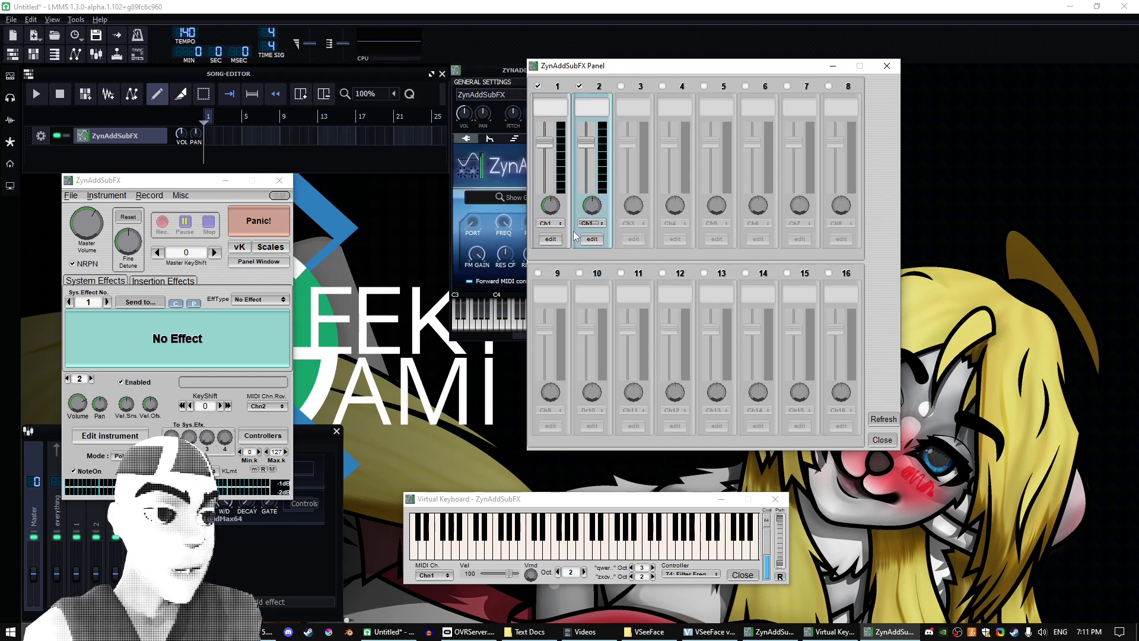
Step: Open the instrument editor for part 2 and move it over the part mixer panel
click(592, 239)
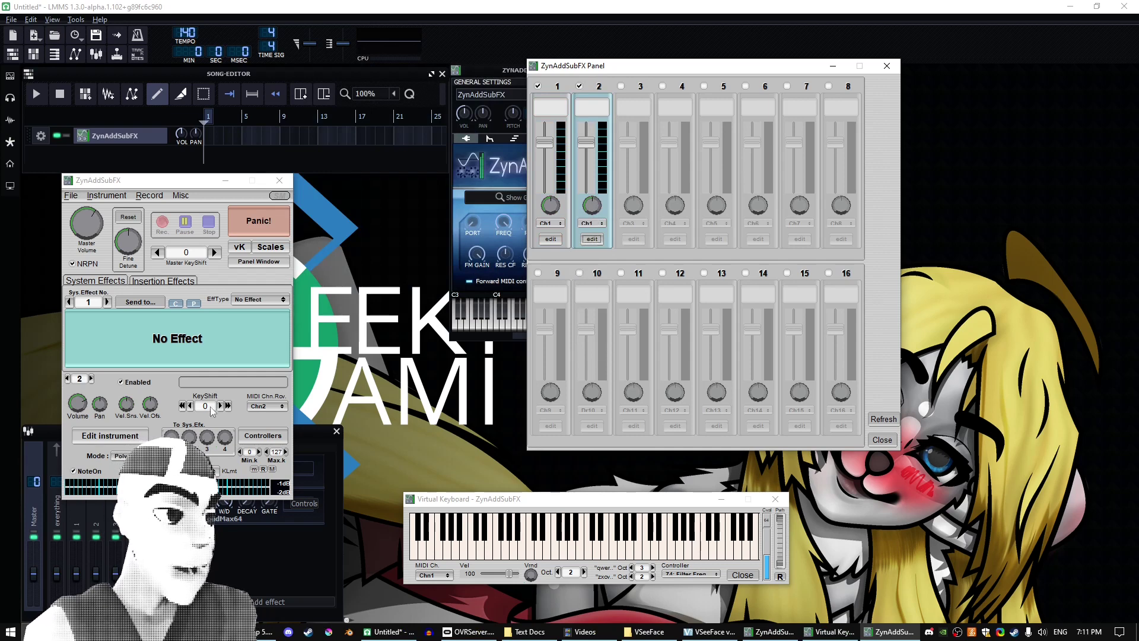
click(90, 438)
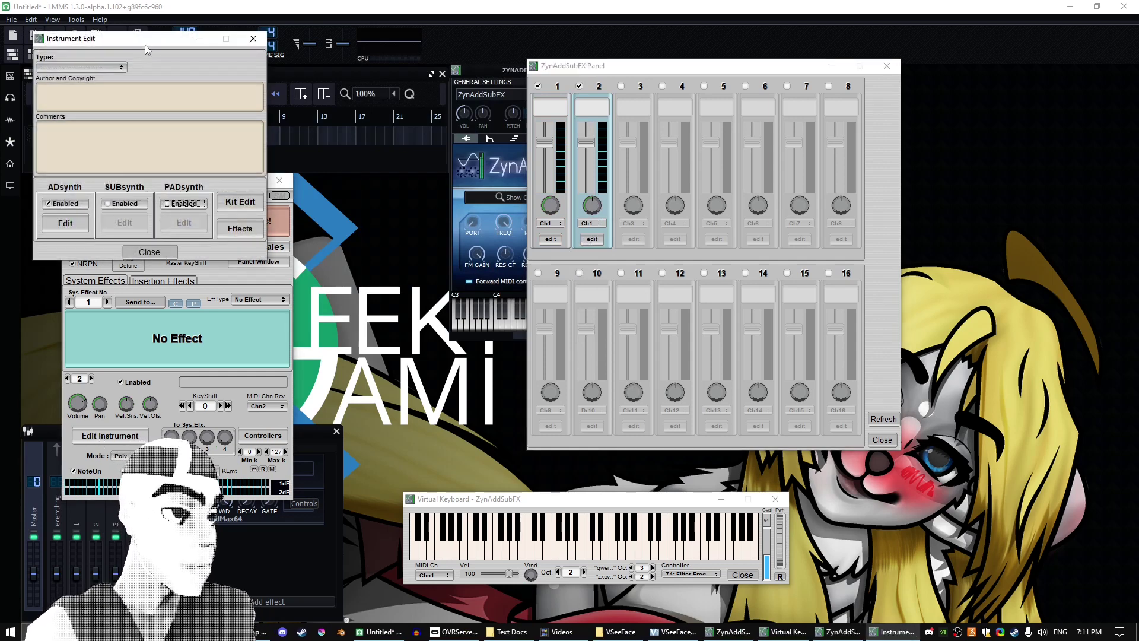
drag(147, 46, 621, 132)
Step: Play test notes through both parts and move the instrument editor clear of the part mixer panel
click(607, 505)
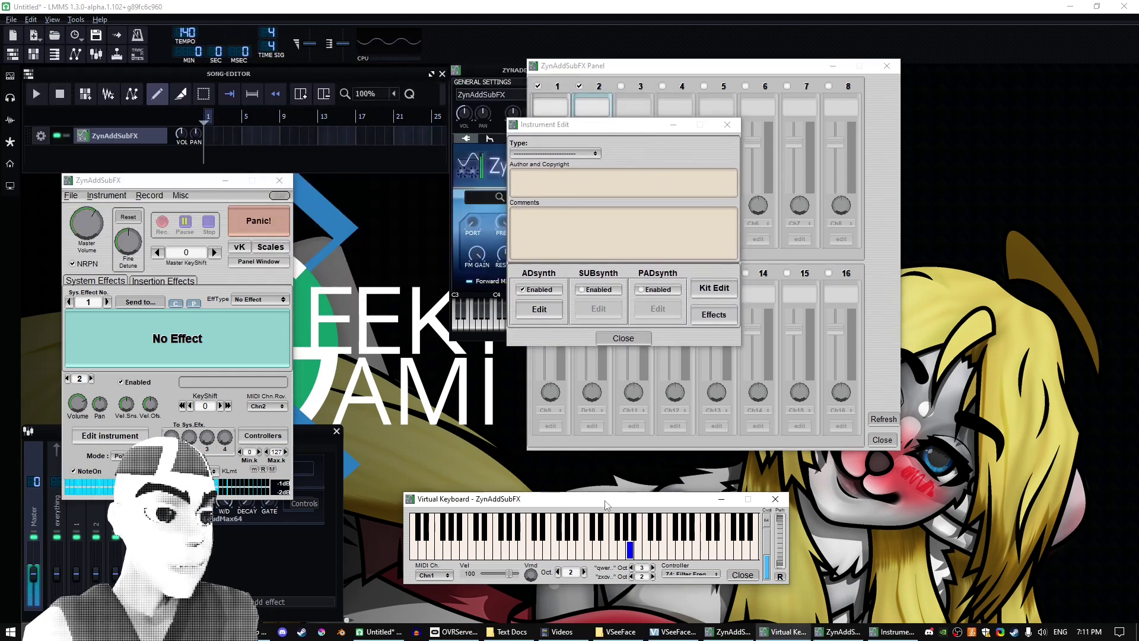
key(i)
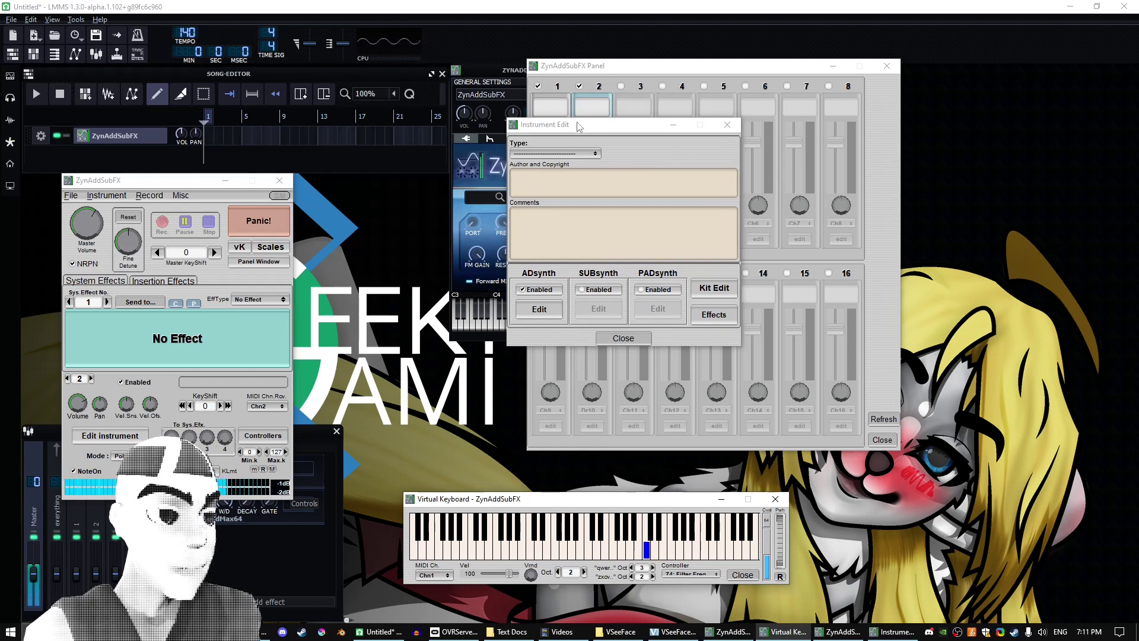
drag(580, 126, 326, 179)
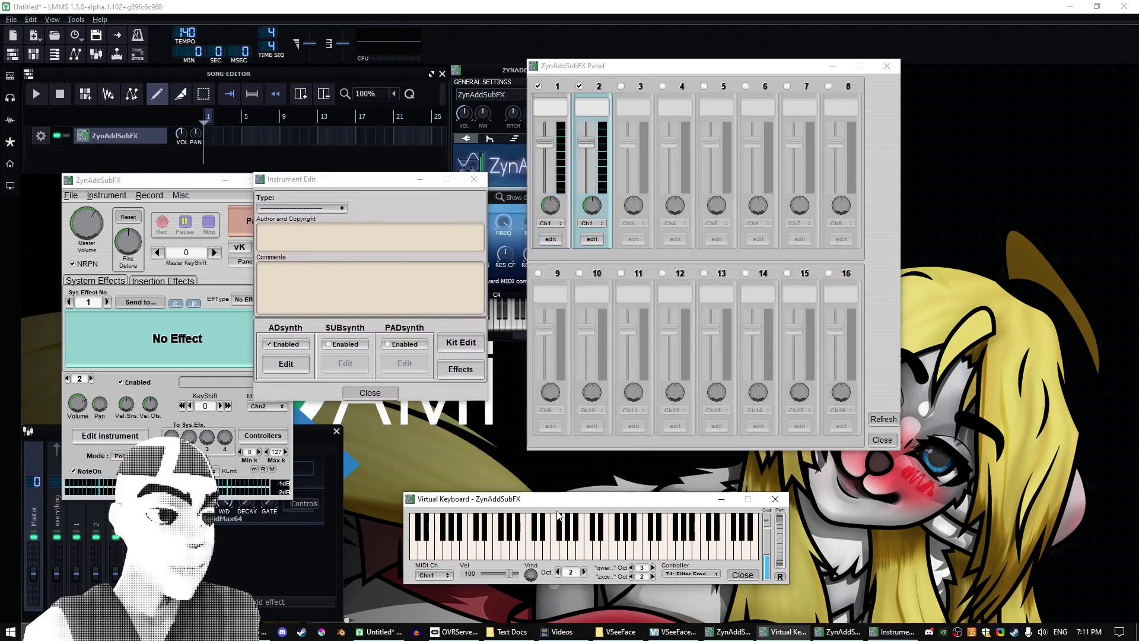
key(i)
key(u)
key(y)
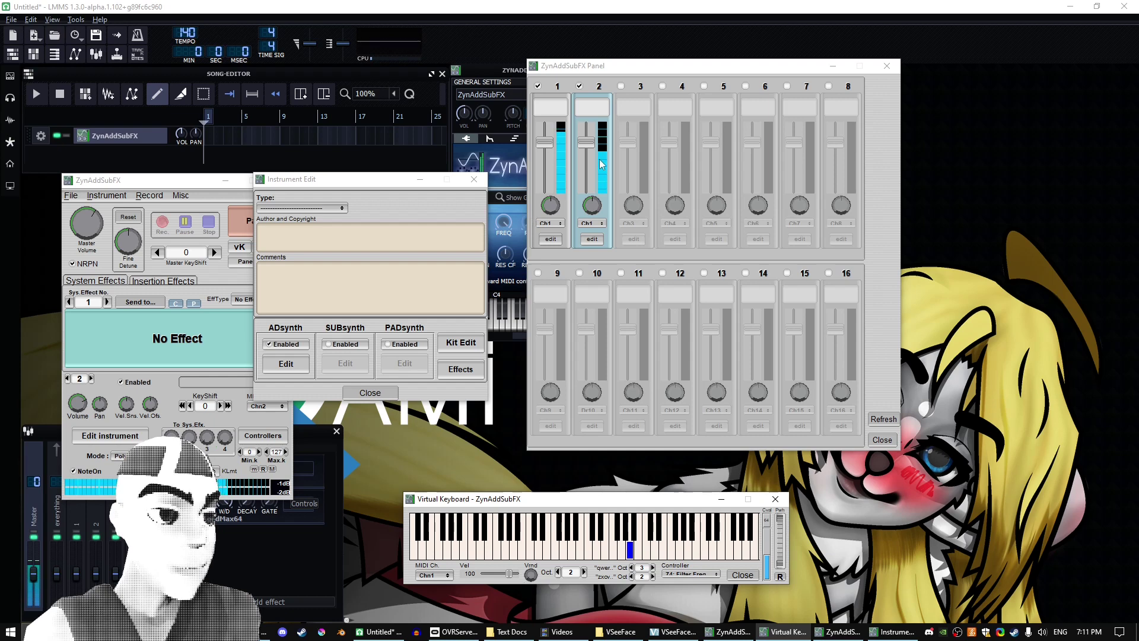
Step: Lower part 2's volume, play a test note, raise the volume back to its previous level and play again
drag(586, 143, 587, 161)
click(623, 543)
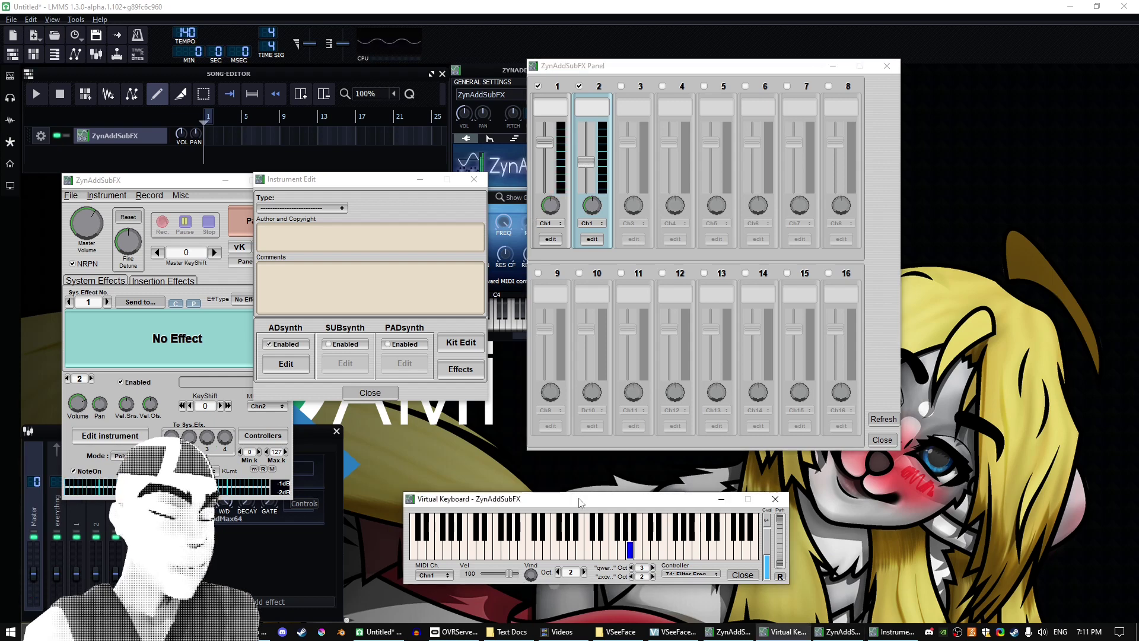
drag(587, 158, 586, 144)
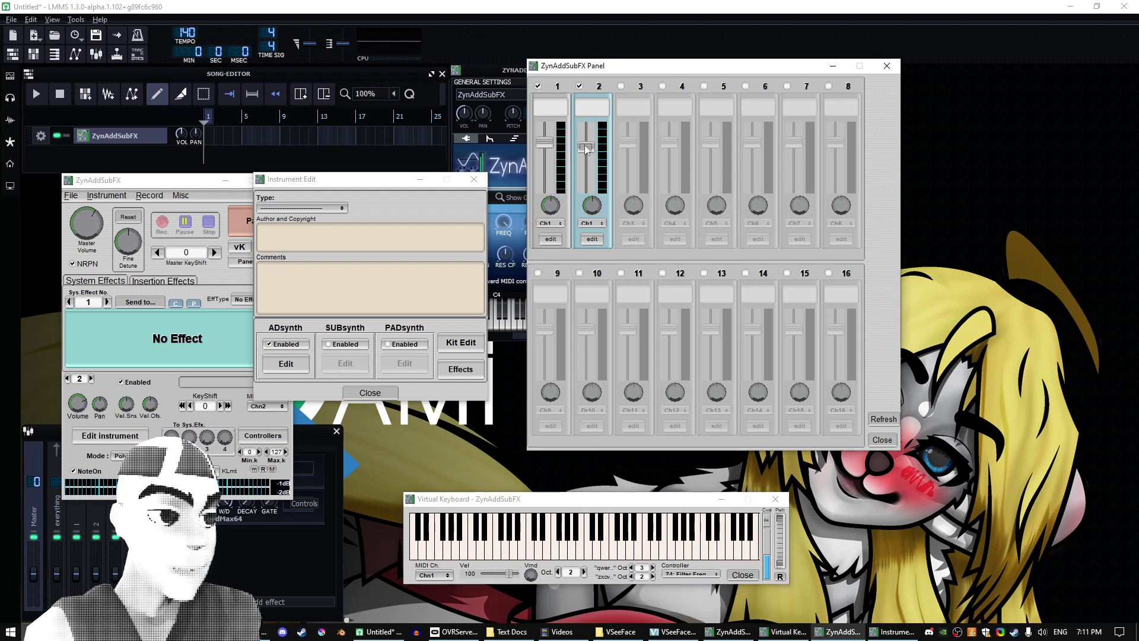
click(543, 496)
key(y)
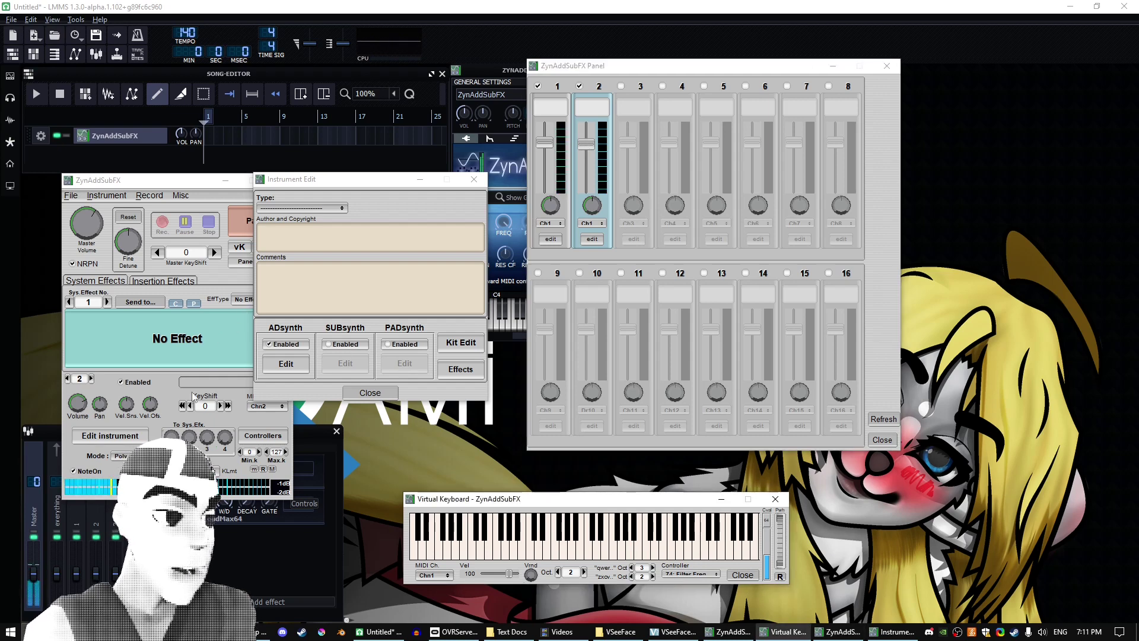
click(197, 377)
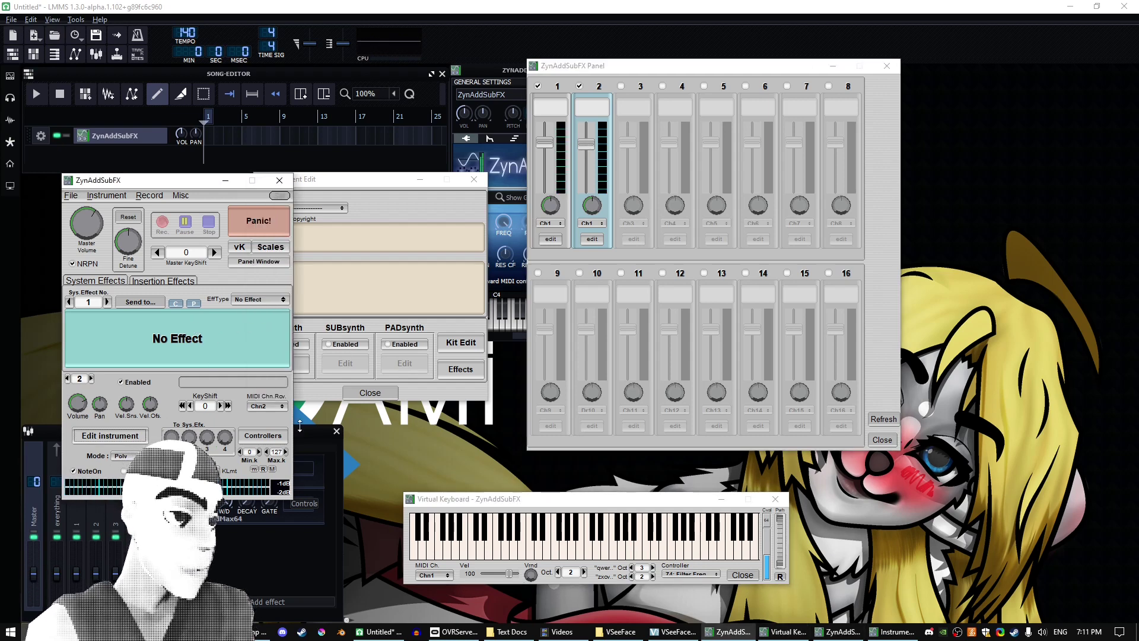
Step: Open part 1's instrument editor and its ADsynth global parameters, move them over the part mixer panel, and show the voice parameters
click(551, 238)
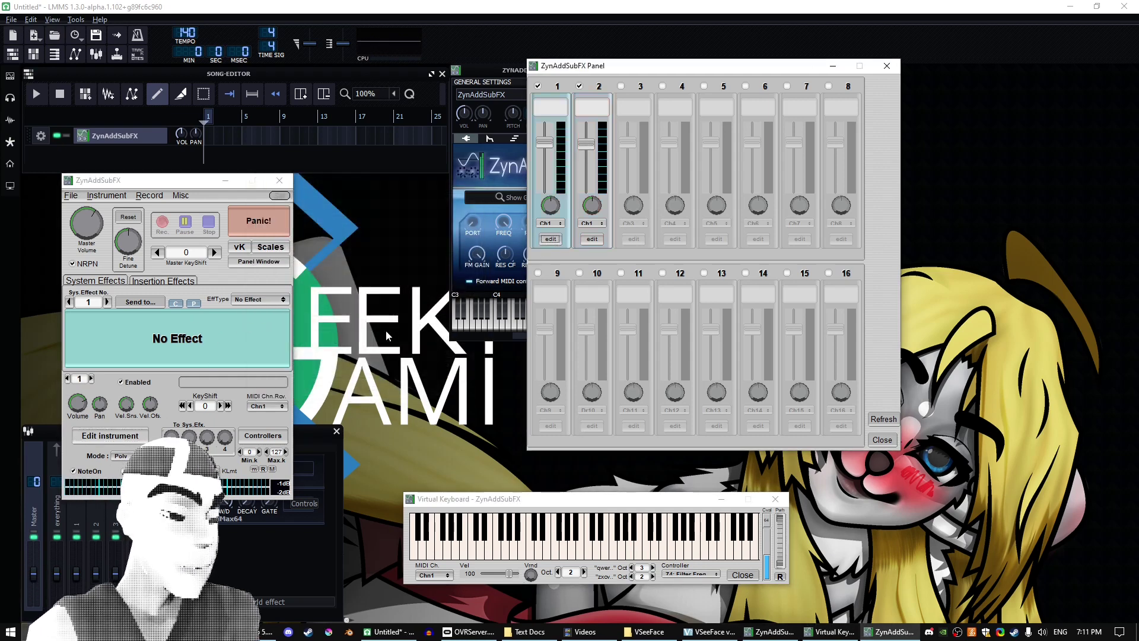
click(118, 432)
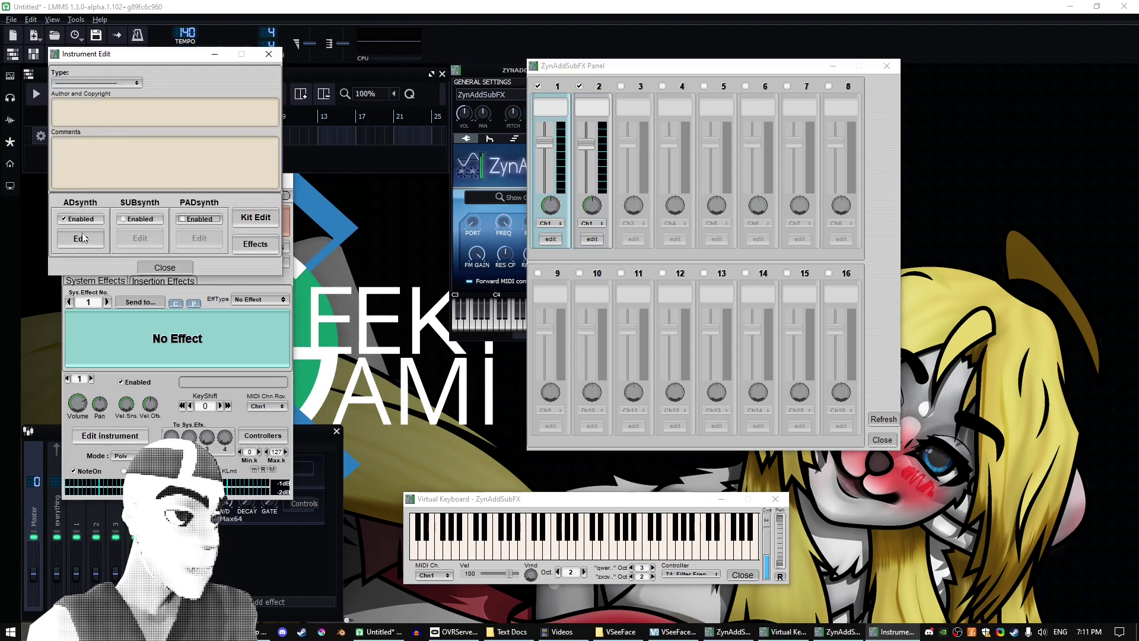
click(83, 236)
drag(236, 69, 681, 125)
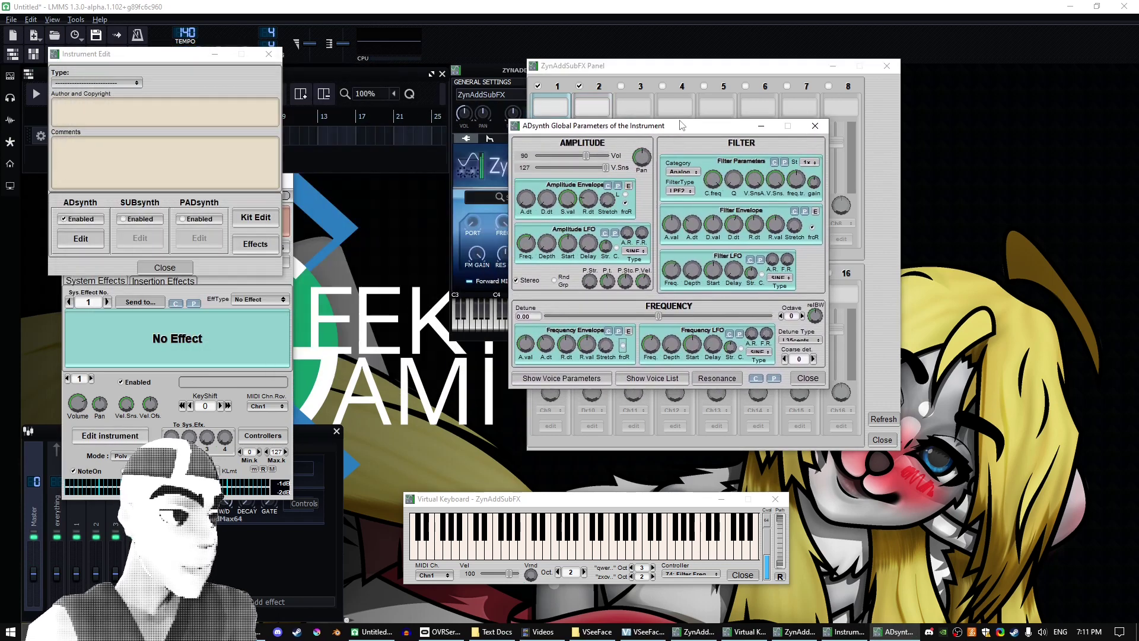
click(568, 381)
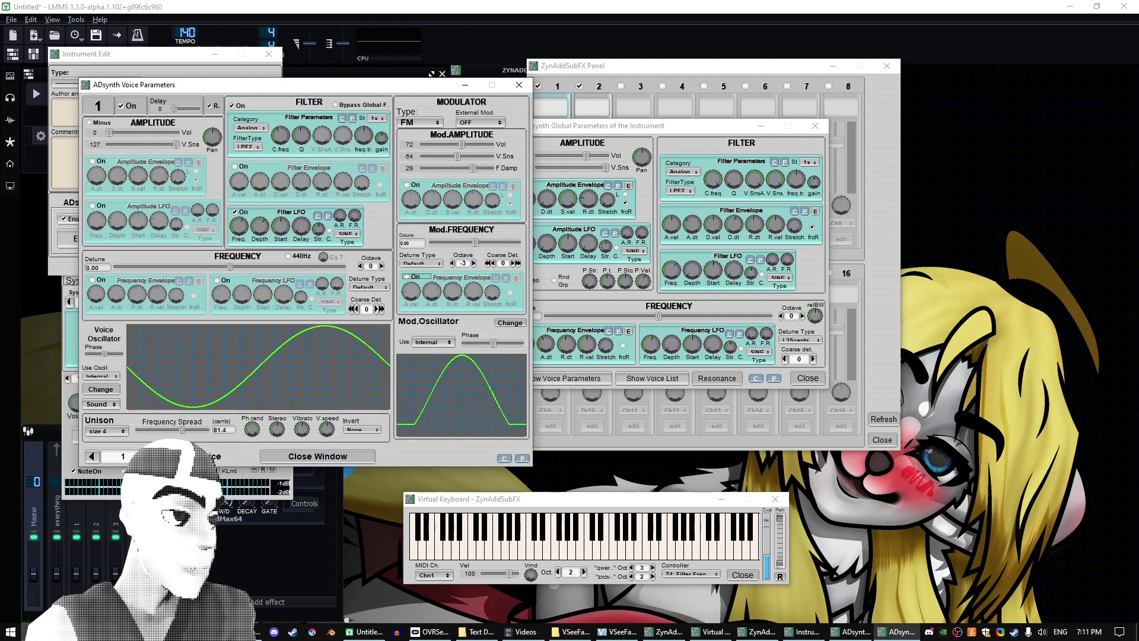
Step: Page back and forth through ADsynth voices 1 to 3 of part 1 to review their settings, ending on voice 3
click(153, 457)
click(154, 456)
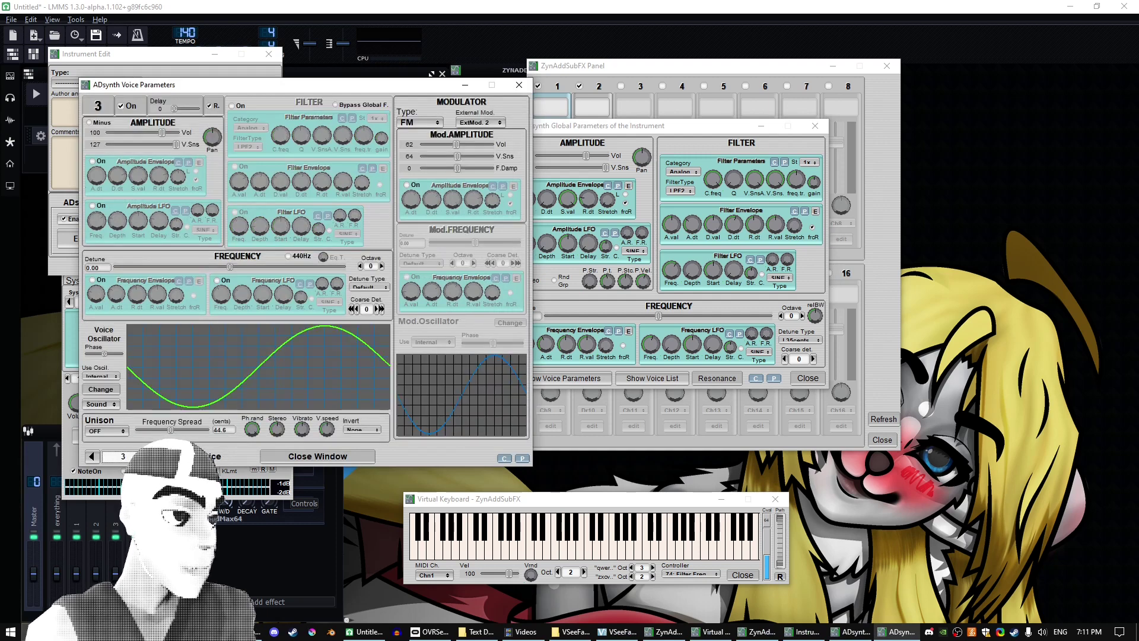
click(92, 456)
click(92, 457)
click(154, 456)
click(154, 457)
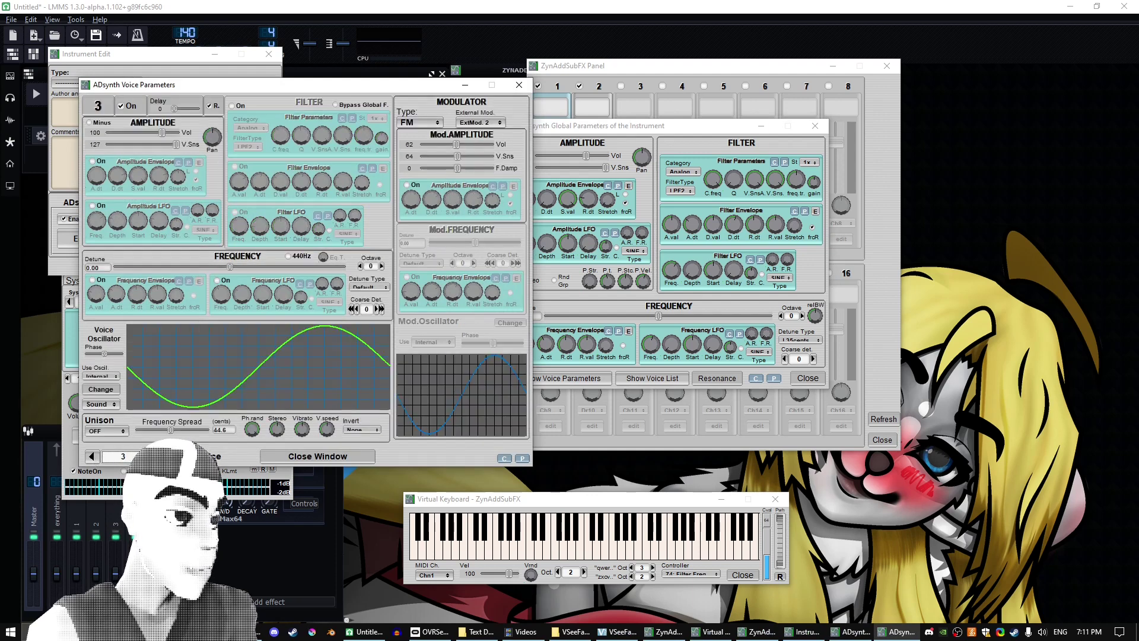
Step: Switch off voice 3 of part 1 and play a test note on the virtual keyboard
click(122, 105)
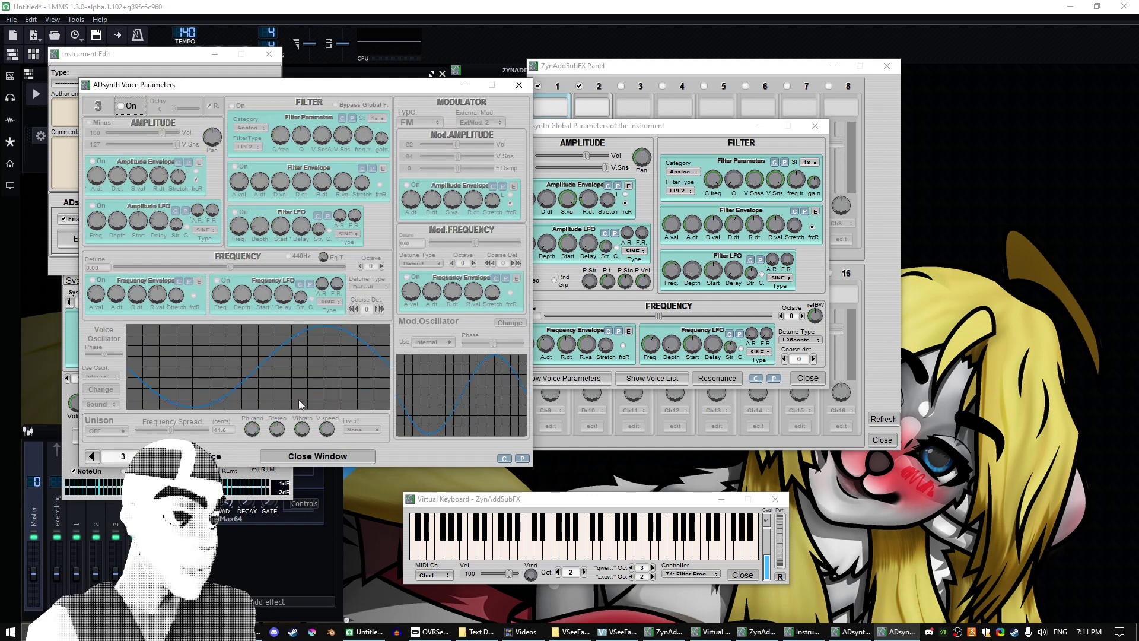
click(527, 498)
key(y)
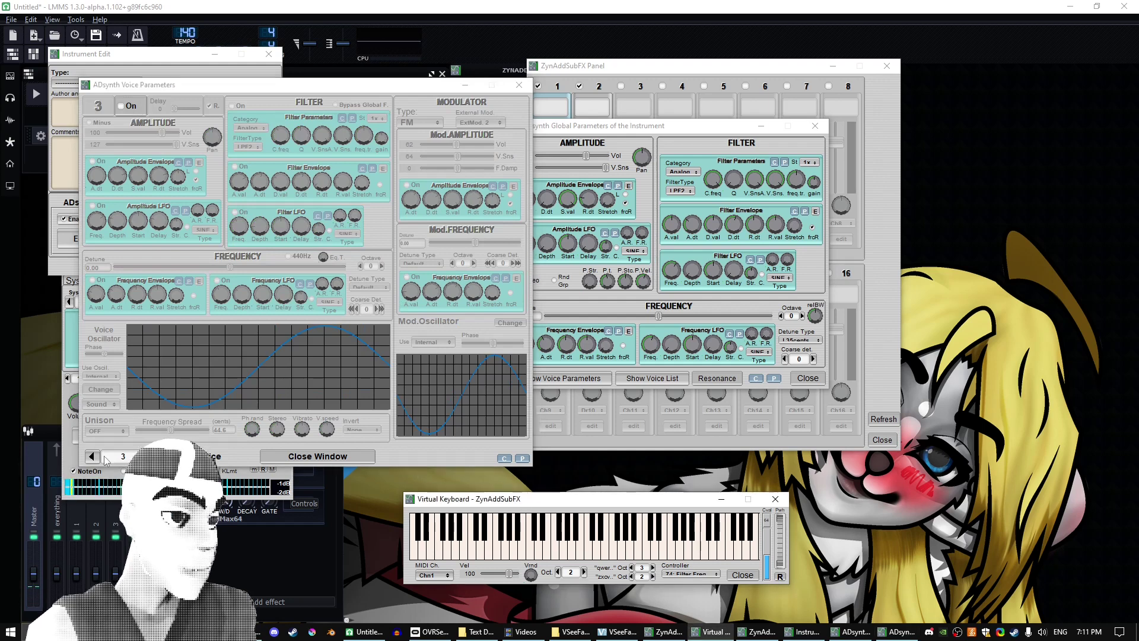
Step: Go back to voice 2, switch it on and play a test note on the virtual keyboard
click(99, 458)
click(99, 458)
click(122, 105)
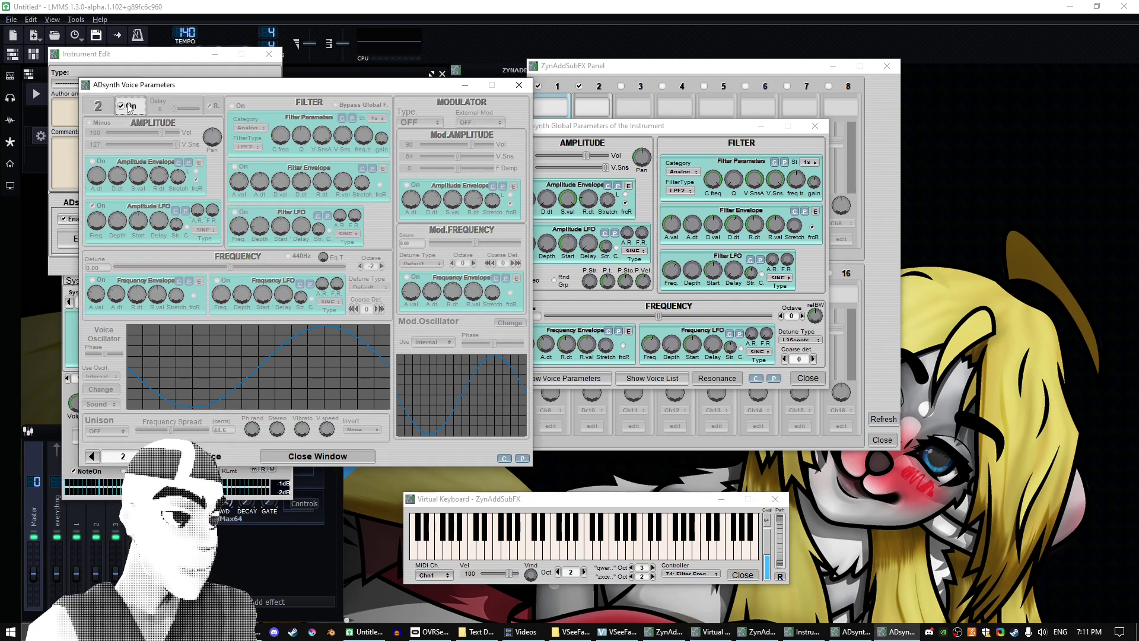
click(432, 500)
key(y)
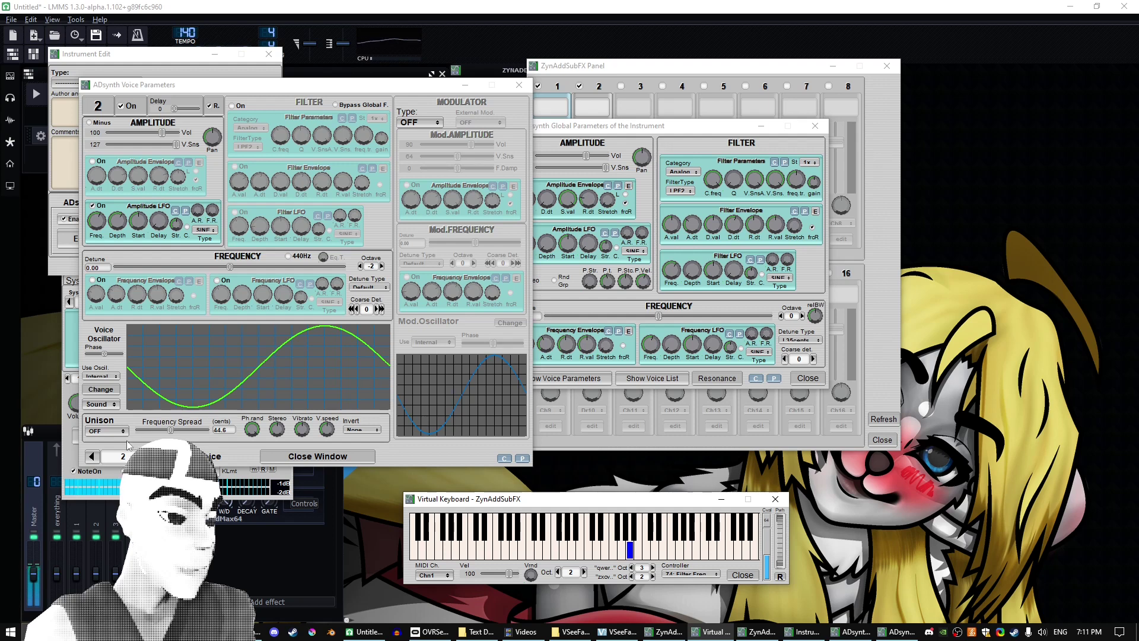
Step: Return to voice 3, switch it back on and play test notes on the virtual keyboard
click(152, 457)
click(122, 106)
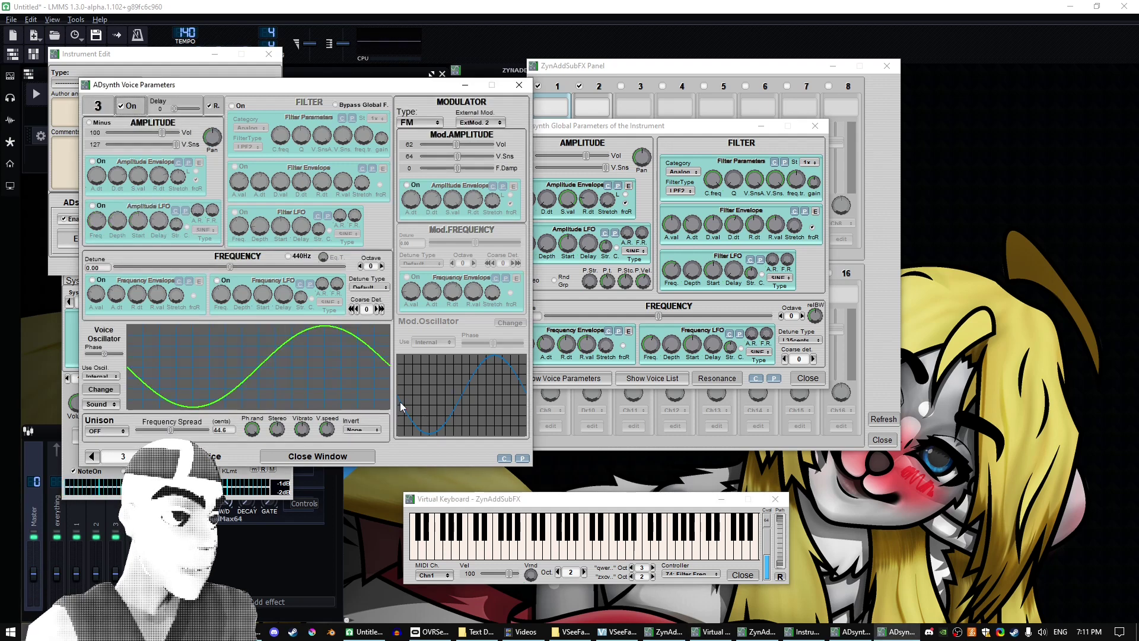
click(486, 506)
key(y)
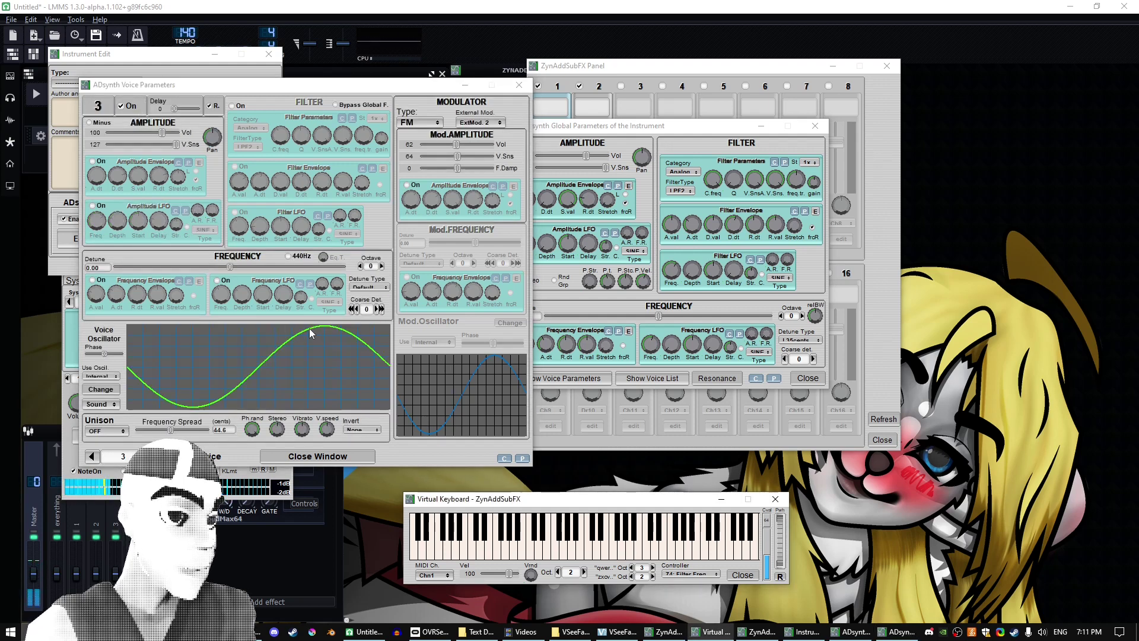
key(y)
Step: Set voice 3's external modulator to ExtMod. 1 and play a few test notes
click(480, 123)
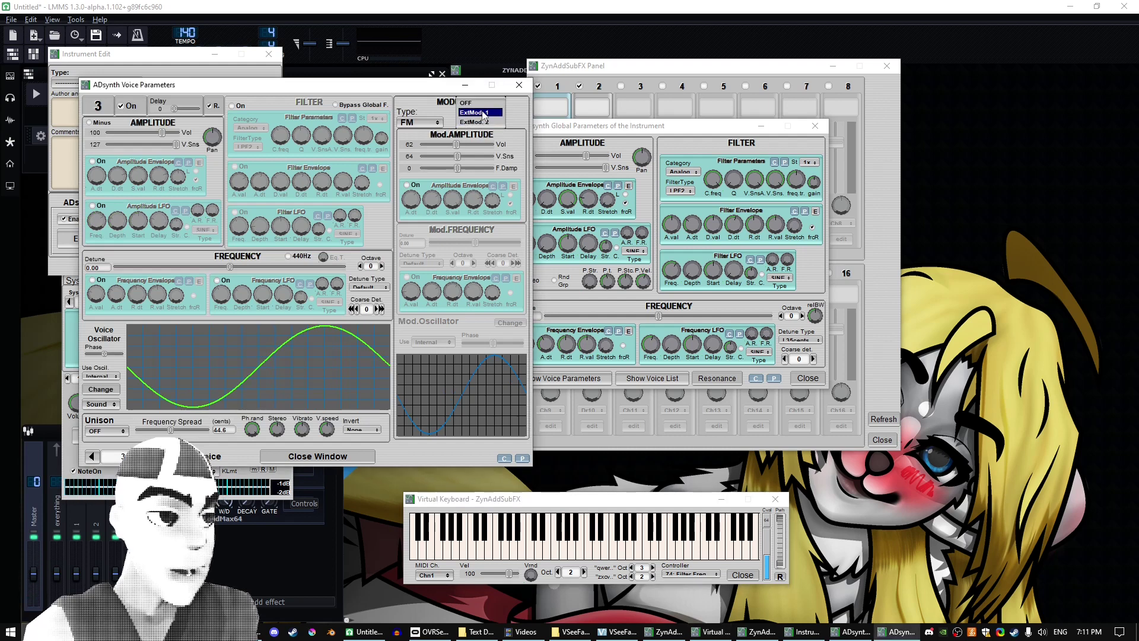
click(479, 111)
click(589, 498)
key(y)
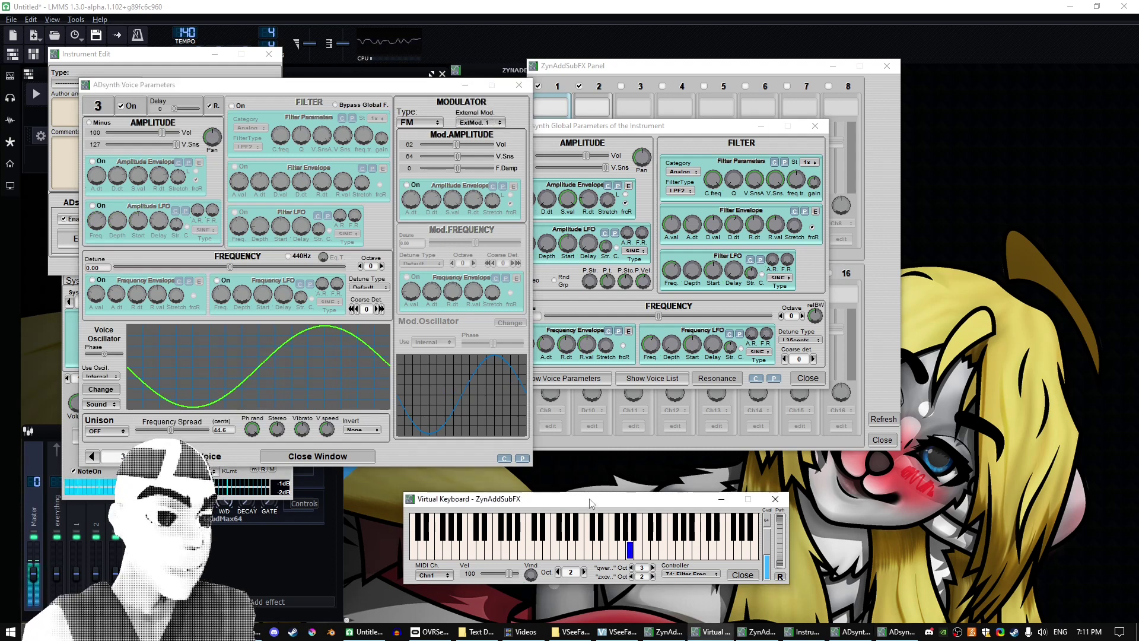
key(i)
key(r)
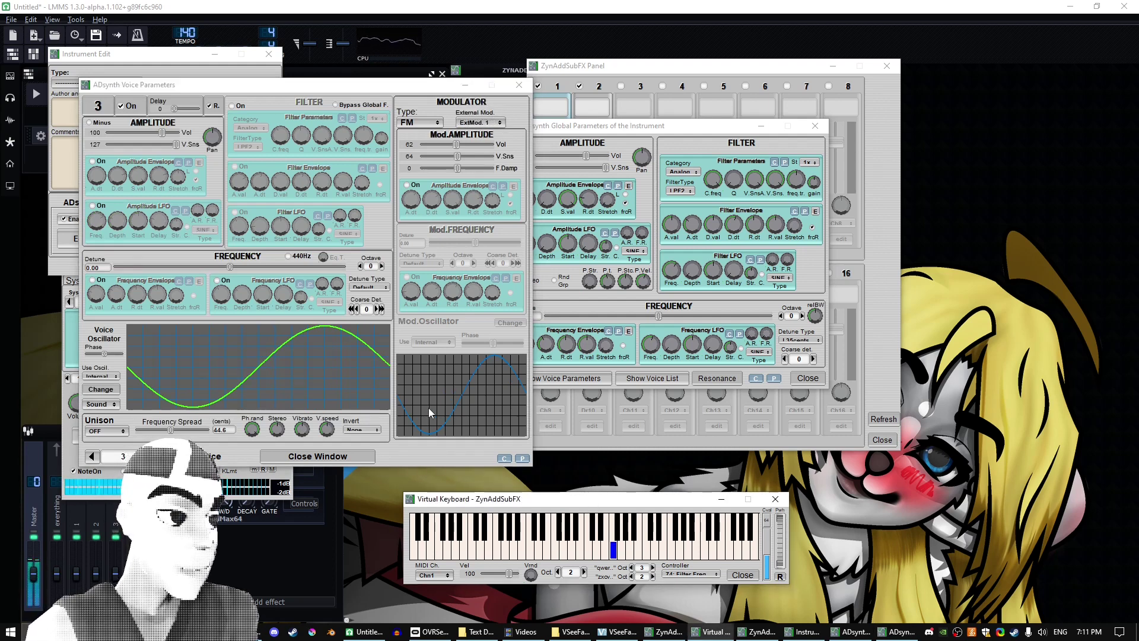
Step: Switch off voice 2 of part 1 and play a series of test notes on the virtual keyboard
click(92, 456)
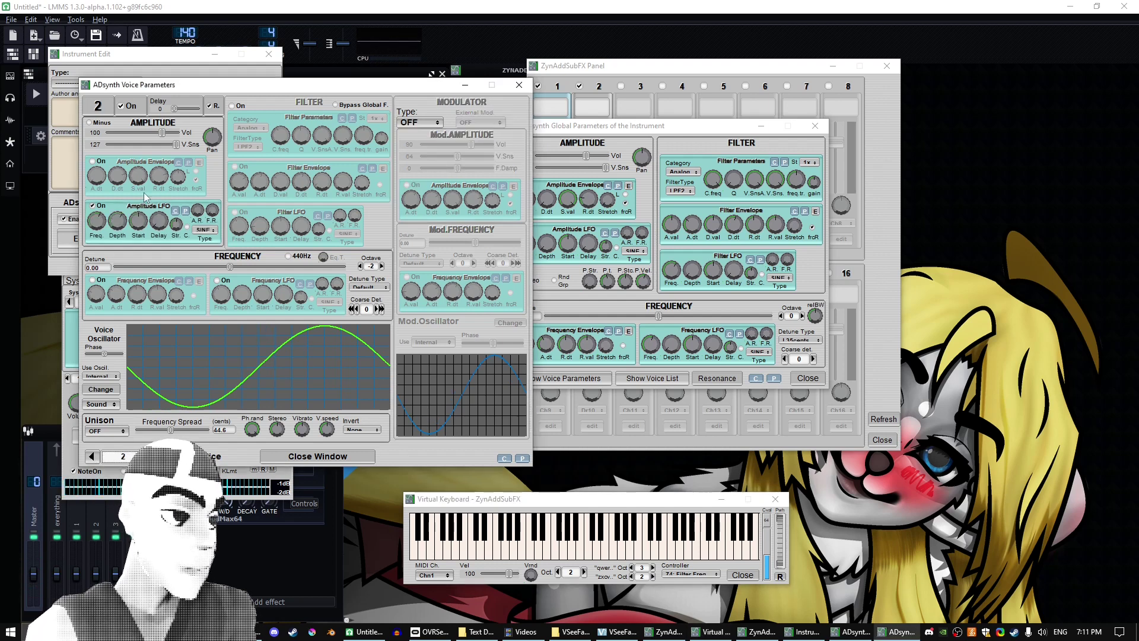
click(142, 104)
click(520, 507)
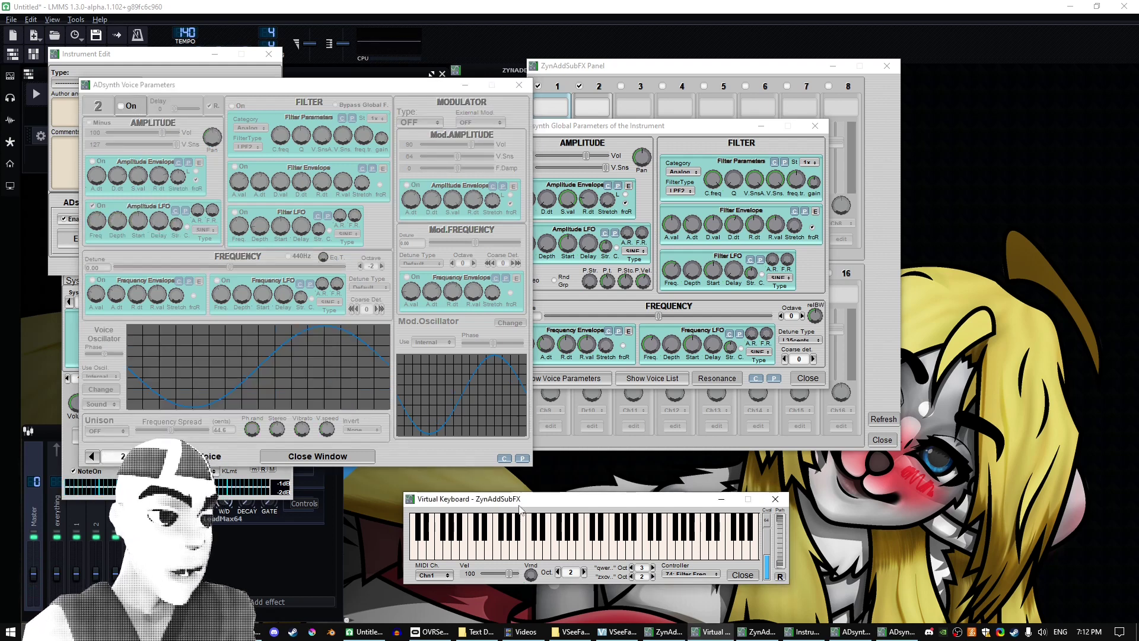
key(t)
key(u)
key(e)
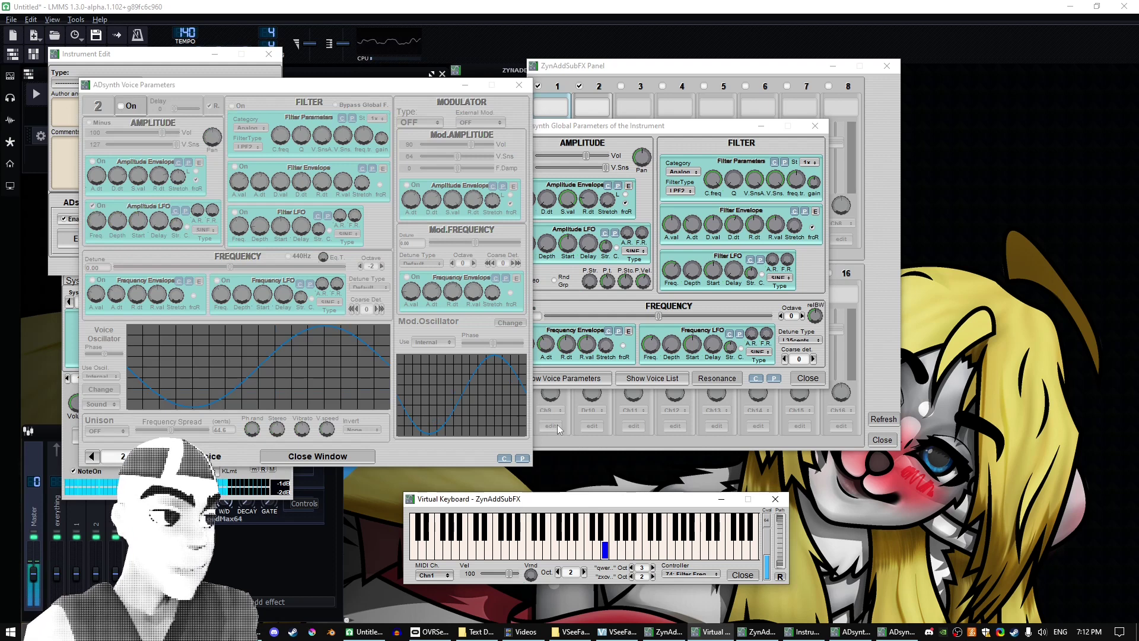
key(o)
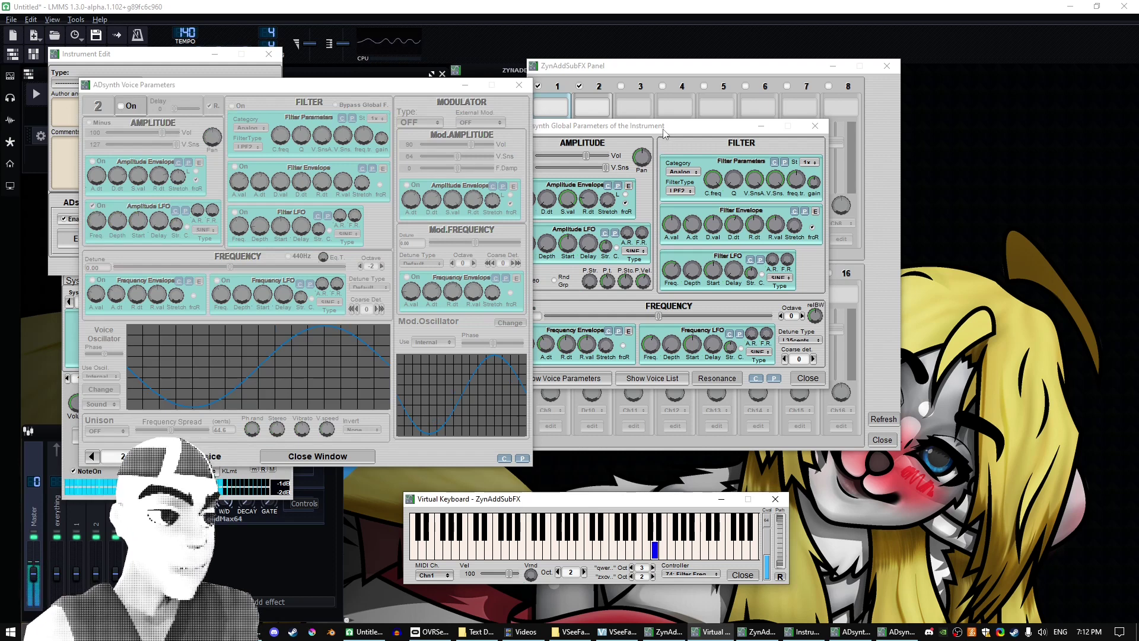
key(u)
Step: Open part 2's instrument editor and ADsynth global parameters, move them over the mixer panel, and show the voice parameters
click(648, 132)
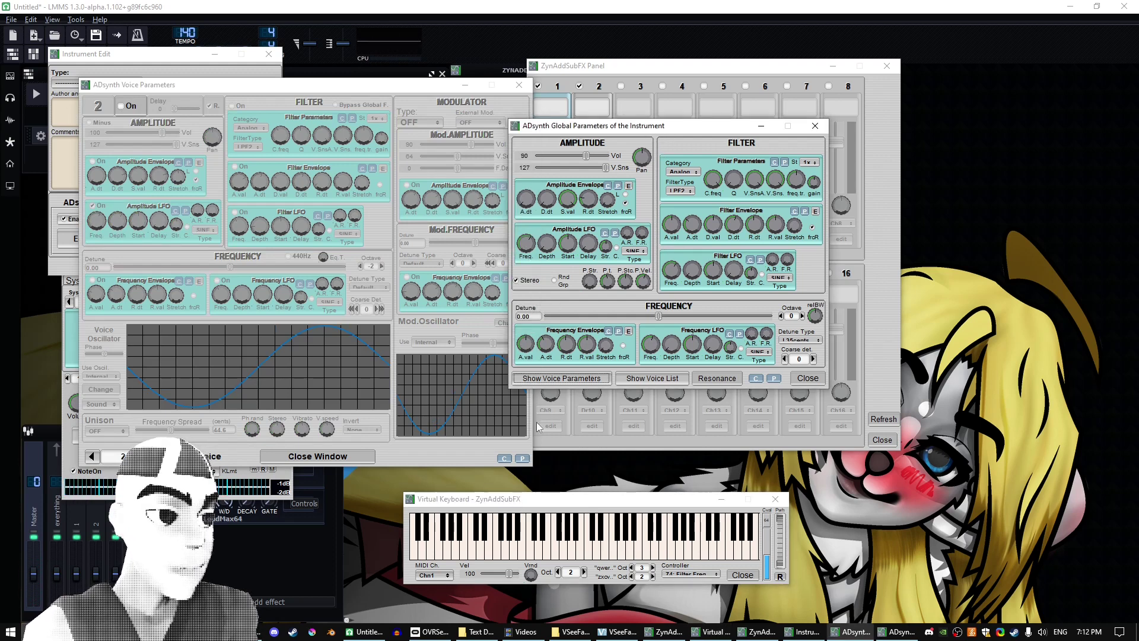
click(231, 491)
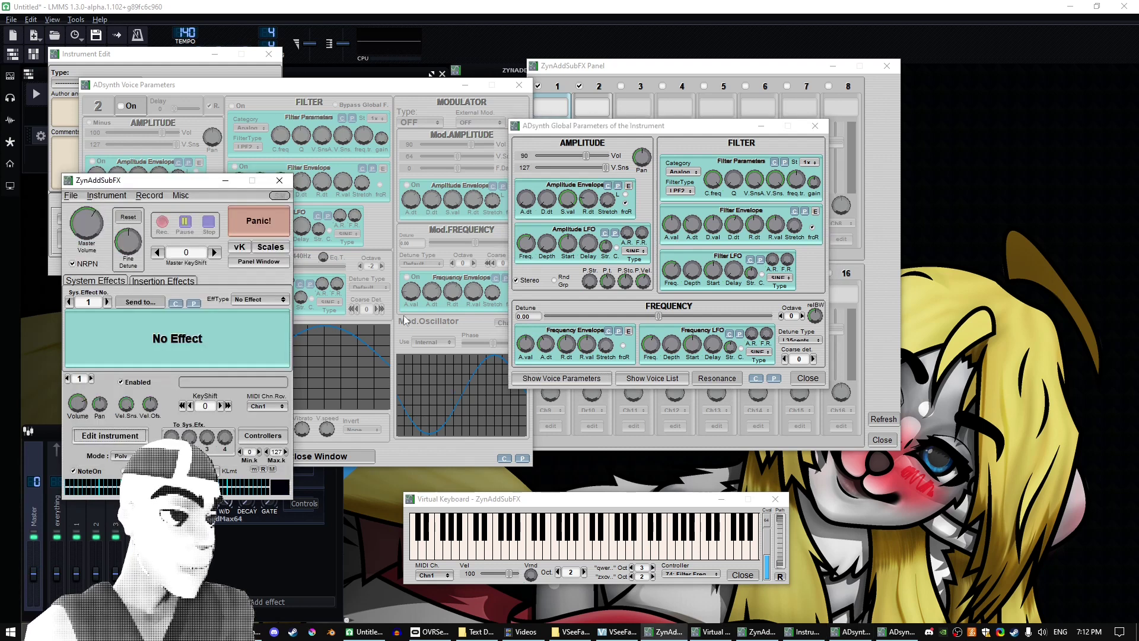
click(667, 90)
click(592, 240)
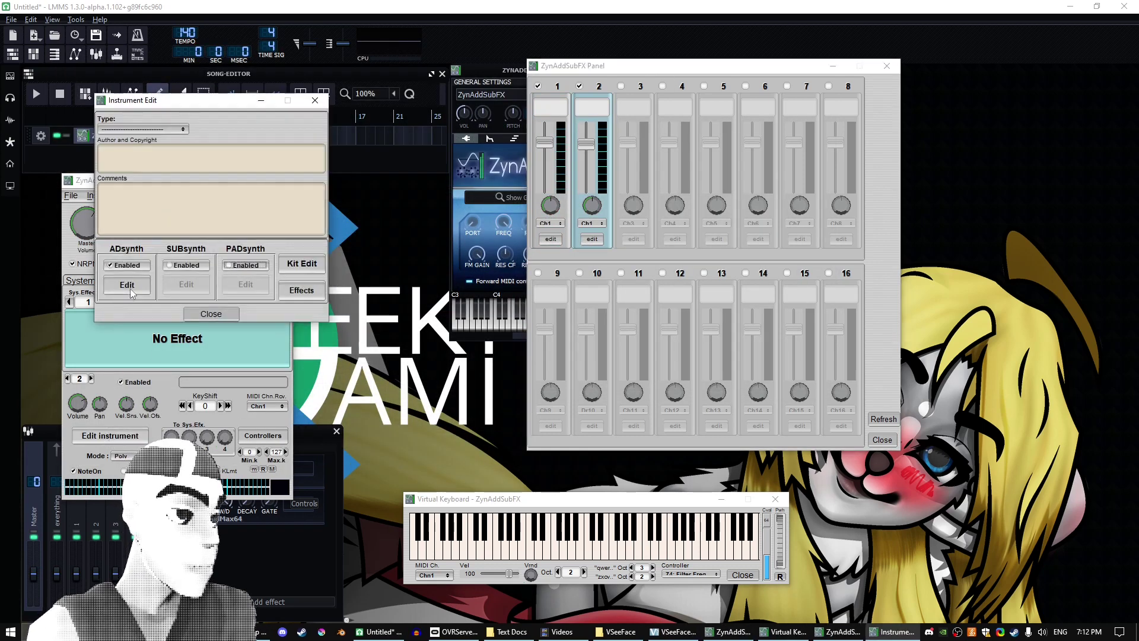
click(127, 285)
drag(214, 115, 674, 102)
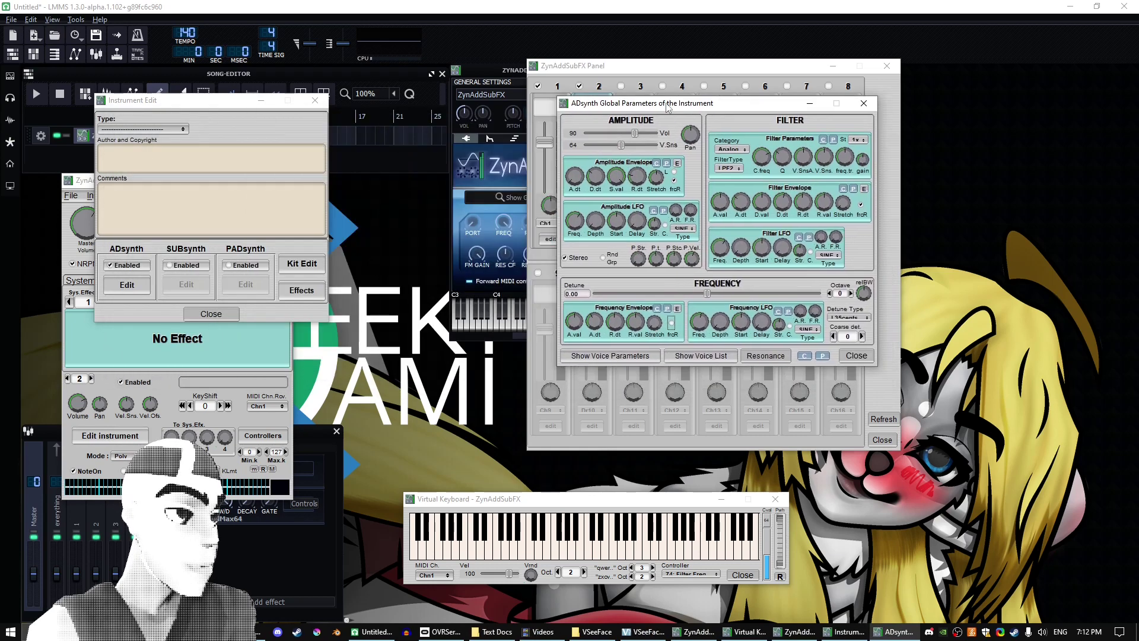
click(644, 355)
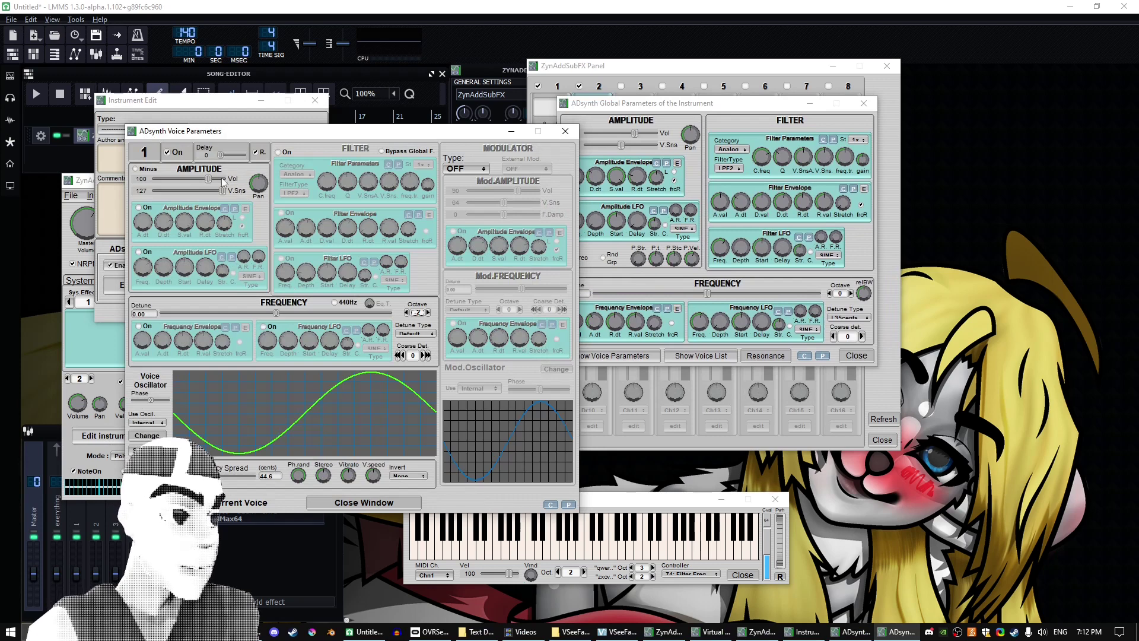
Step: Raise the volume of part 2's voice 1 to 127 and play a series of test notes on the virtual keyboard
drag(211, 180, 343, 195)
click(641, 503)
key(y)
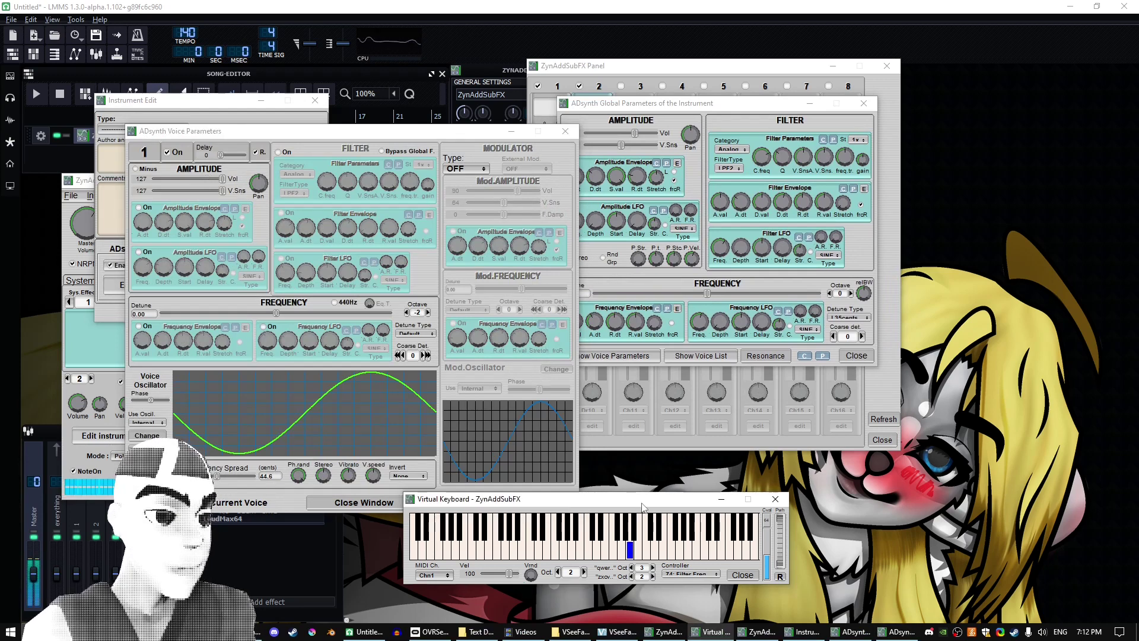
key(i)
key(r)
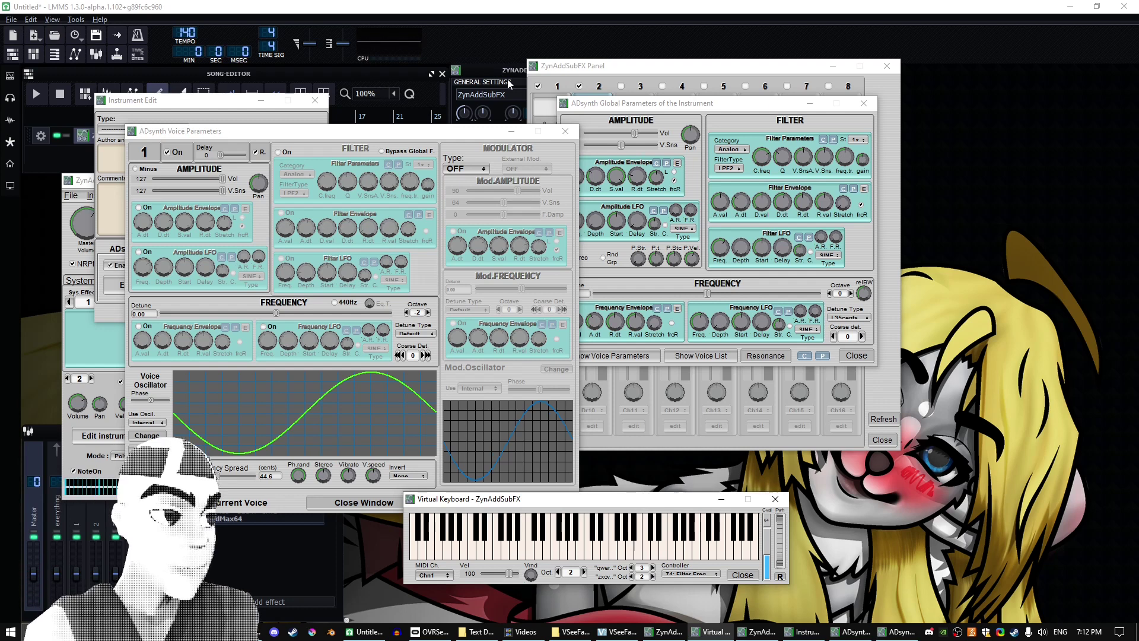
key(v)
key(u)
key(p)
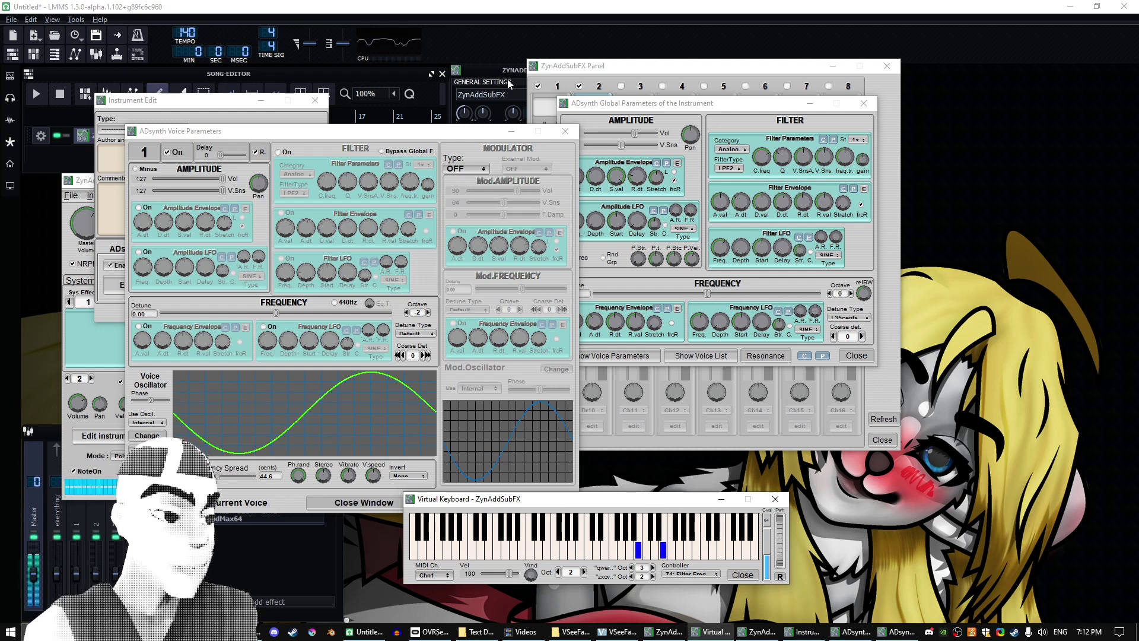
key(u)
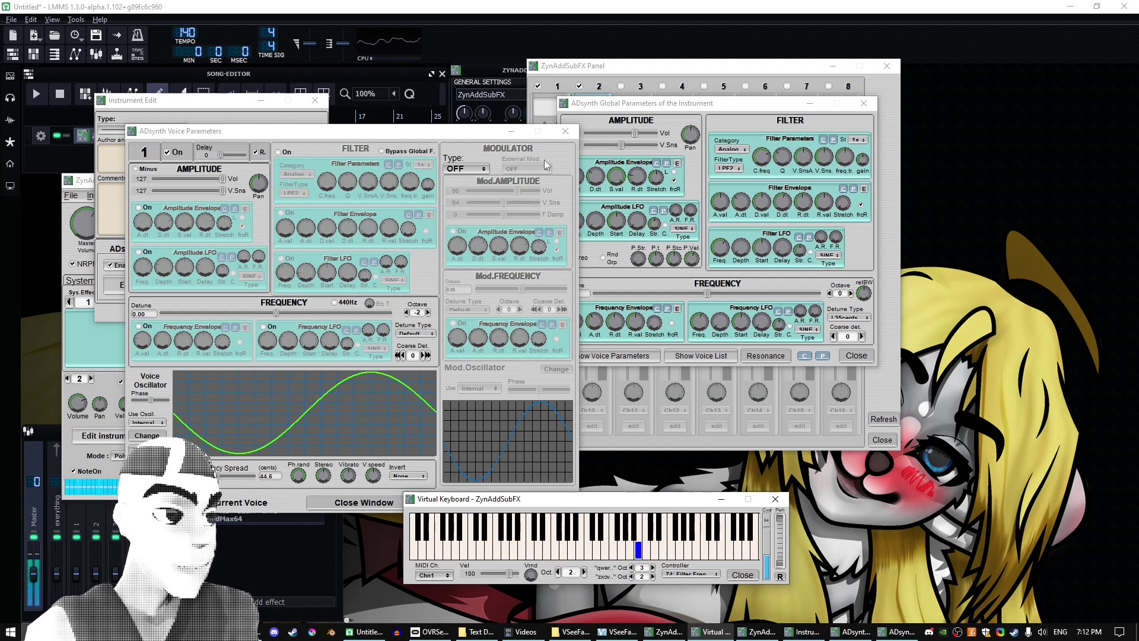